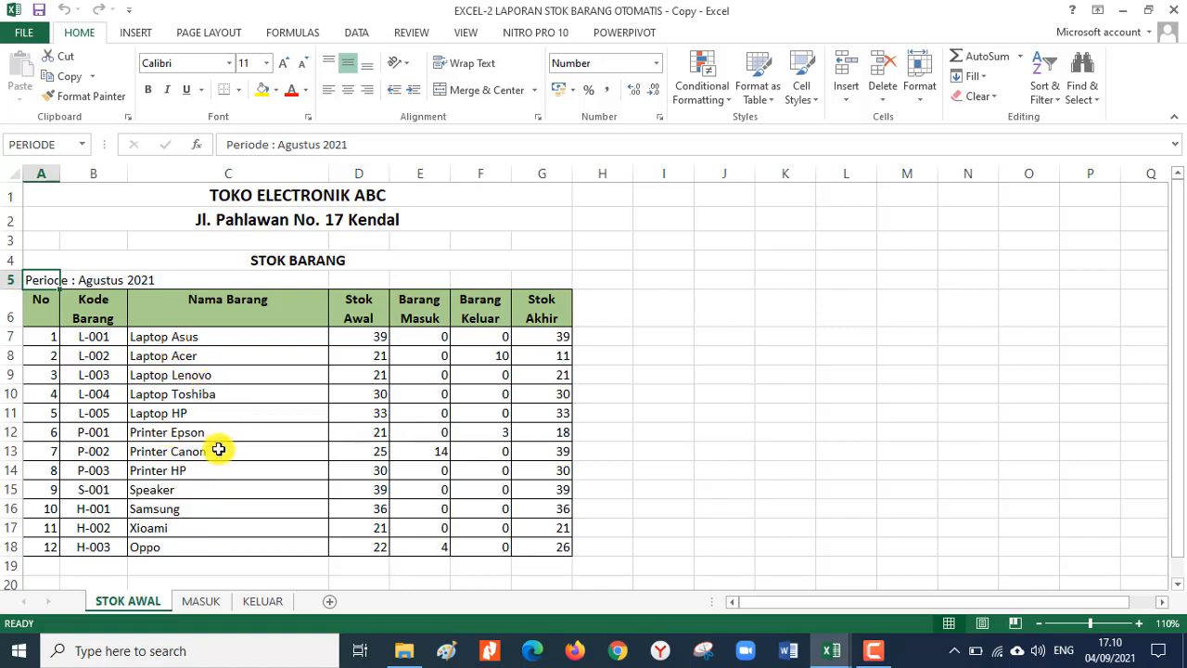
# - Examine the Laptop Asus row on the STOK AWAL sheet, including its stock formulas, and the entries on the MASUK sheet
pyautogui.click(606, 398)
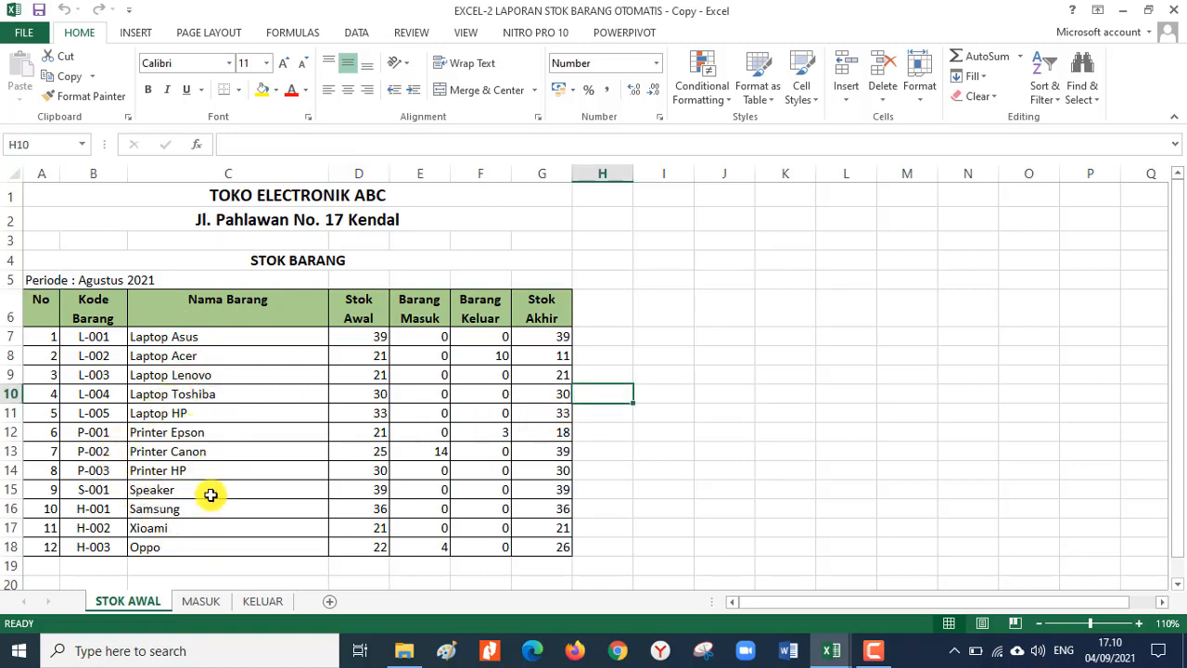
pyautogui.click(96, 338)
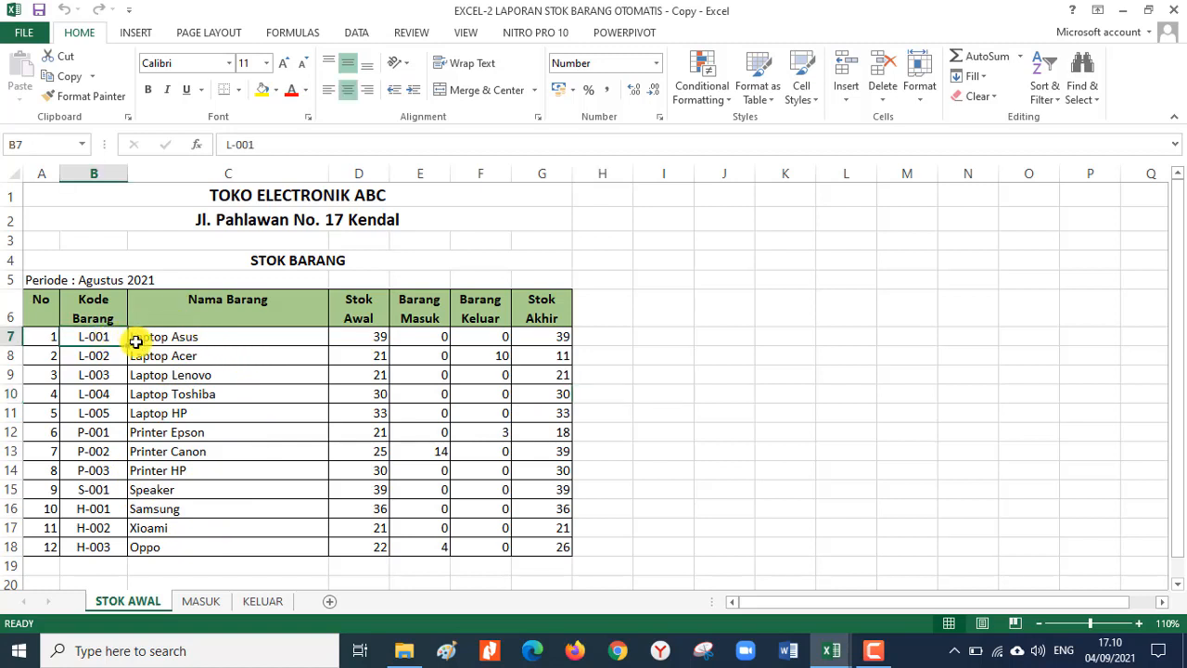
pyautogui.click(186, 337)
pyautogui.click(362, 338)
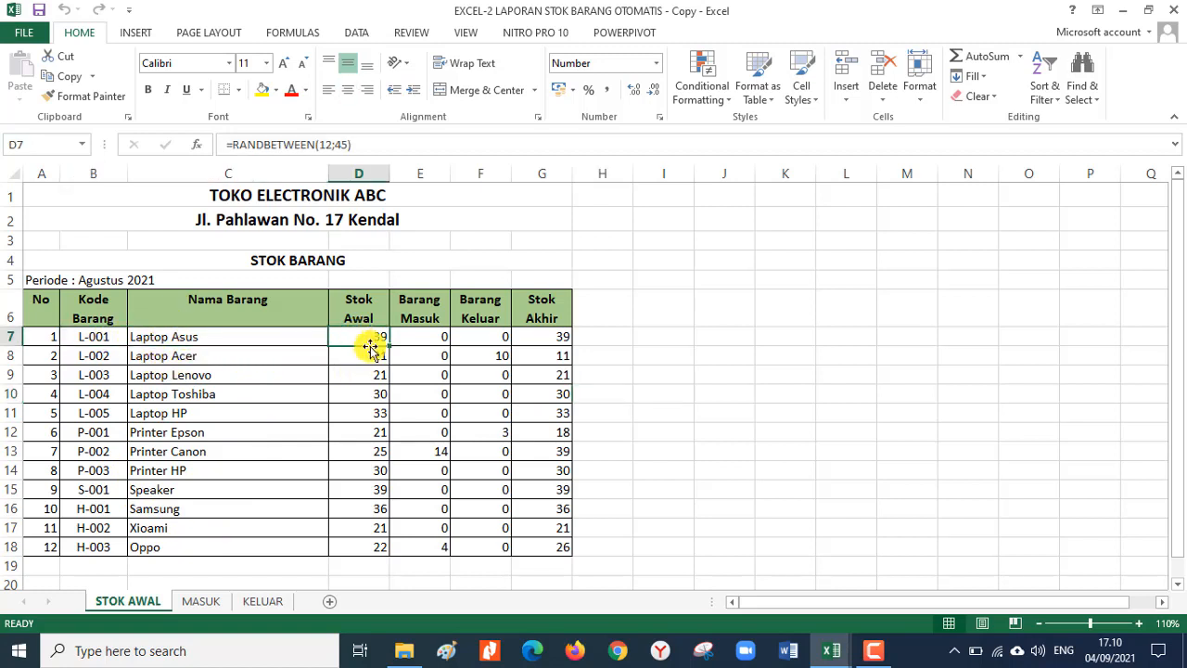
pyautogui.click(425, 336)
pyautogui.click(487, 338)
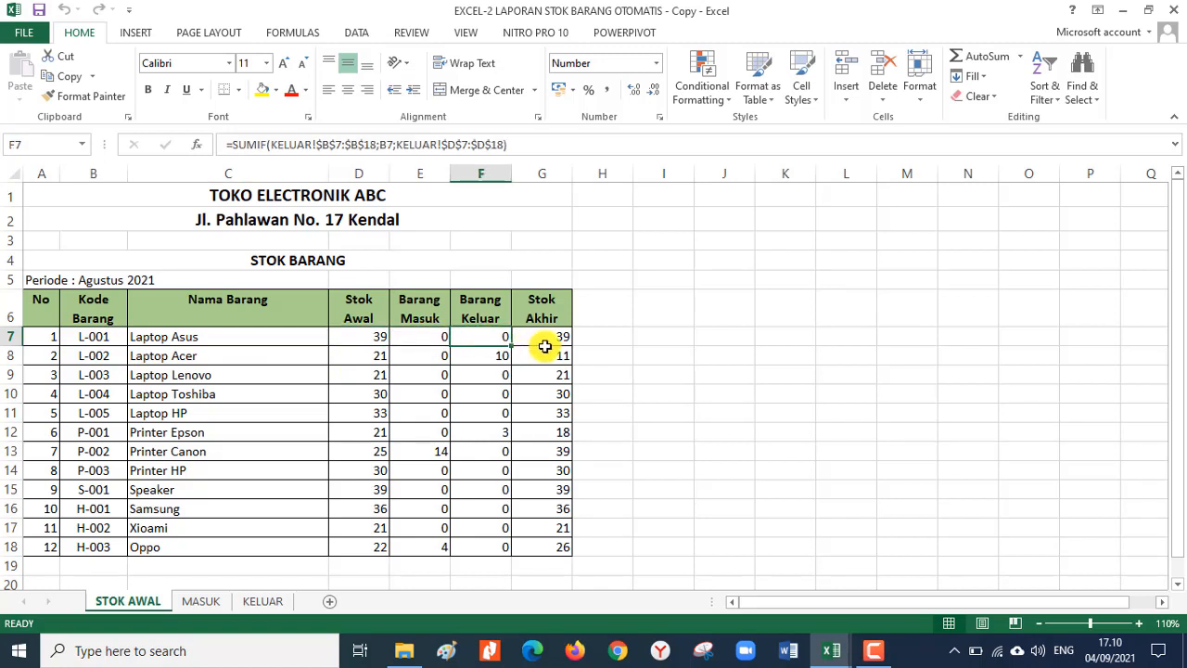
pyautogui.click(556, 336)
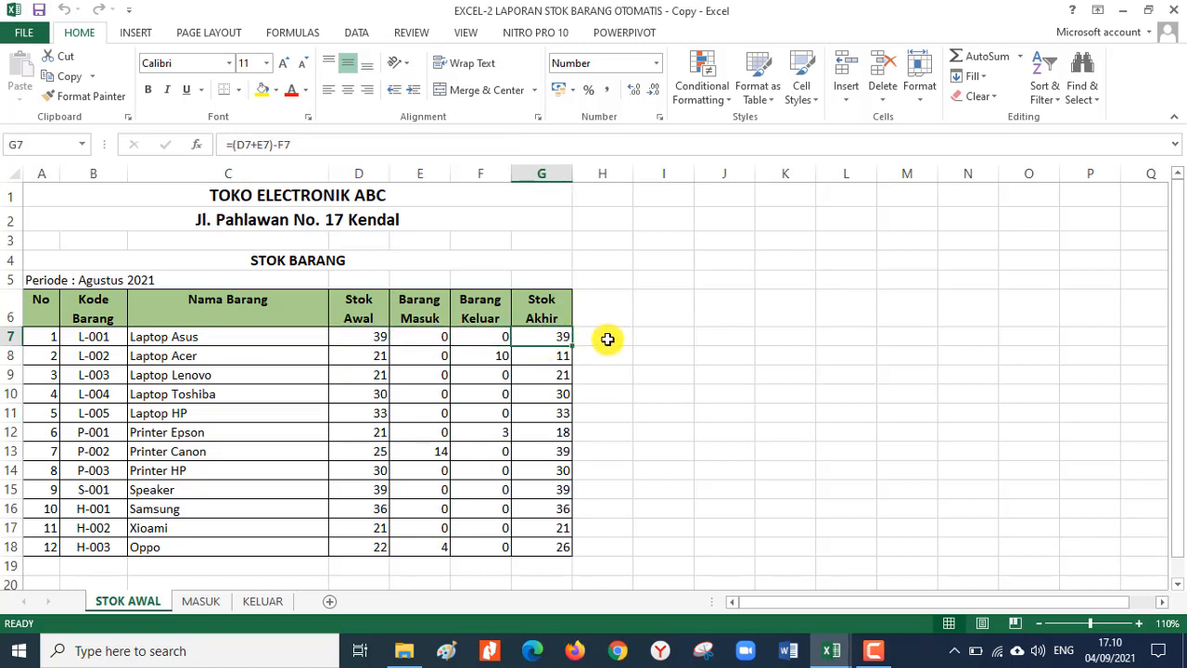
pyautogui.click(607, 340)
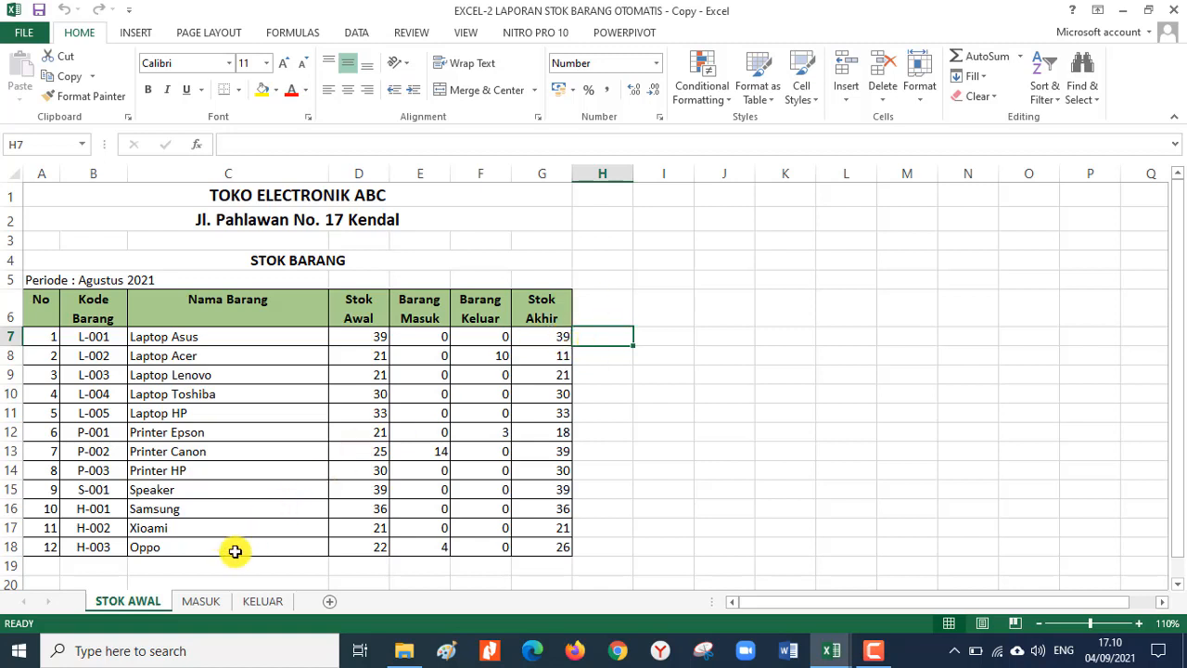
pyautogui.click(198, 602)
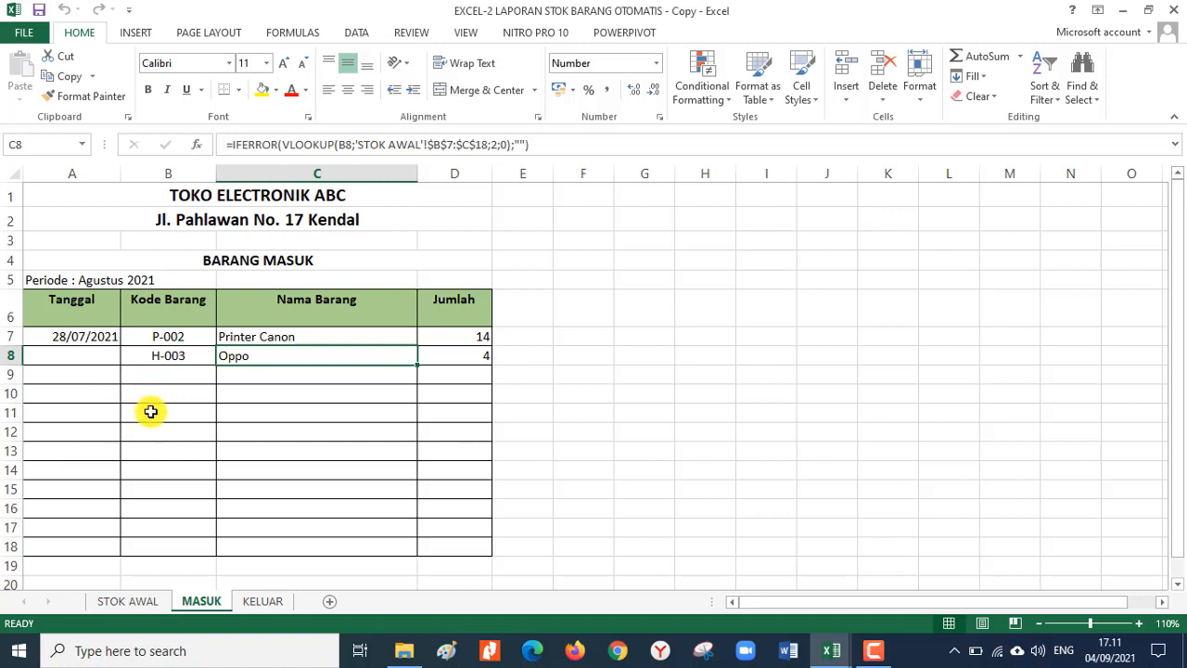
pyautogui.click(139, 603)
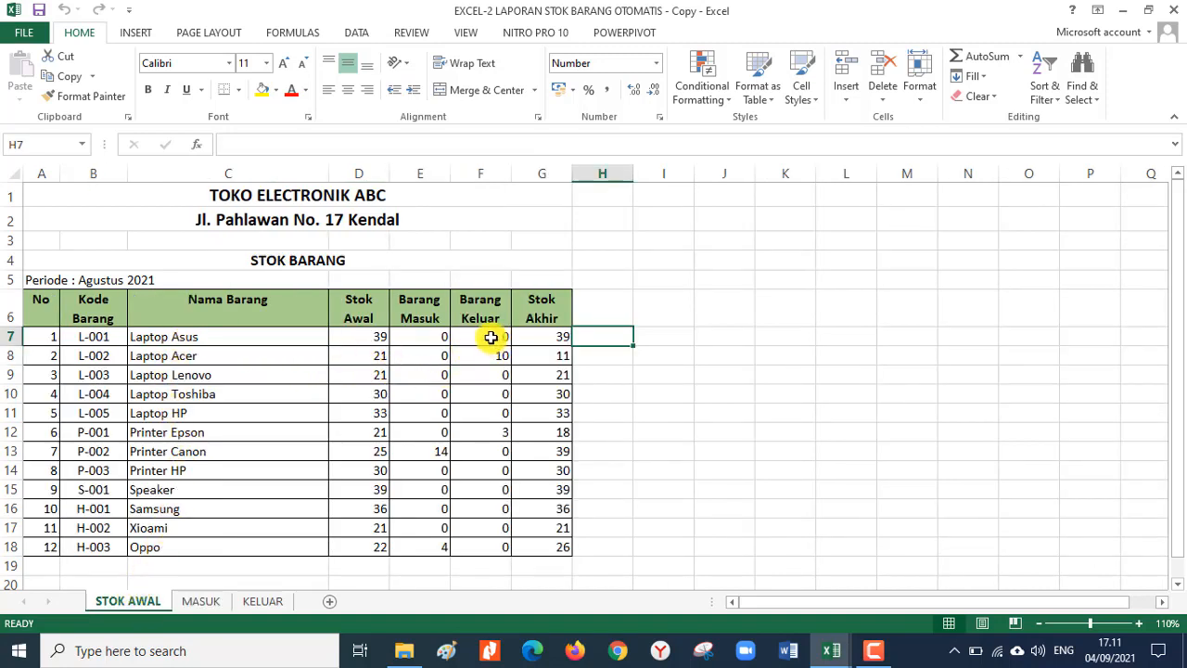
pyautogui.click(419, 336)
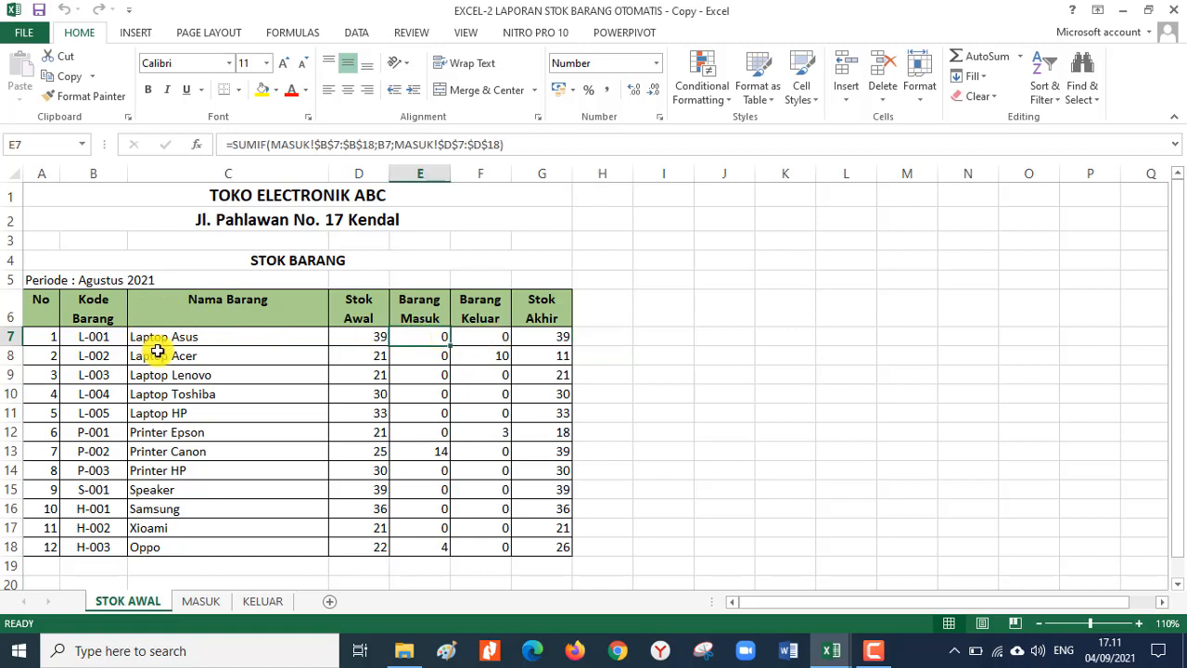
# - Record incoming goods in row 9 of the MASUK sheet with item code L-001 and a Jumlah of 10
pyautogui.click(201, 601)
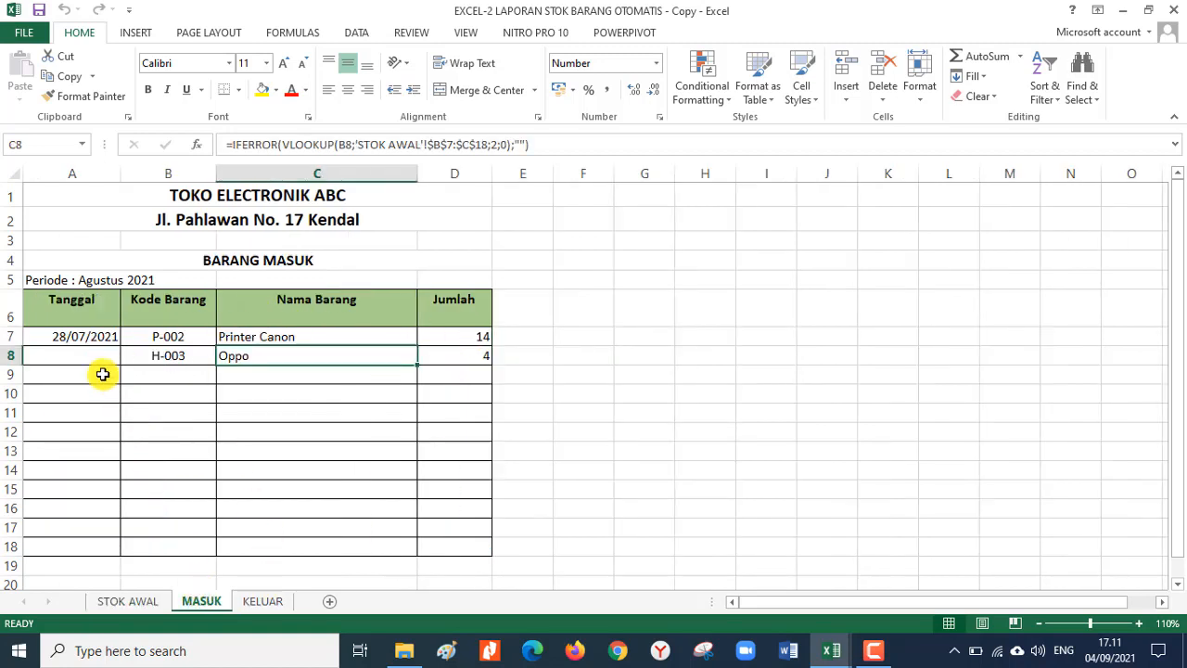
pyautogui.click(167, 373)
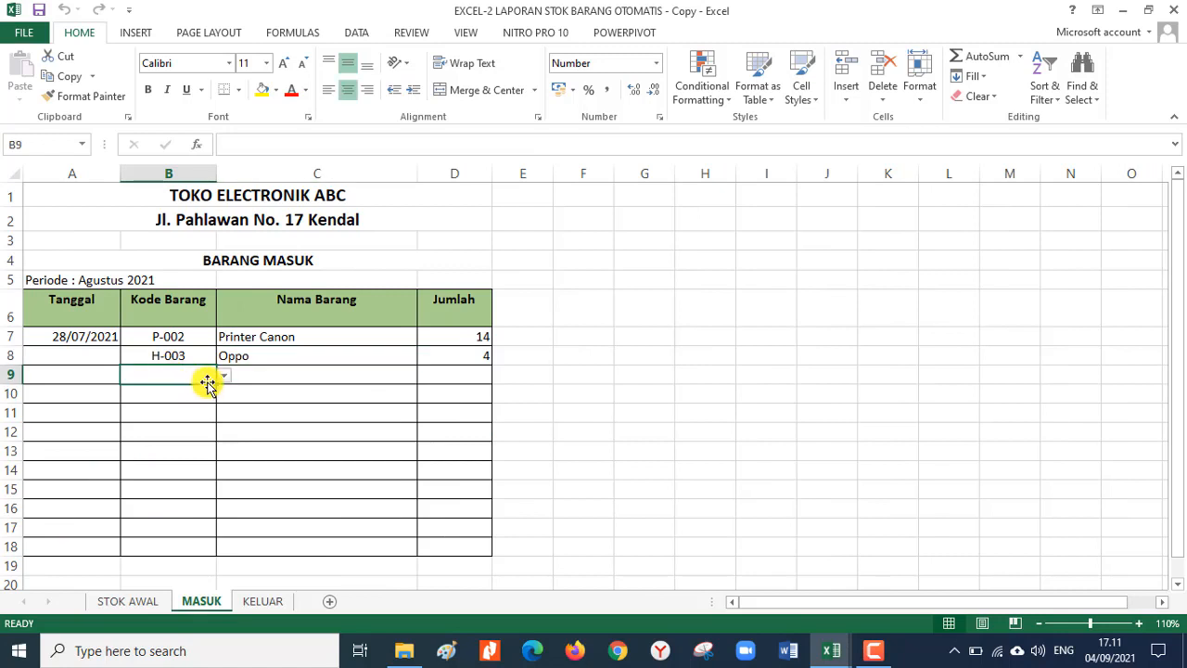
pyautogui.click(224, 374)
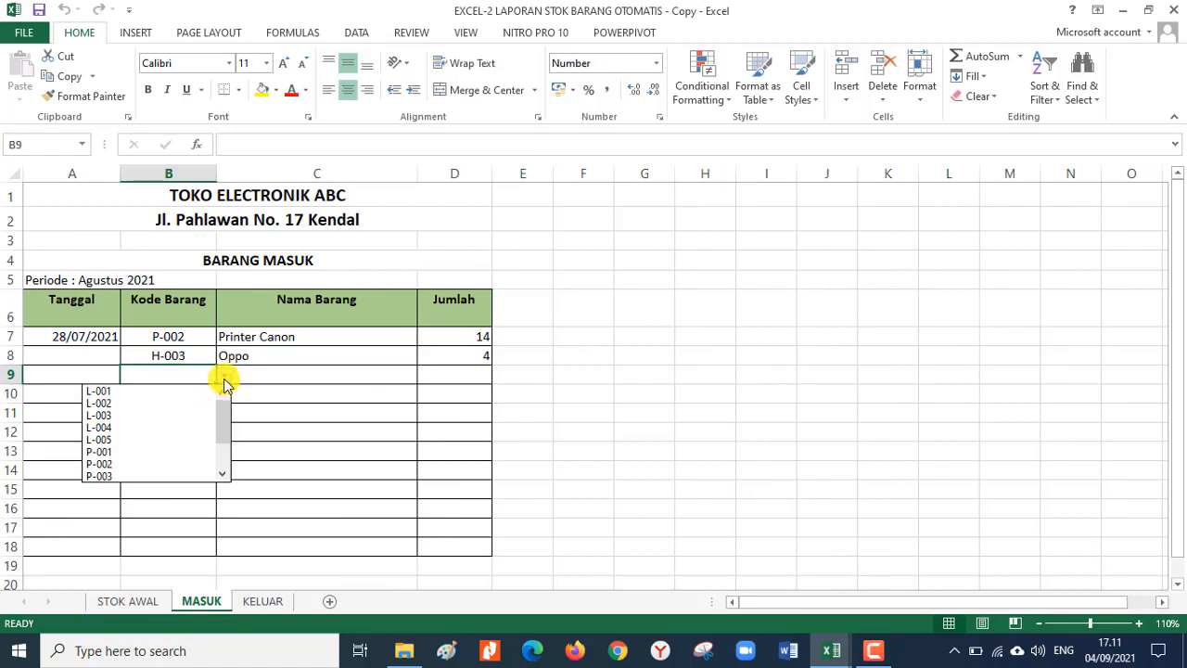
pyautogui.click(118, 389)
pyautogui.click(323, 375)
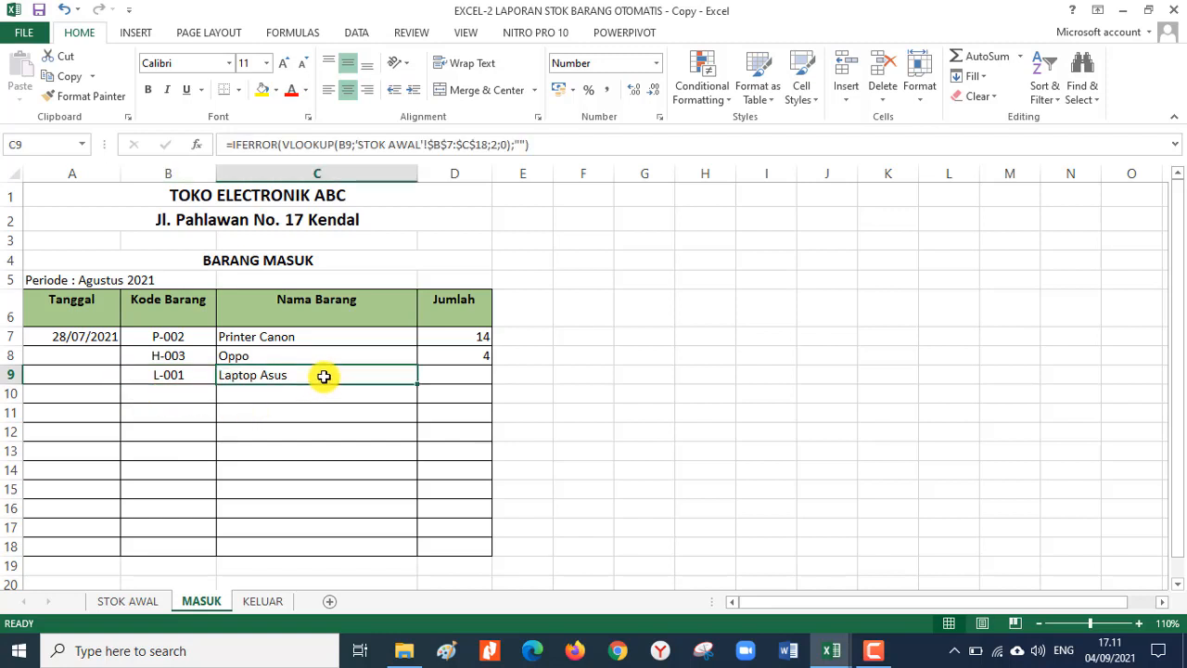
pyautogui.click(469, 375)
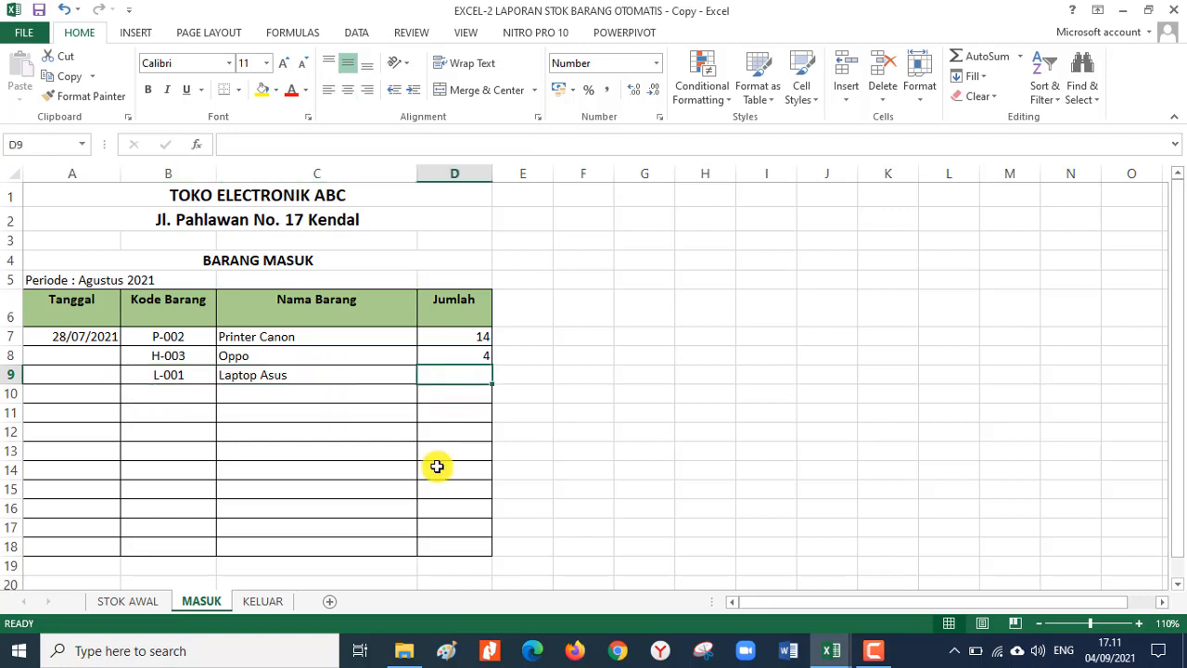
pyautogui.write('10')
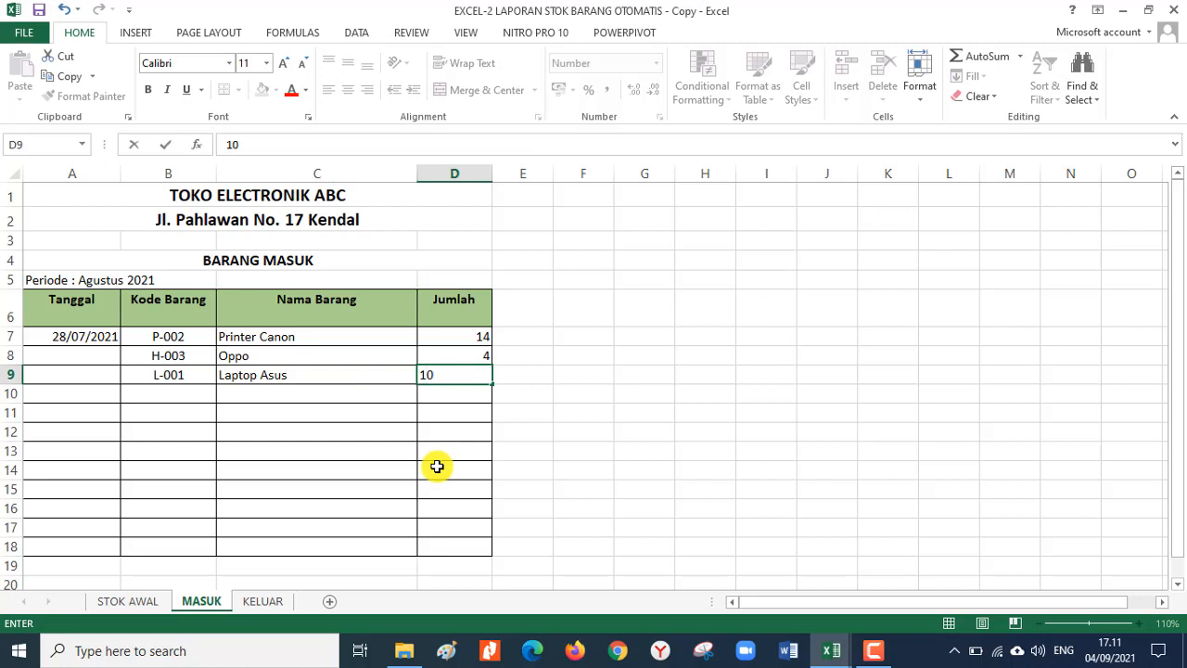
pyautogui.press('Return')
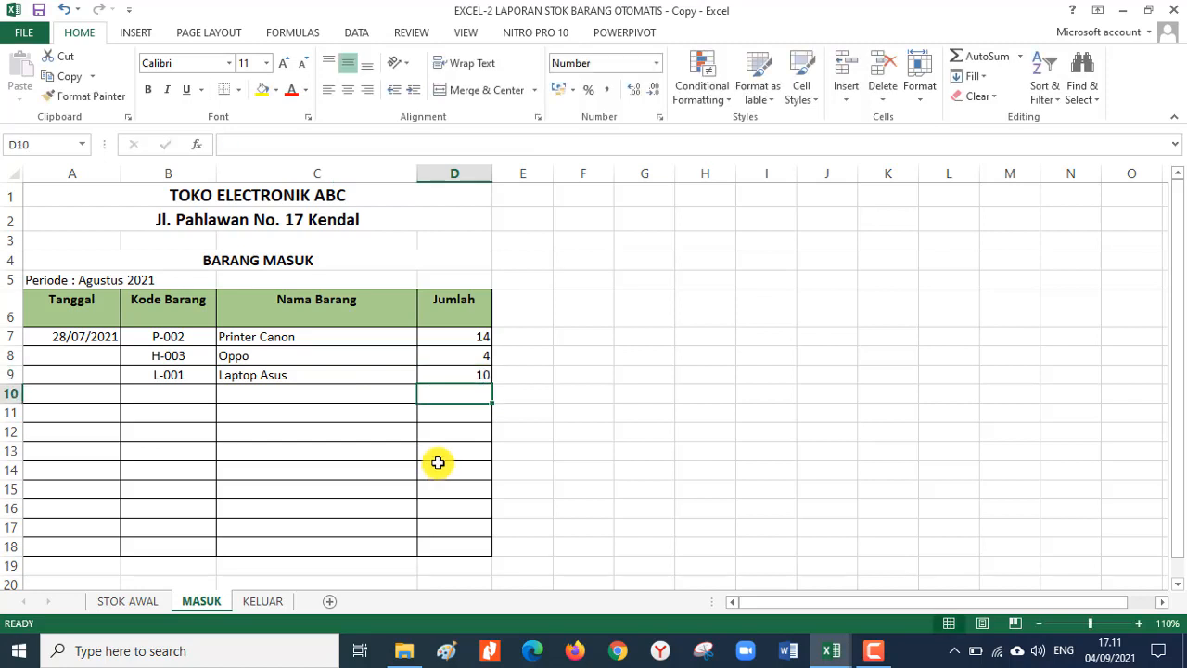
# - Check the Barang Masuk and Stok Akhir values of Laptop Asus on the STOK AWAL sheet
pyautogui.click(131, 601)
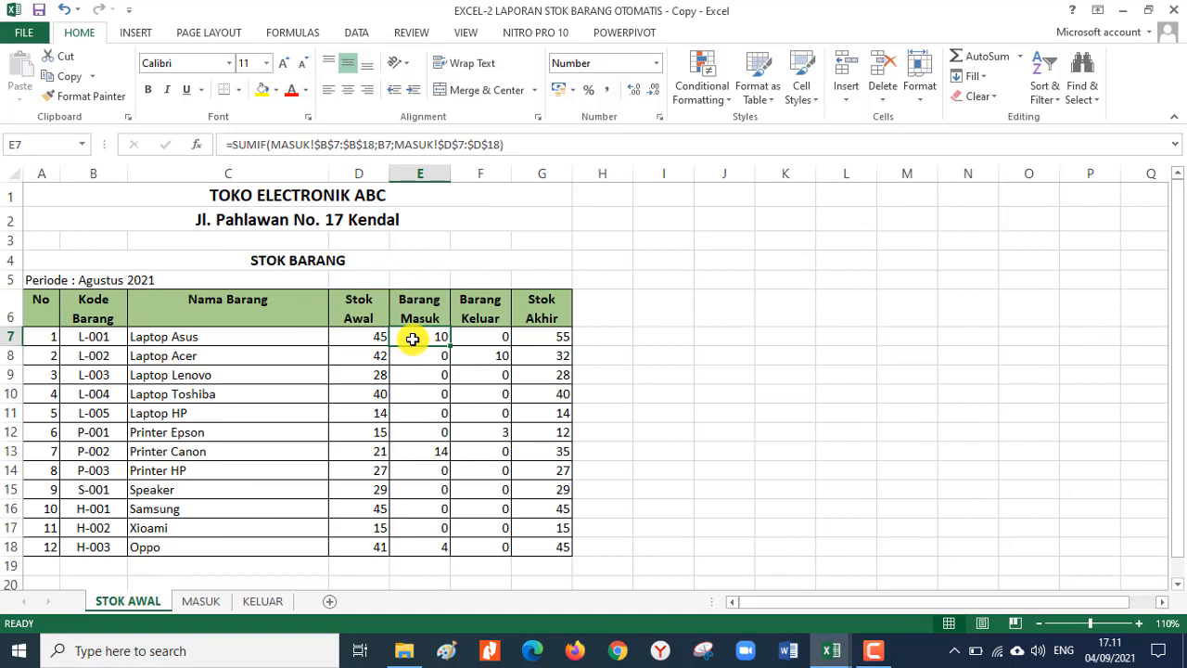
pyautogui.click(547, 338)
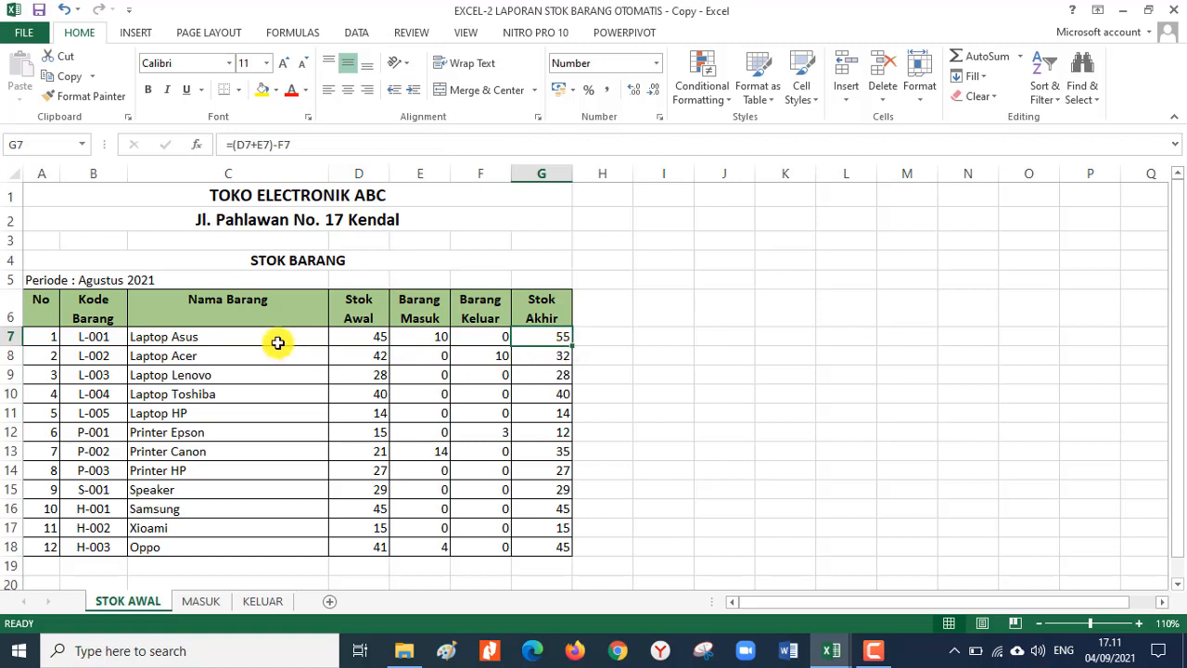
pyautogui.click(236, 334)
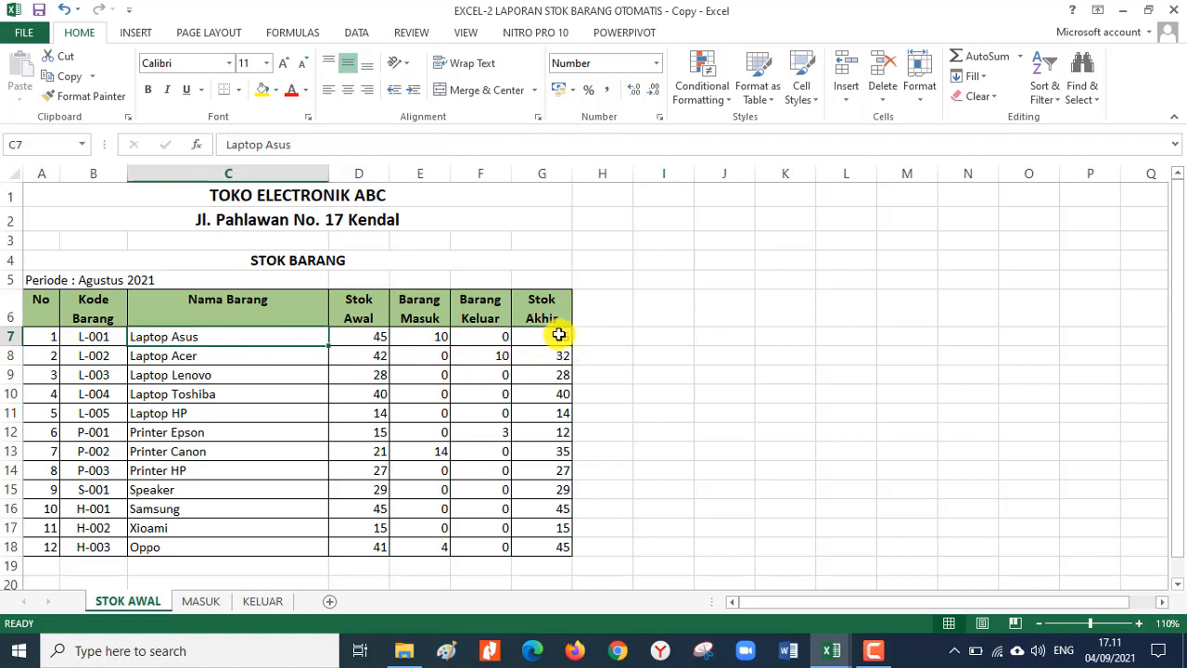
pyautogui.click(556, 336)
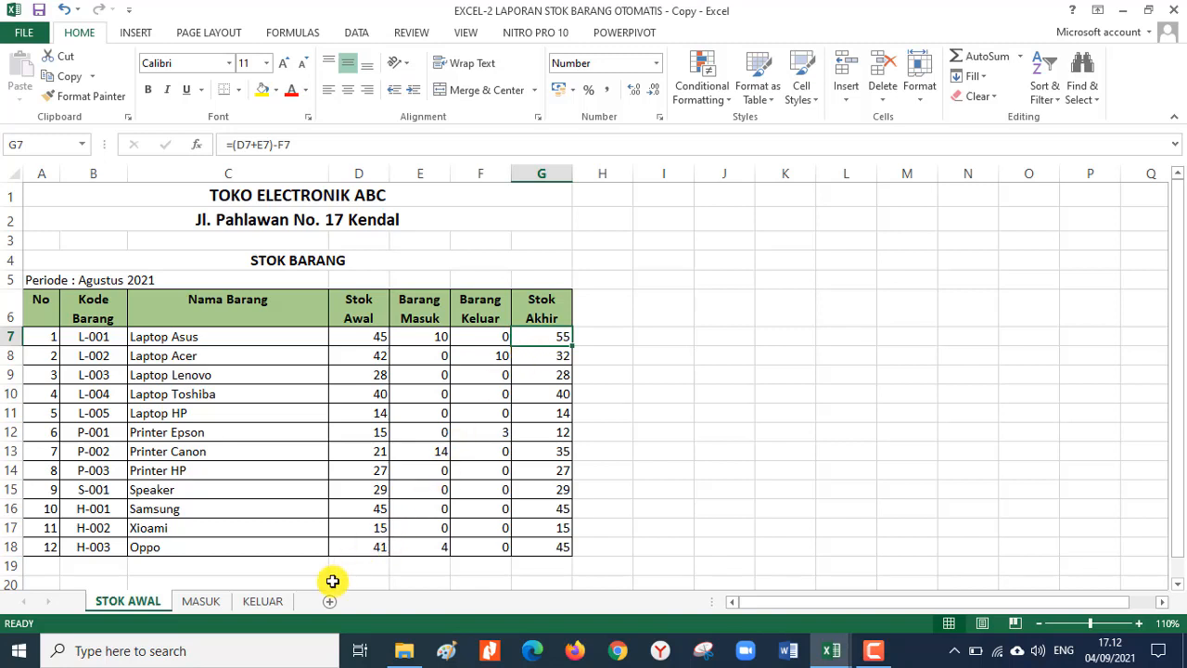
# - Record outgoing goods in row 9 of the KELUAR sheet with date 8/8/21, item code L-001 and a Jumlah of 15
pyautogui.click(201, 599)
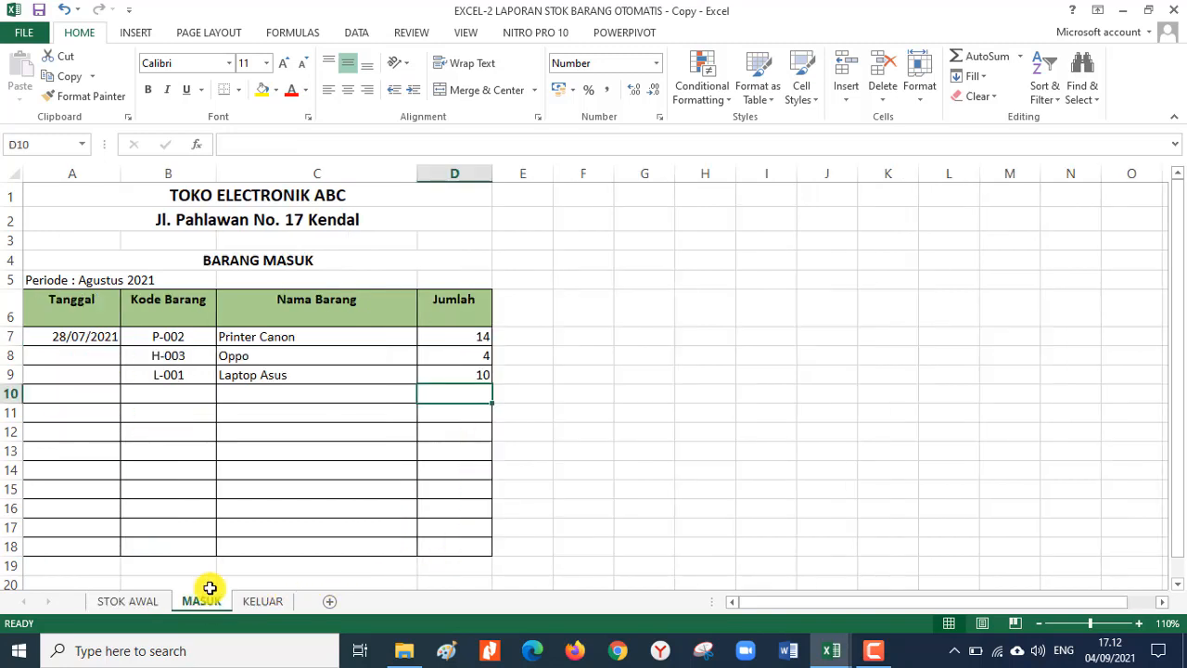
pyautogui.click(265, 602)
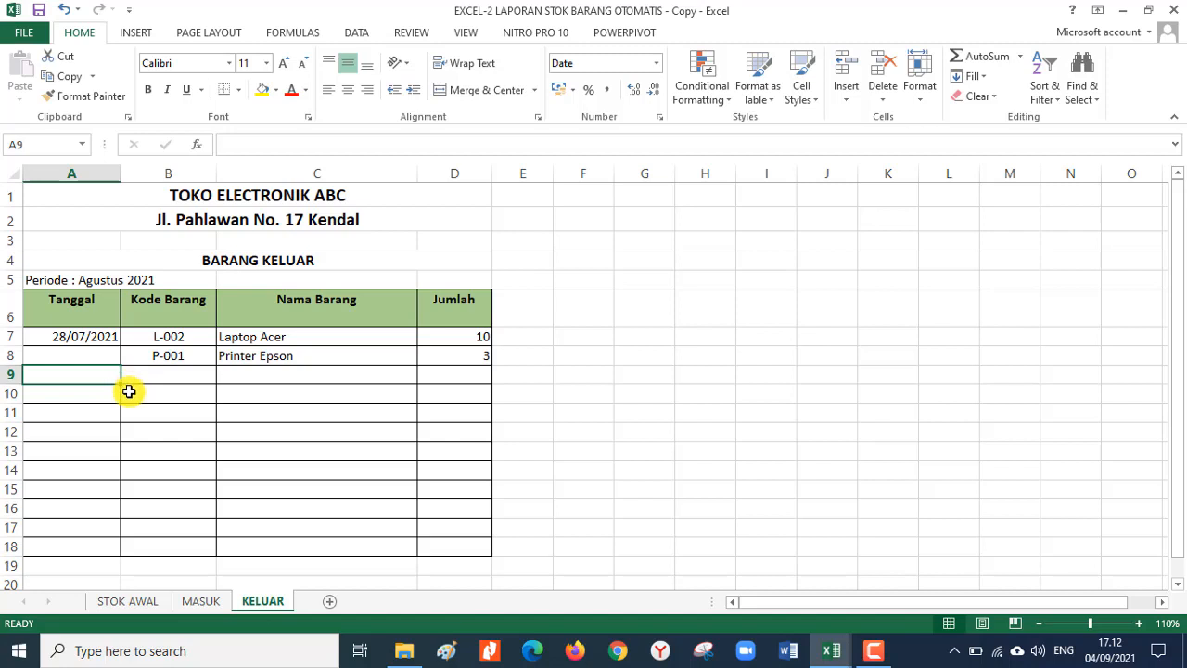
pyautogui.write('8/8/21')
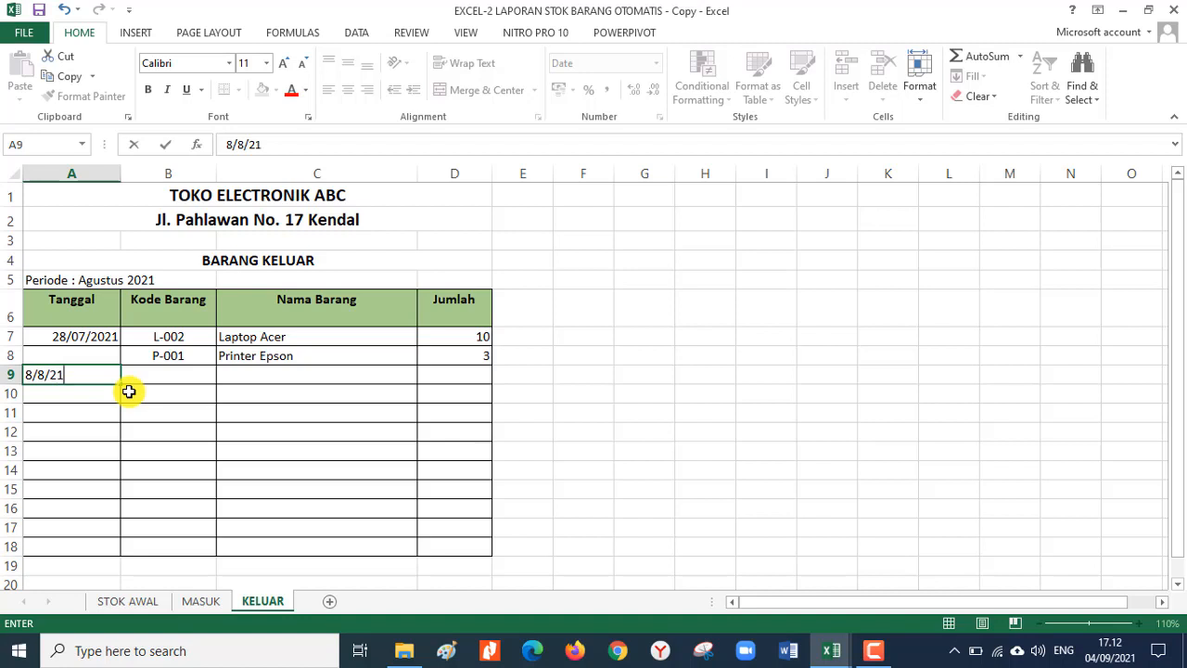
pyautogui.press('Tab')
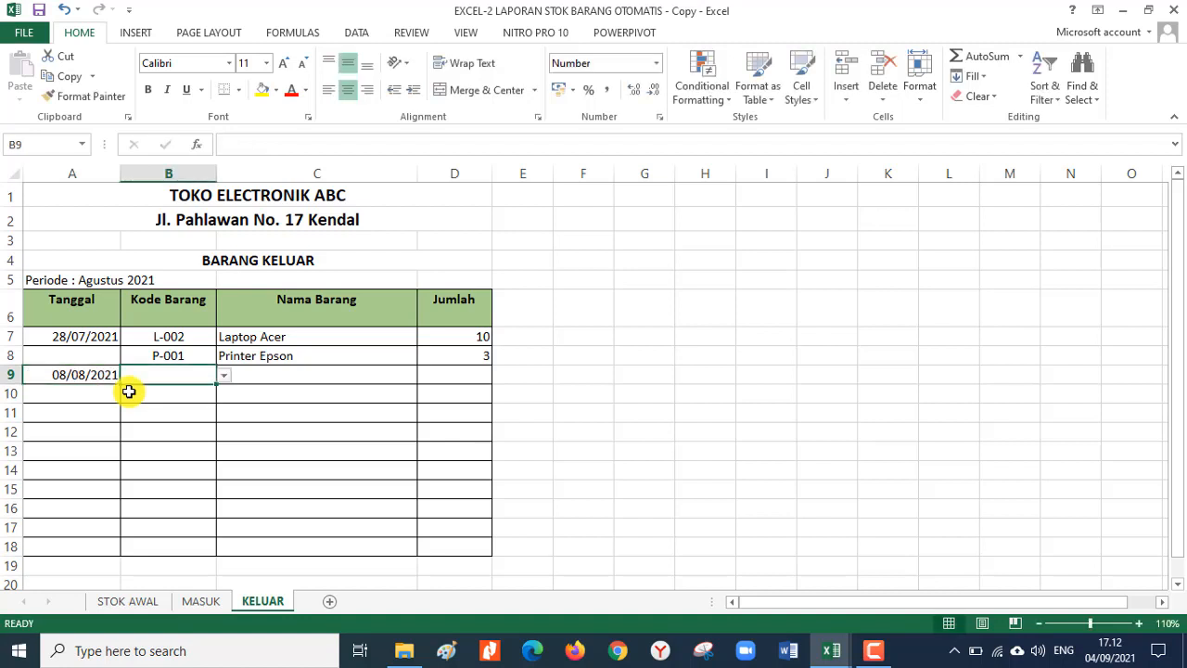
pyautogui.click(225, 375)
pyautogui.click(194, 390)
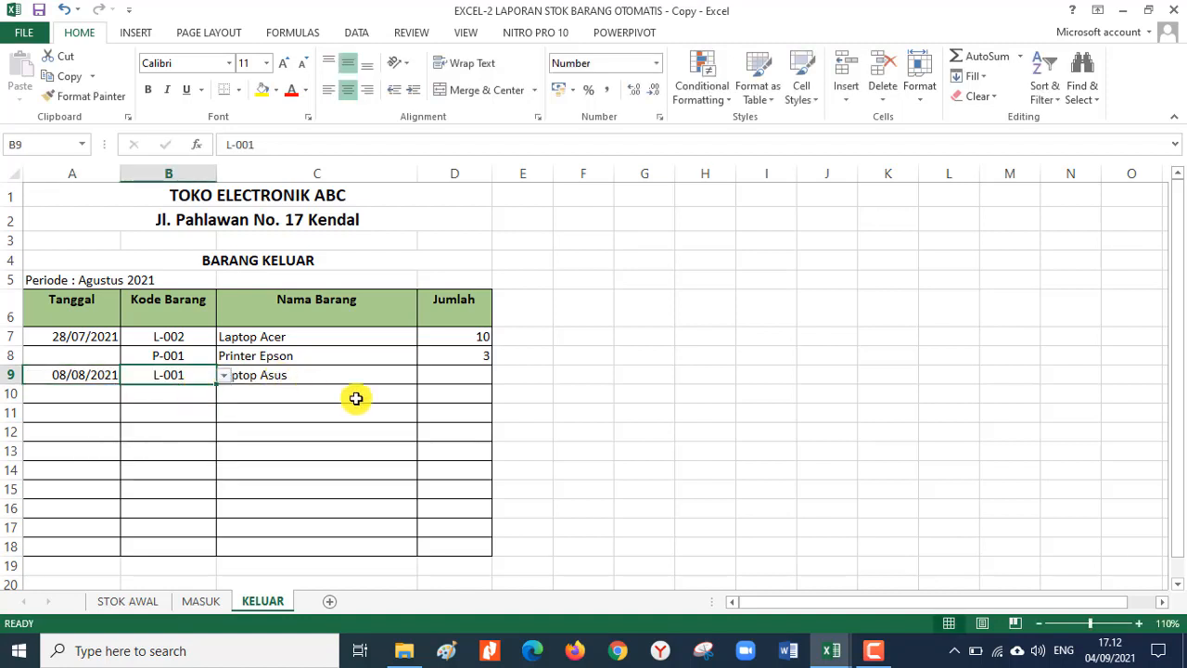
pyautogui.click(462, 378)
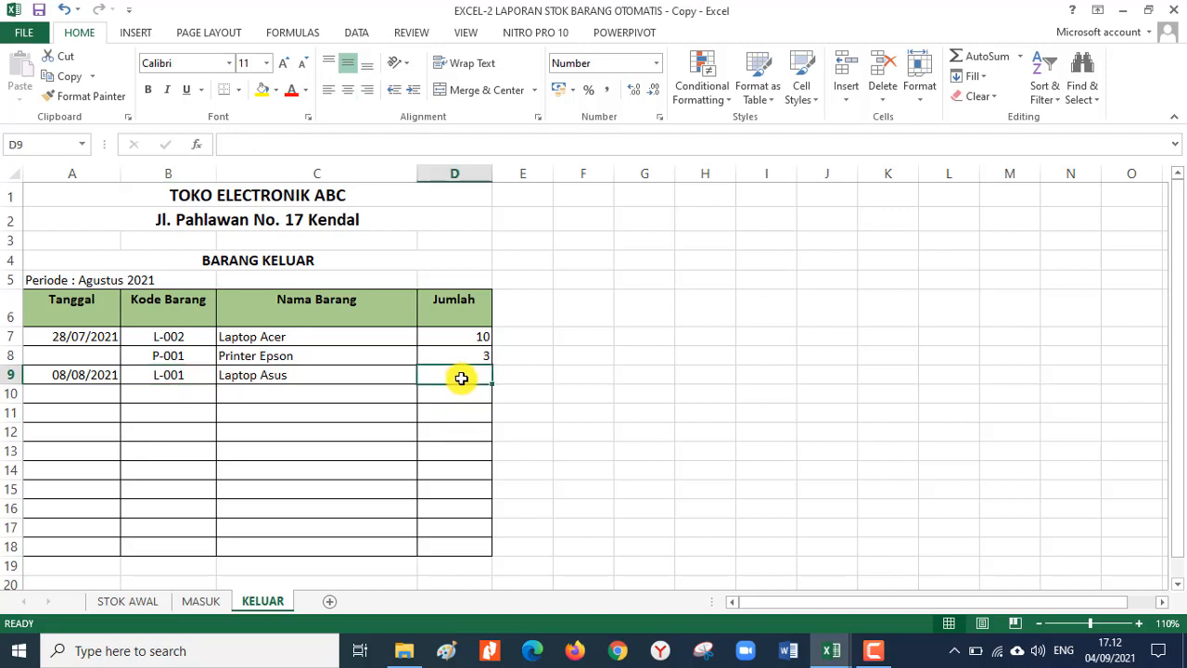
pyautogui.write('15')
pyautogui.press('Return')
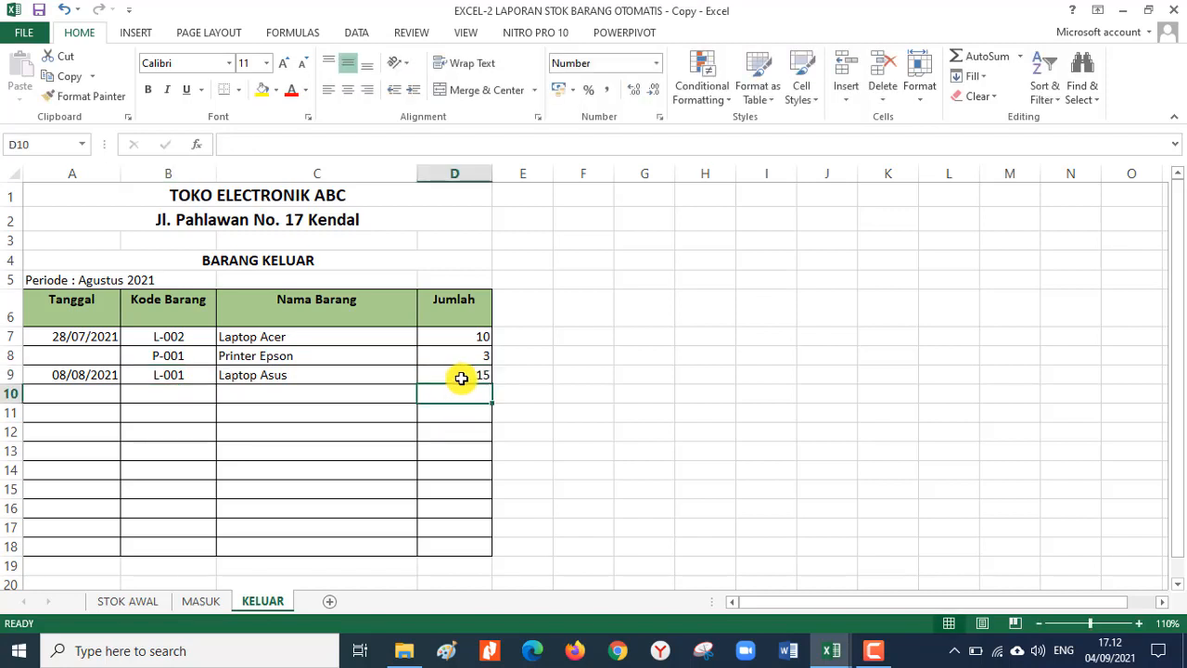
# - Review the opening, incoming, outgoing and closing stock formulas of Laptop Asus on the STOK AWAL sheet
pyautogui.click(144, 599)
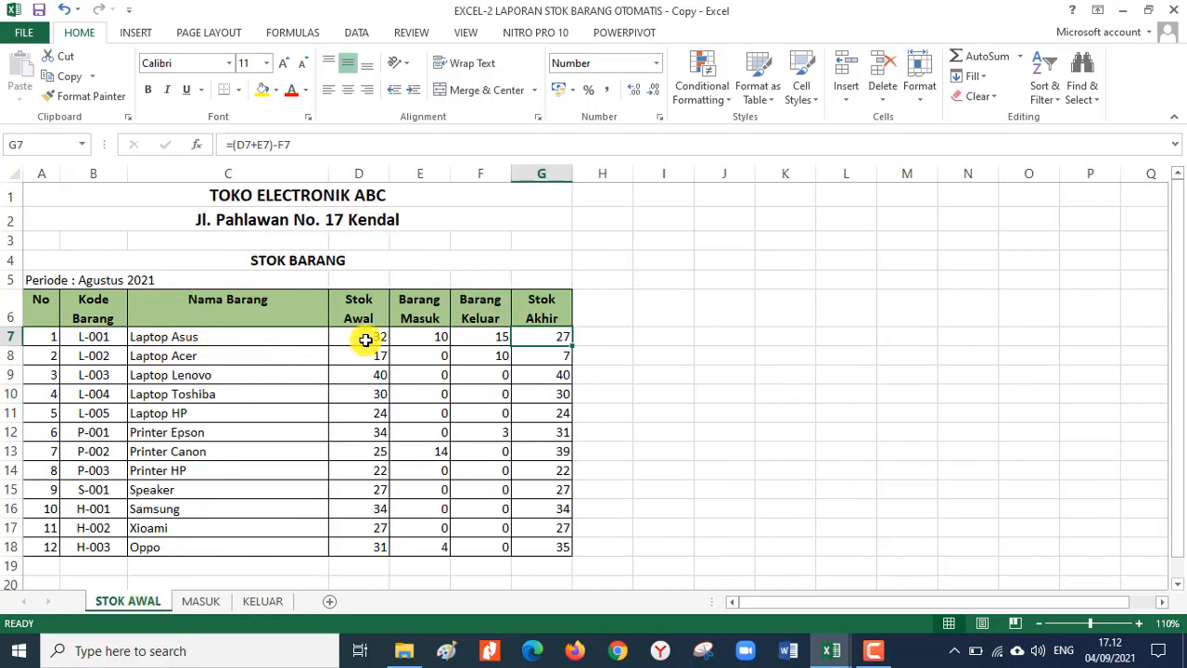
pyautogui.click(360, 337)
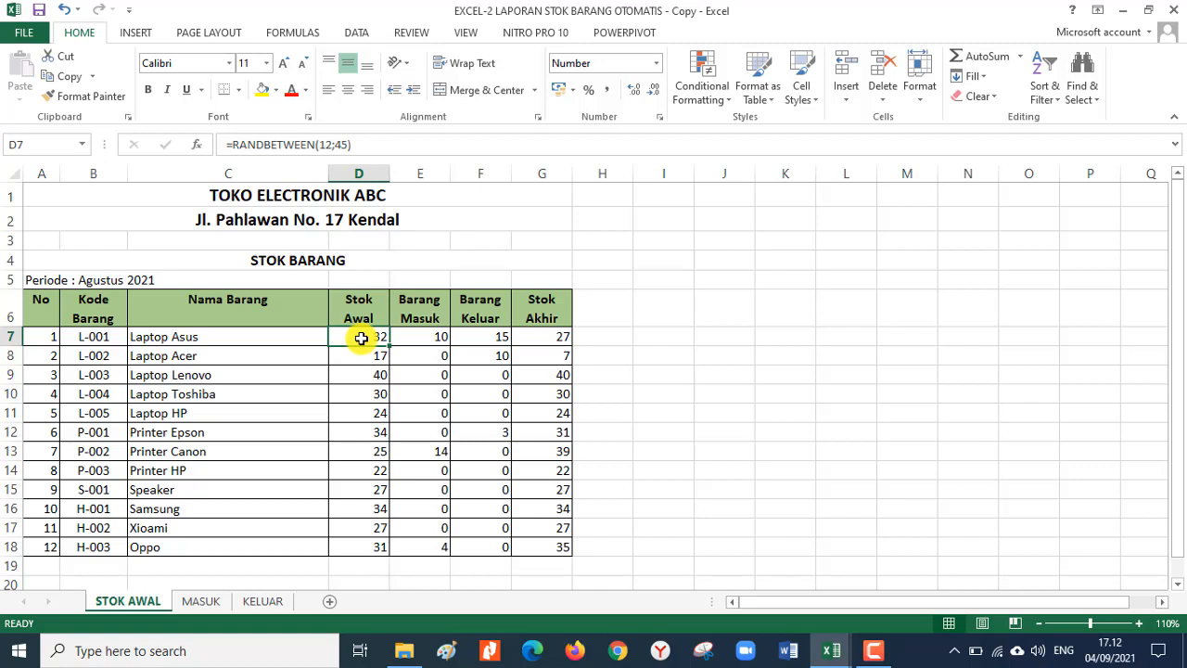
pyautogui.click(417, 335)
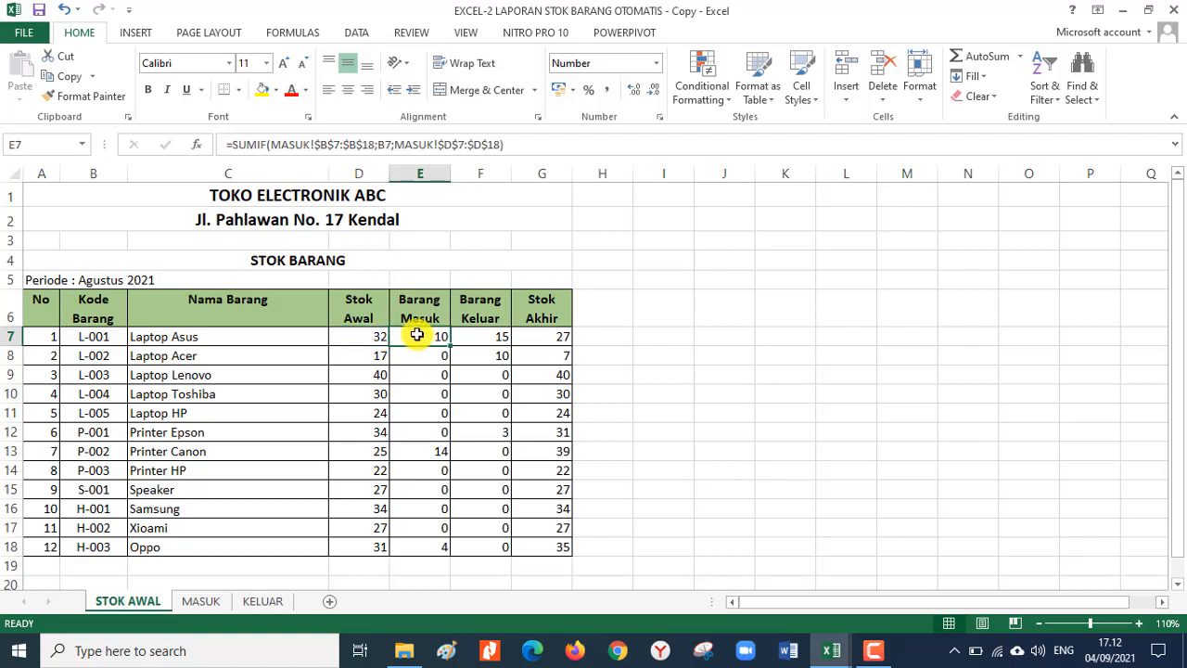
pyautogui.click(485, 337)
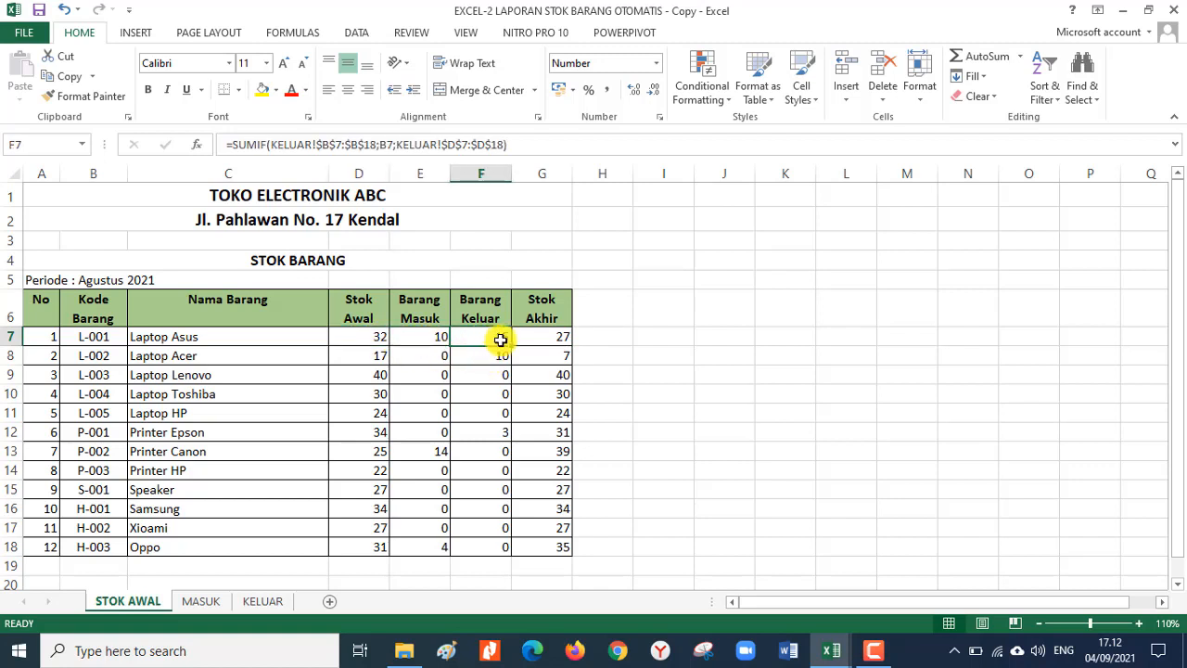
pyautogui.click(538, 339)
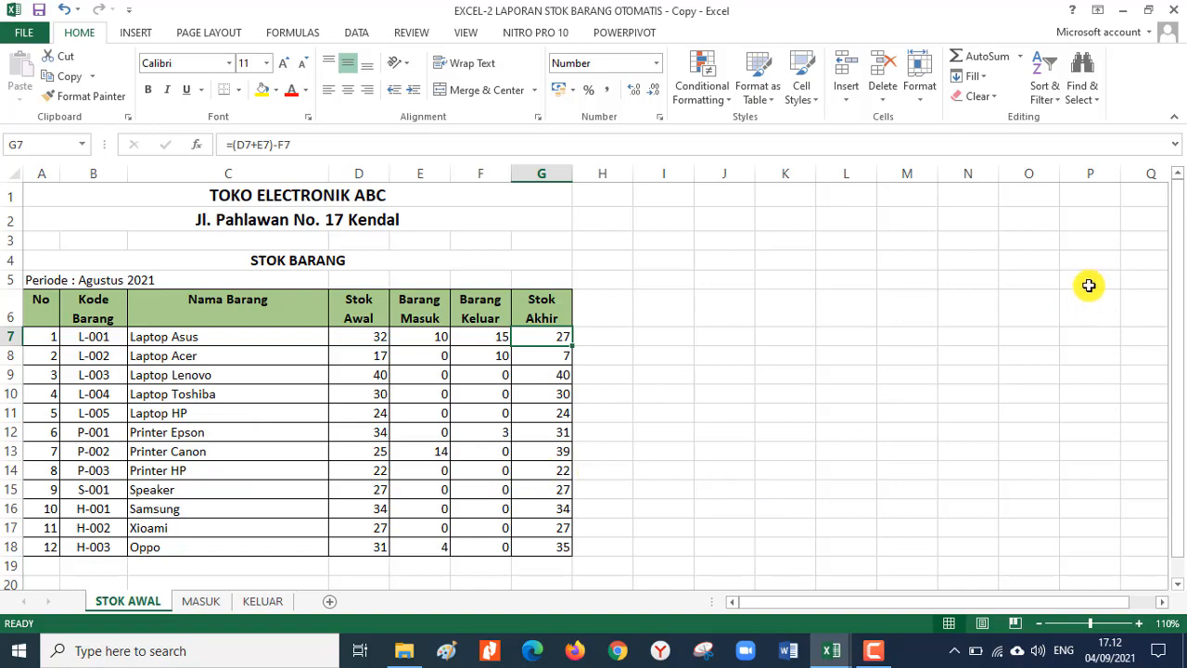
# - Minimize the current workbook and bring up the workbook EXCEL-2 LAPORAN STOK BARANG OTOMATIS - ISI DATA
pyautogui.click(1123, 11)
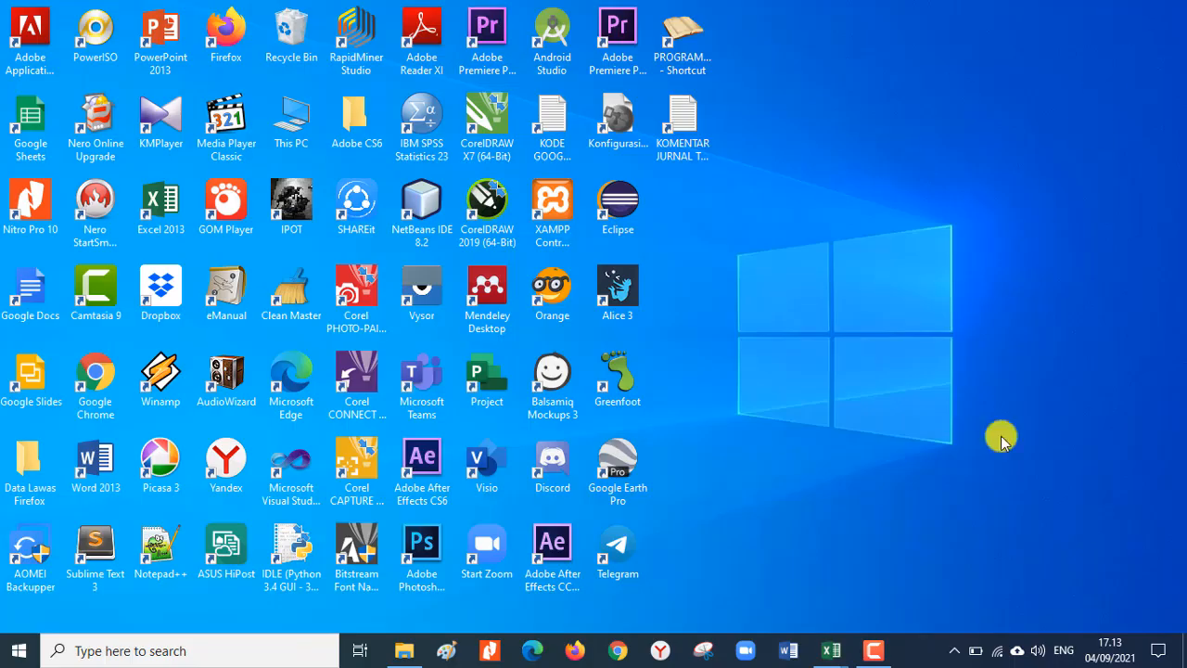
pyautogui.moveTo(828, 657)
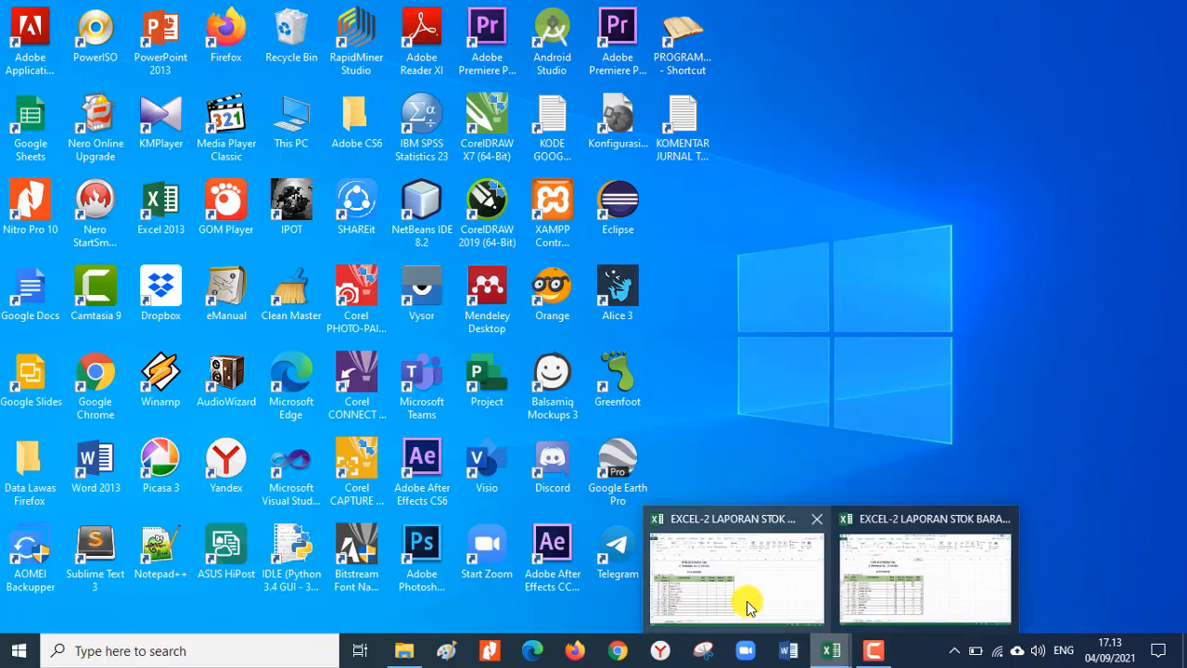
pyautogui.click(707, 556)
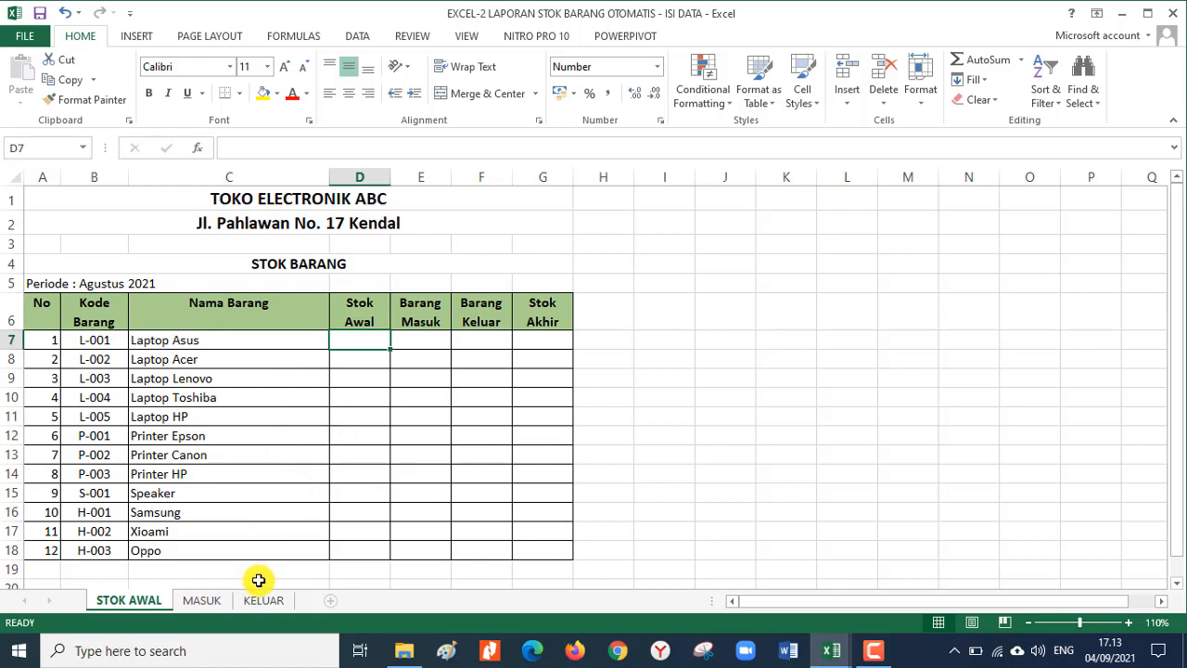
# - Look over the empty Stok Awal, Barang Masuk, Barang Keluar and Stok Akhir cells in row 7 and the blank MASUK sheet
pyautogui.click(419, 344)
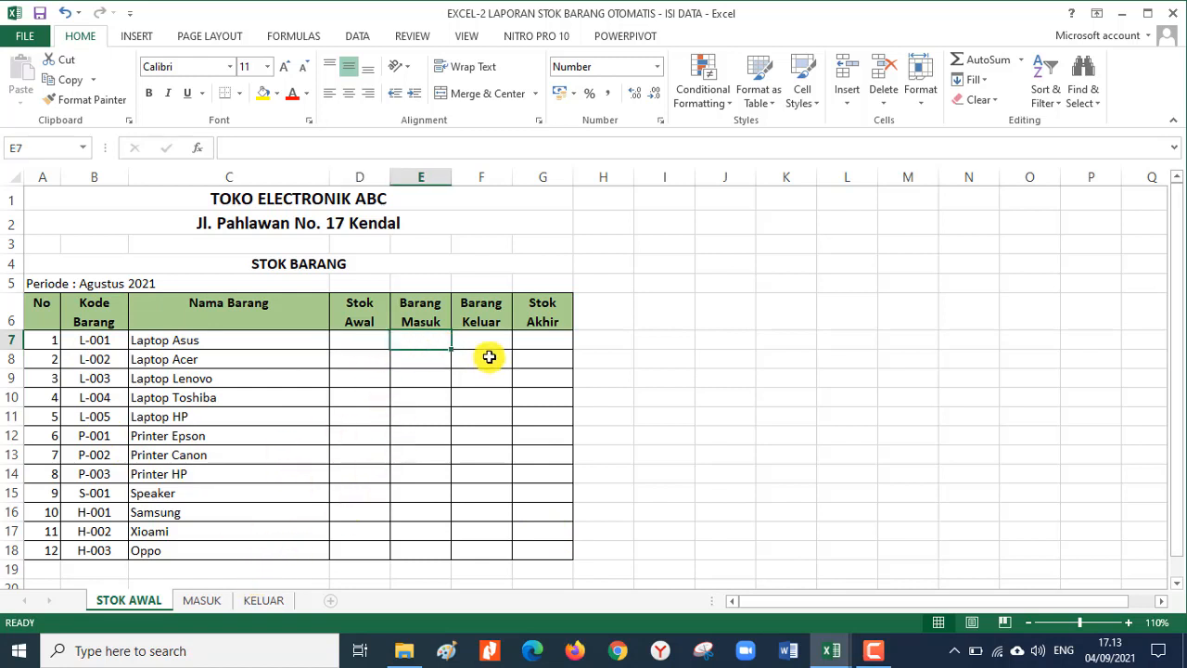
pyautogui.click(487, 344)
pyautogui.click(543, 344)
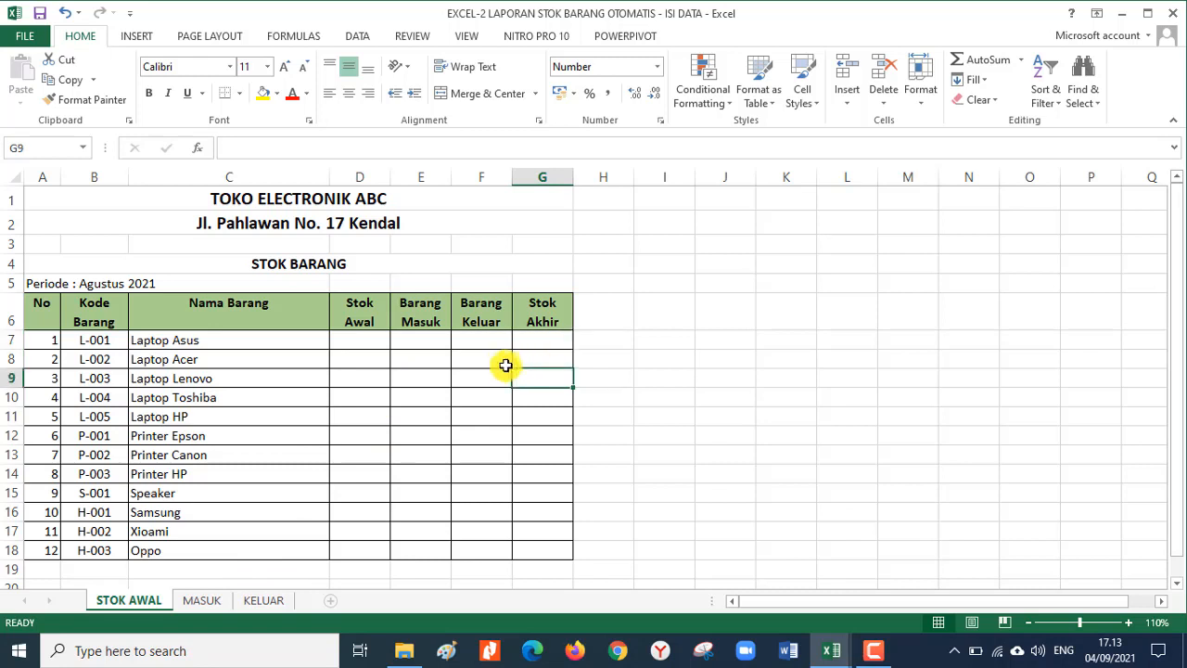
pyautogui.click(482, 341)
pyautogui.click(369, 339)
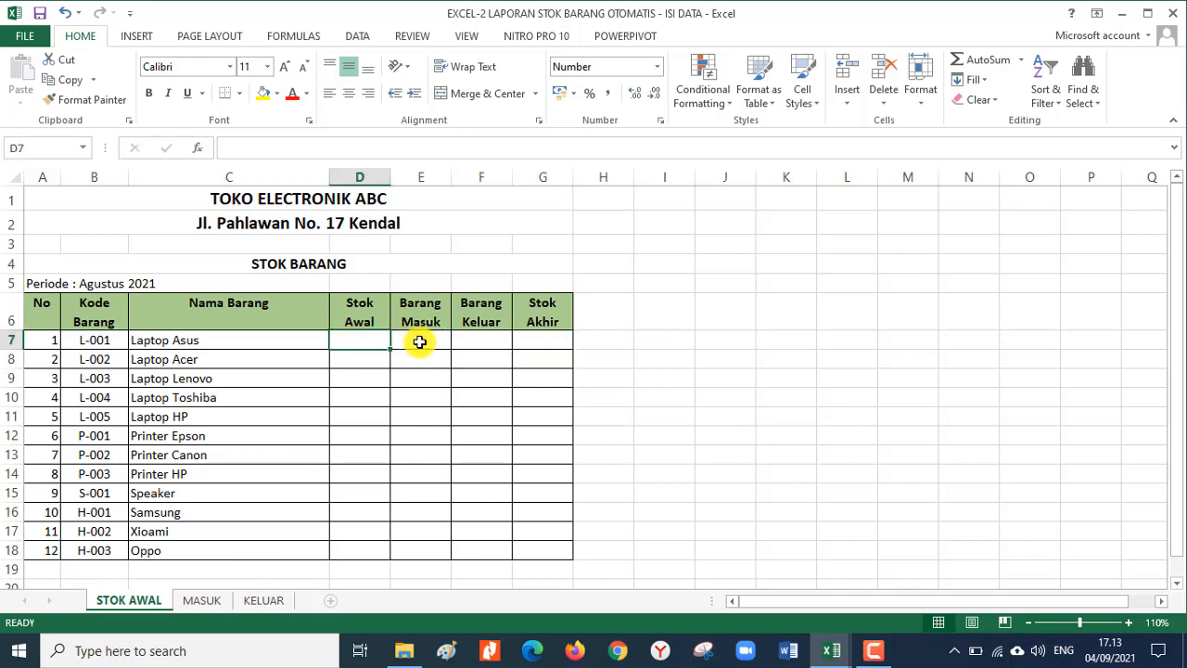
pyautogui.click(419, 340)
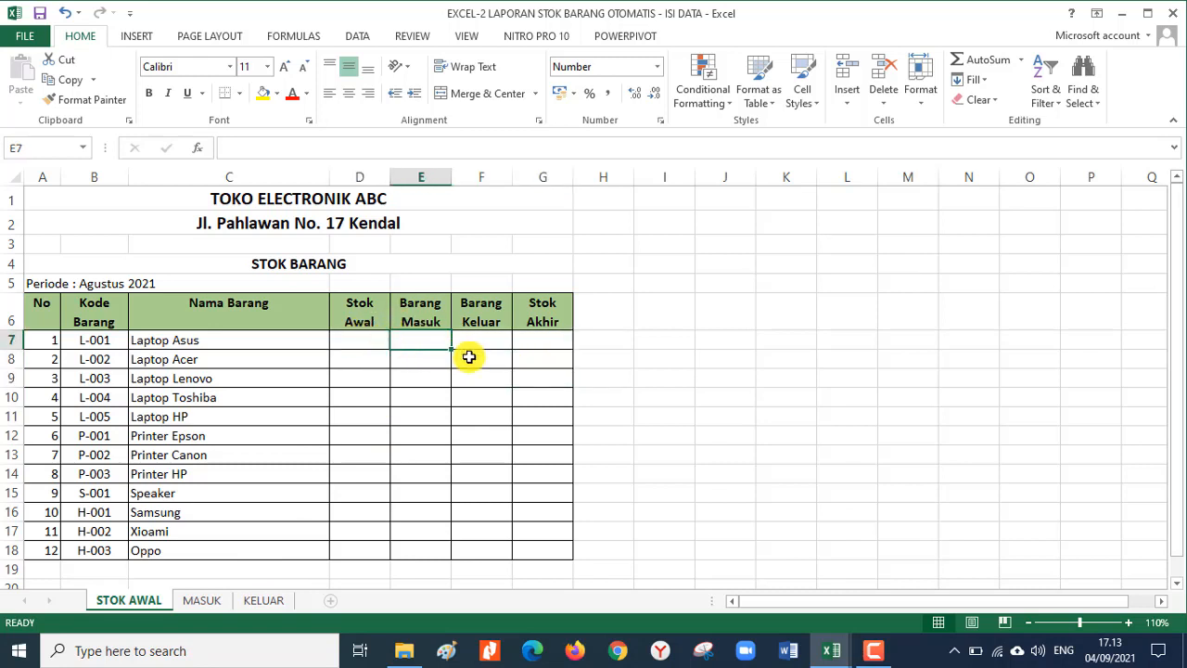
pyautogui.click(490, 339)
pyautogui.click(545, 340)
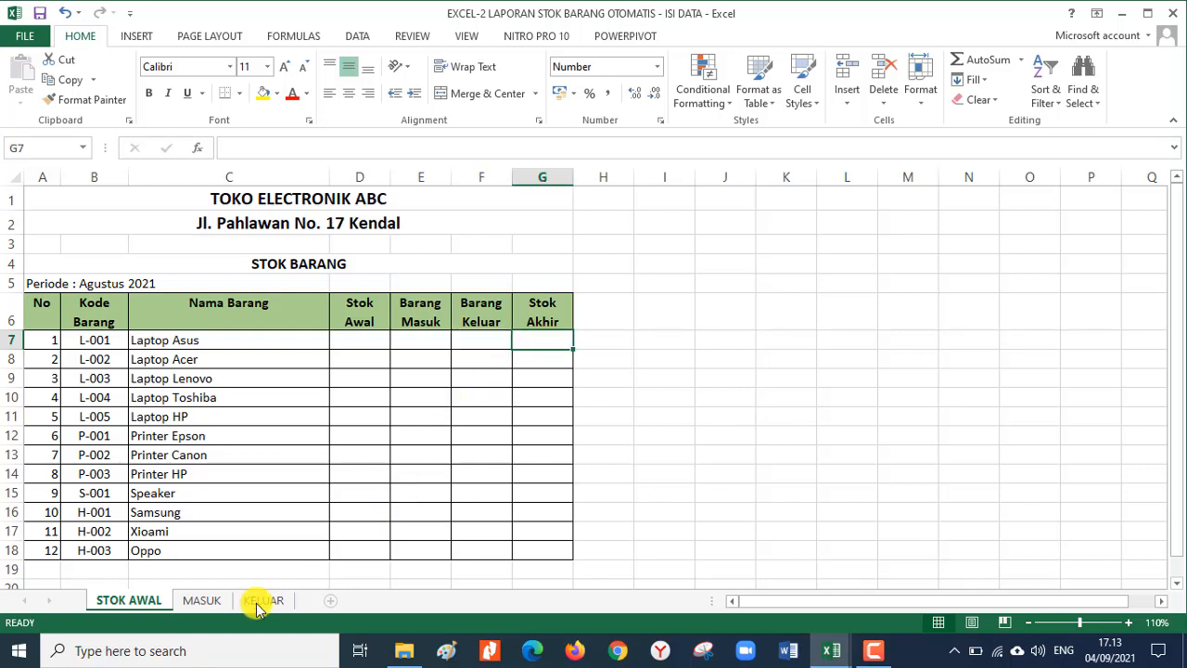
pyautogui.click(199, 599)
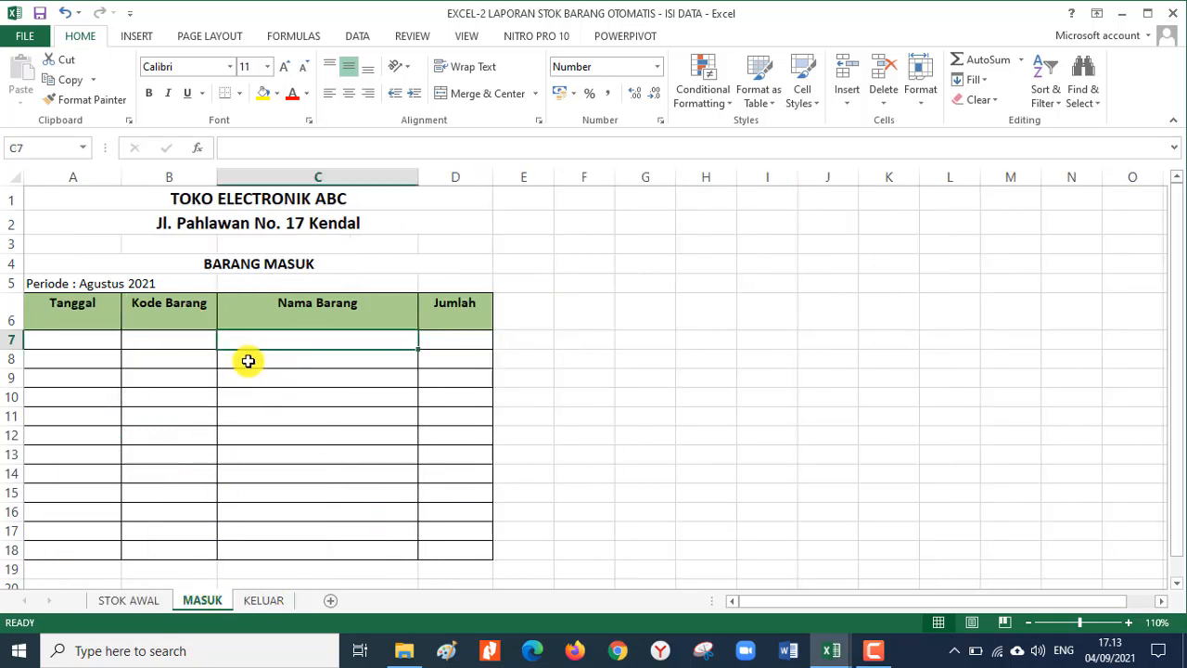
pyautogui.click(131, 603)
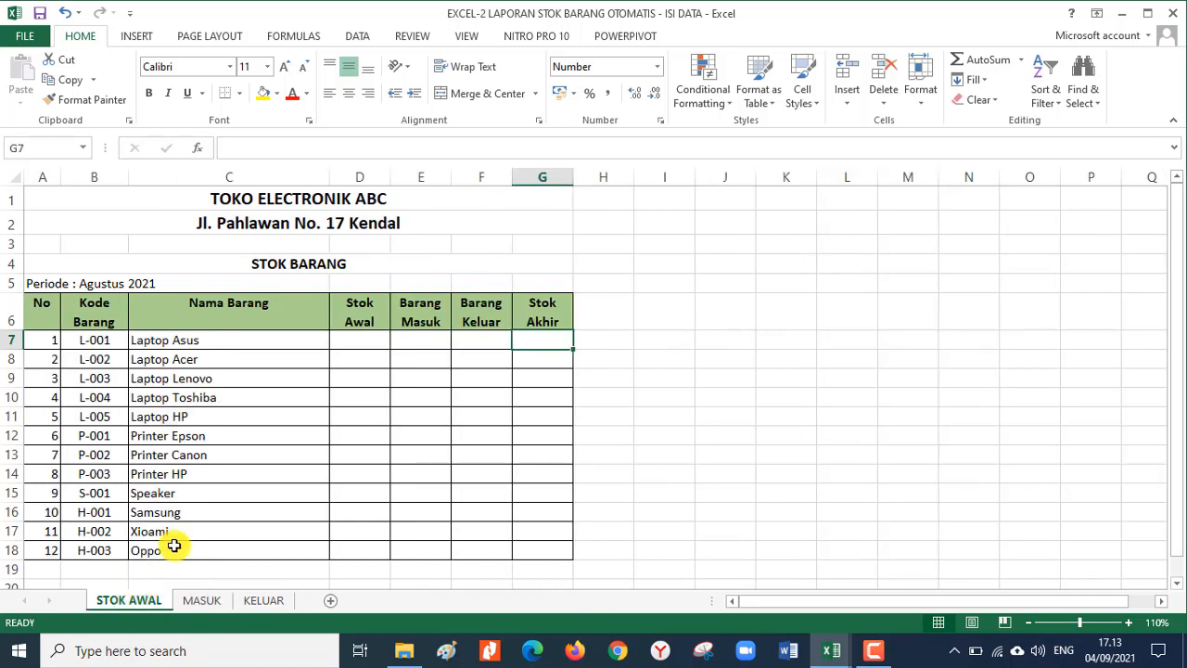
# - Enter =RANDBETWEEN(12;39) as the Stok Awal of Laptop Asus in D7 and fill the formula down to Oppo in row 18
pyautogui.click(345, 341)
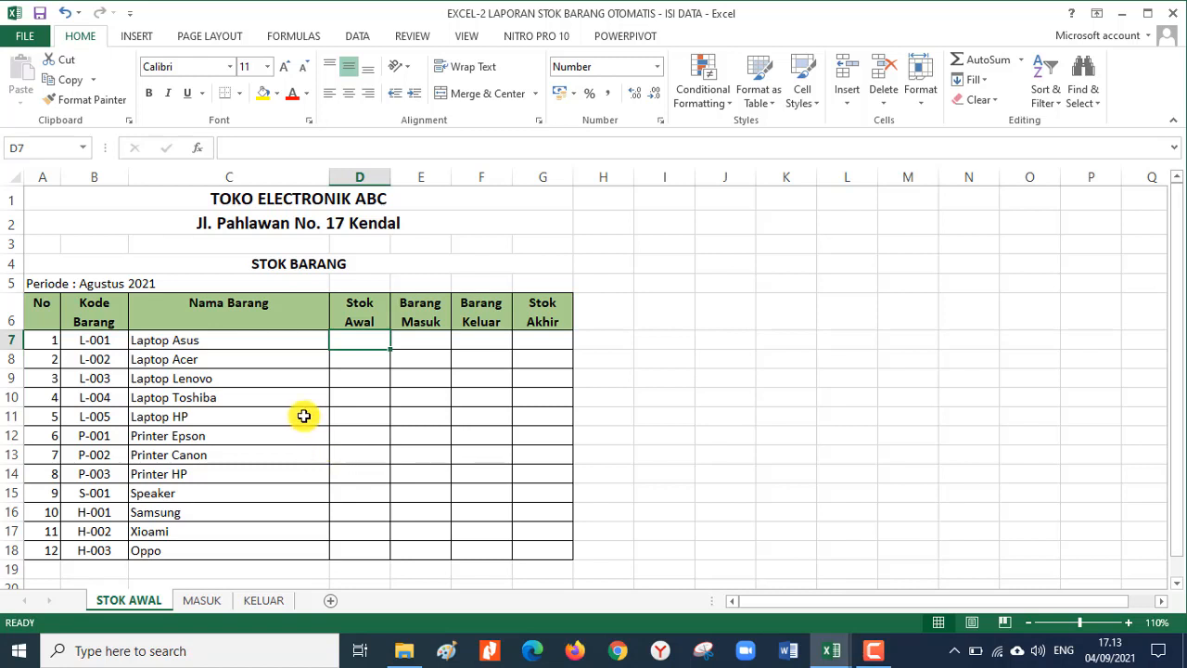
pyautogui.click(1174, 121)
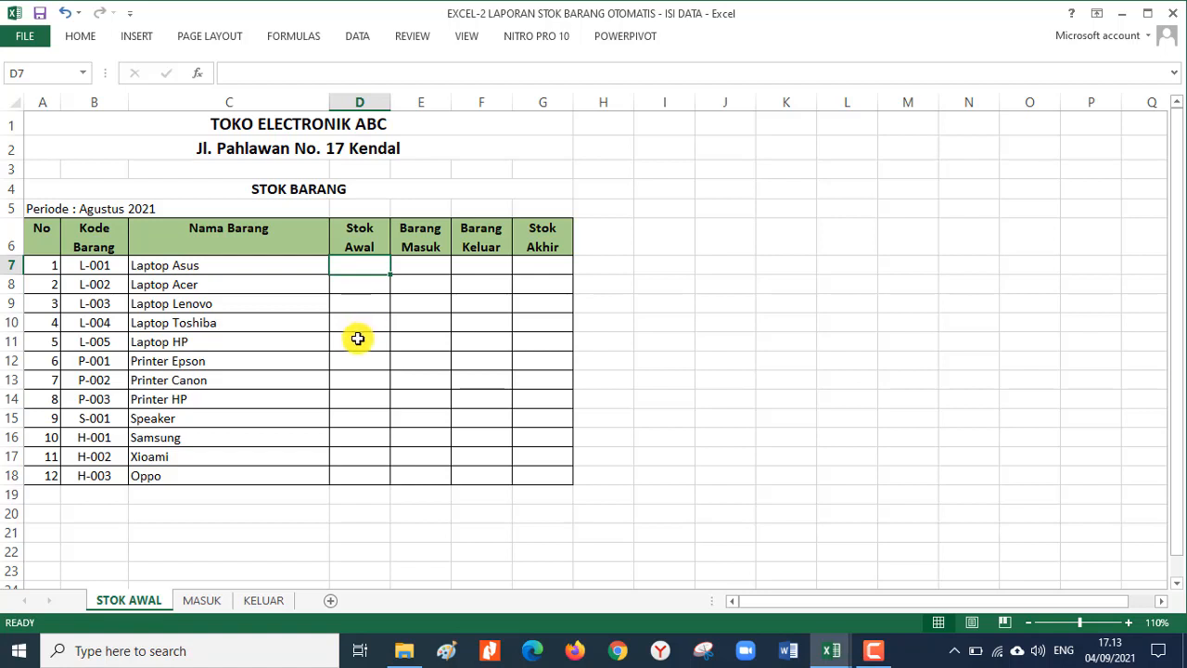
pyautogui.write('=')
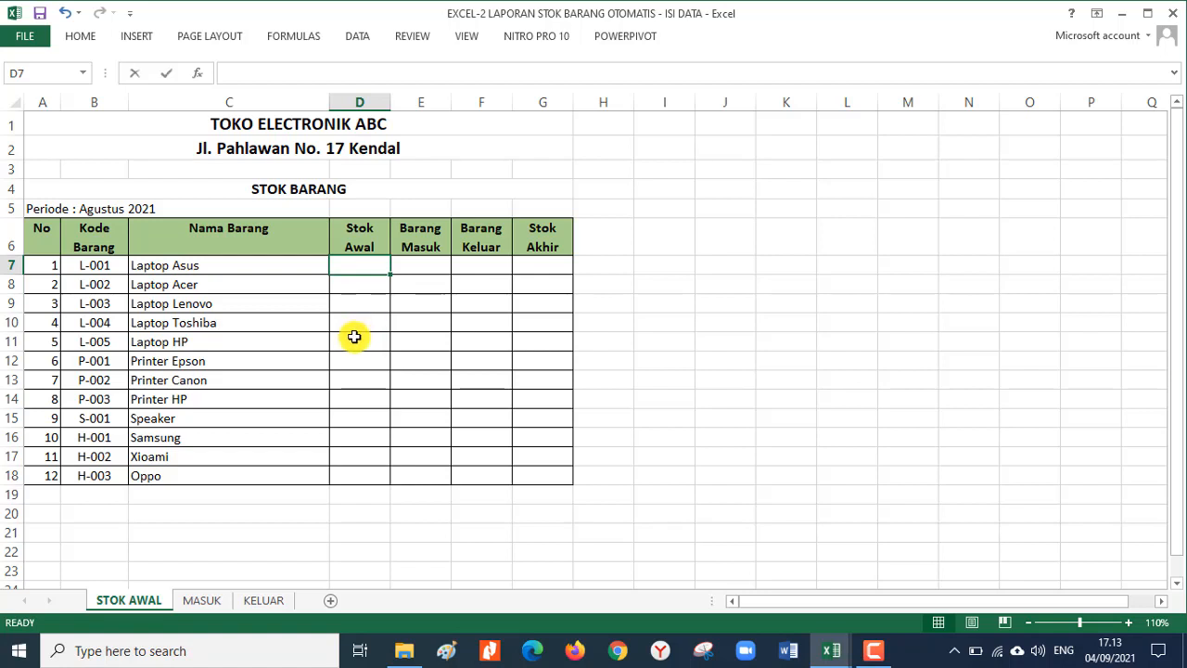
pyautogui.write('r')
pyautogui.press('BackSpace')
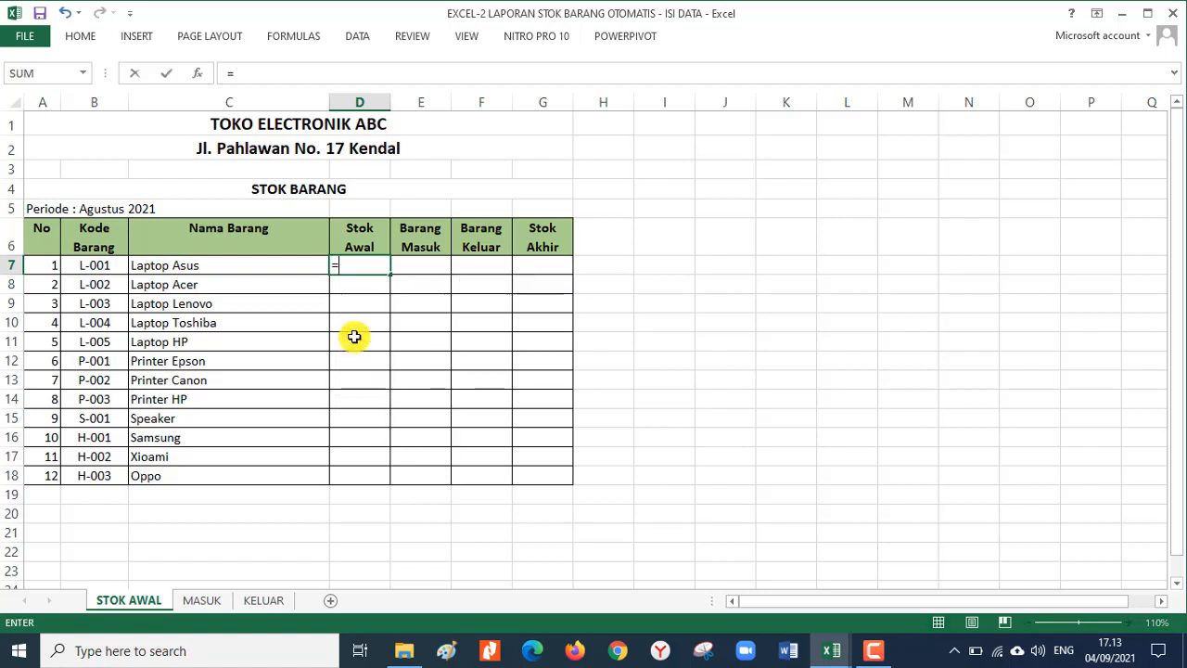
pyautogui.write('AR')
pyautogui.write('N')
pyautogui.press('BackSpace')
pyautogui.press('BackSpace')
pyautogui.press('BackSpace')
pyautogui.write('RAN')
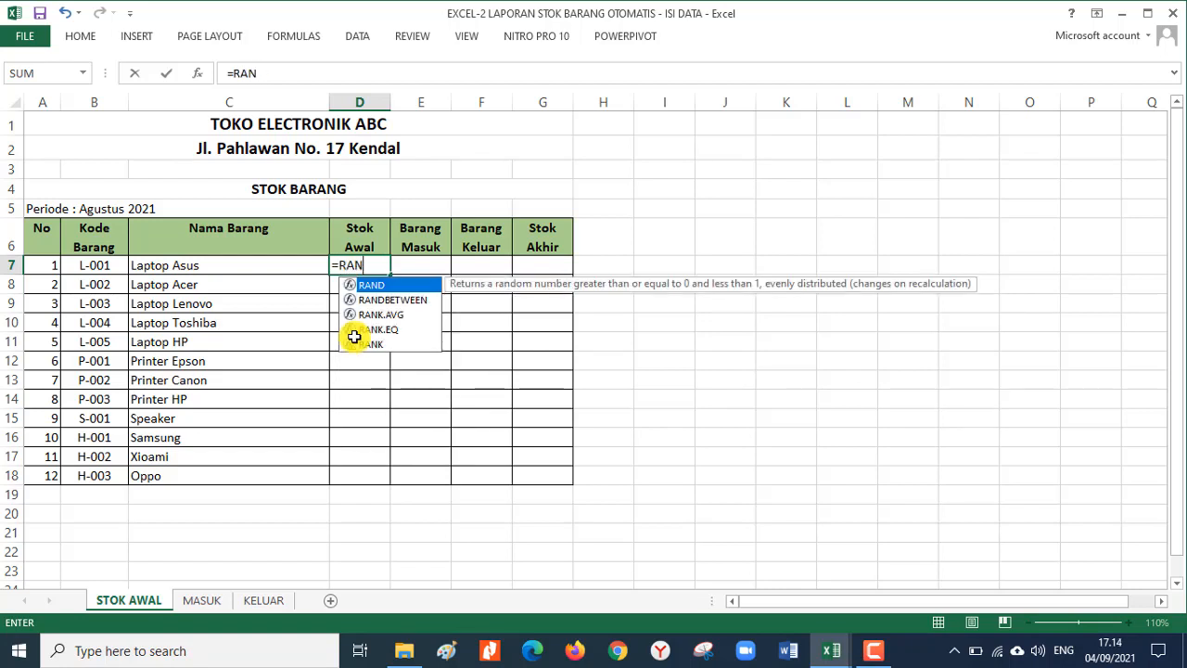
pyautogui.write('D')
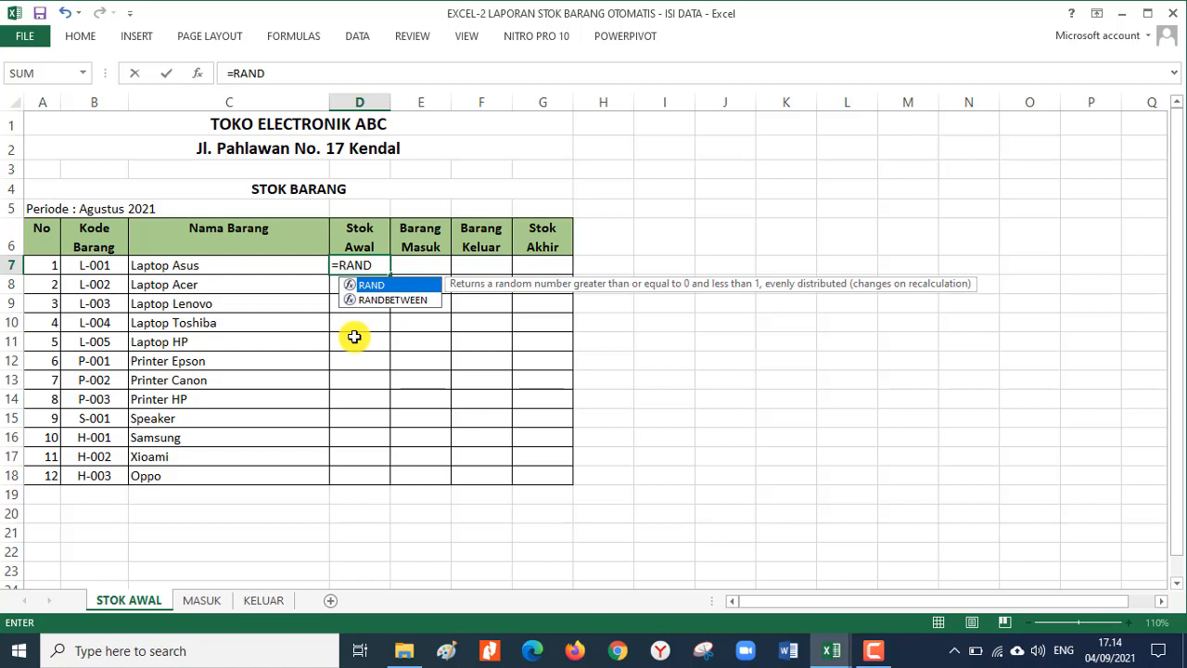
pyautogui.write('BETW')
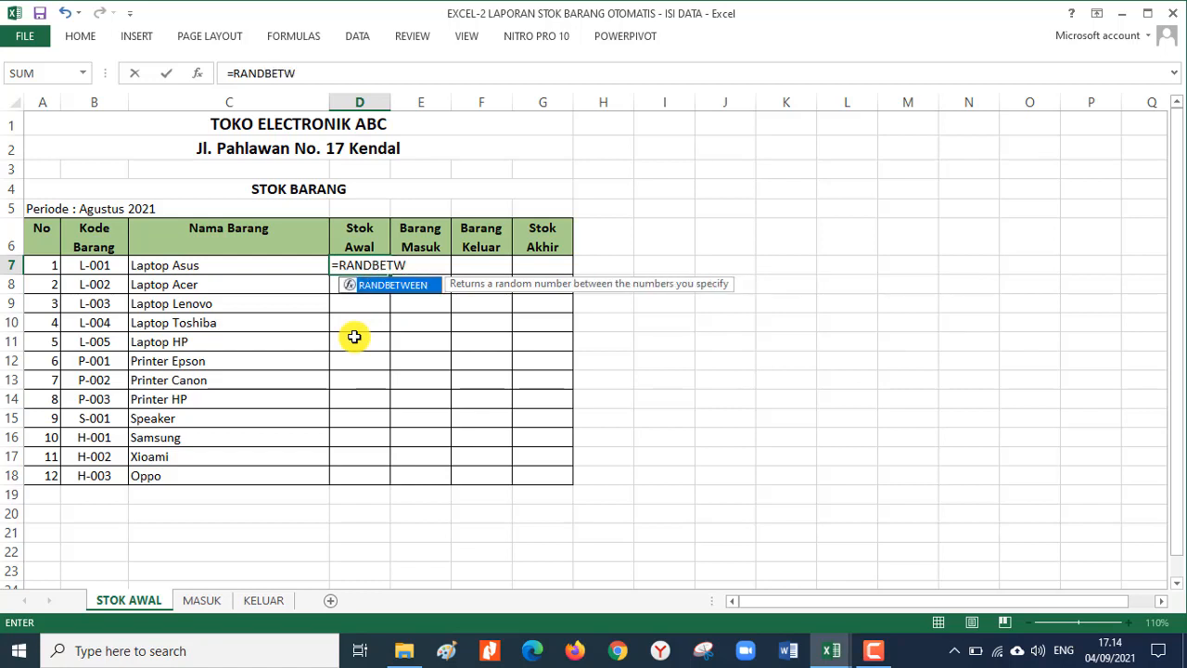
pyautogui.write('EEN(')
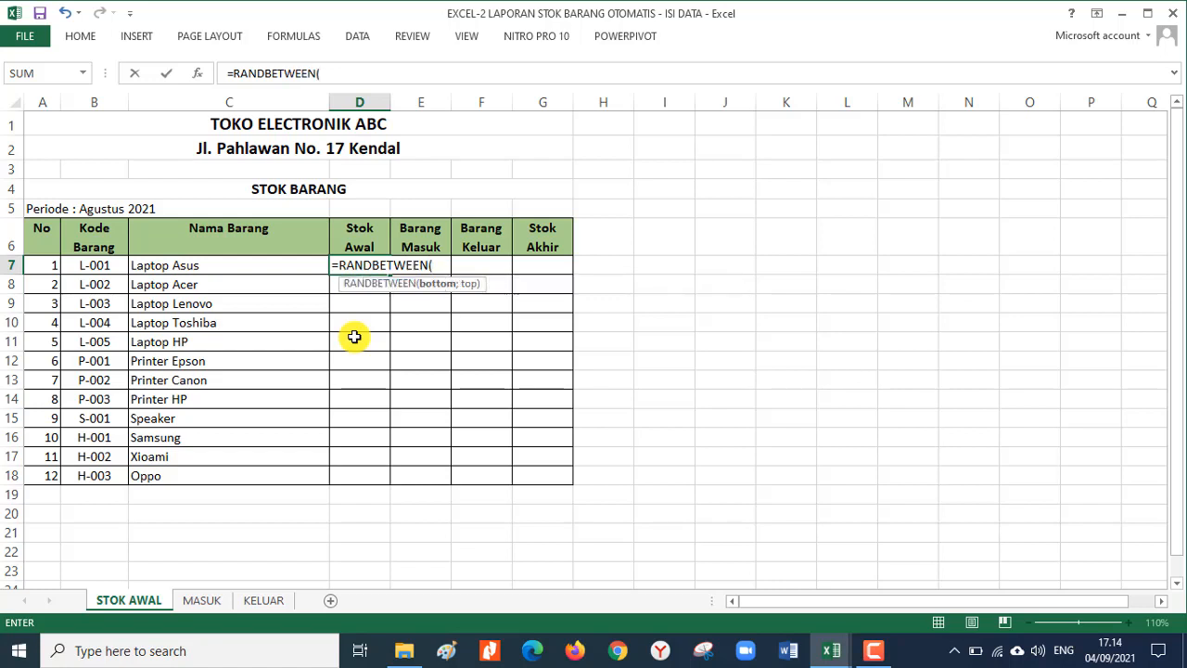
pyautogui.write('12;39')
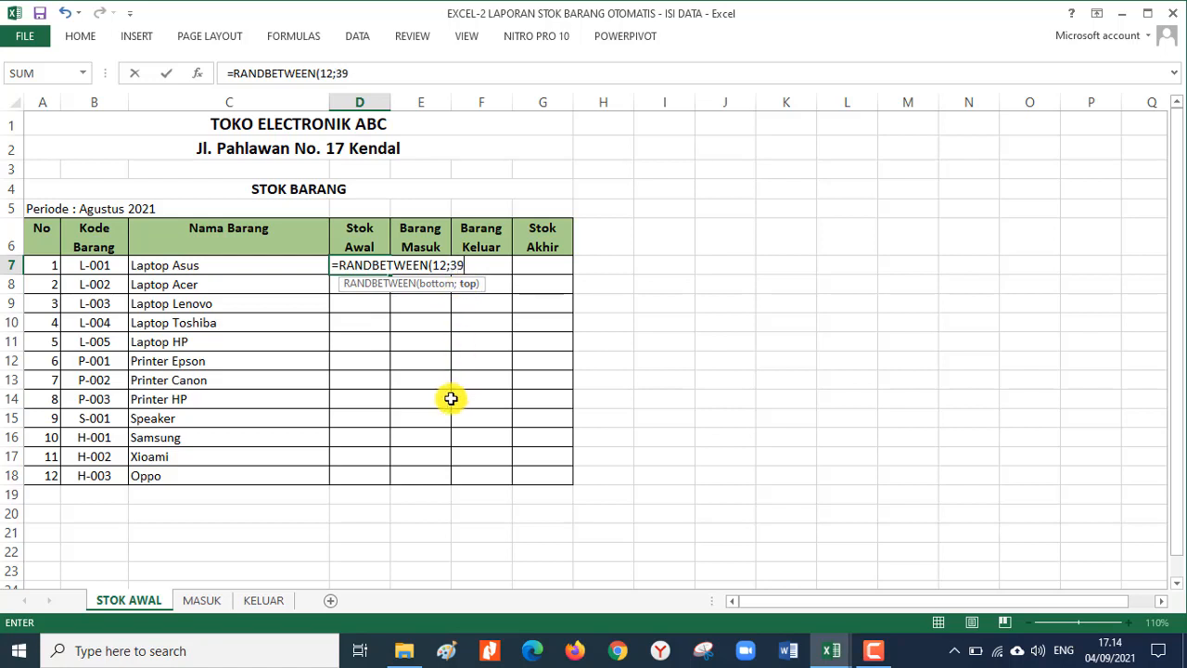
pyautogui.write(')')
pyautogui.press('Return')
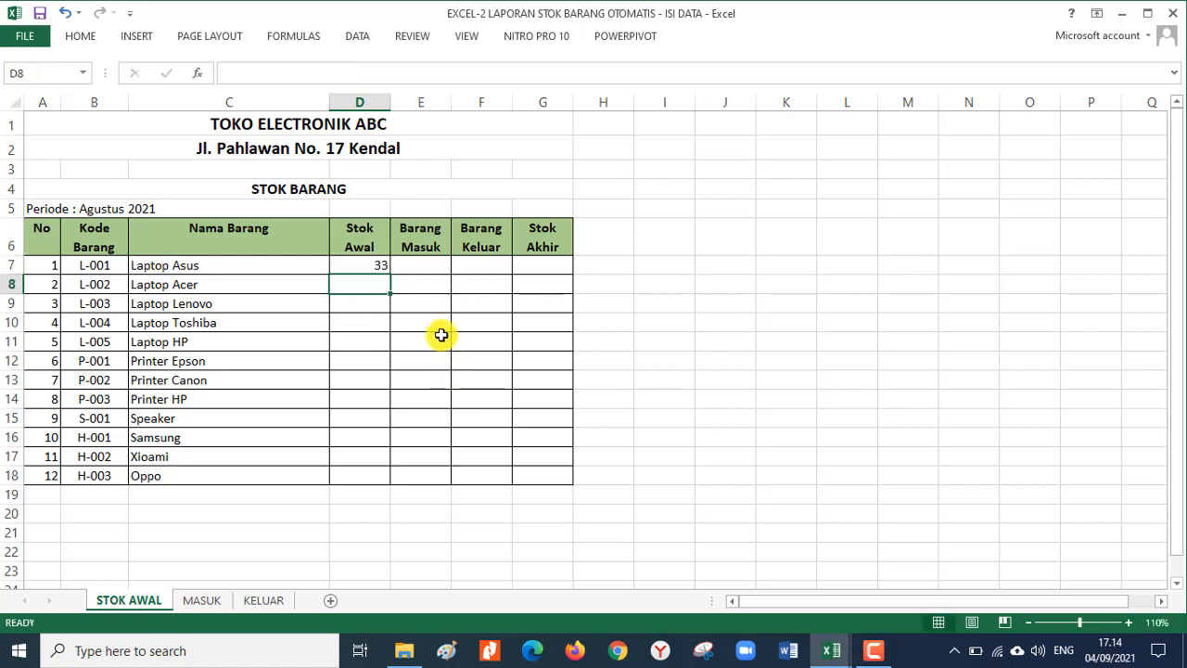
pyautogui.click(369, 263)
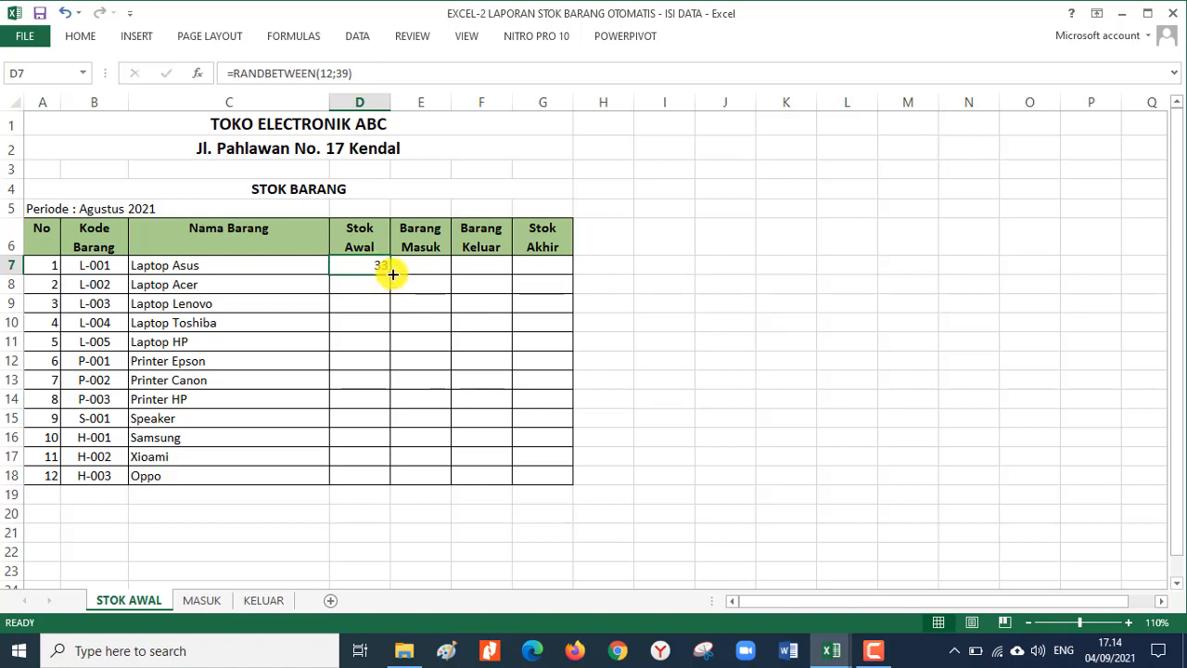
pyautogui.doubleClick(390, 274)
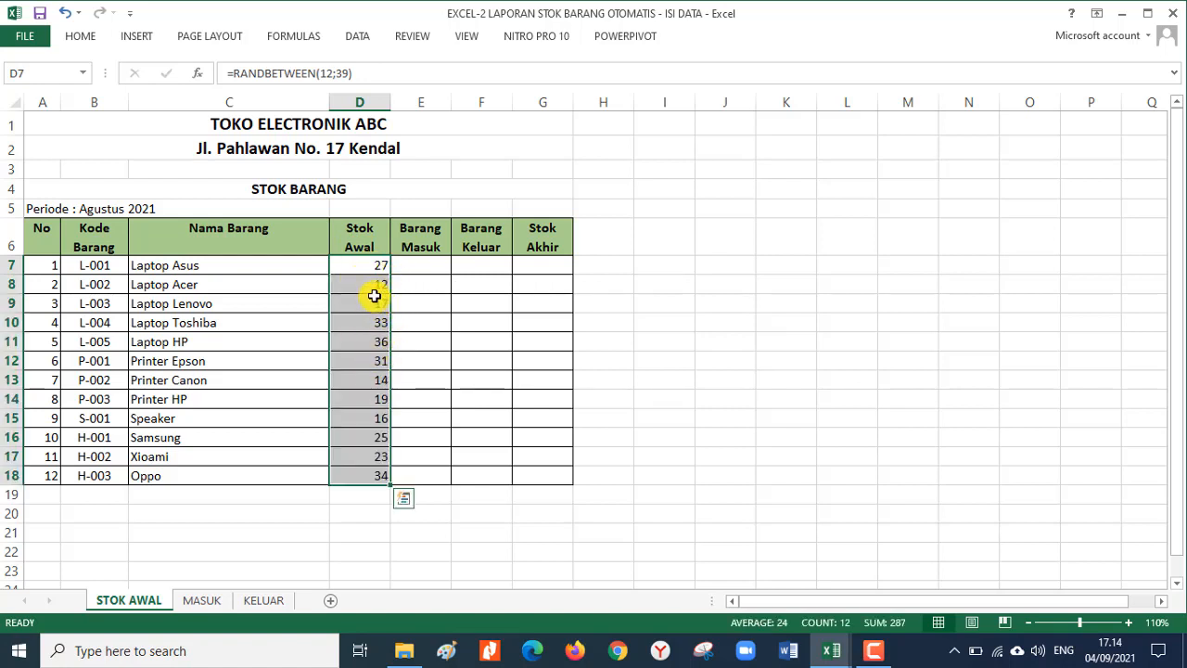
# - Add a note beside the table with the label "Stok awal :" in H7 and a text copy of D7's formula in H8
pyautogui.click(358, 266)
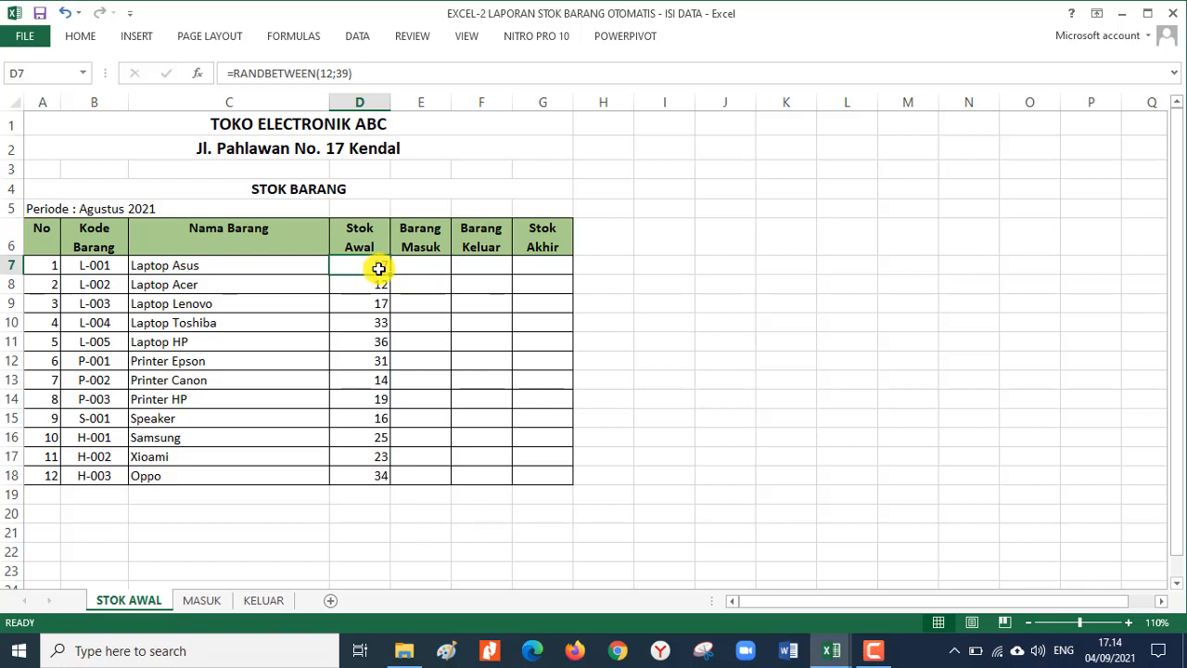
pyautogui.moveTo(352, 73); pyautogui.dragTo(171, 20)
pyautogui.hotkey('ctrl', 'c')
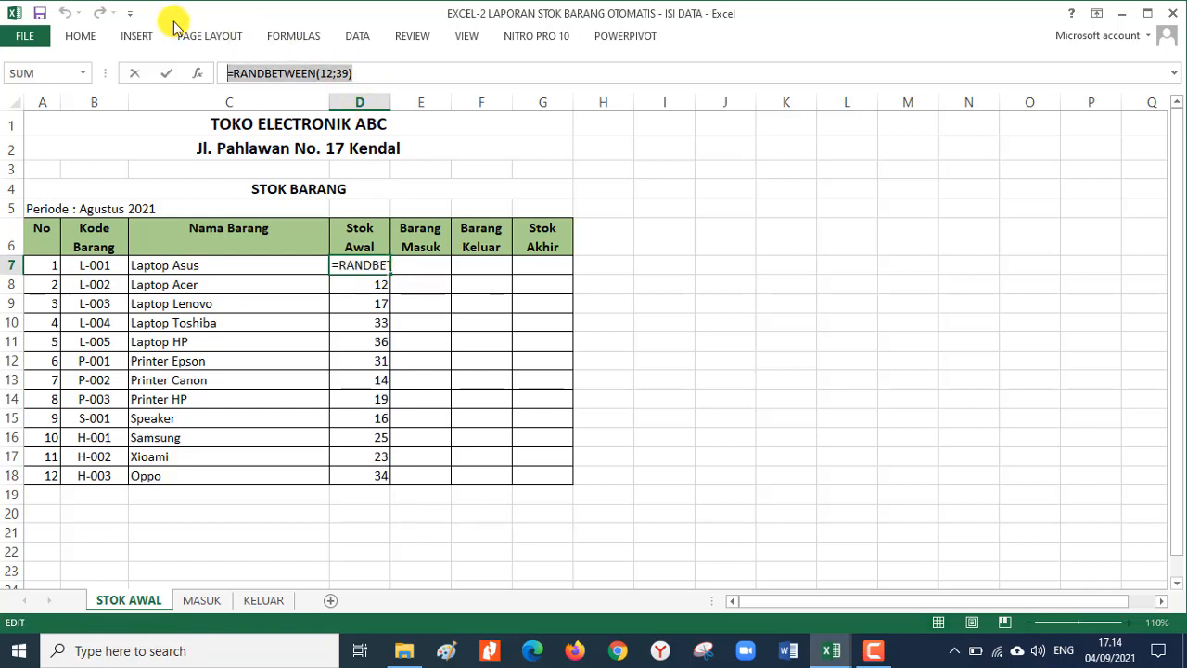
pyautogui.press('Return')
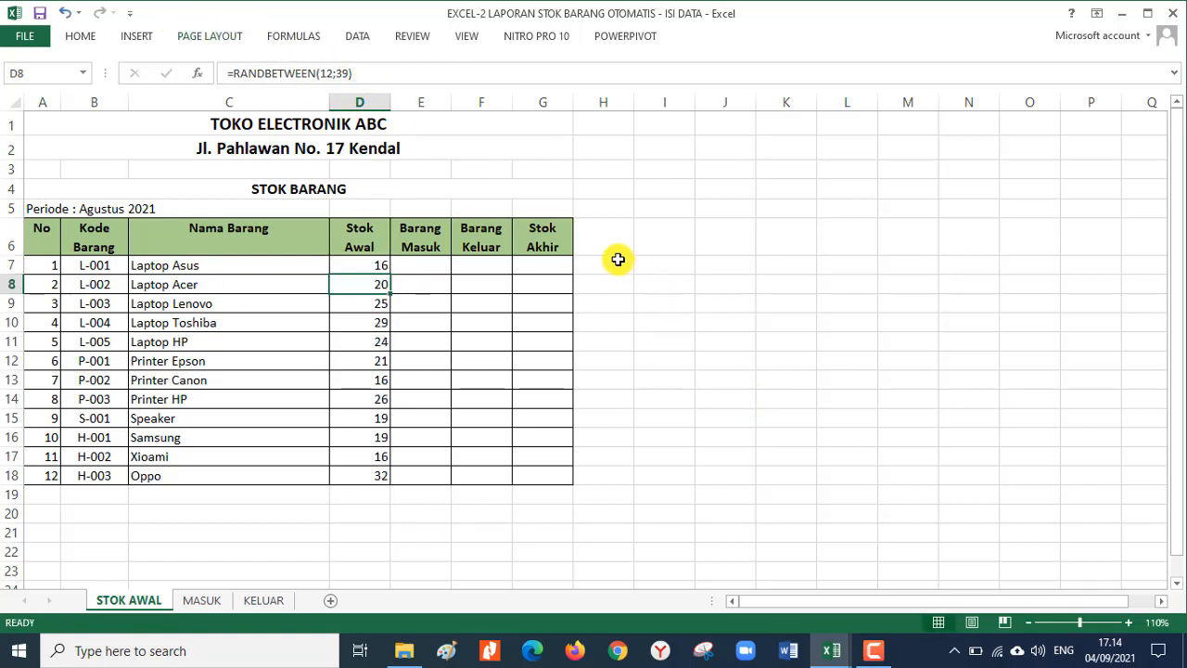
pyautogui.click(617, 260)
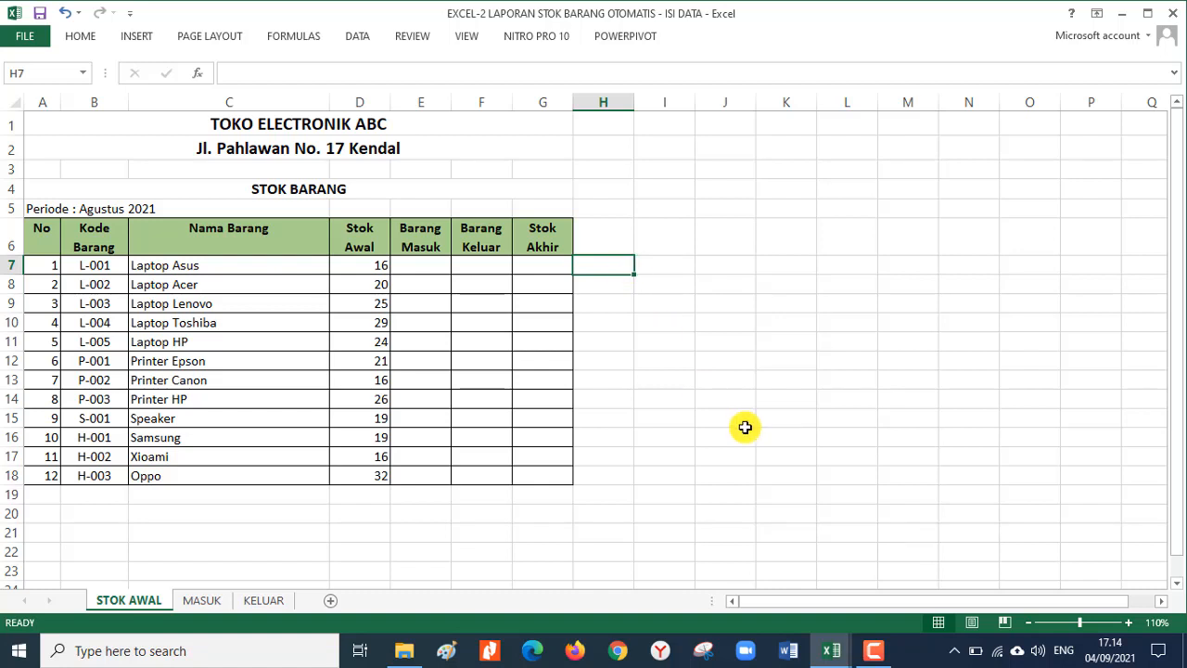
pyautogui.write('Stok awal :')
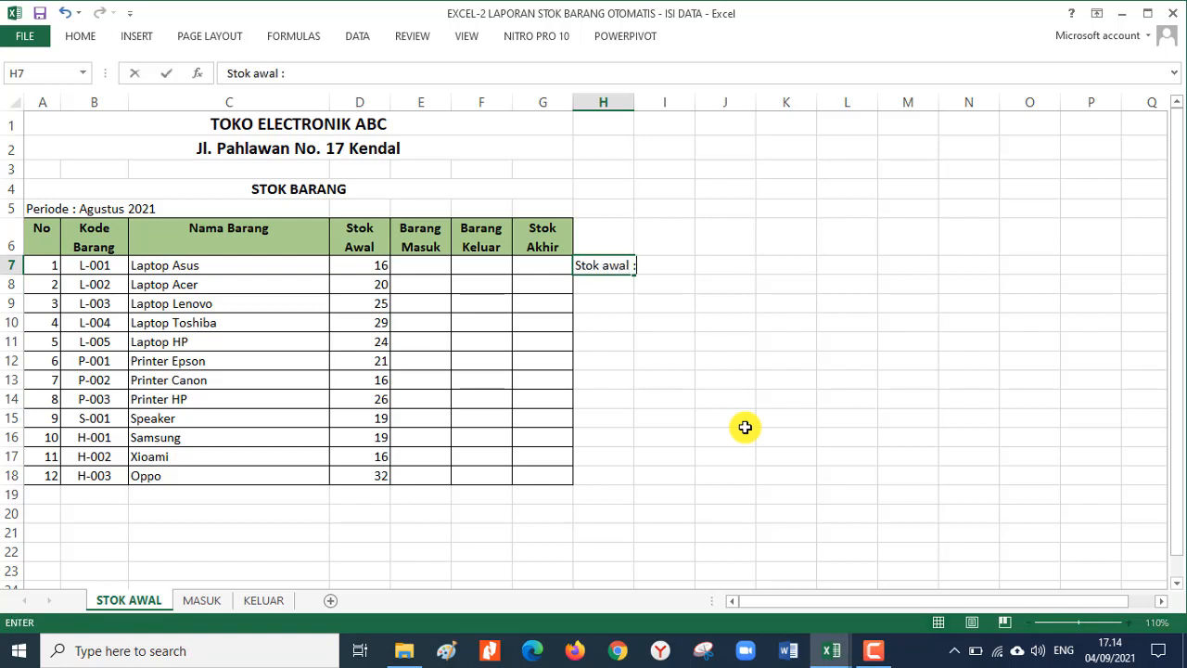
pyautogui.press('Return')
pyautogui.hotkey('ctrl', 'v')
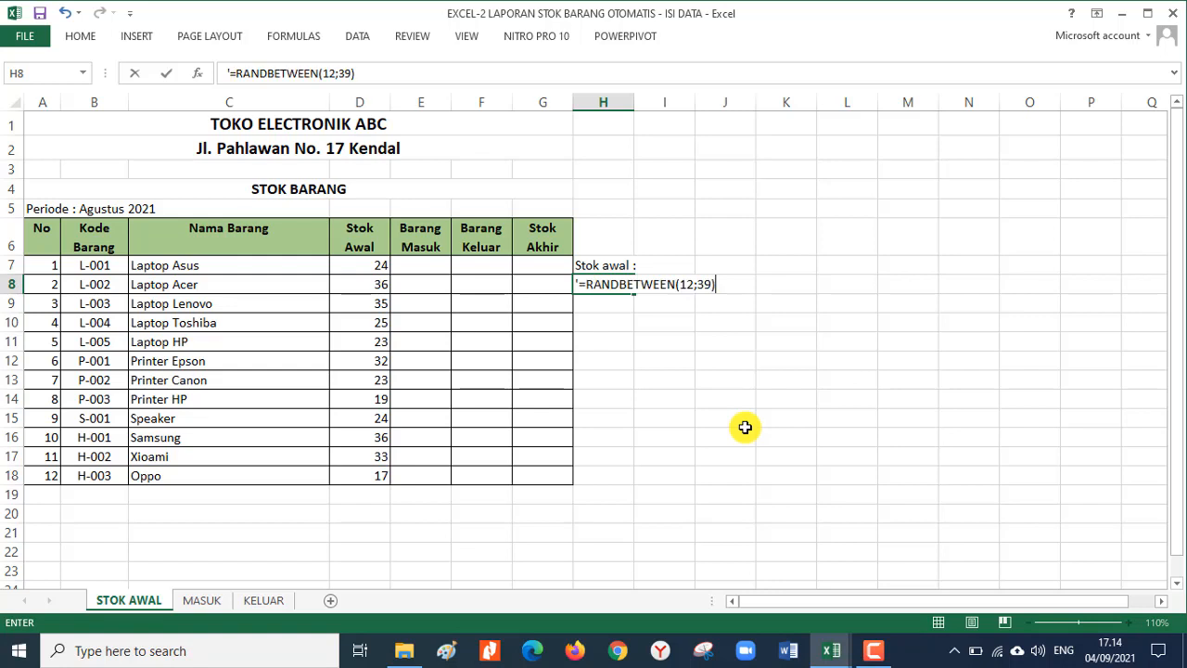
pyautogui.press('Return')
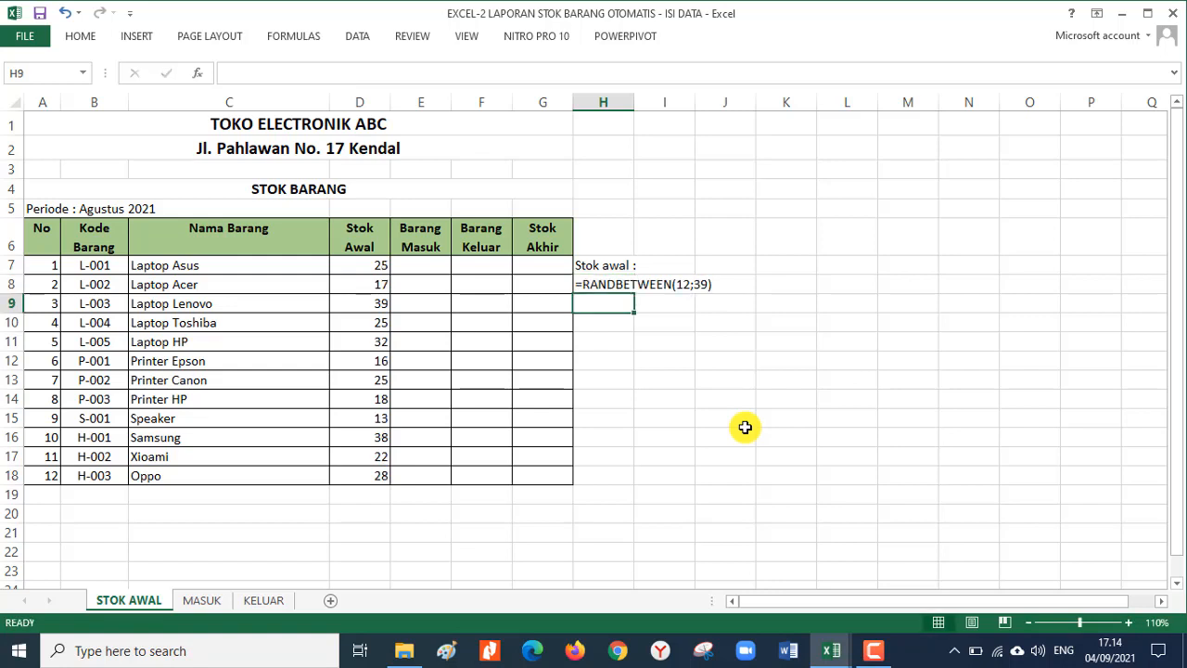
# - Color the RANDBETWEEN formula note in H8 red
pyautogui.click(607, 282)
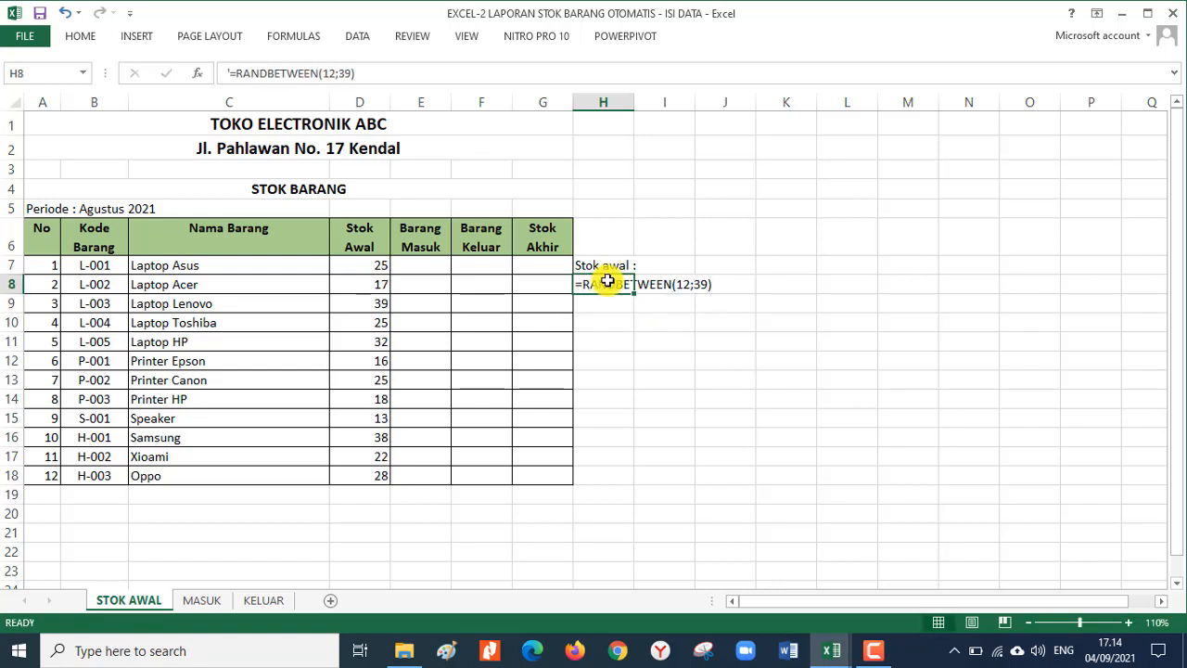
pyautogui.click(80, 36)
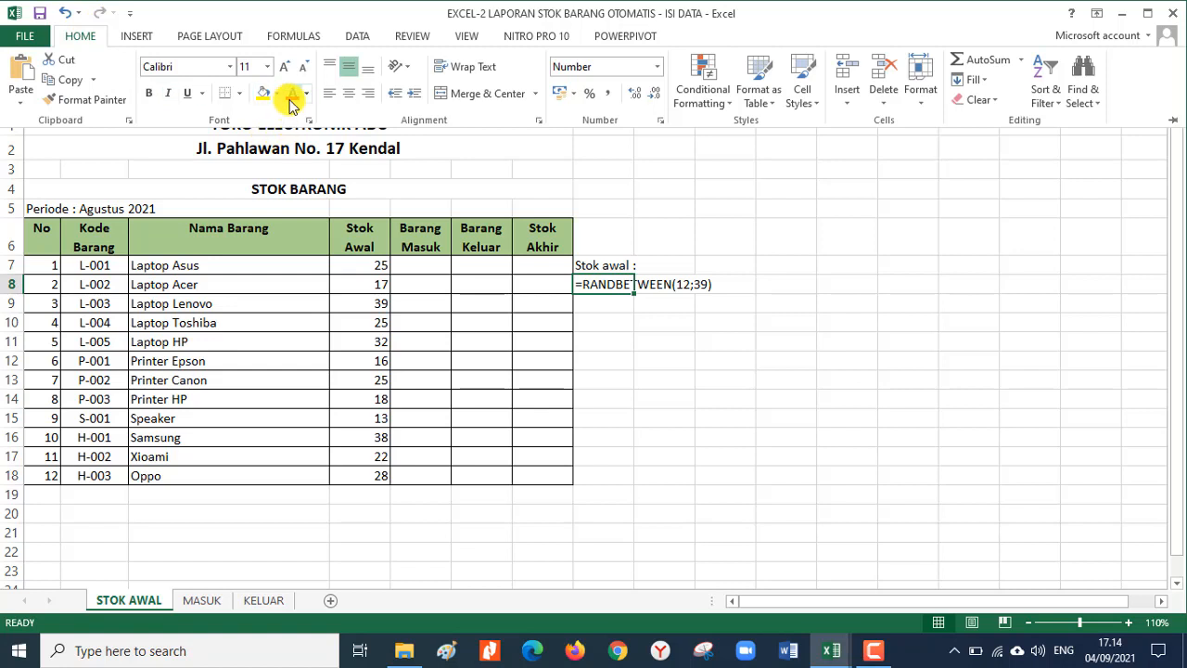
pyautogui.click(291, 93)
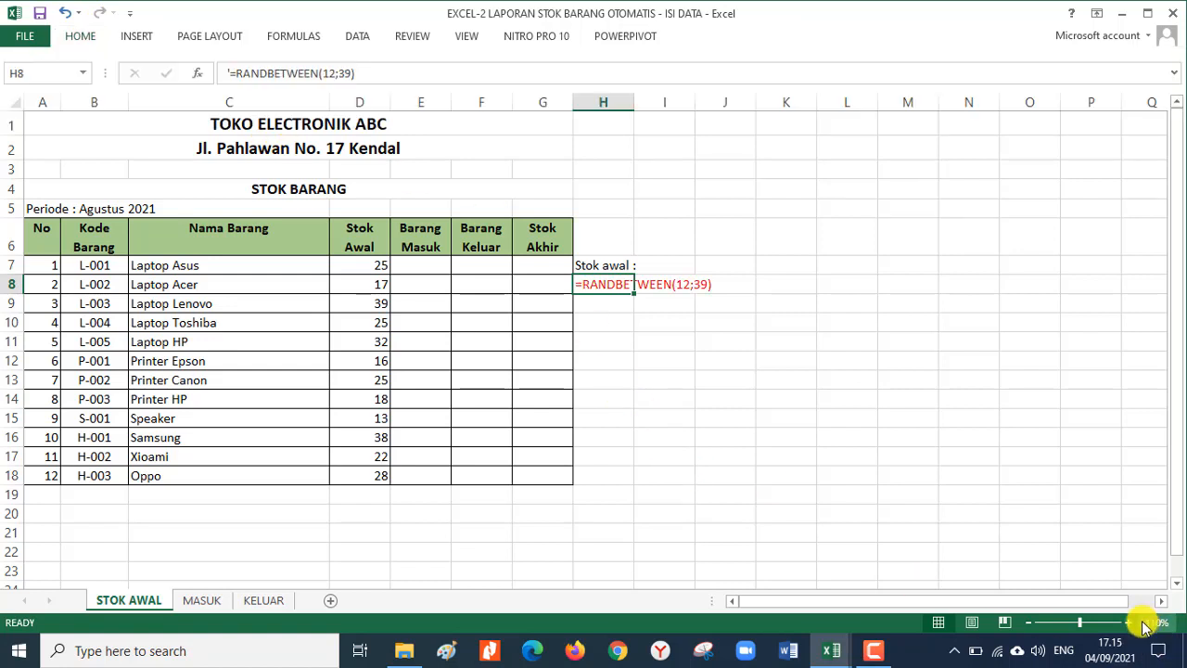
pyautogui.click(1128, 622)
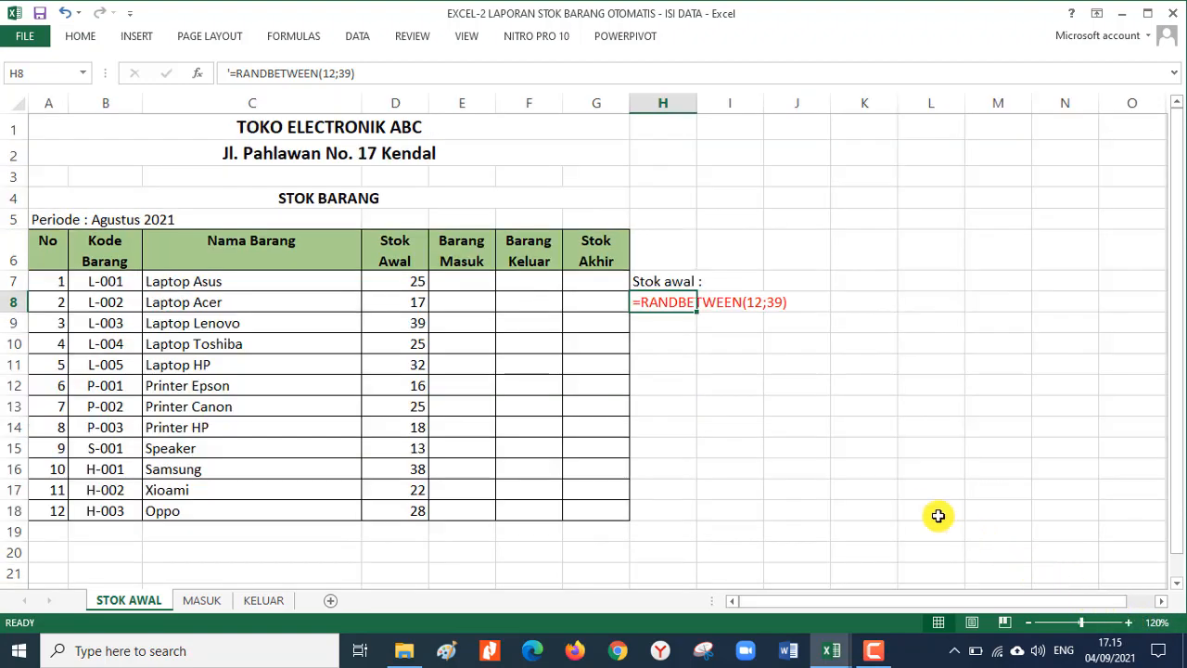
pyautogui.moveTo(667, 280); pyautogui.dragTo(675, 315)
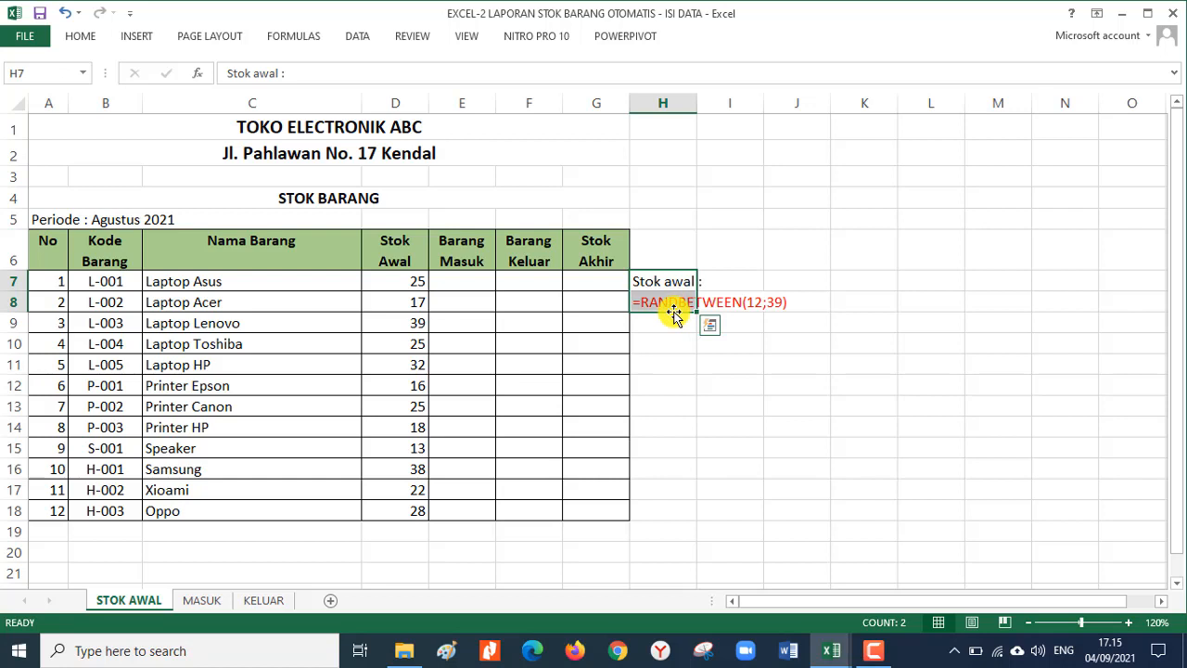
pyautogui.click(709, 385)
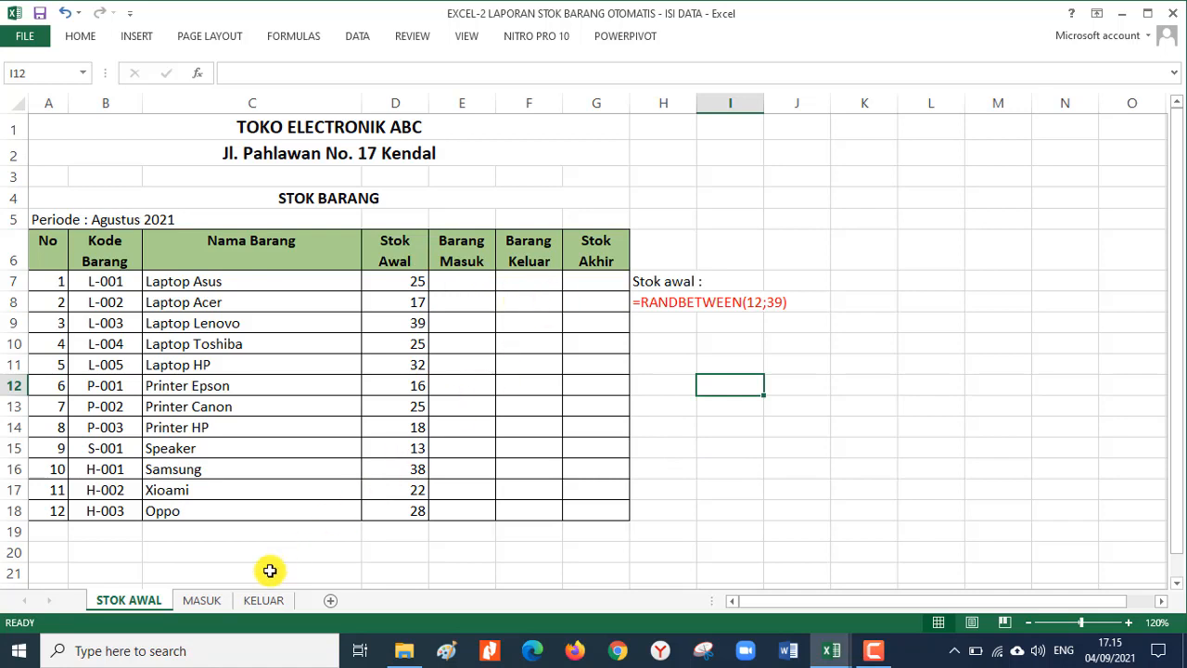
# - On the MASUK sheet, enter 01/08/2021 as the Tanggal of the first Barang Masuk row in A7
pyautogui.click(202, 600)
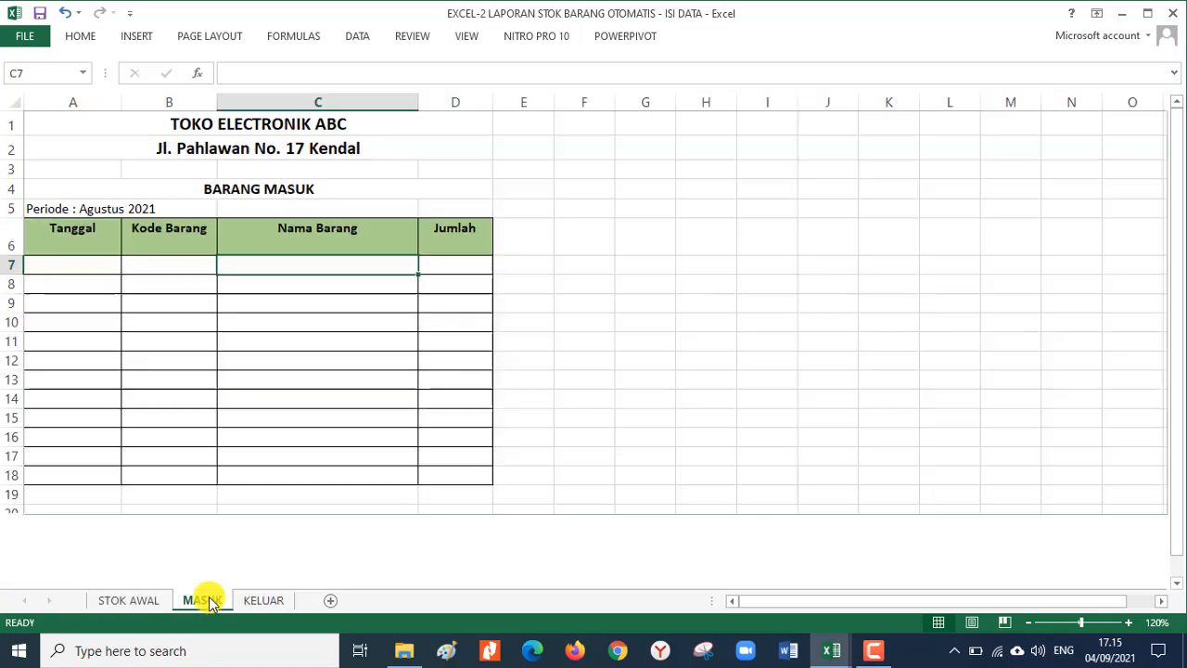
pyautogui.click(86, 265)
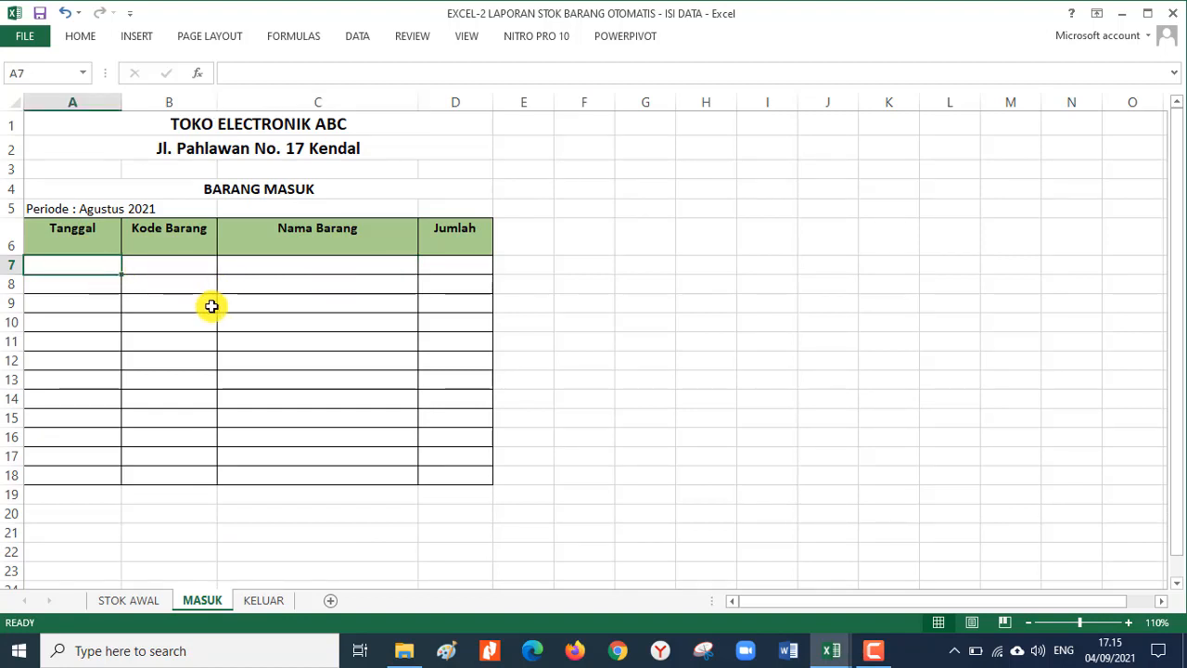
pyautogui.write('1/')
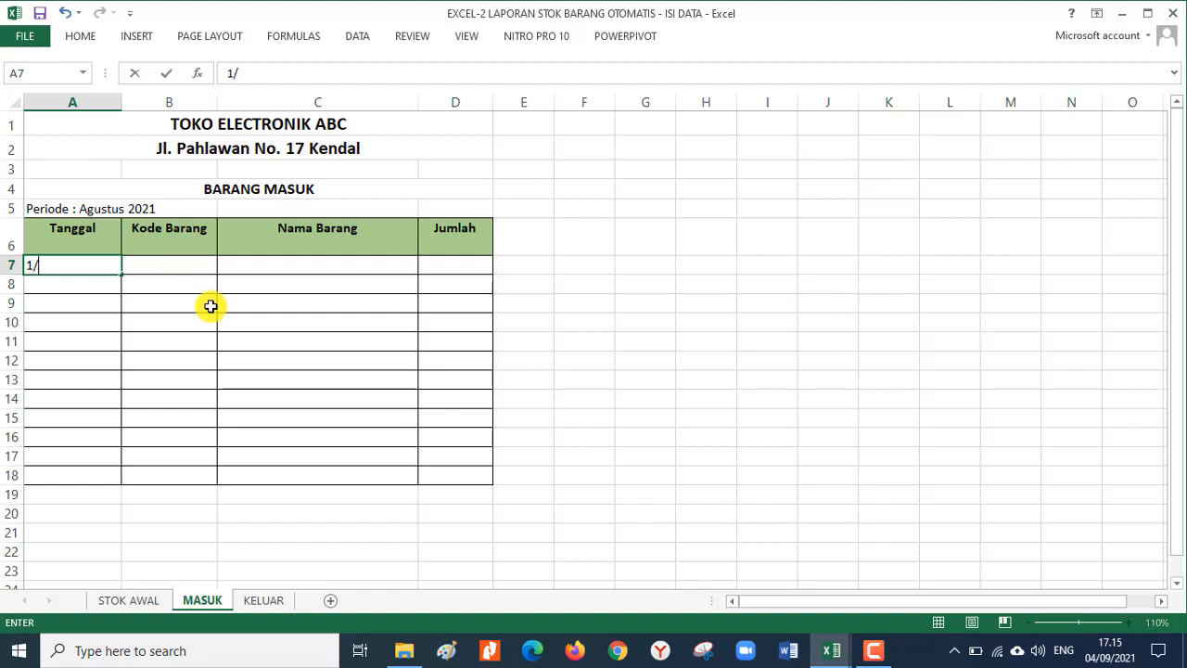
pyautogui.write('08/2021')
pyautogui.press('Tab')
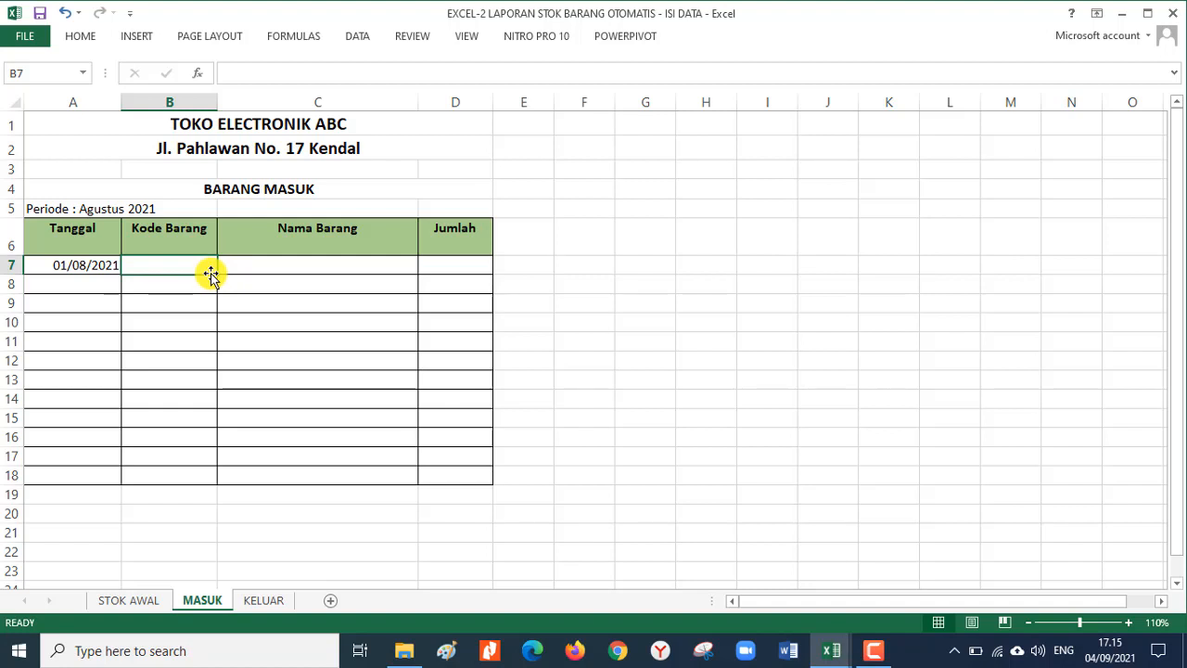
pyautogui.click(139, 599)
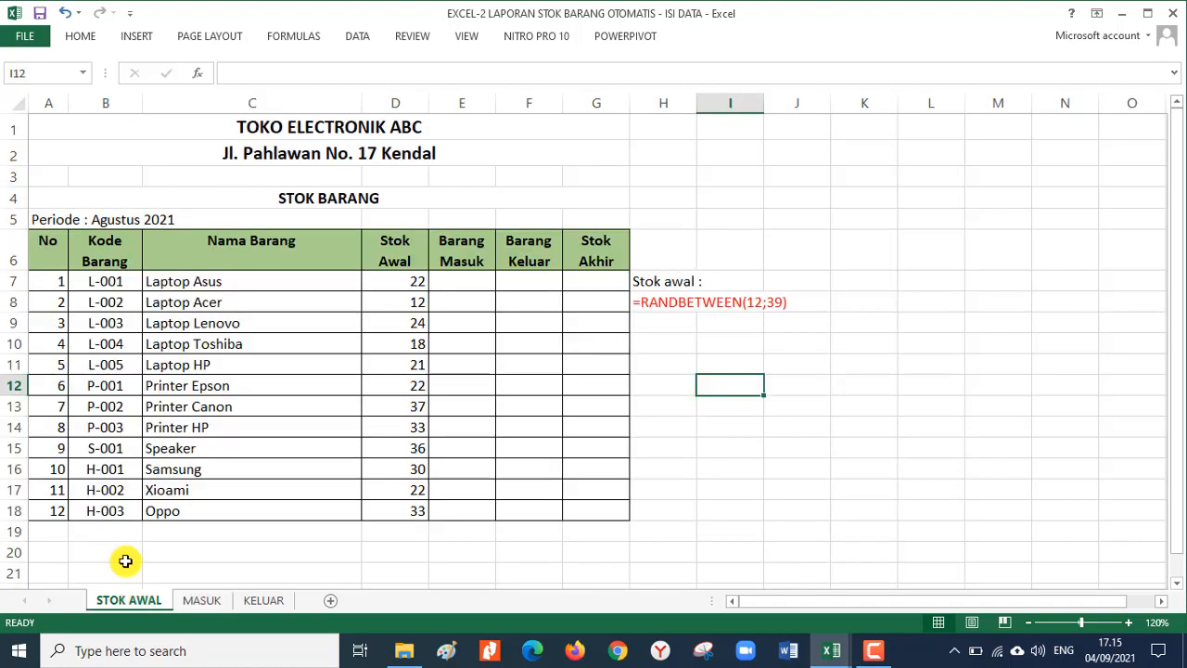
pyautogui.click(188, 602)
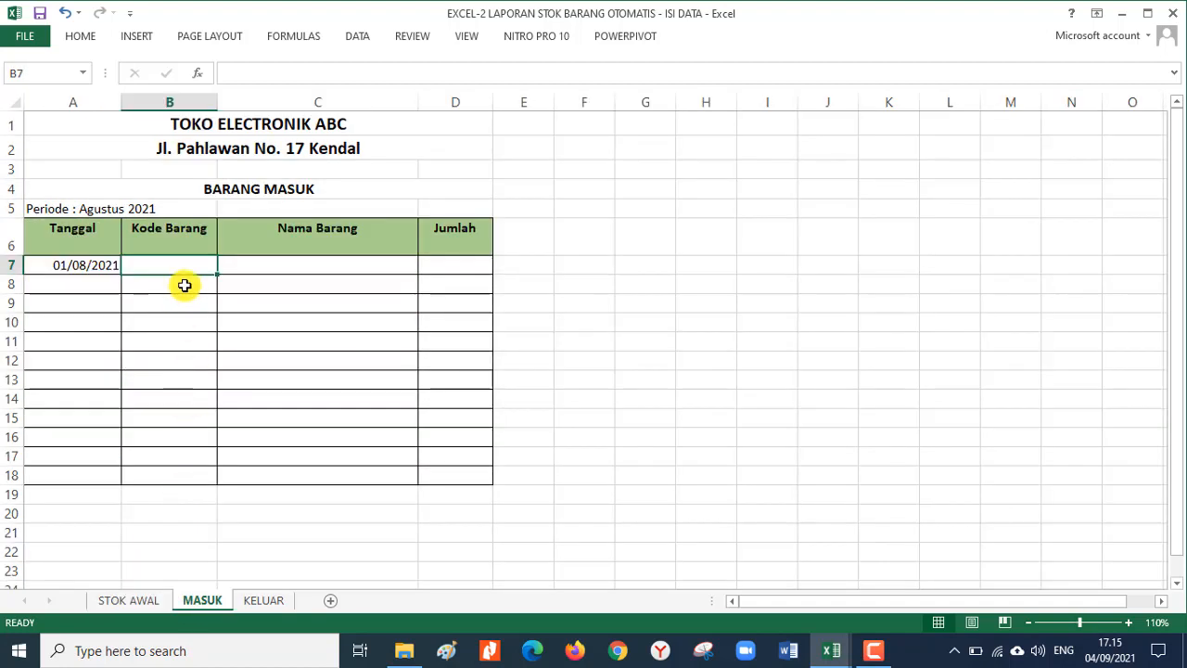
pyautogui.click(74, 36)
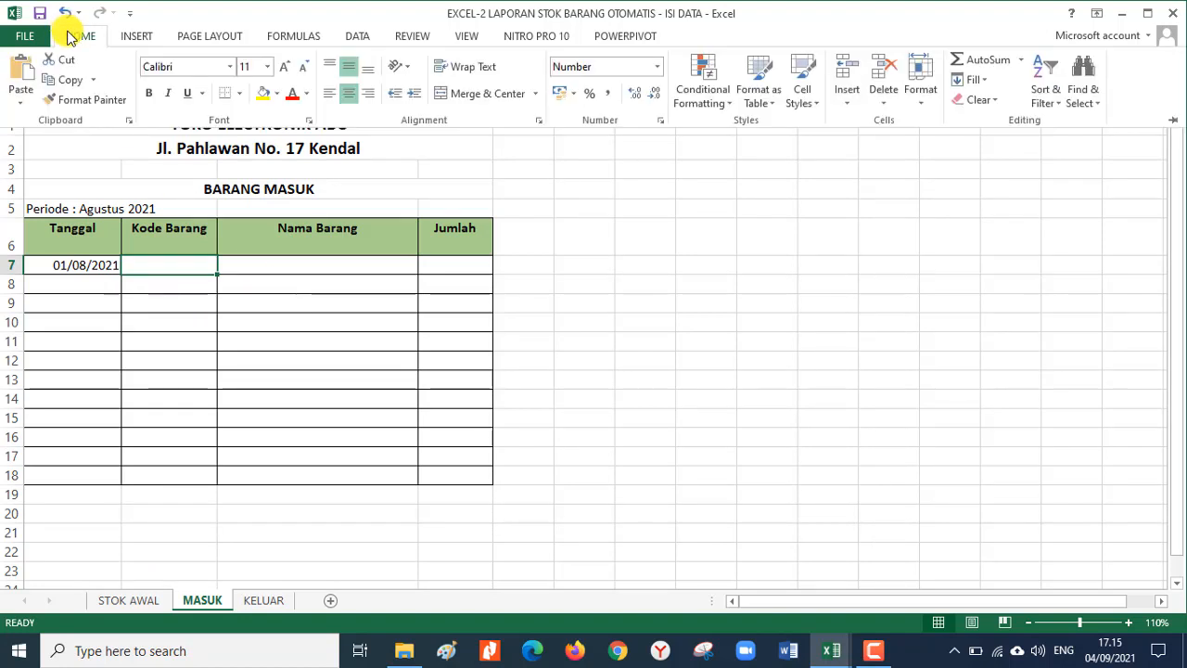
pyautogui.click(153, 265)
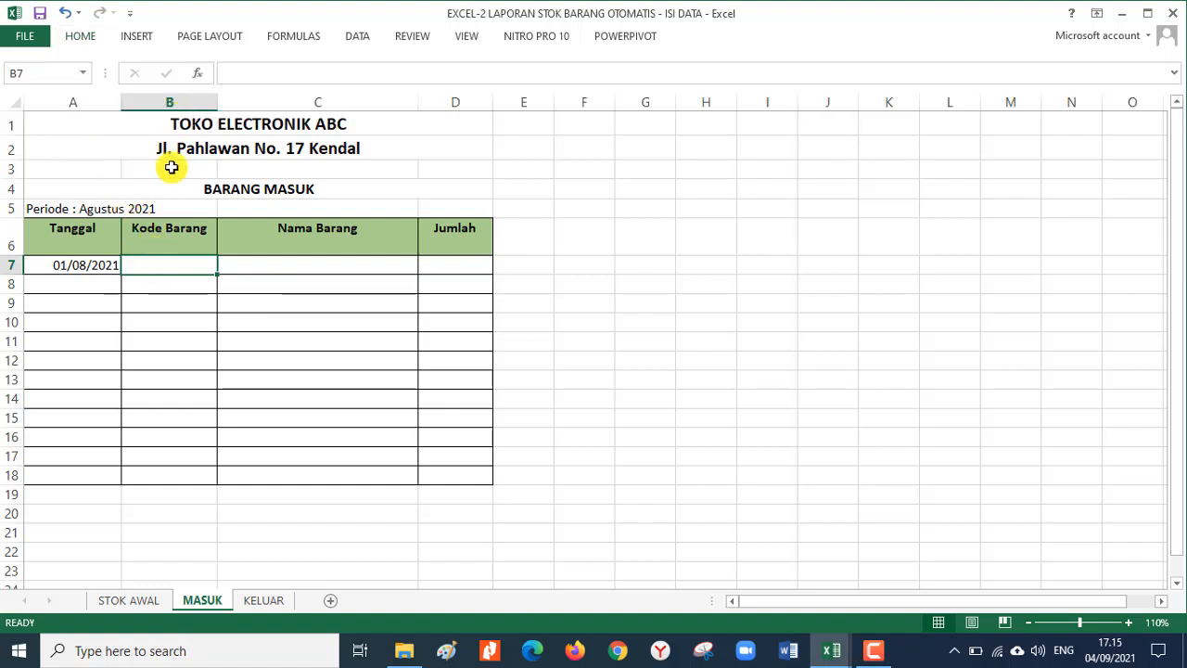
pyautogui.click(81, 35)
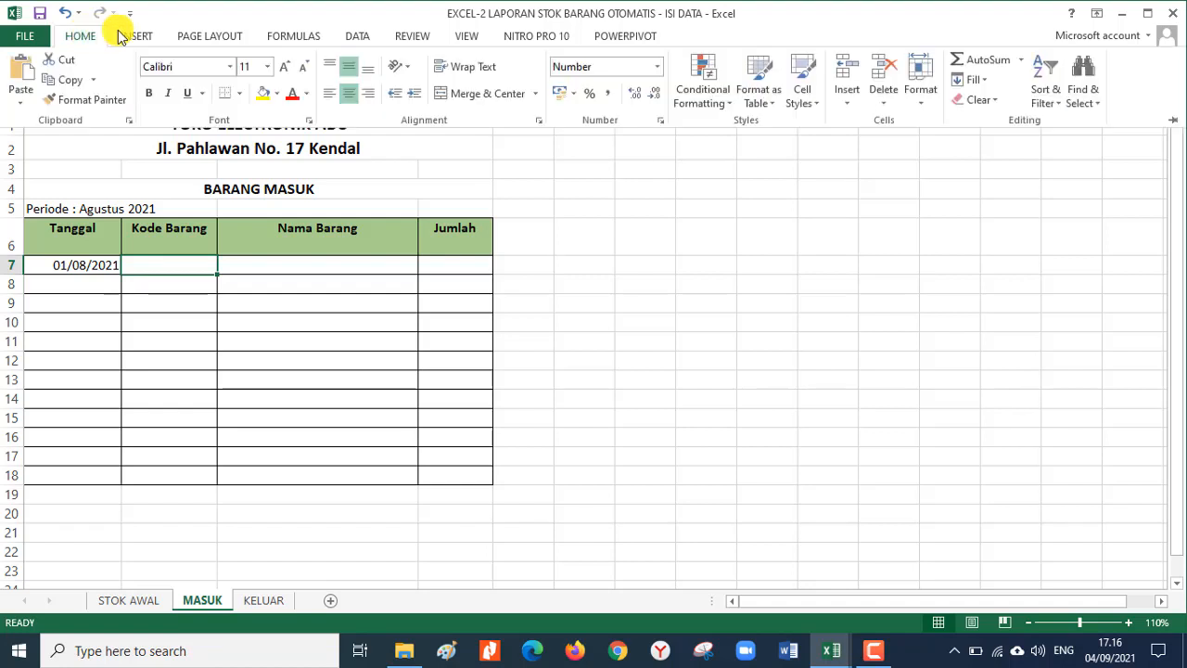
pyautogui.click(360, 36)
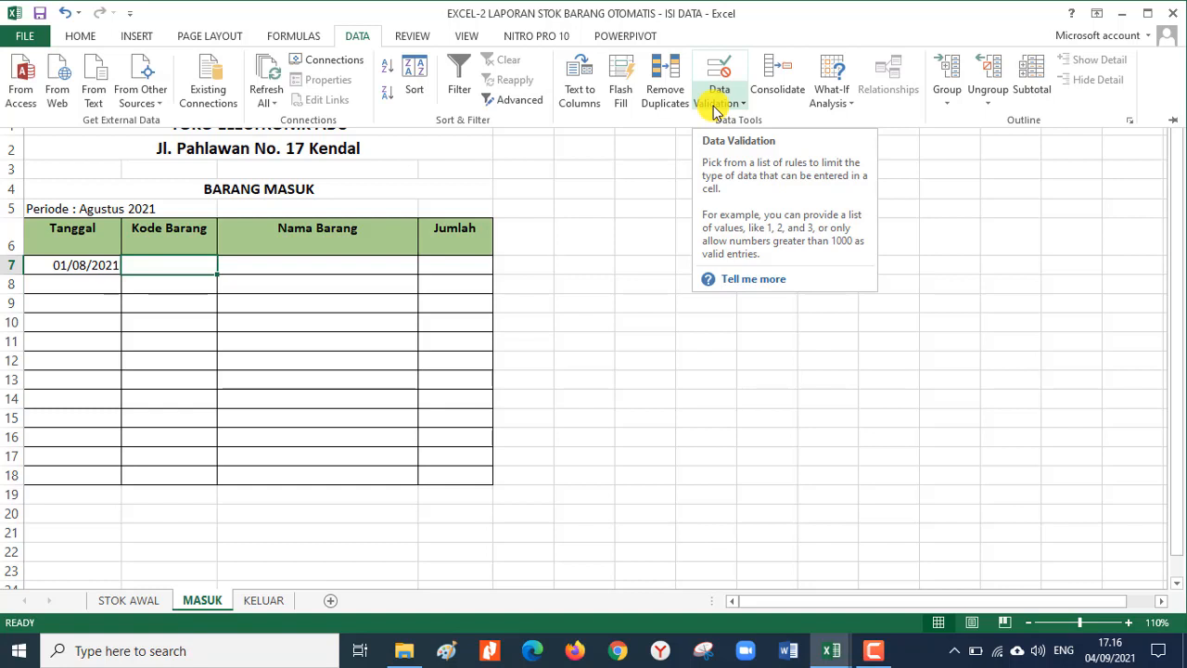
pyautogui.click(186, 291)
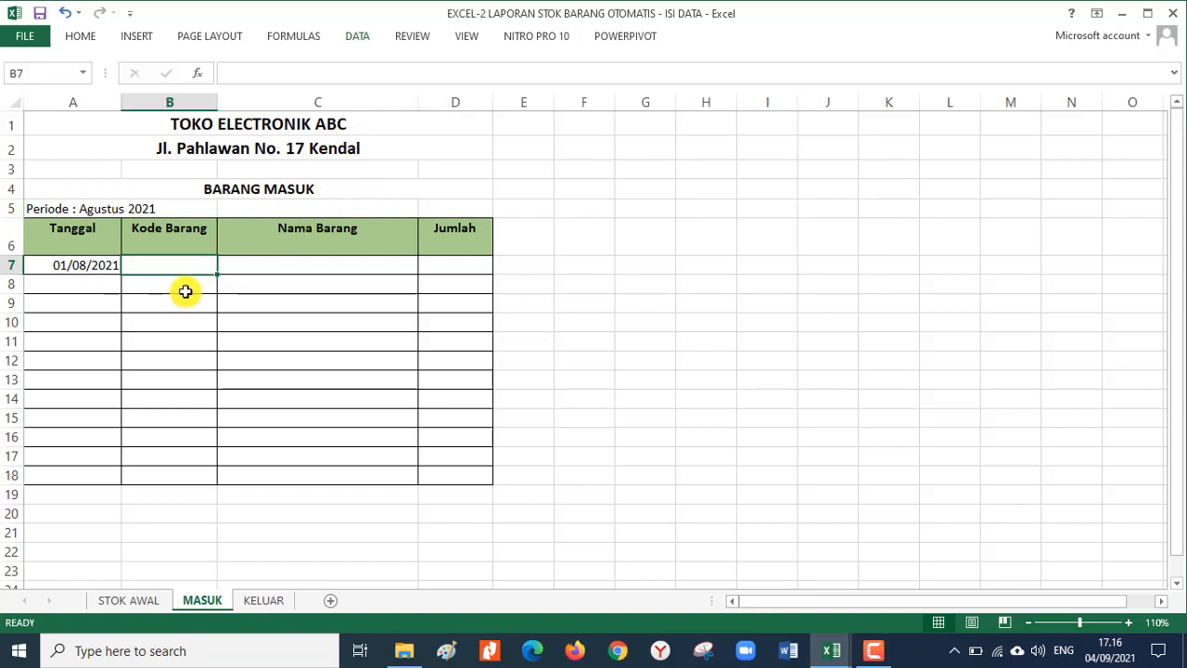
# - Open Data Validation for the Kode Barang cell B7 on the MASUK sheet and allow a List
pyautogui.click(360, 35)
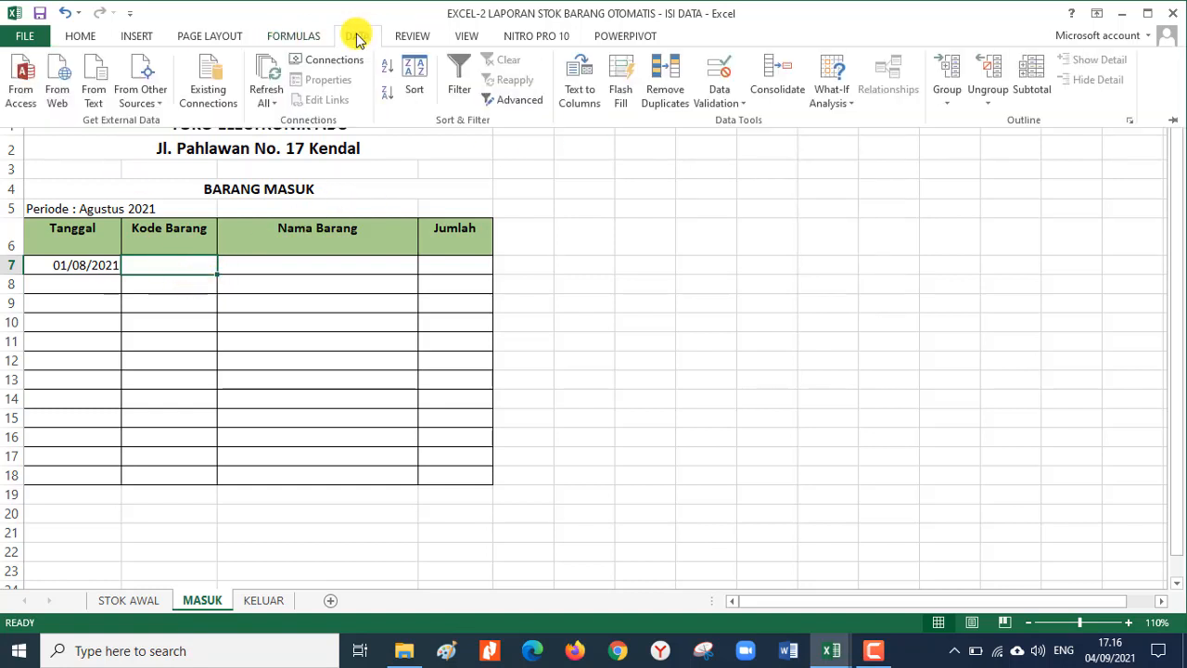
pyautogui.click(721, 91)
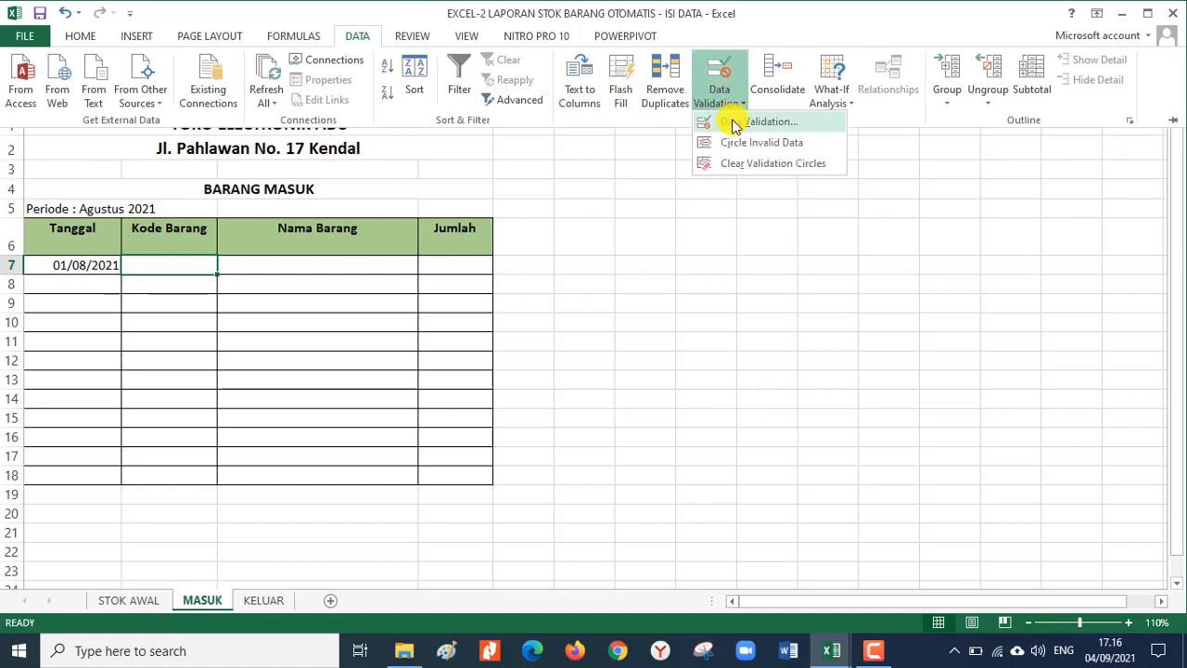
pyautogui.click(734, 124)
pyautogui.moveTo(583, 223); pyautogui.dragTo(755, 199)
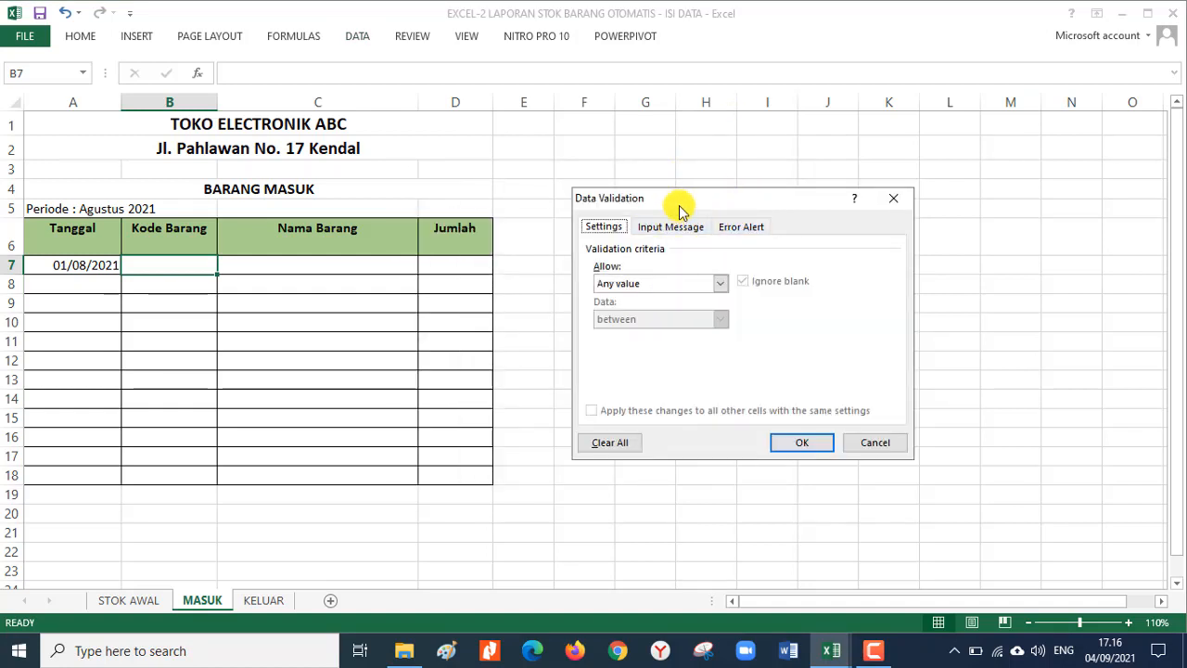
pyautogui.moveTo(676, 199); pyautogui.dragTo(615, 185)
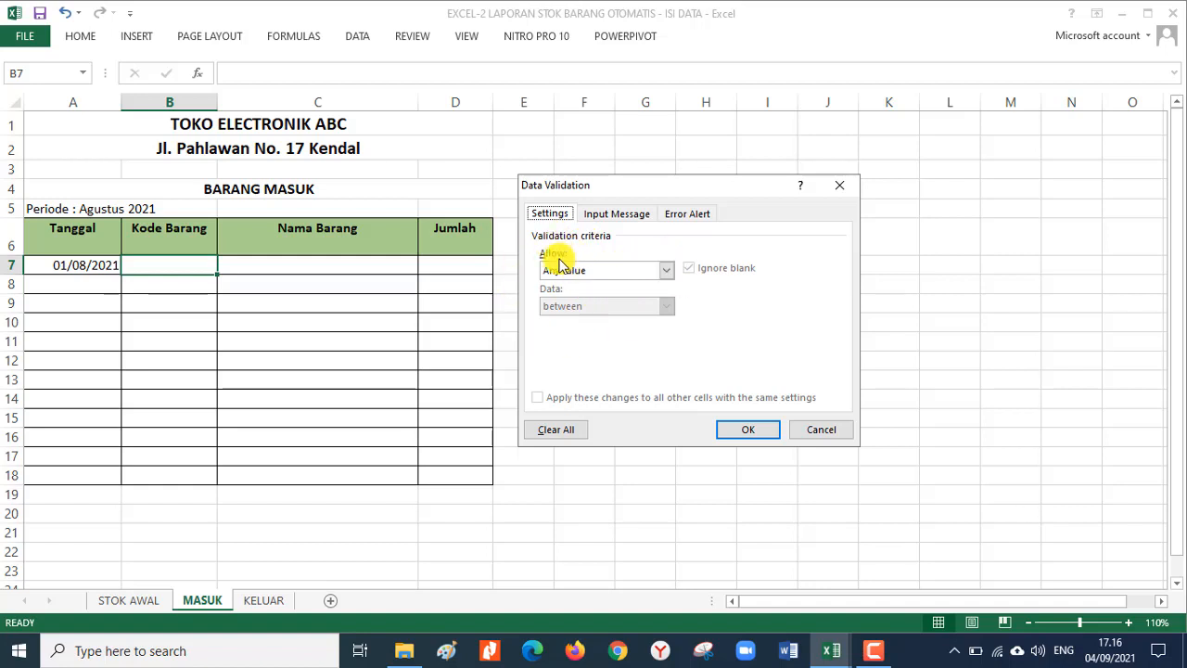
pyautogui.click(668, 271)
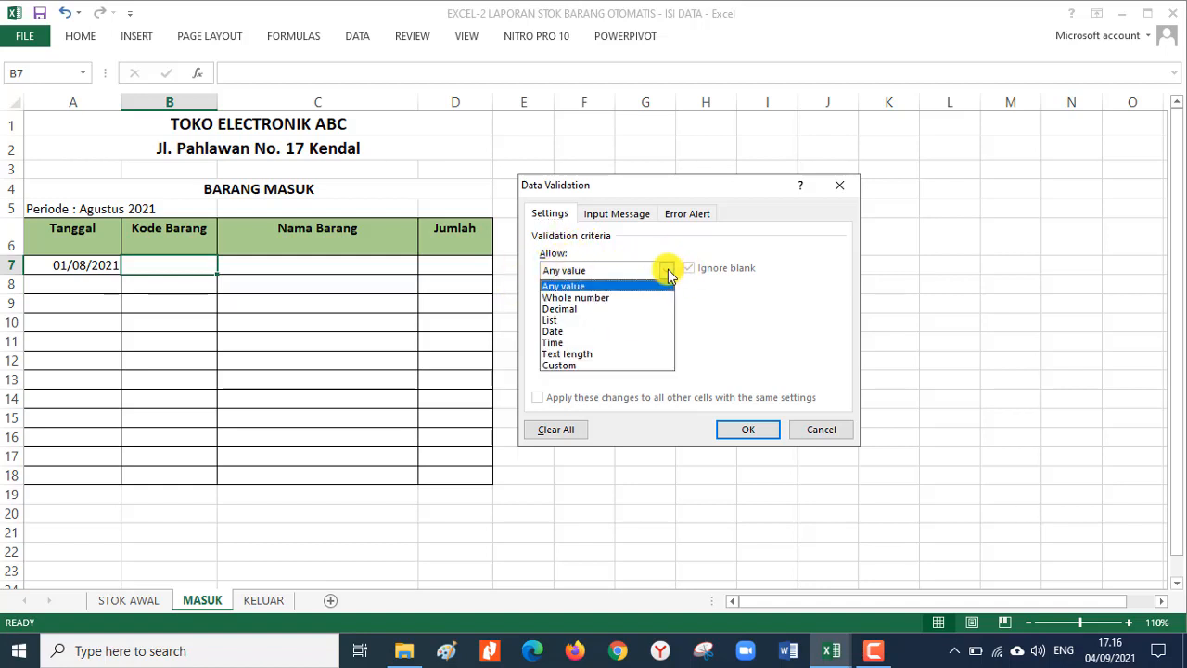
pyautogui.click(589, 319)
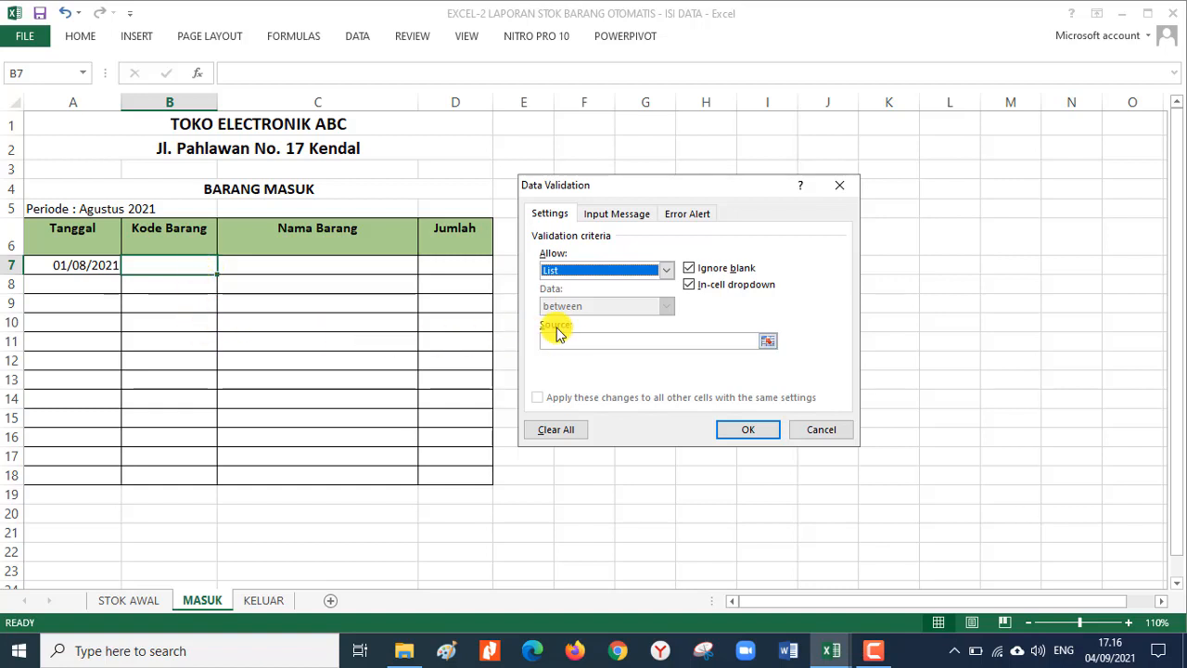
# - Set the list source to the item codes in 'STOK AWAL'!$B$7:$B$18 and apply the validation
pyautogui.click(768, 343)
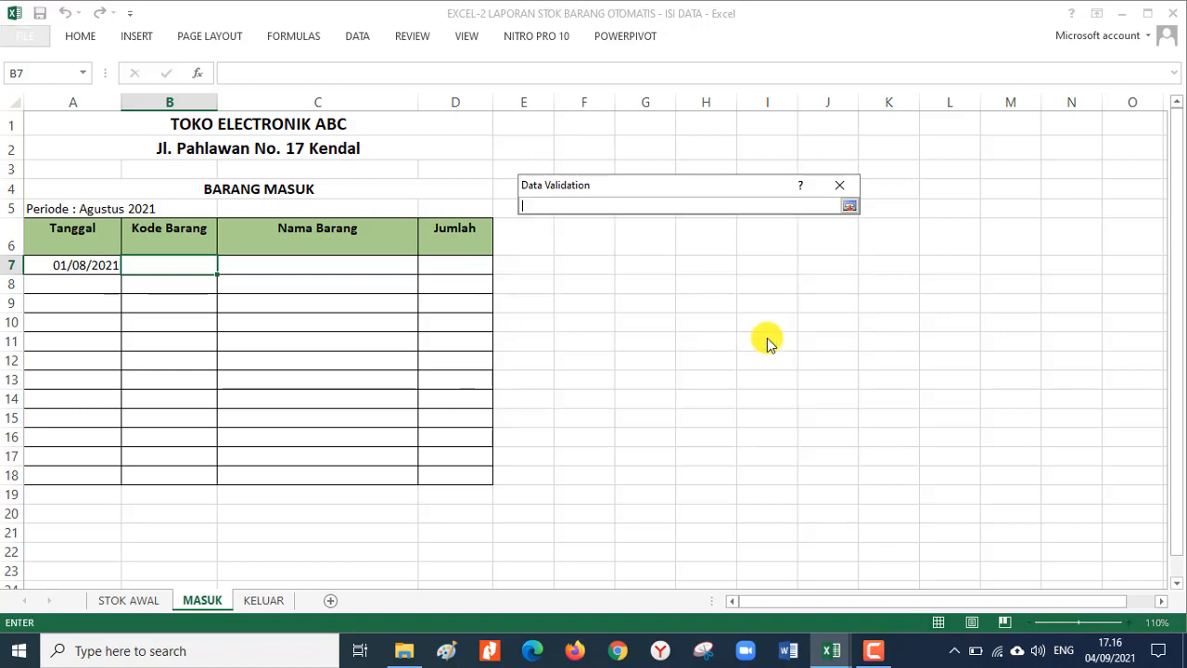
pyautogui.click(127, 600)
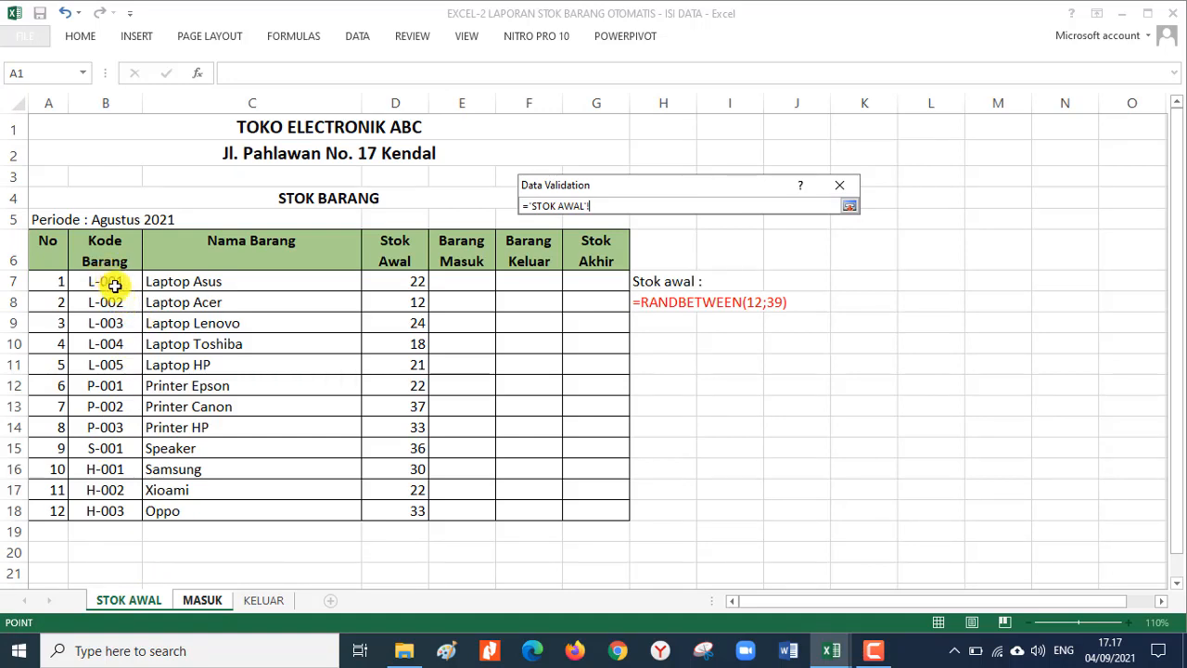
pyautogui.moveTo(104, 282); pyautogui.dragTo(89, 521)
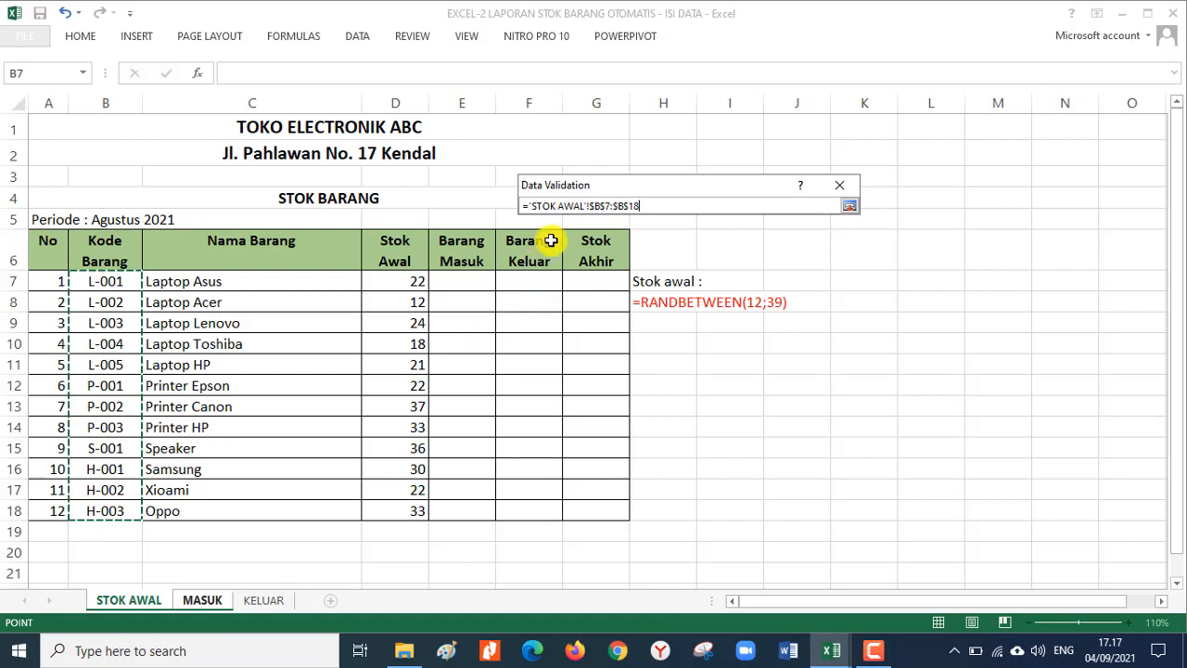
pyautogui.moveTo(612, 205); pyautogui.dragTo(639, 211)
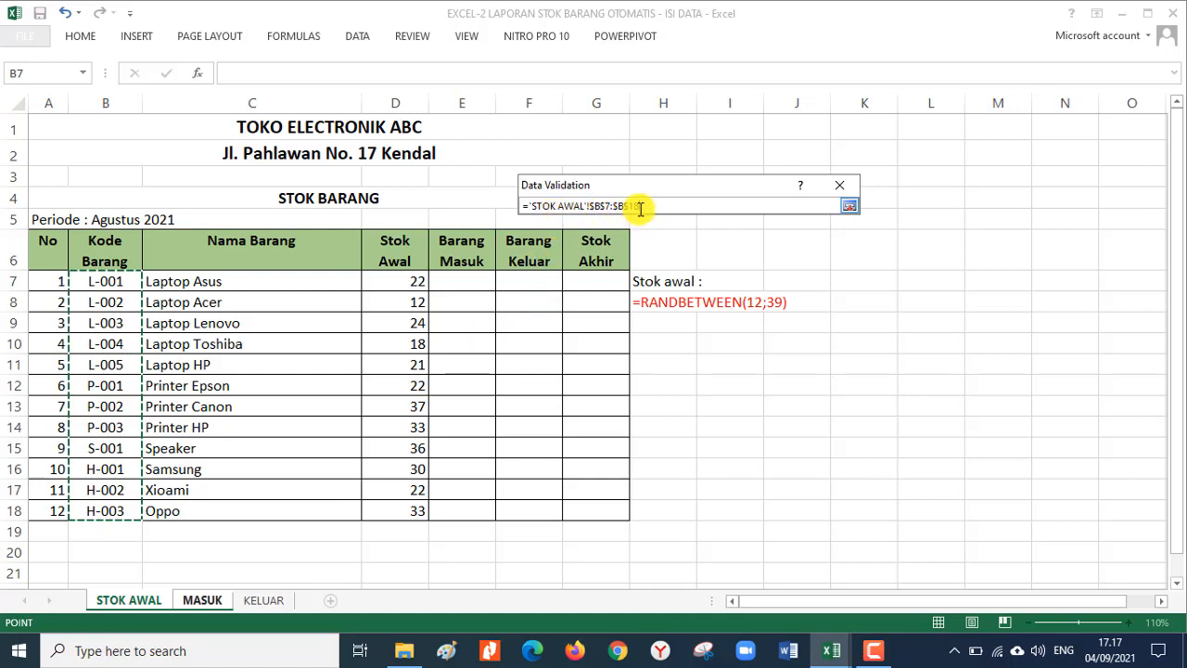
pyautogui.click(657, 205)
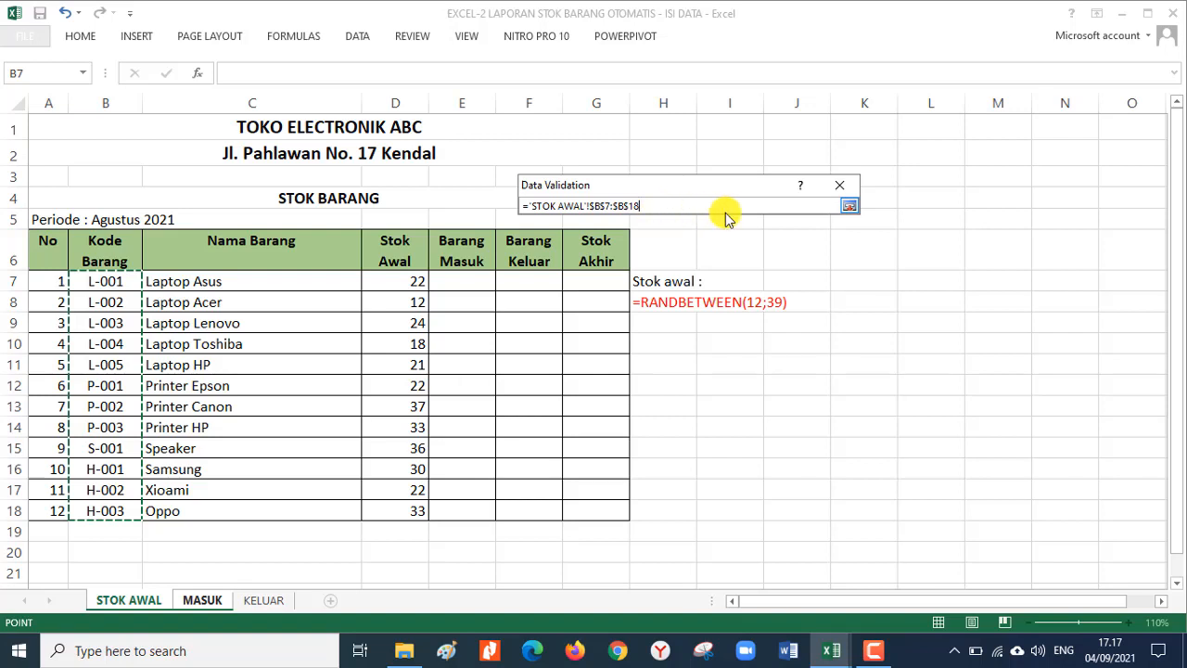
pyautogui.click(851, 207)
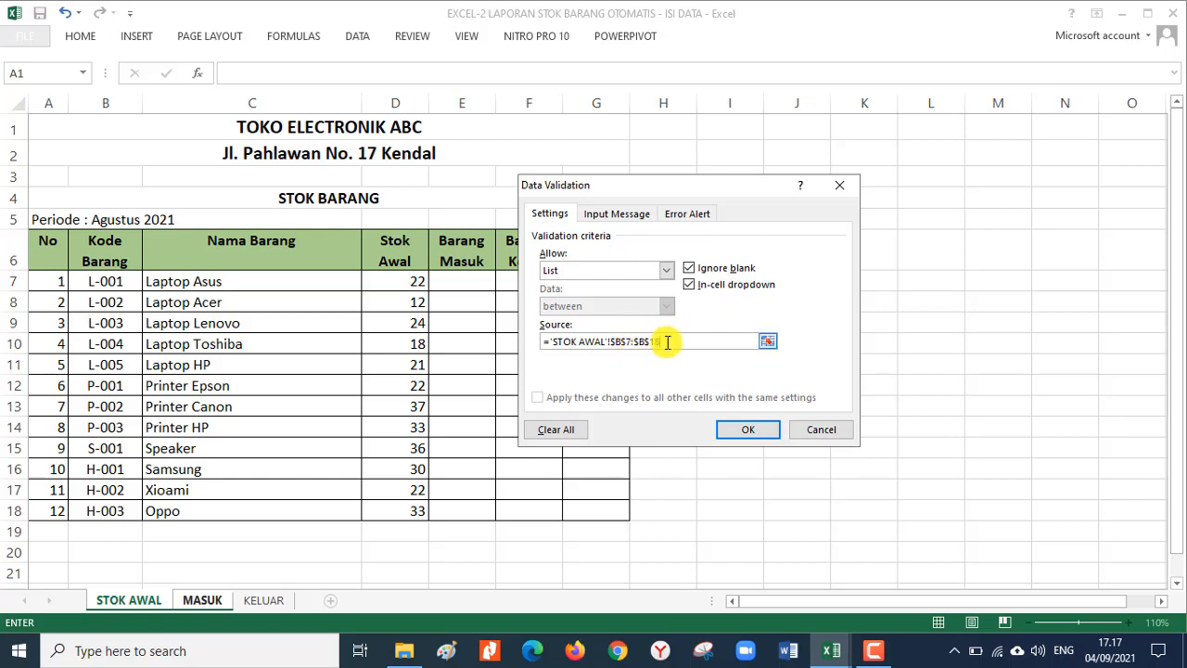
pyautogui.click(747, 430)
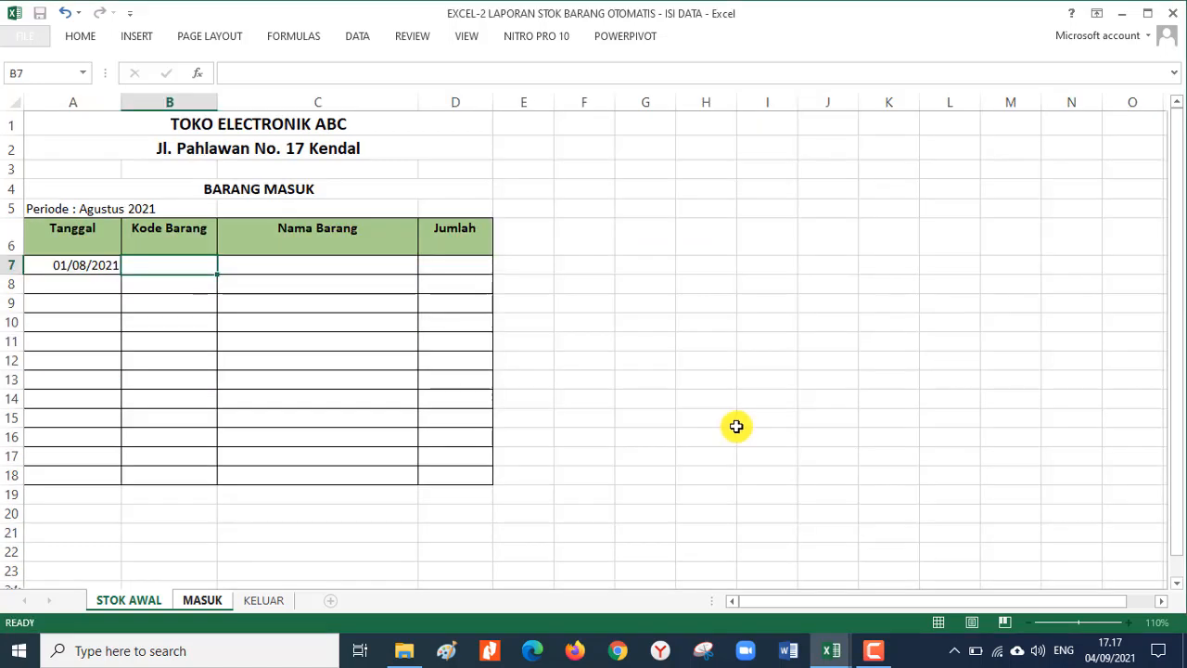
# - Try out the Kode Barang dropdown in B7 by choosing L-001, L-005 and H-002 in turn
pyautogui.click(168, 284)
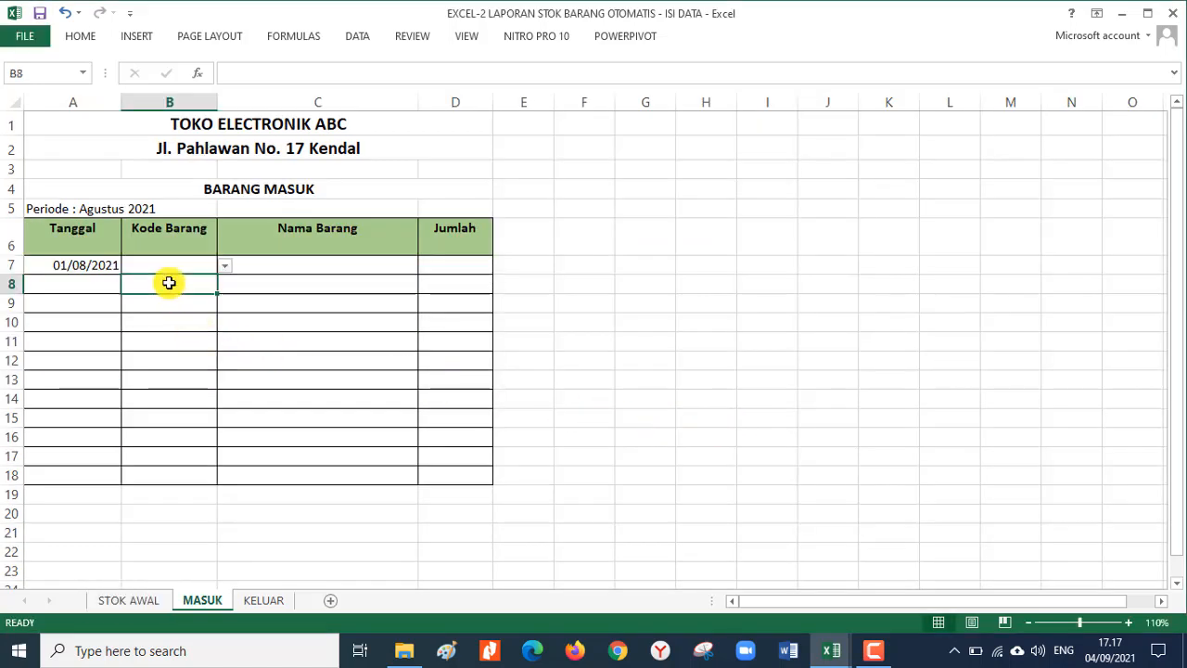
pyautogui.click(179, 261)
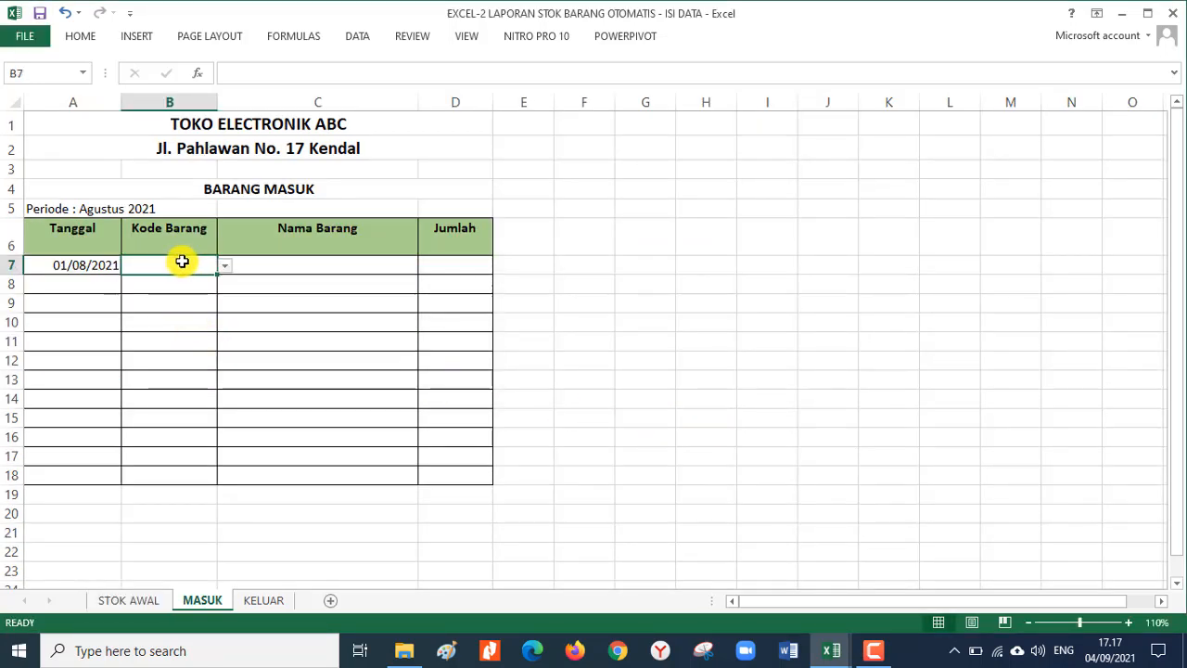
pyautogui.click(225, 267)
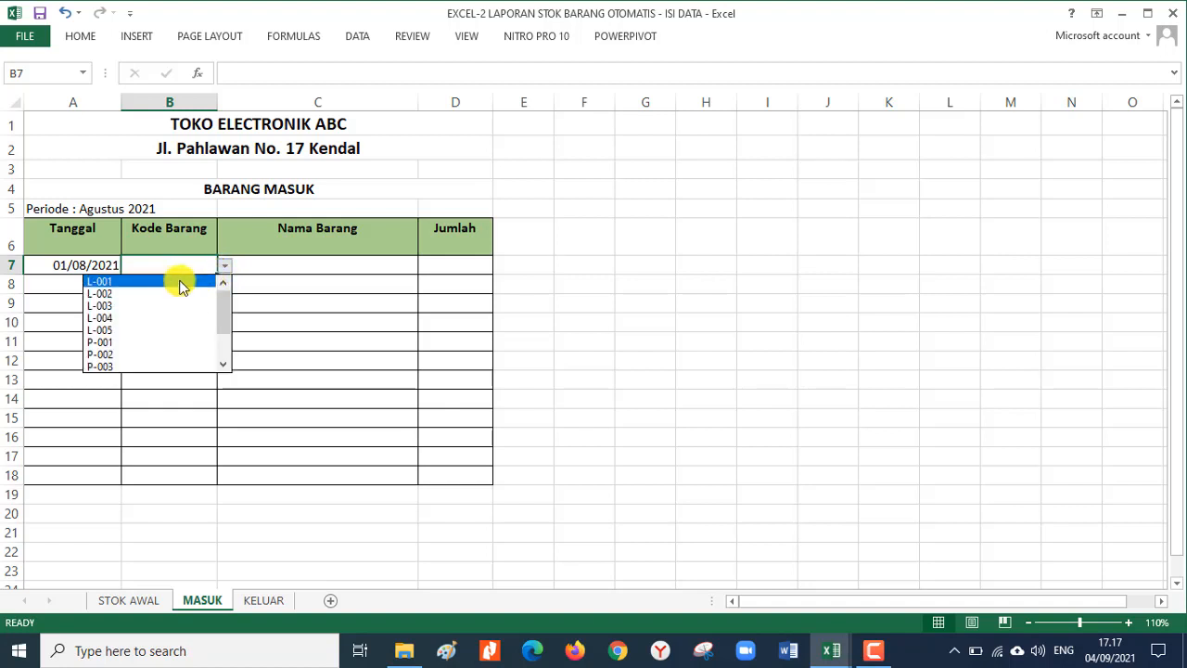
pyautogui.click(177, 281)
pyautogui.click(226, 268)
pyautogui.click(165, 327)
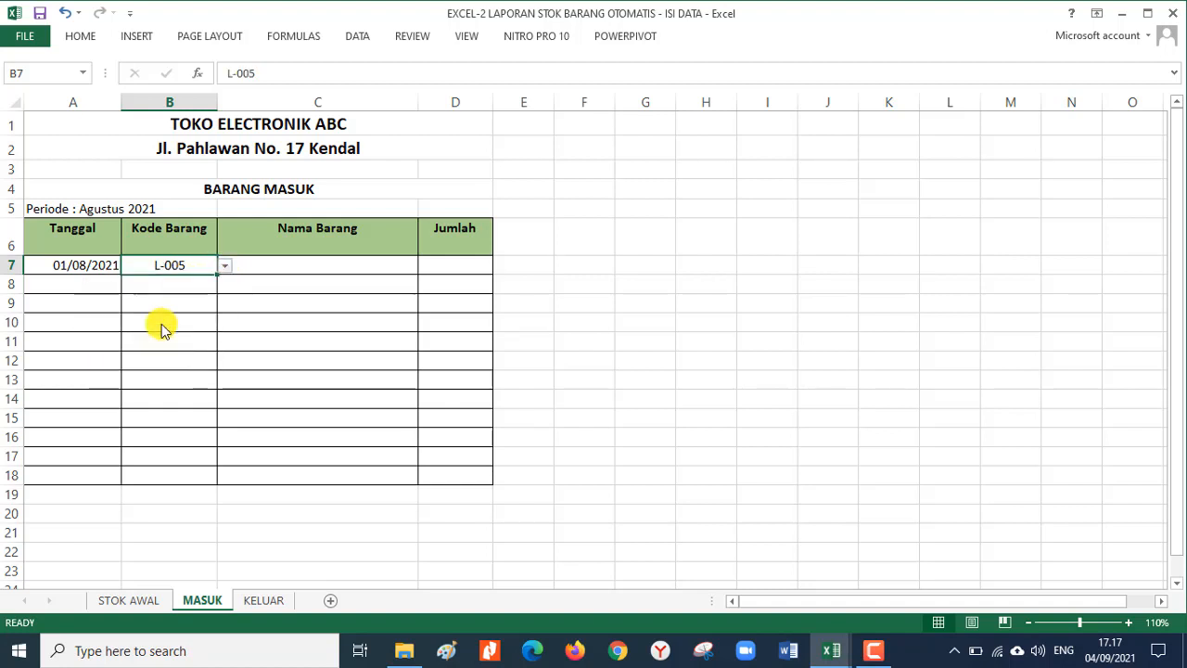
pyautogui.click(226, 266)
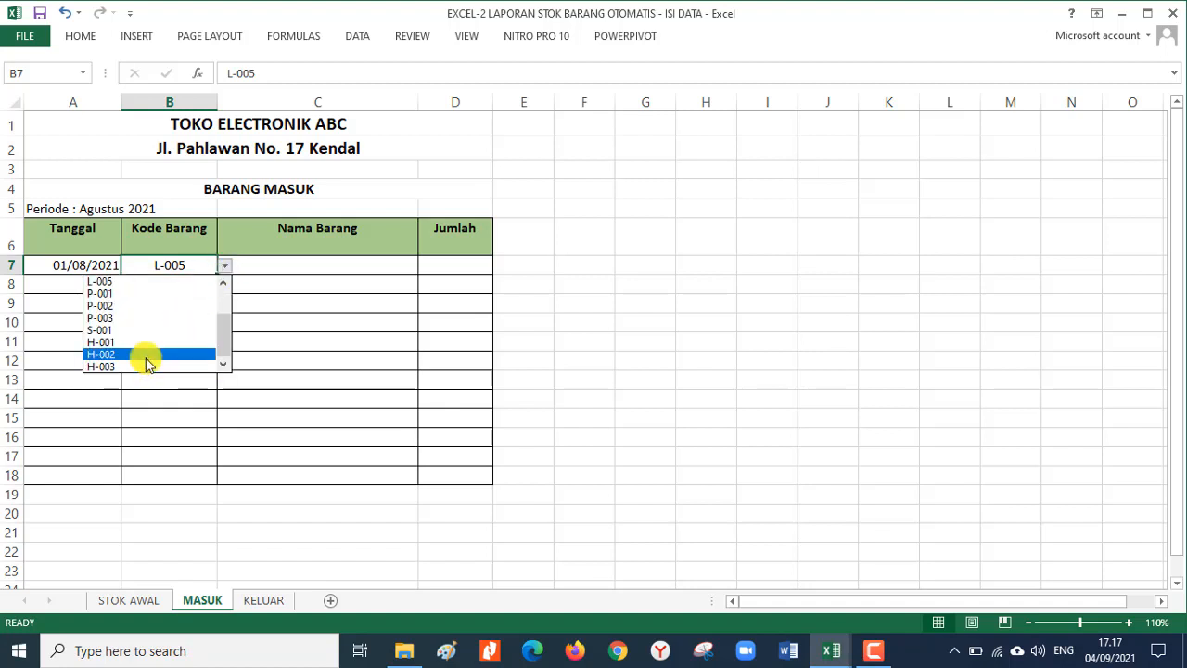
pyautogui.click(148, 357)
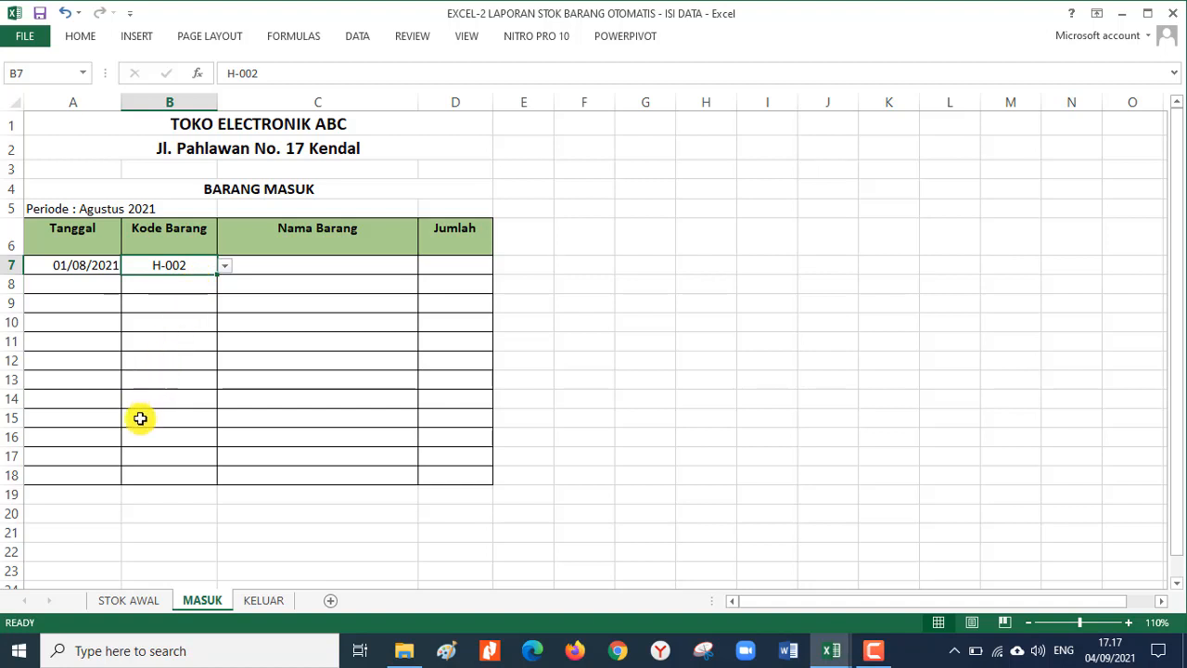
# - Fill B7 down to B18 to copy its dropdown validation, and clear the codes from B7:B18
pyautogui.moveTo(217, 274); pyautogui.dragTo(195, 484)
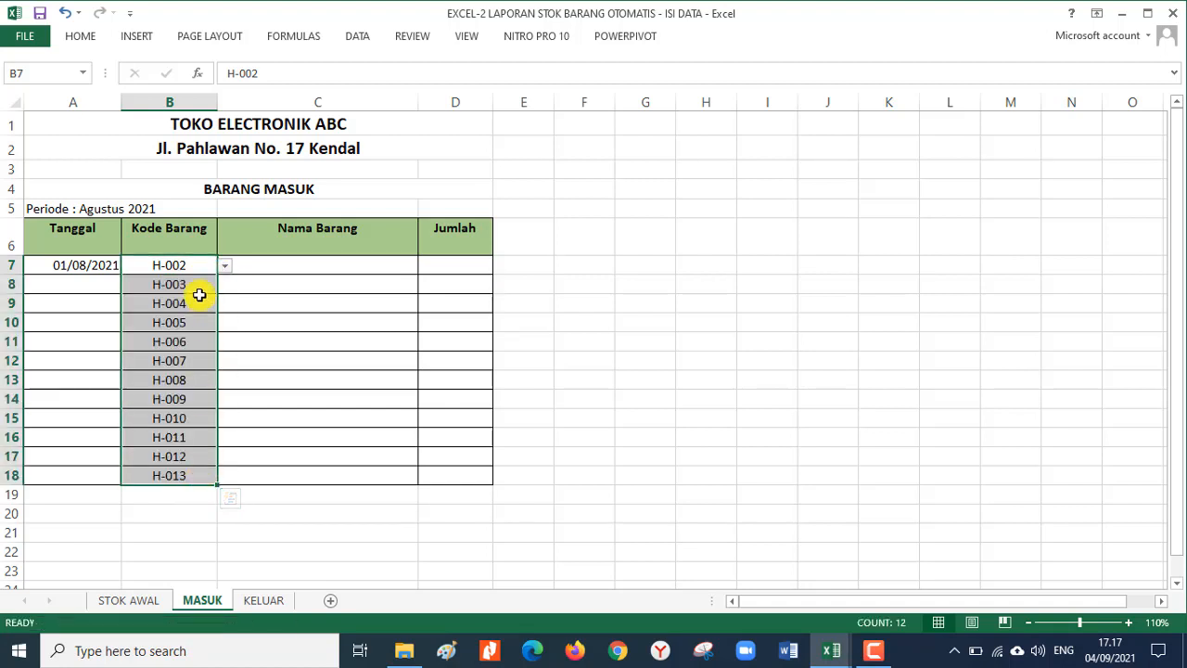
pyautogui.click(199, 291)
pyautogui.moveTo(191, 266); pyautogui.dragTo(146, 471)
pyautogui.press('Delete')
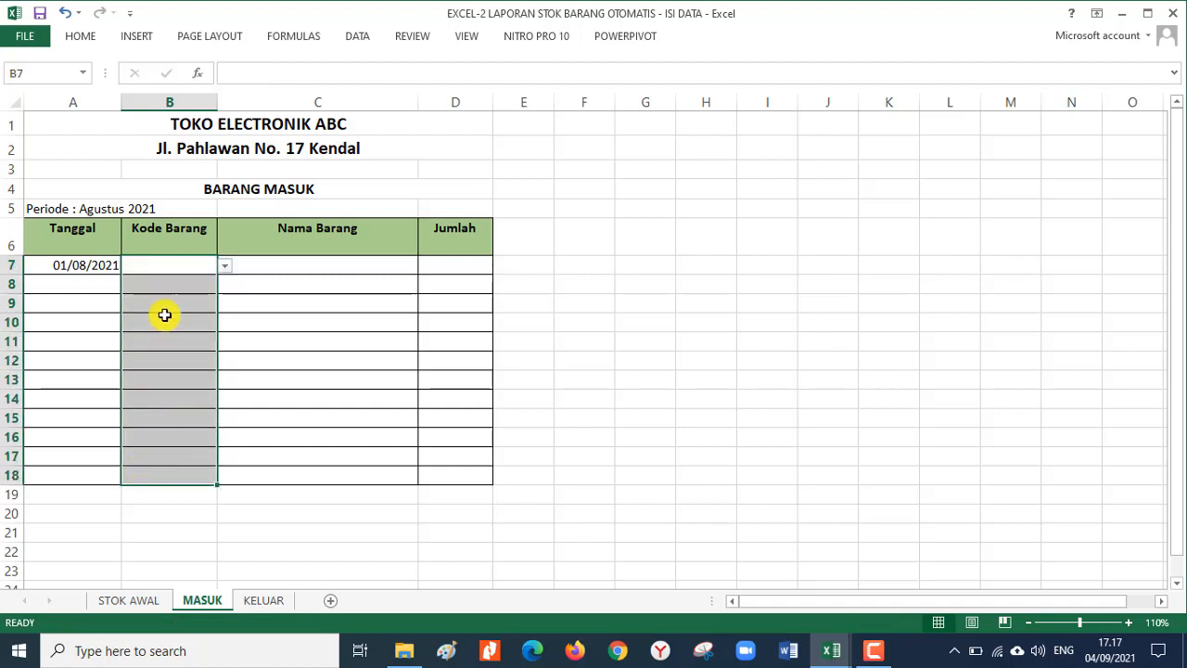
# - Check the copied Kode Barang dropdown by opening the code list in B9
pyautogui.click(196, 302)
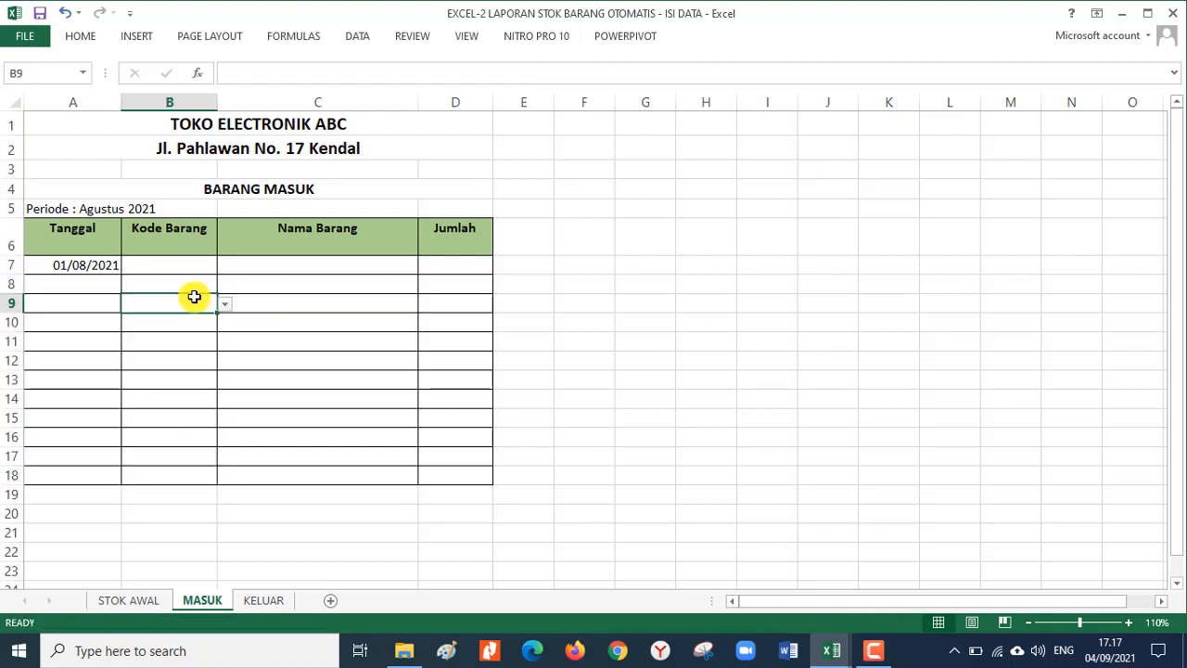
pyautogui.click(225, 306)
pyautogui.click(227, 307)
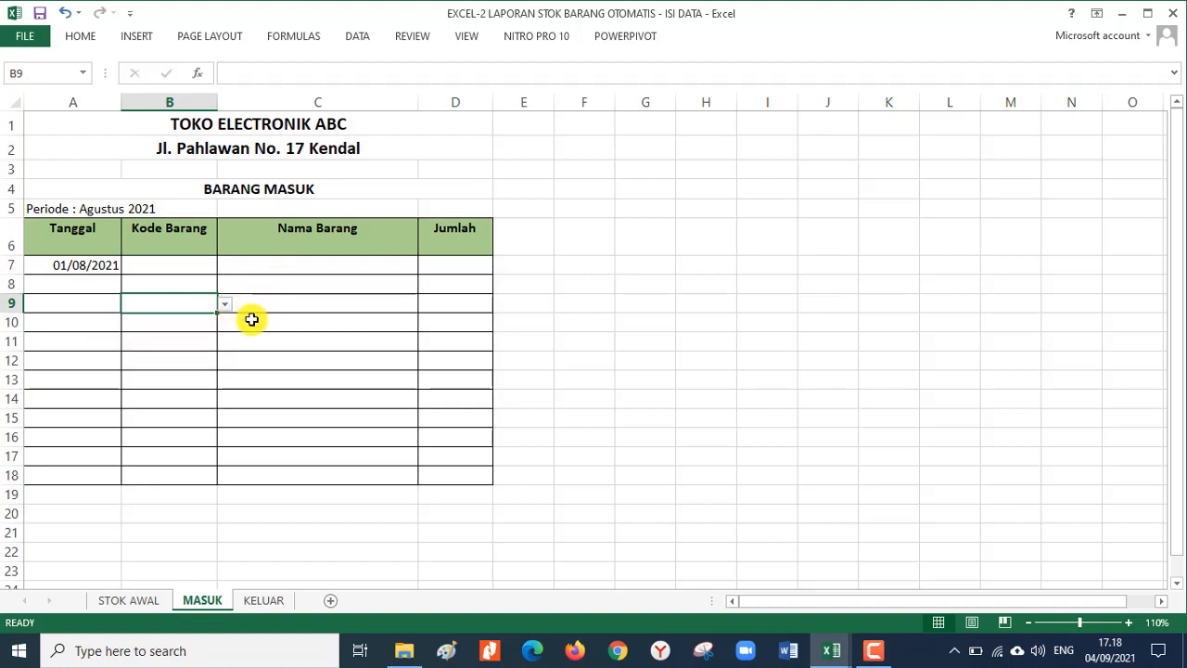
pyautogui.click(226, 305)
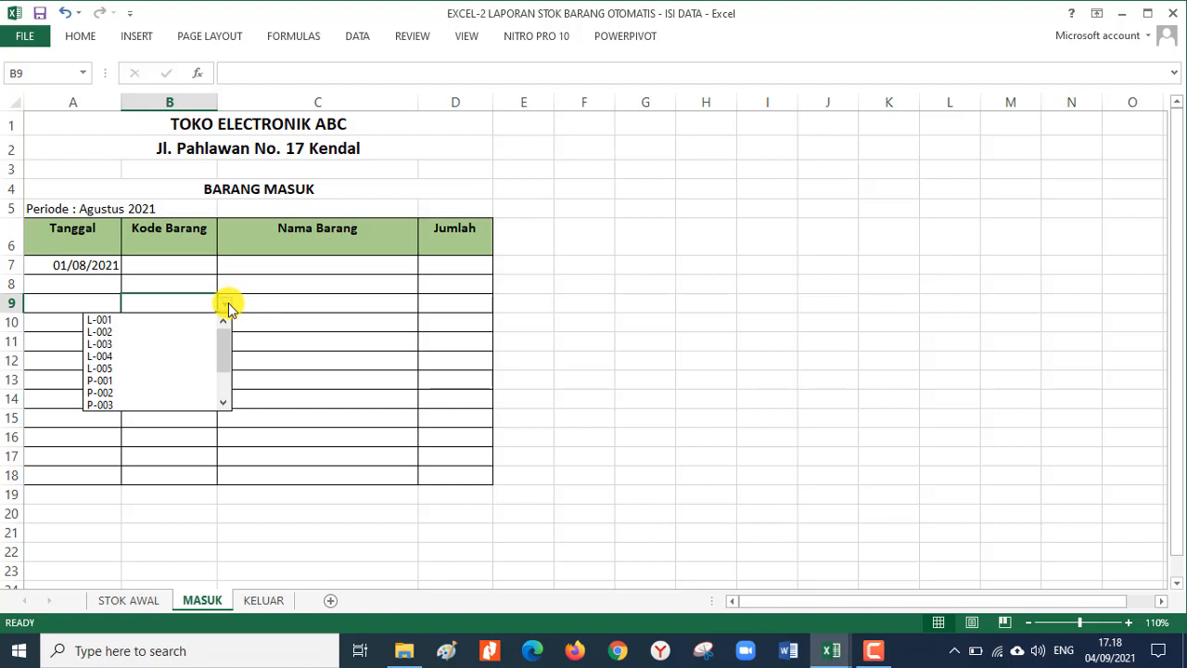
# - Look through the item codes offered in B9 and close the list without choosing one
pyautogui.scroll(-3, 213, 382)
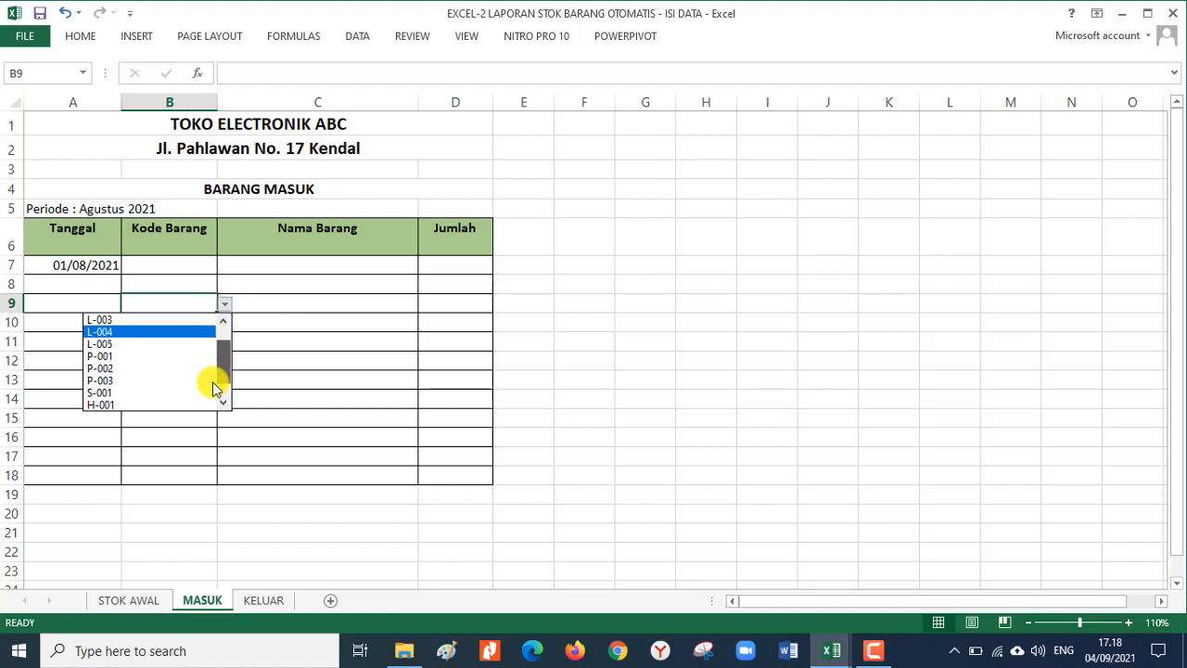
pyautogui.click(173, 260)
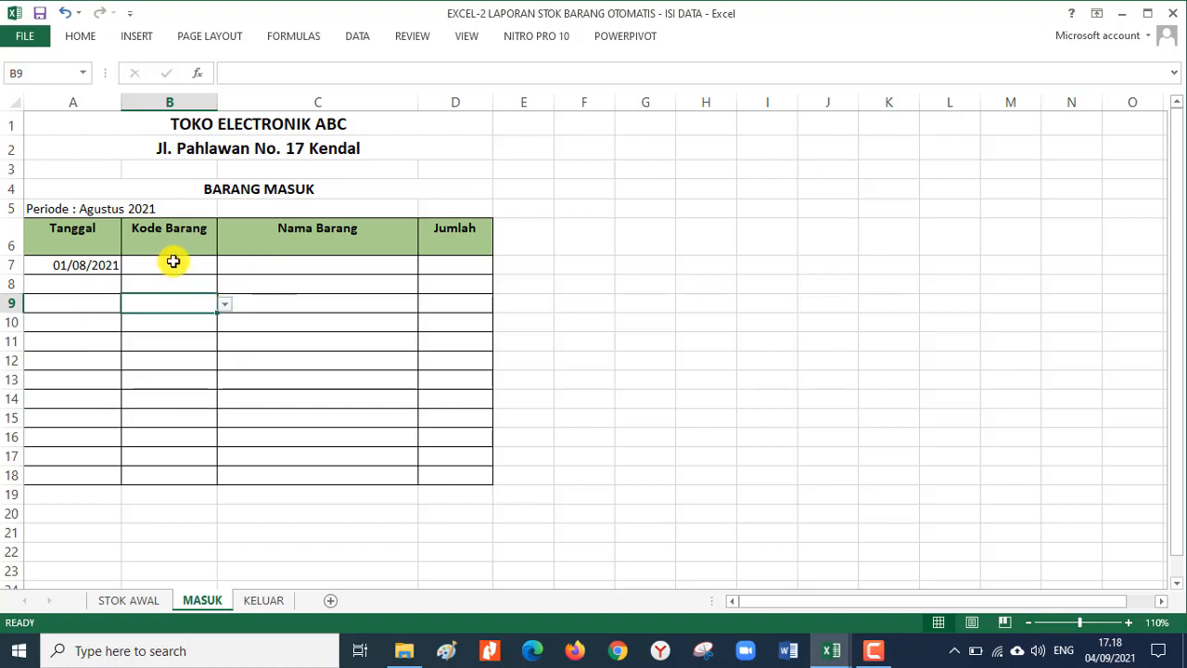
pyautogui.click(172, 260)
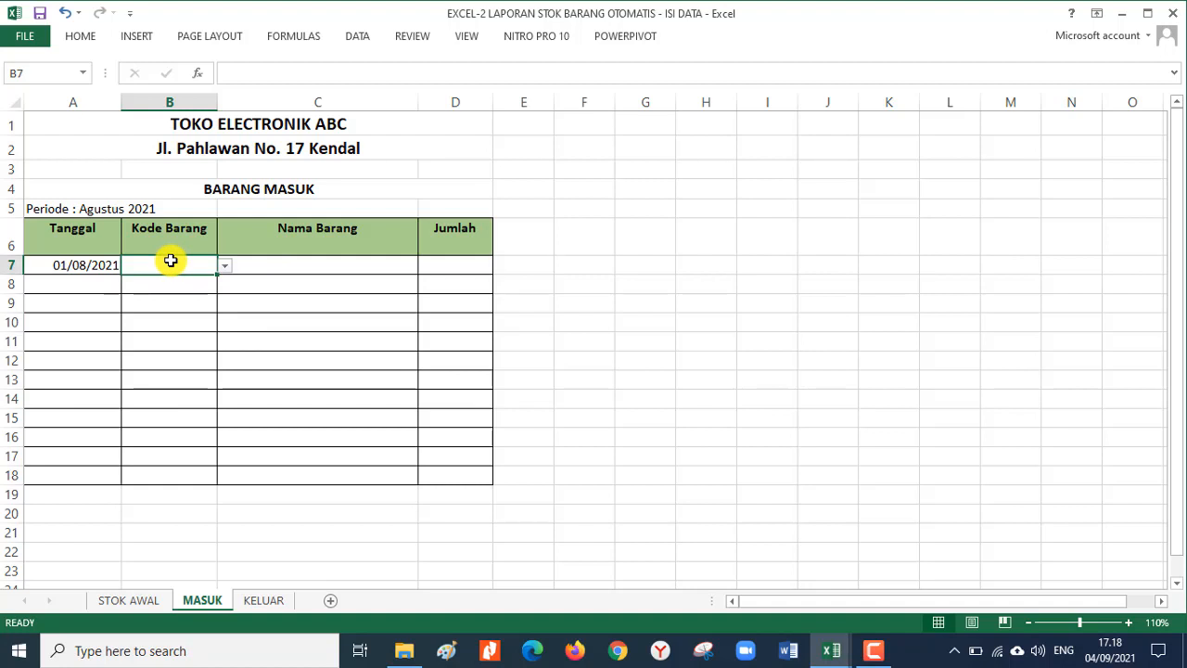
# - Review the Kode Barang and Nama Barang columns in B6:C18 of STOK AWAL, and return to C7 on the MASUK sheet
pyautogui.click(287, 270)
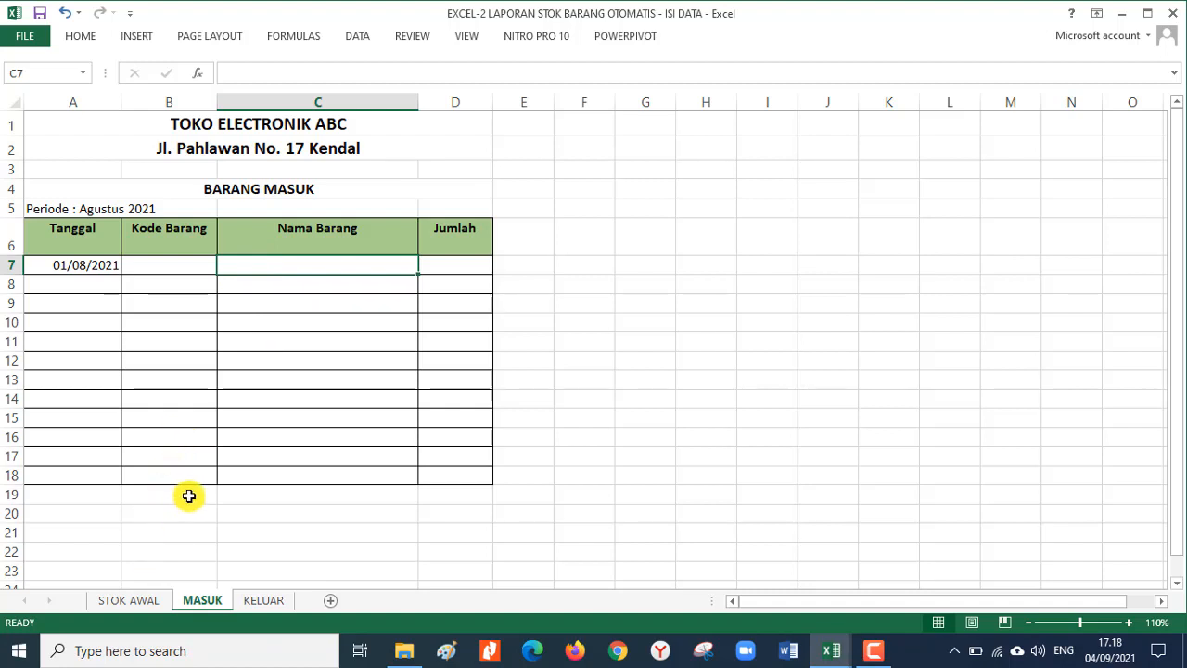
pyautogui.click(134, 599)
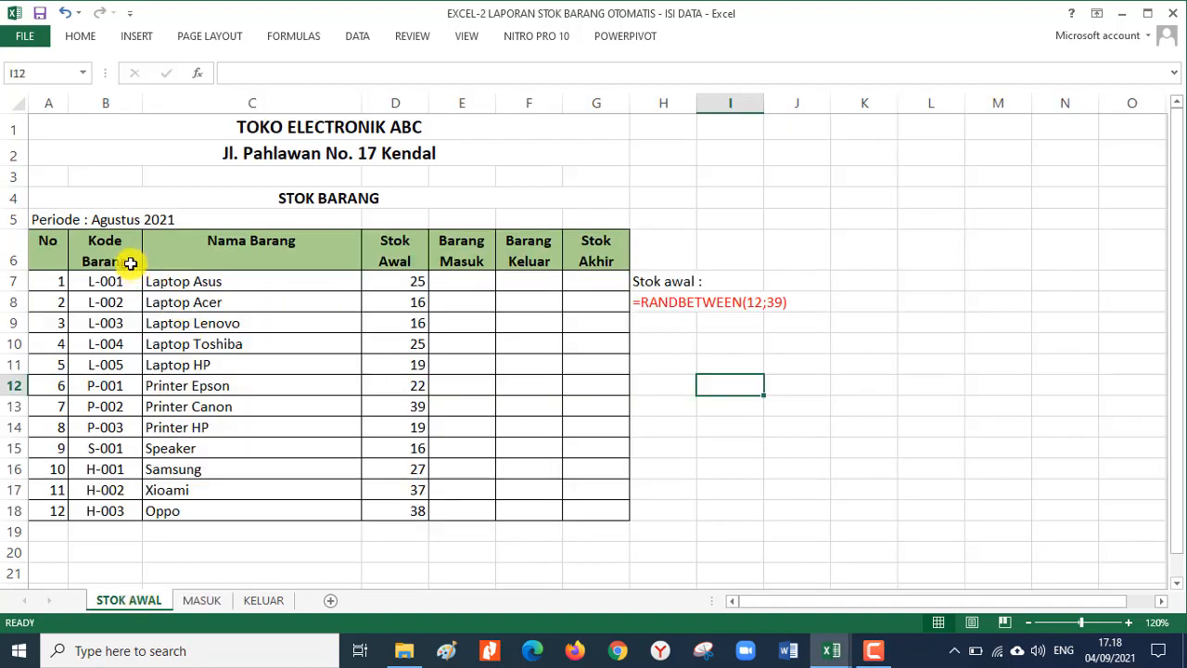
pyautogui.moveTo(114, 246); pyautogui.dragTo(212, 515)
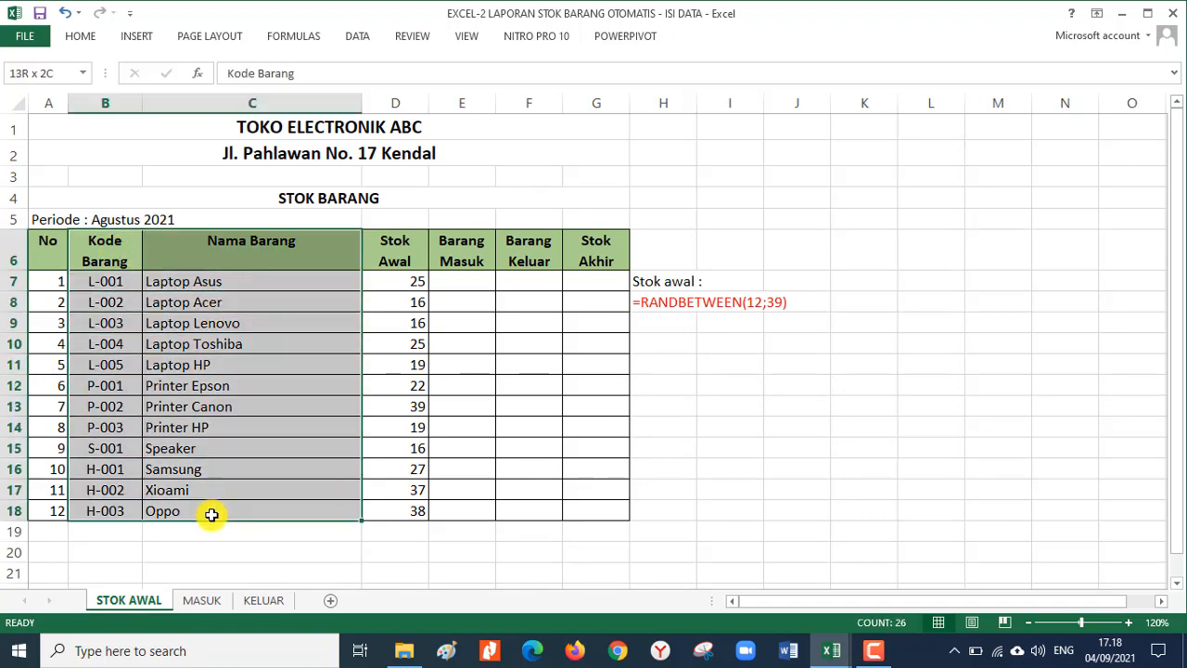
pyautogui.click(201, 600)
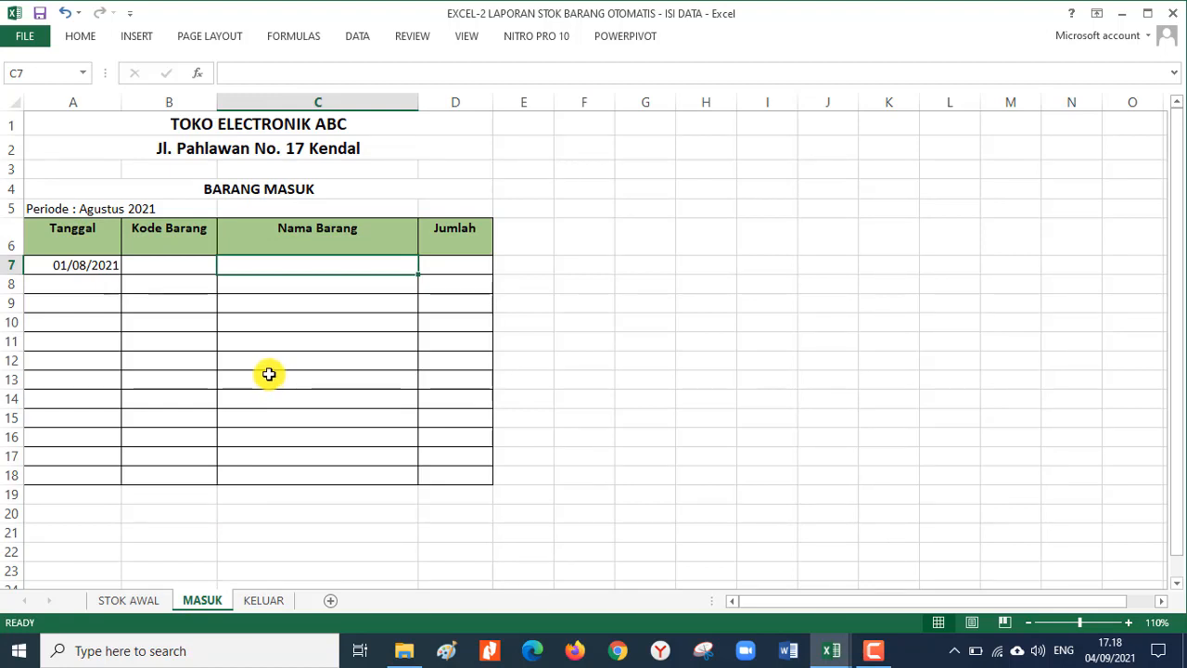
# - Start a VLOOKUP formula in C7 of the MASUK sheet with B7 as the lookup value
pyautogui.write('=')
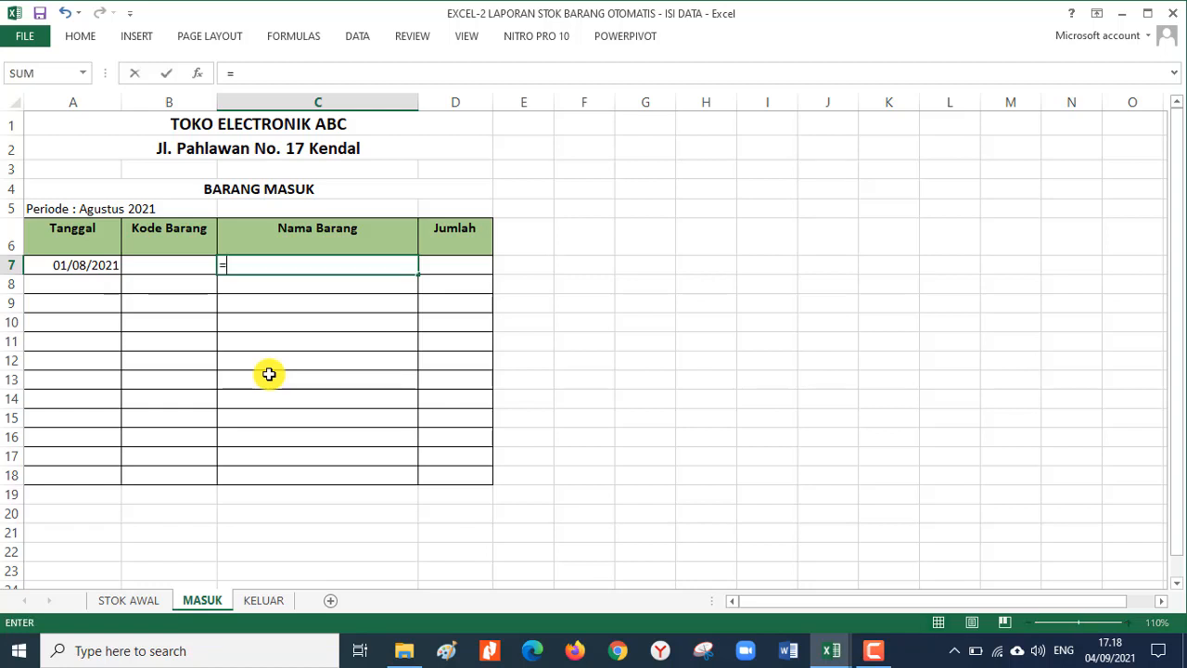
pyautogui.write('v')
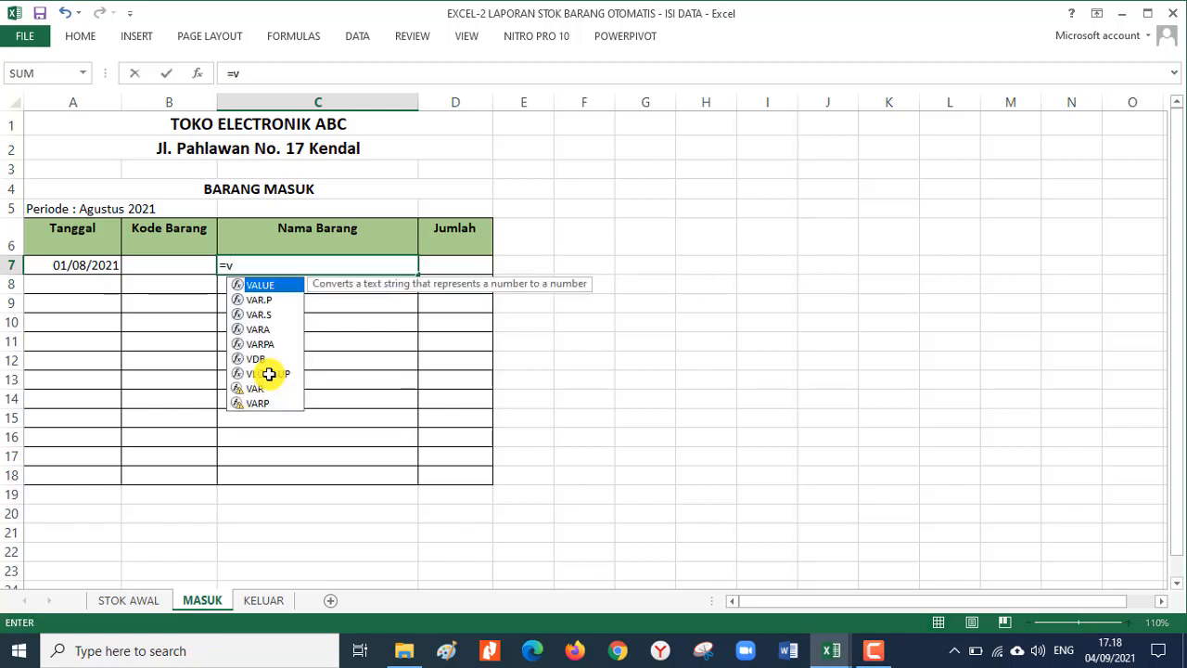
pyautogui.press('BackSpace')
pyautogui.write('VLOOKU')
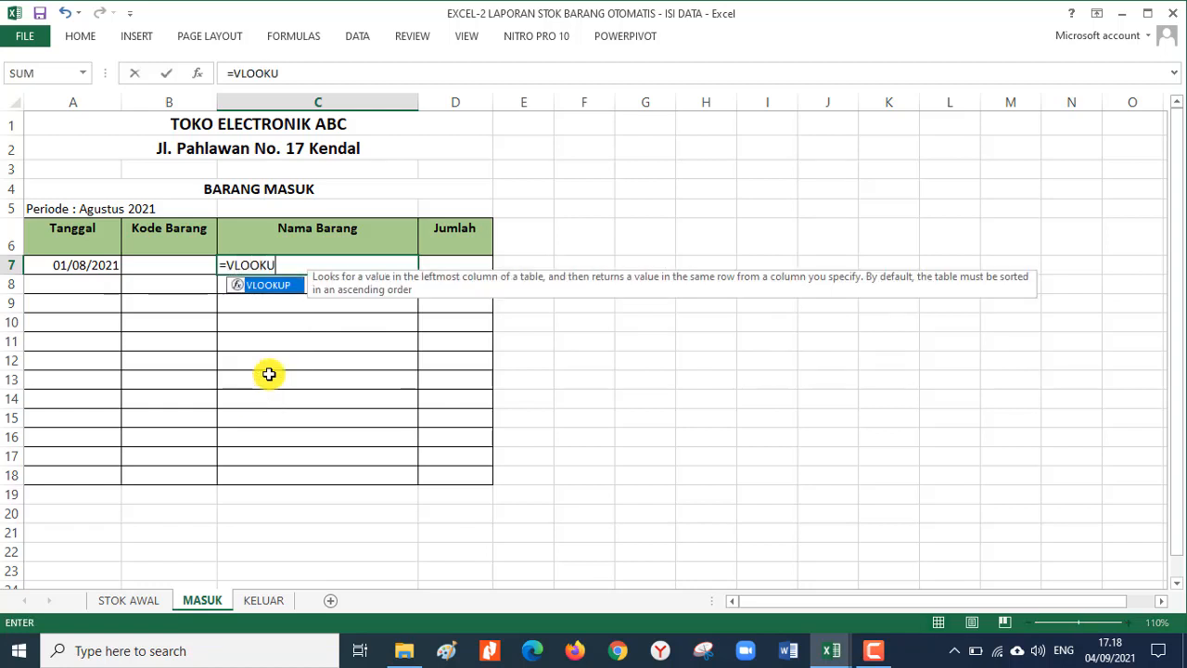
pyautogui.write('P(')
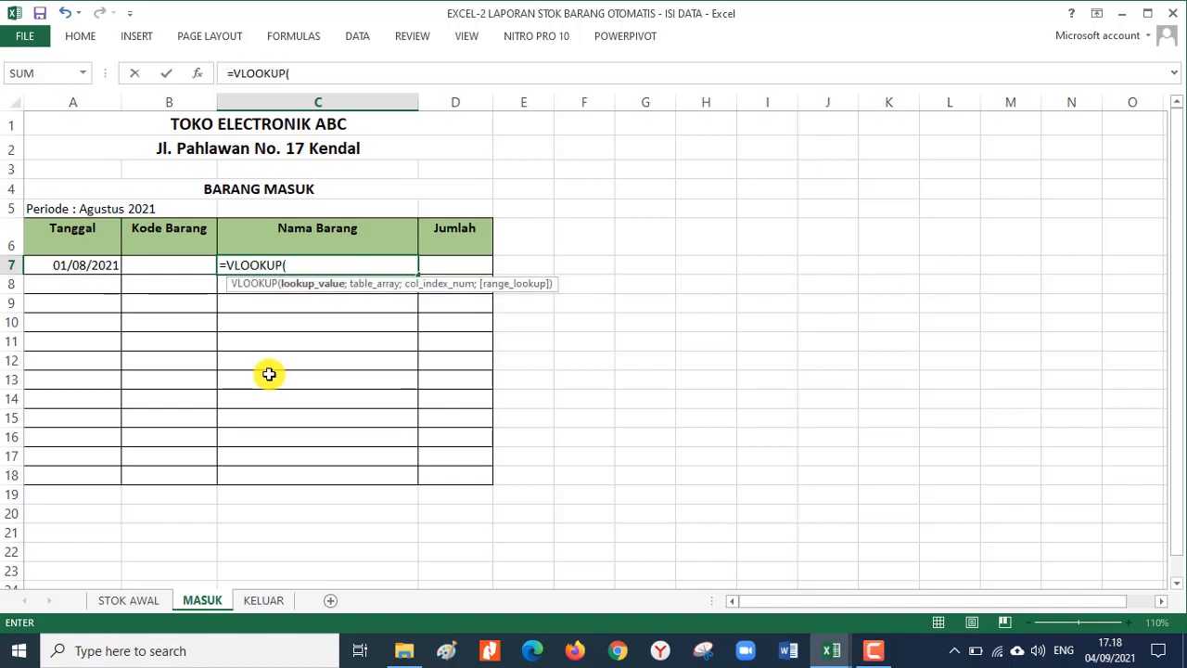
pyautogui.click(179, 262)
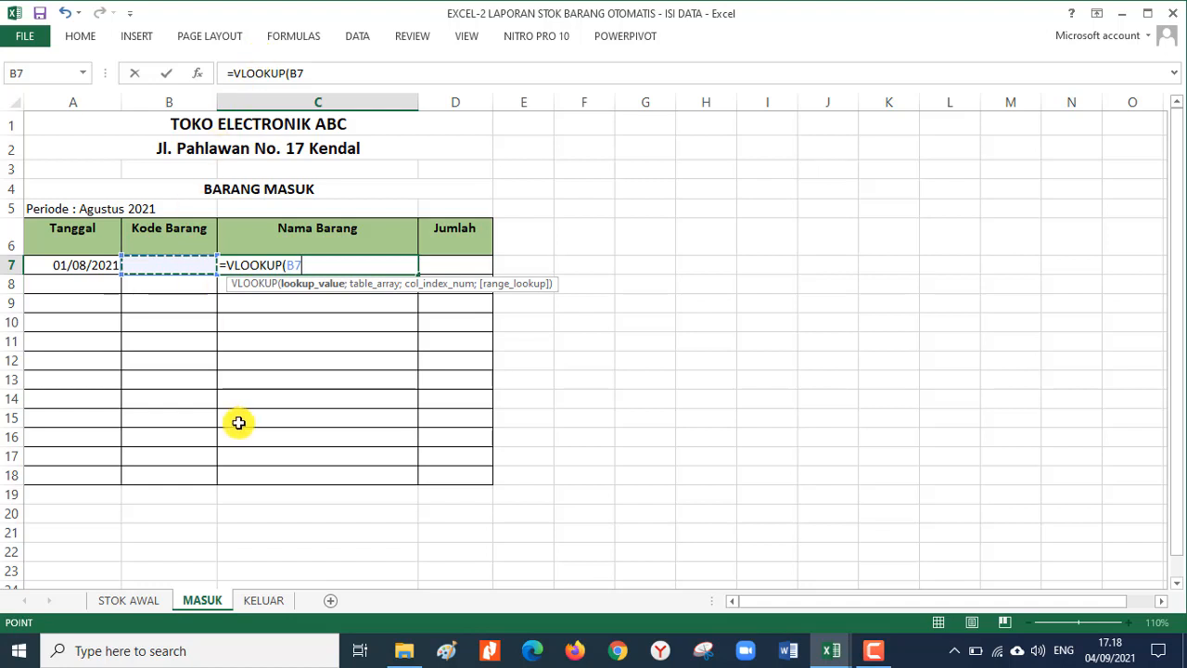
pyautogui.write(';')
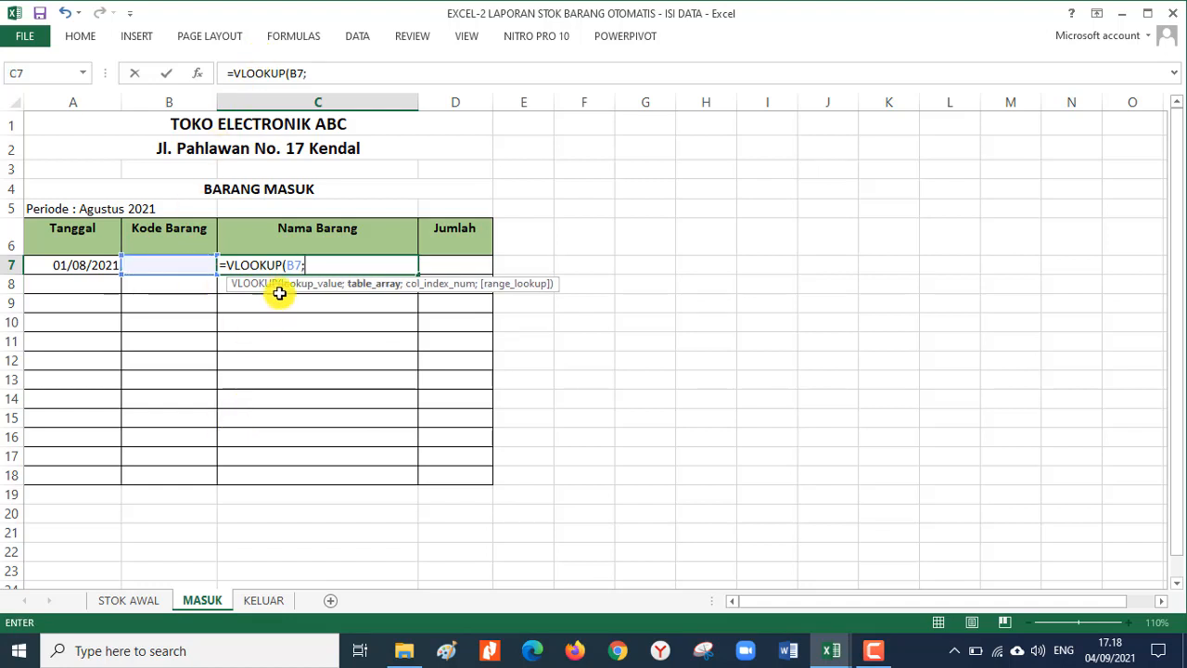
# - Set the VLOOKUP table array to the absolute range 'STOK AWAL'!$B$7:$C$18
pyautogui.click(111, 599)
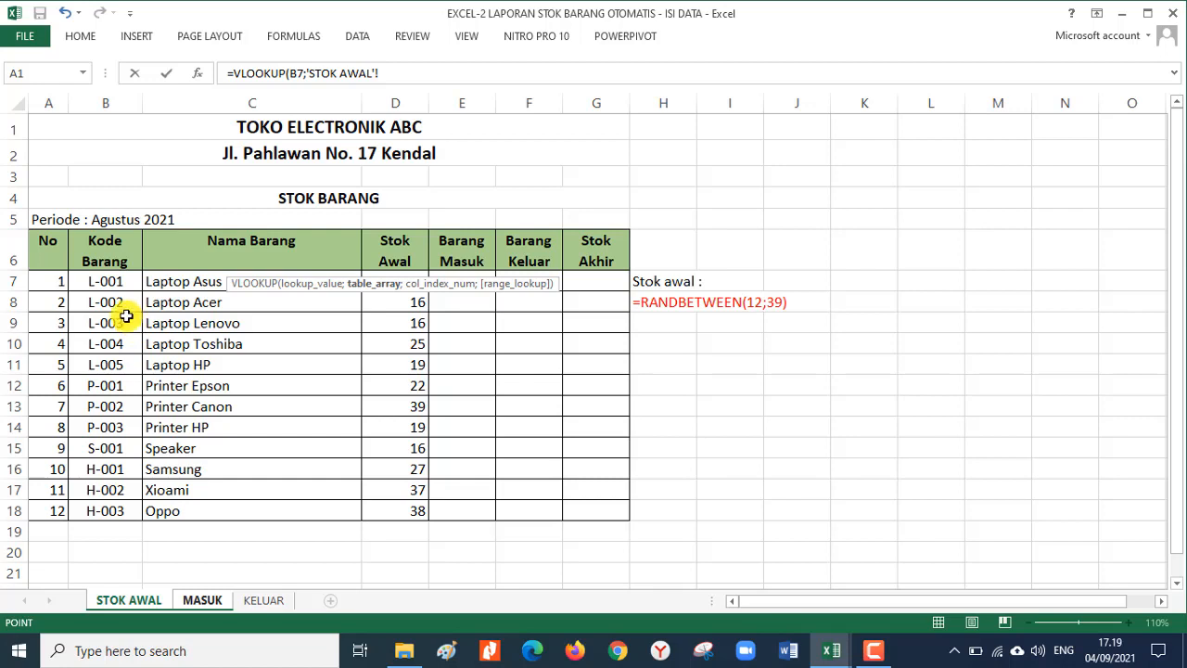
pyautogui.moveTo(111, 282); pyautogui.dragTo(239, 508)
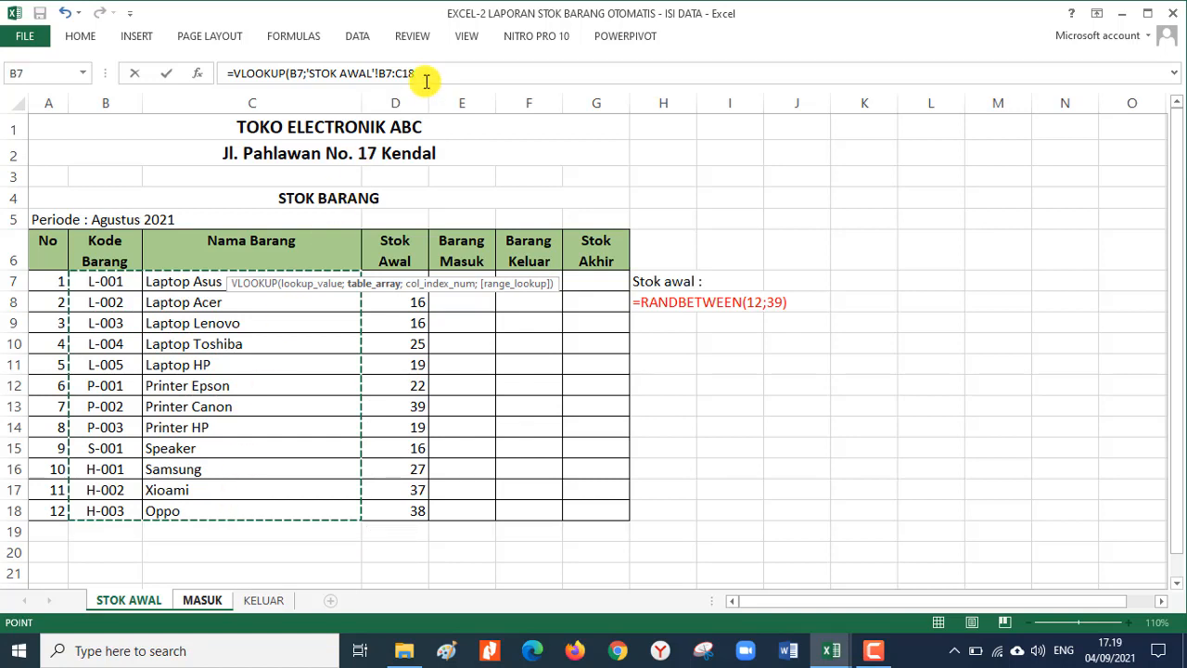
pyautogui.press('F4')
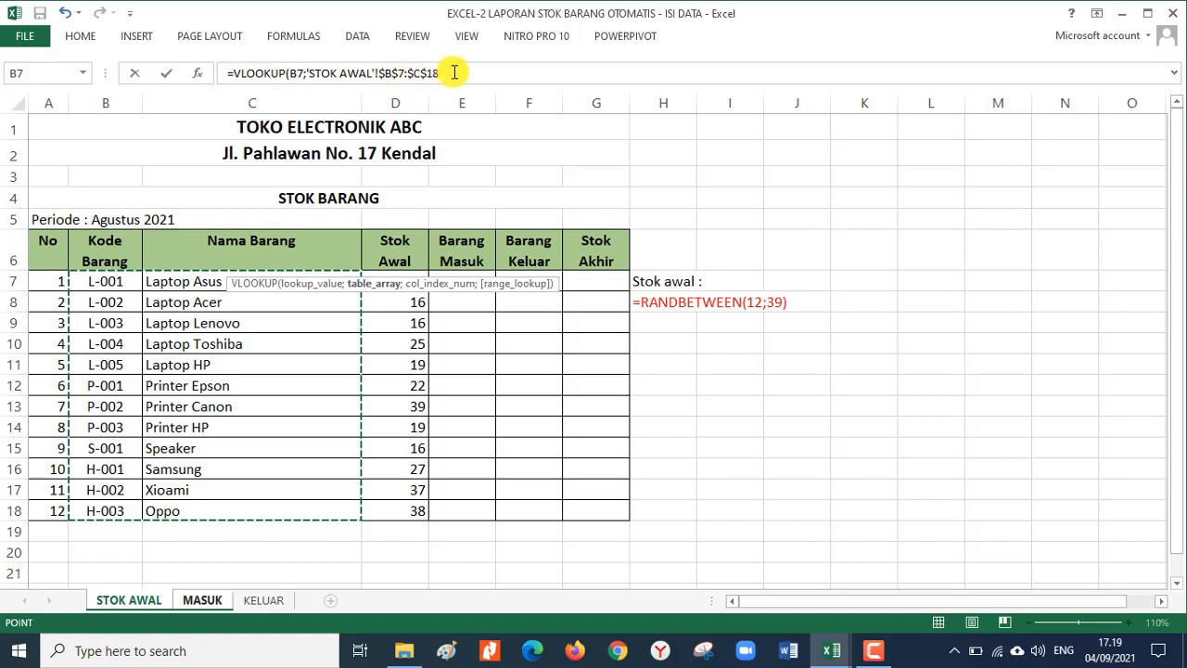
pyautogui.click(454, 73)
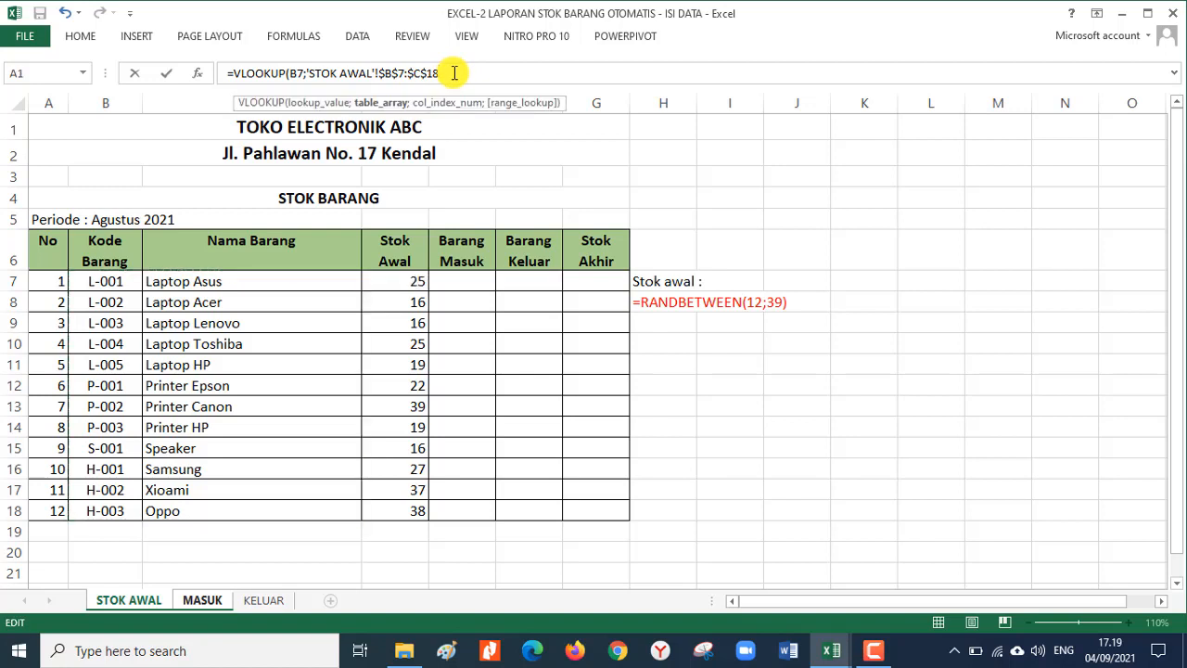
# - Complete the VLOOKUP with column index 2 and 0 for an exact match, and enter the formula
pyautogui.write(';2')
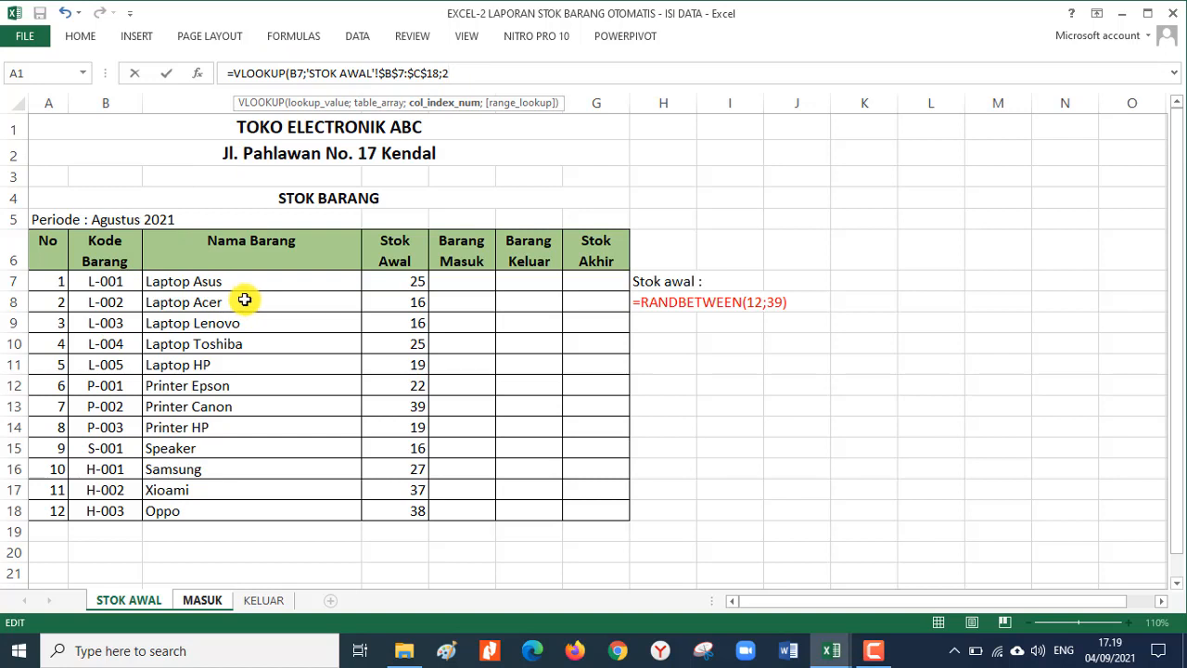
pyautogui.write(';0')
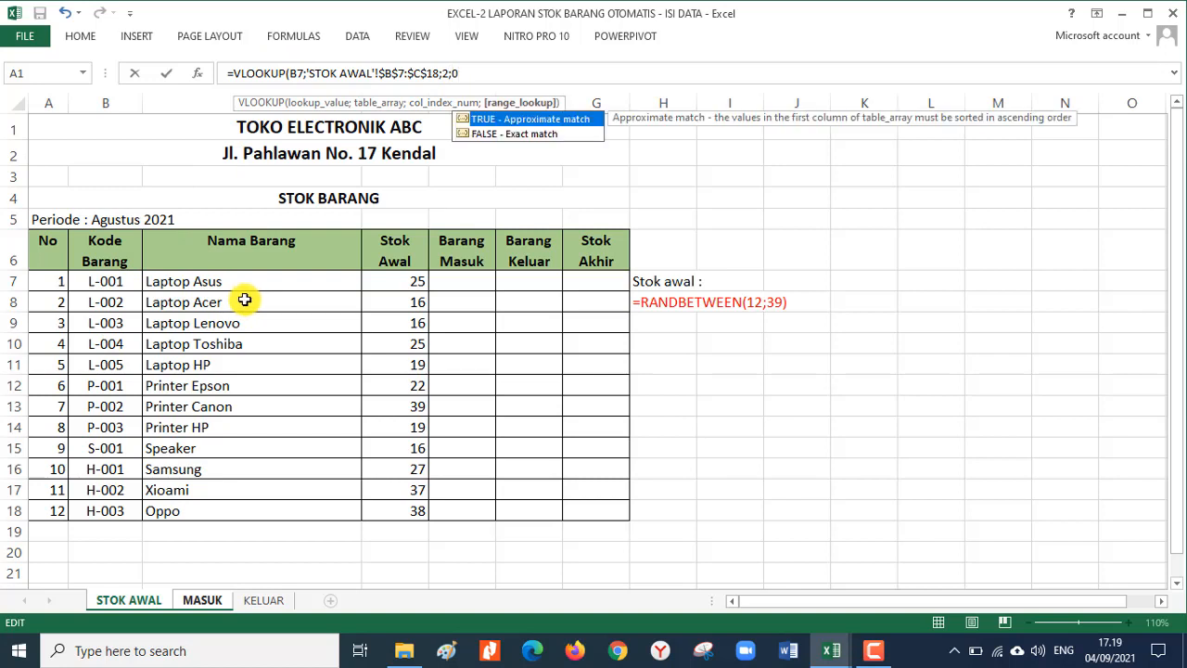
pyautogui.click(490, 136)
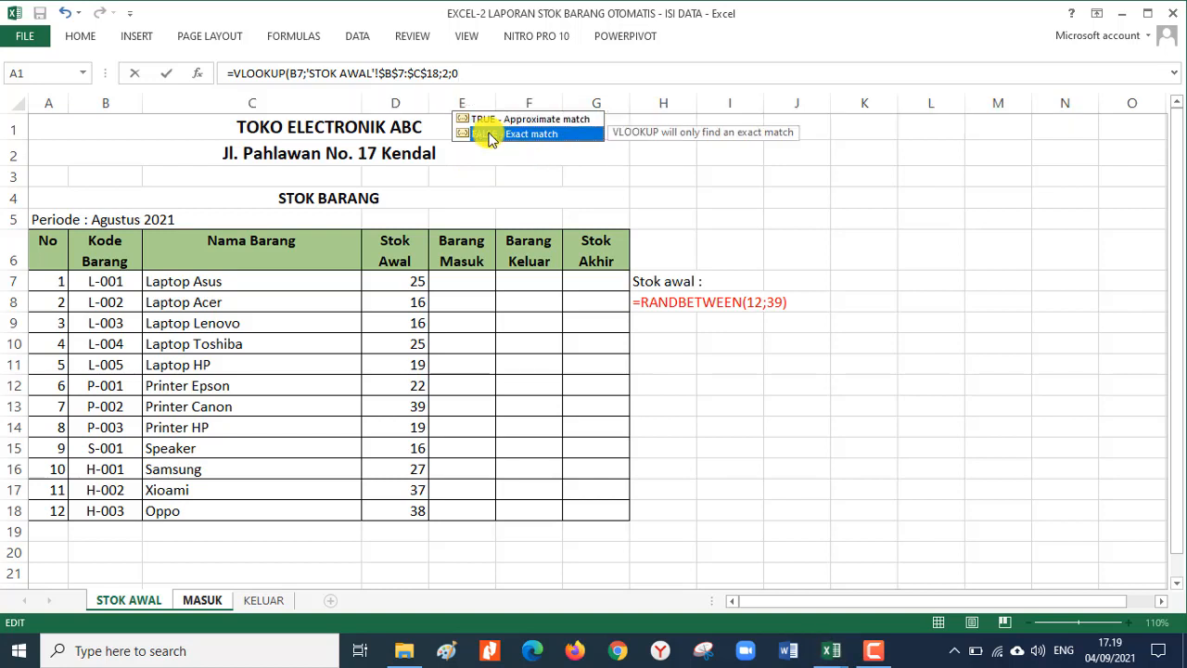
pyautogui.doubleClick(490, 136)
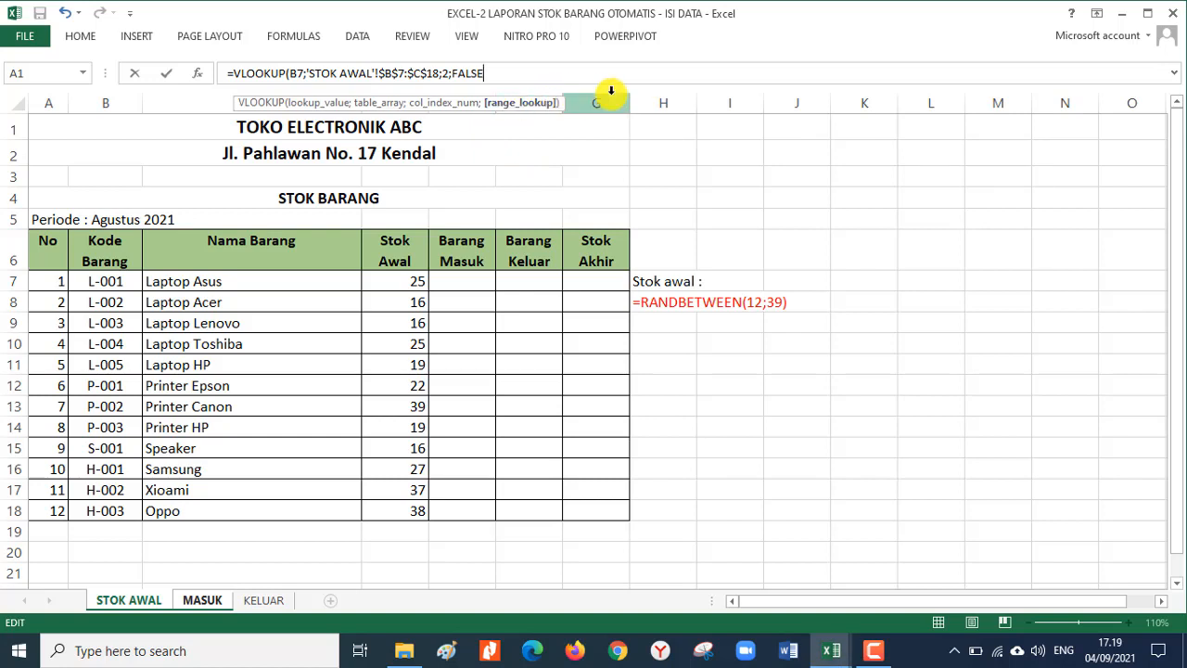
pyautogui.press('BackSpace')
pyautogui.press('BackSpace')
pyautogui.press('BackSpace')
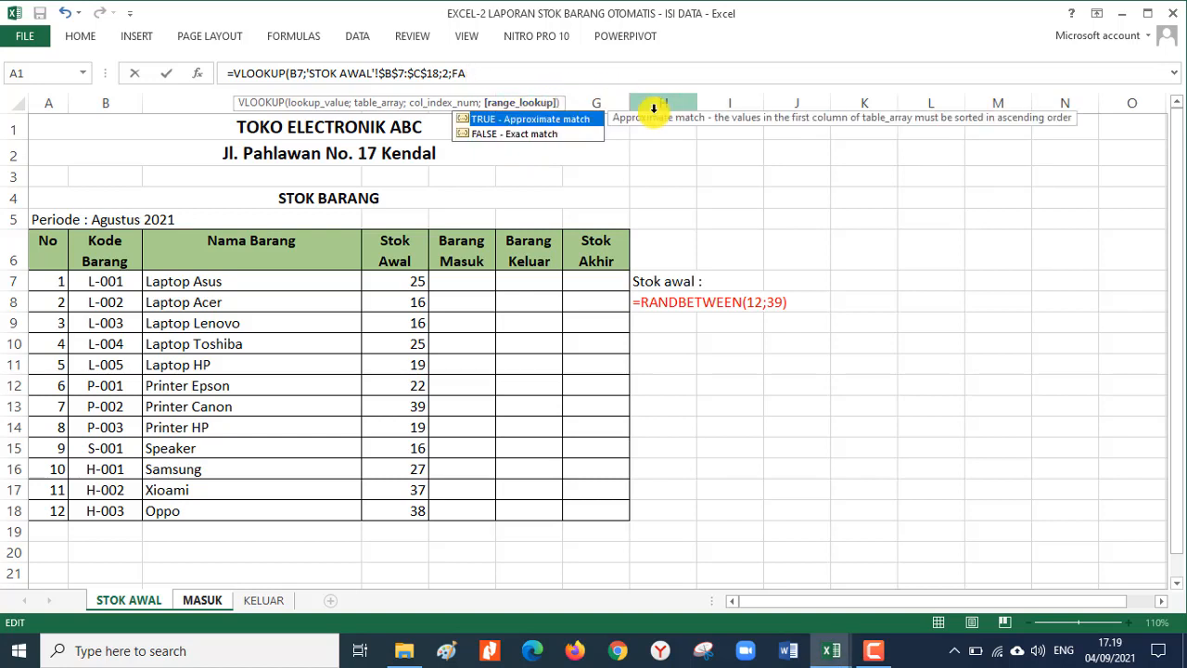
pyautogui.press('BackSpace')
pyautogui.press('BackSpace')
pyautogui.write('0')
pyautogui.press('Return')
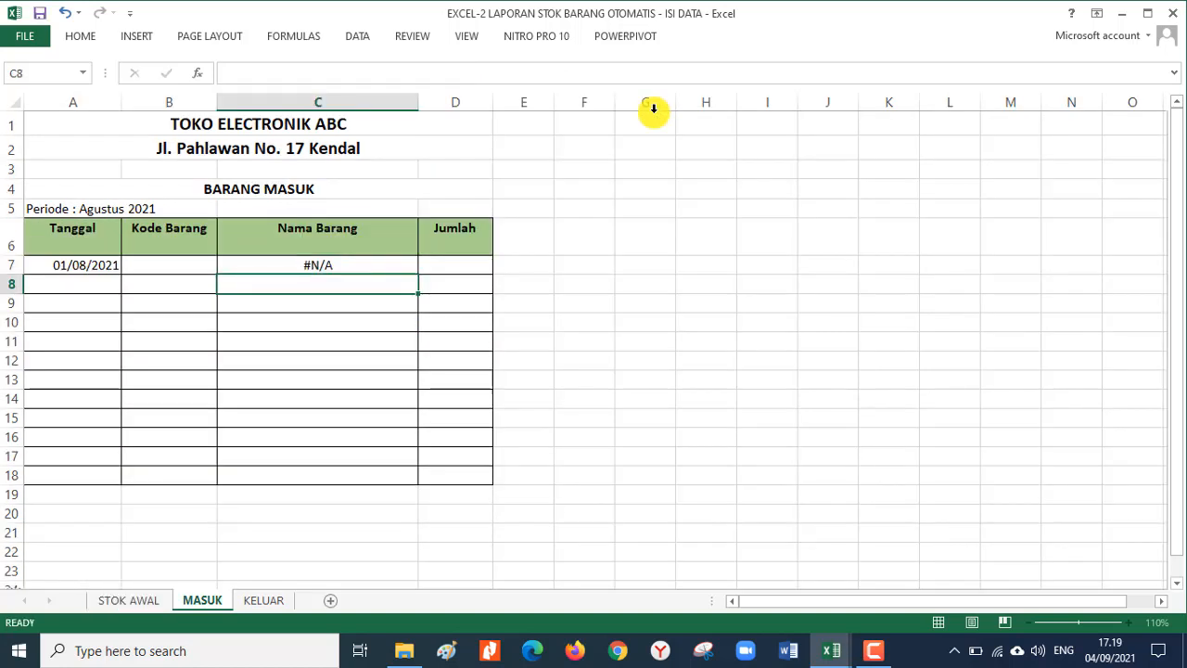
# - Choose code L-002 in B7 to test the lookup, and fill the C7 formula down to C18
pyautogui.click(361, 264)
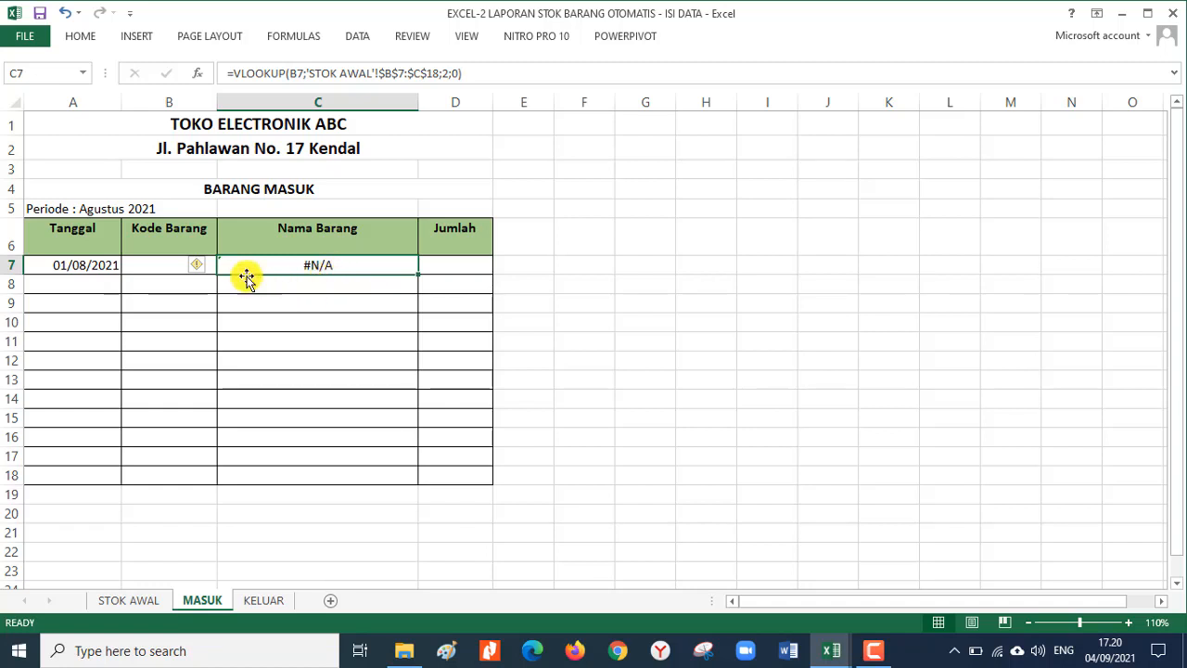
pyautogui.click(175, 265)
pyautogui.click(224, 266)
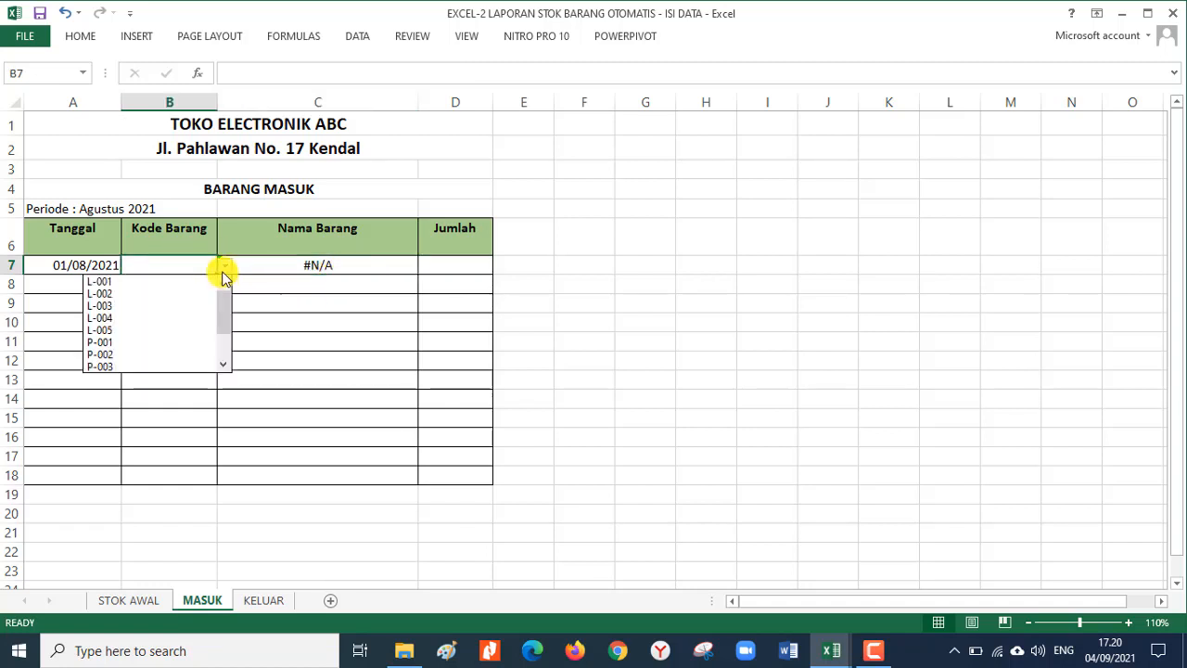
pyautogui.press('Escape')
pyautogui.click(198, 297)
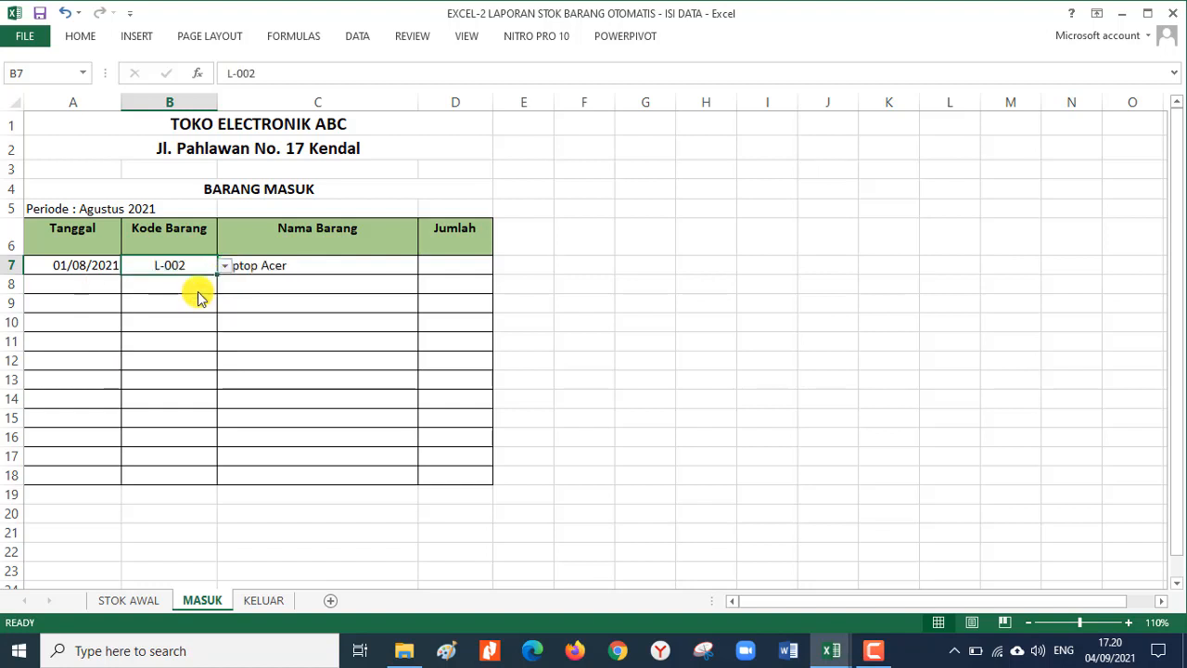
pyautogui.click(299, 273)
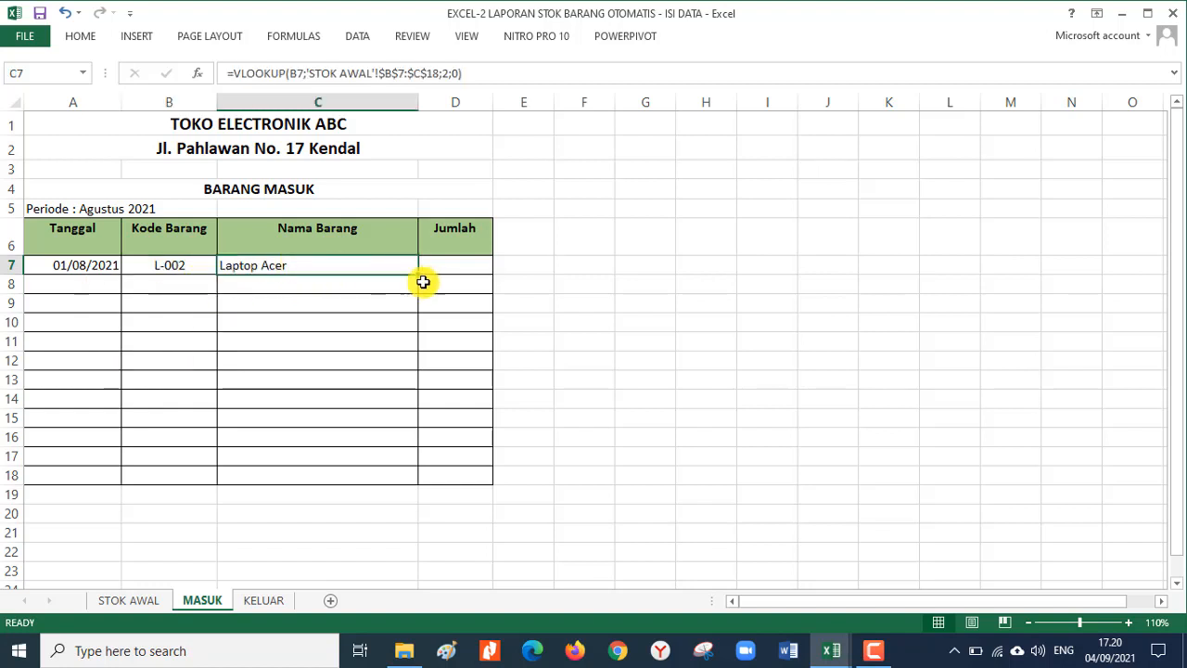
pyautogui.moveTo(418, 275); pyautogui.dragTo(452, 480)
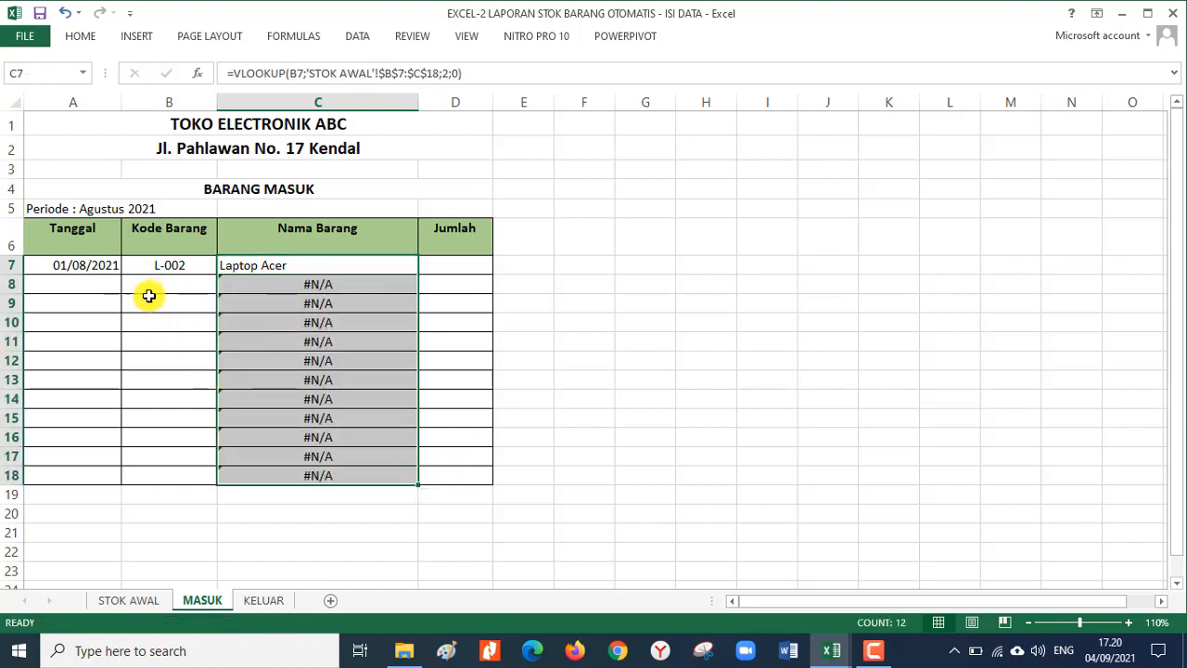
# - Wrap the VLOOKUP in C7 in IFERROR with "" as the value returned on error
pyautogui.click(245, 267)
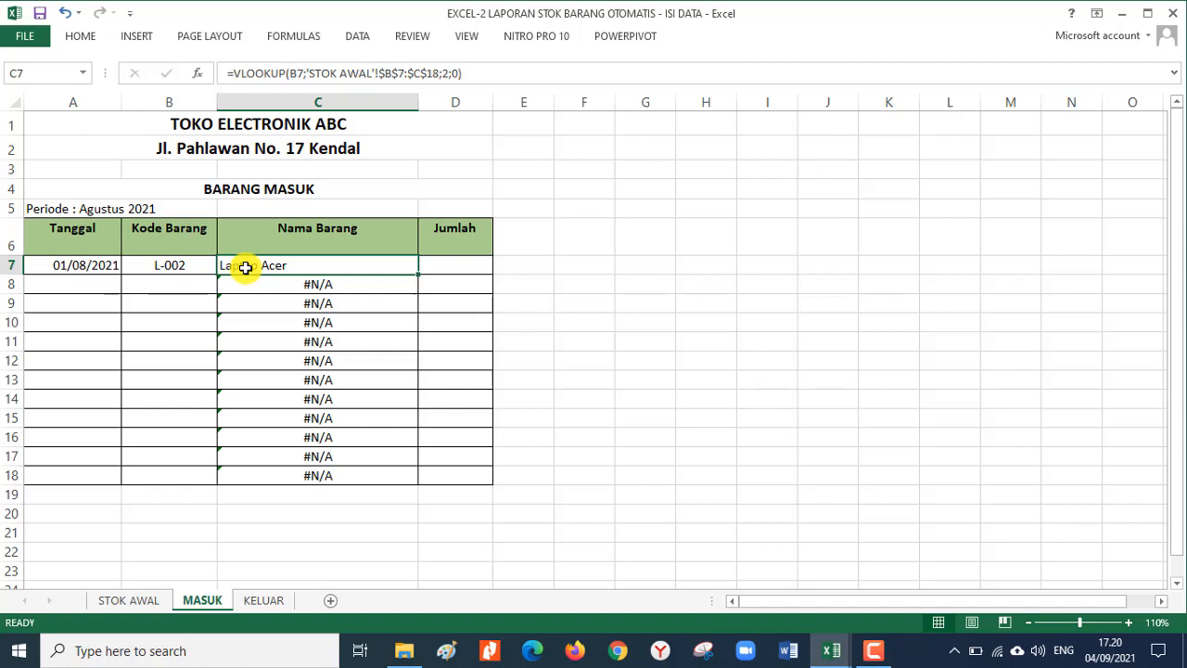
pyautogui.click(233, 71)
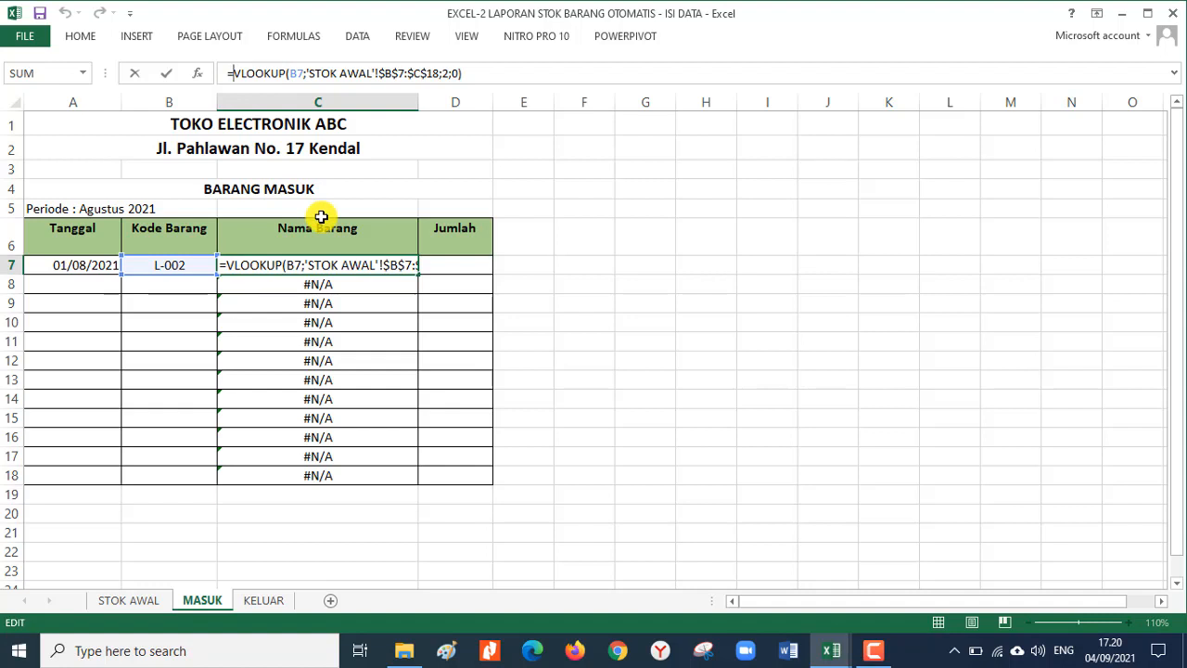
pyautogui.write('IFERROR')
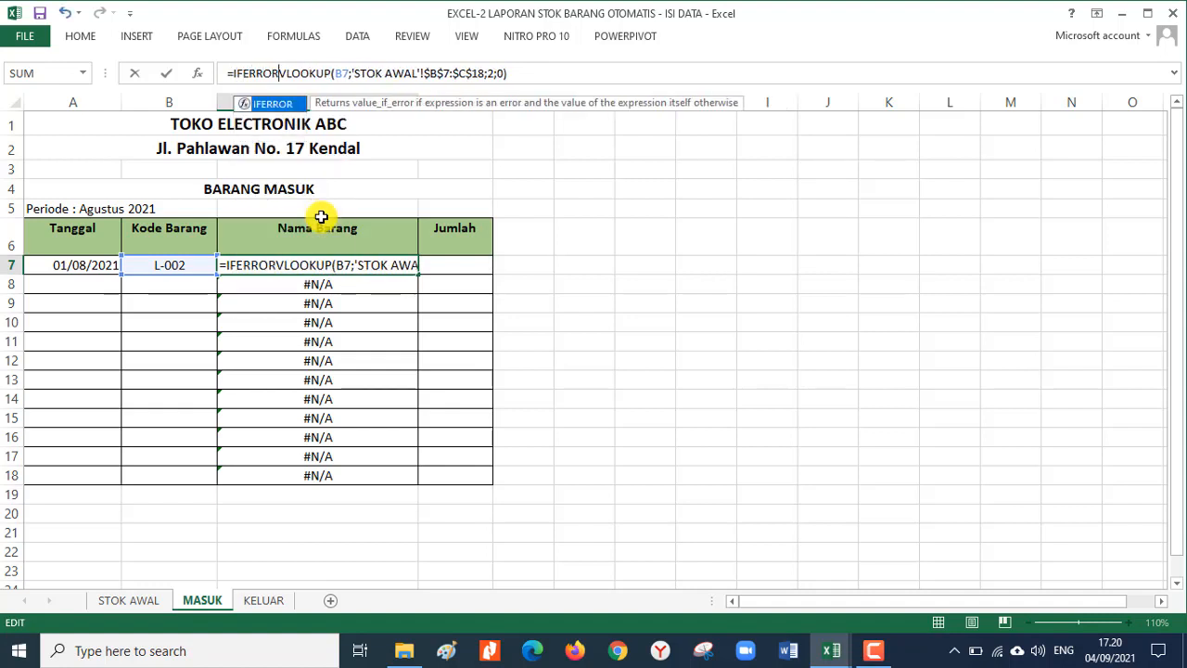
pyautogui.write('(')
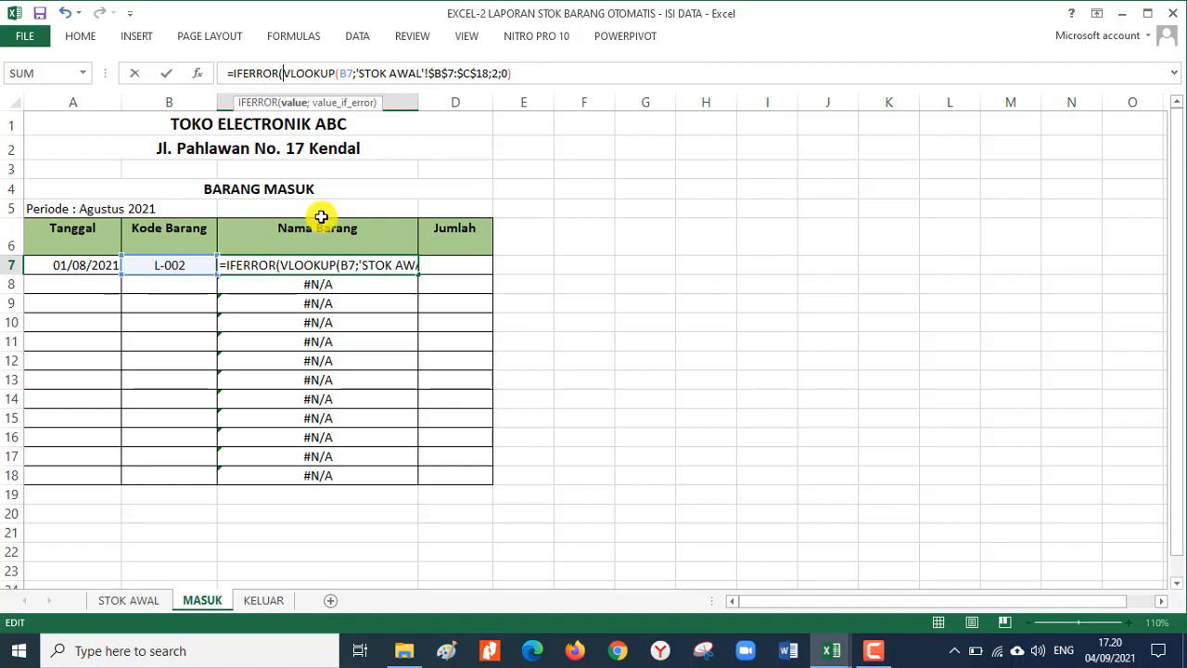
pyautogui.press('End')
pyautogui.write(';""')
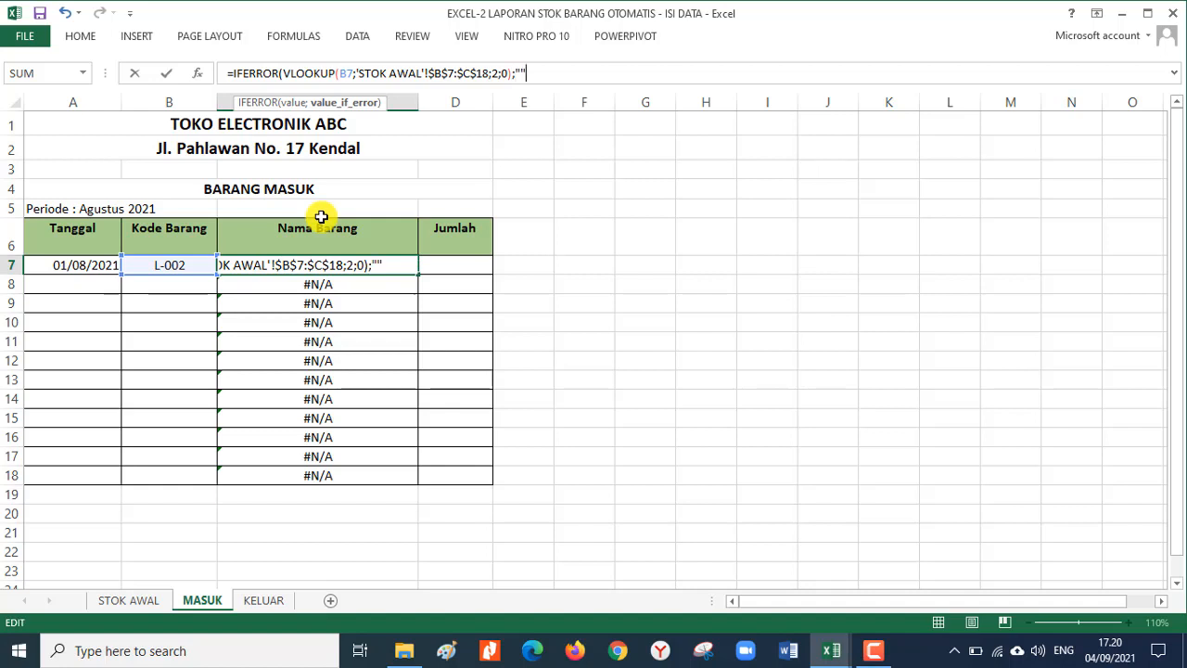
pyautogui.write(')')
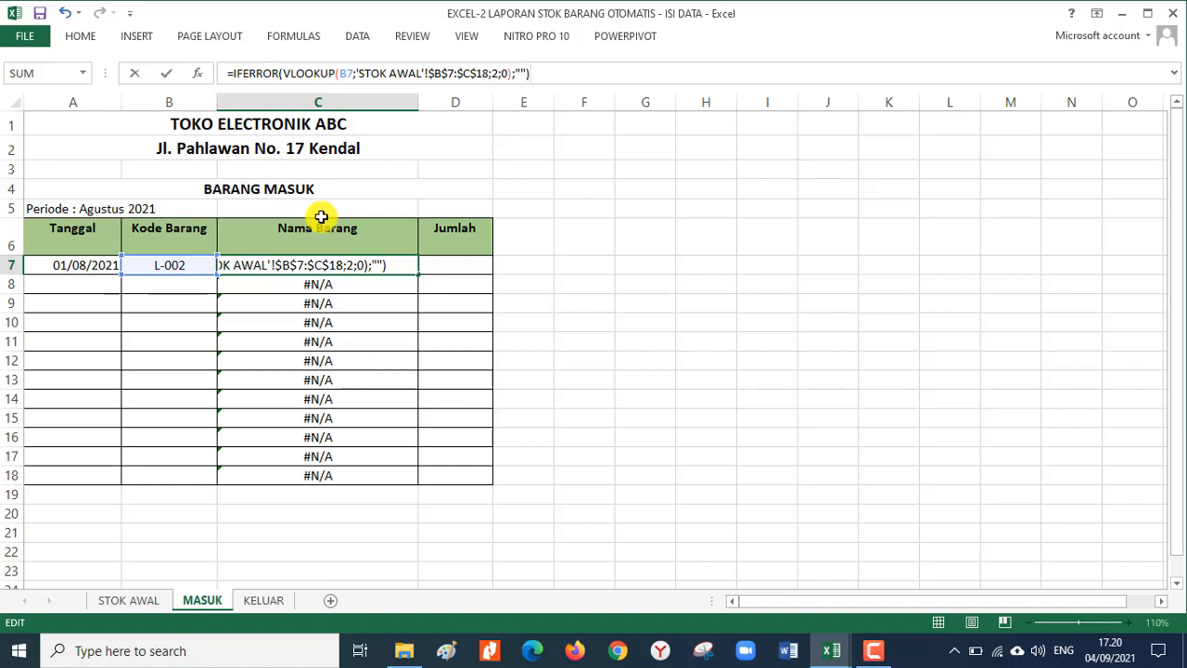
pyautogui.press('Return')
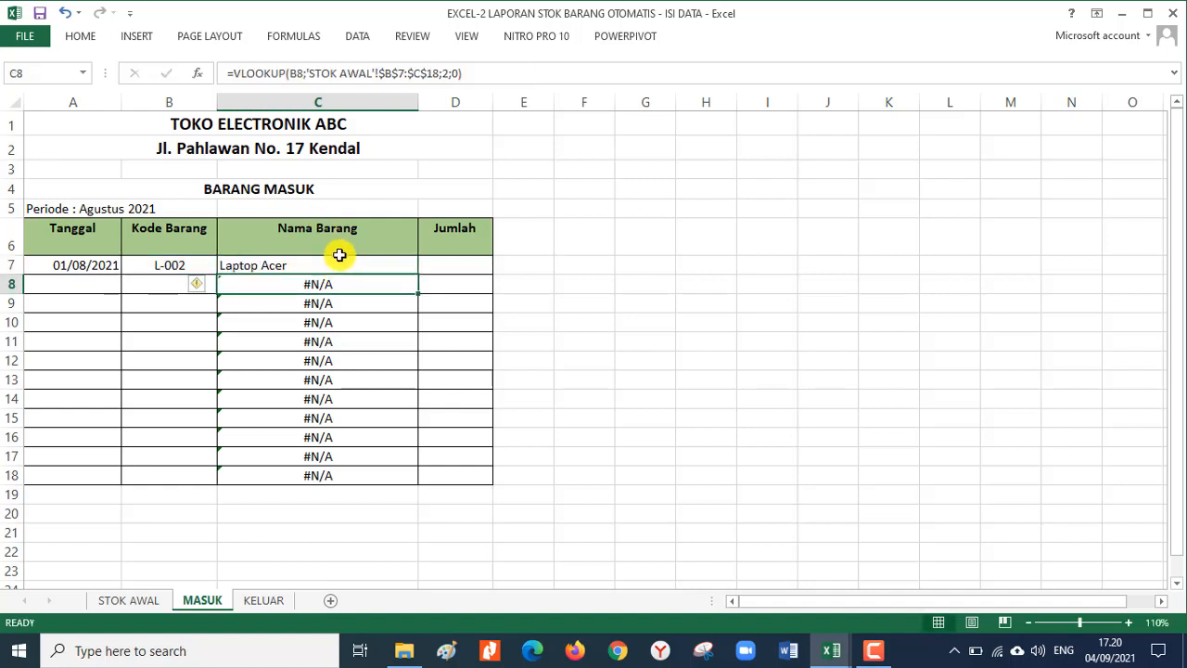
# - Fill the IFERROR formula from C7 down the Nama Barang column to C18
pyautogui.click(340, 261)
pyautogui.doubleClick(418, 276)
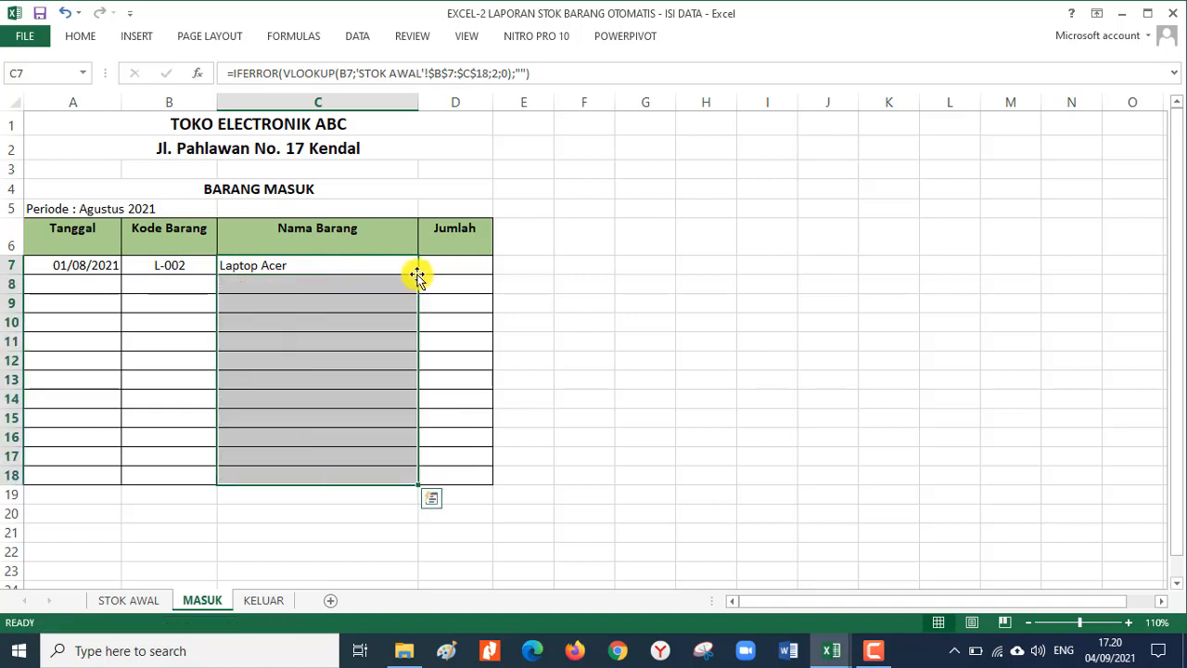
pyautogui.click(325, 284)
# - Choose code L-004 in B11 to test the name lookup in an otherwise blank row
pyautogui.click(171, 283)
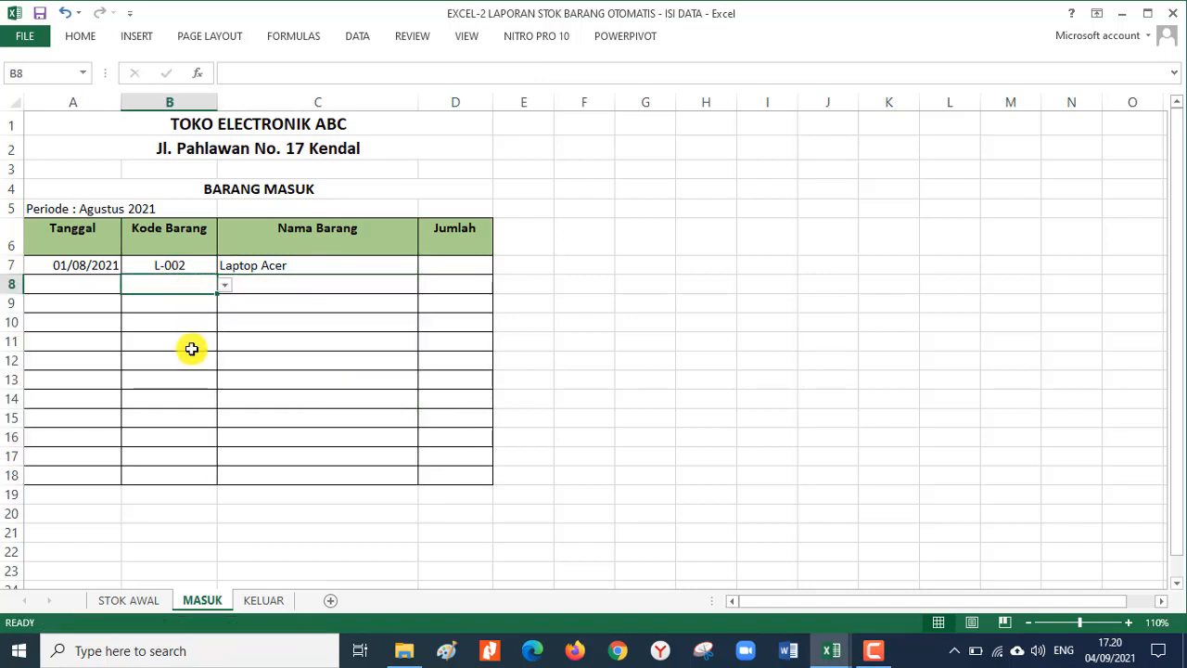
pyautogui.click(191, 348)
pyautogui.click(225, 343)
pyautogui.click(177, 392)
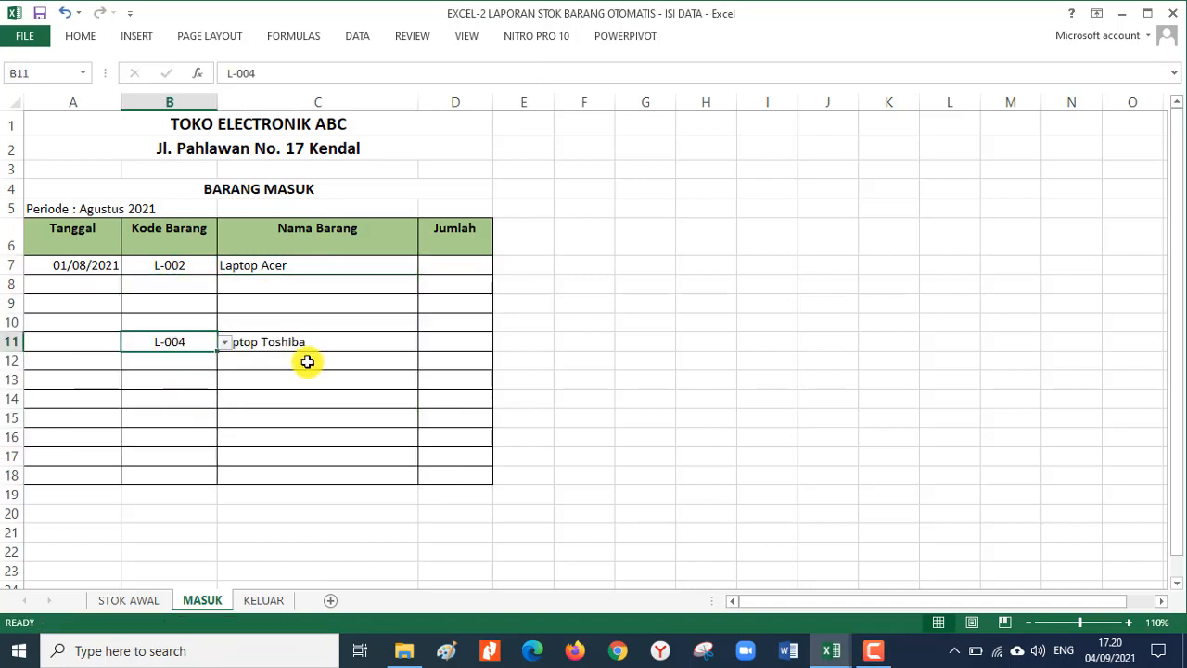
# - Copy the full text of the IFERROR formula in C7, leaving the cell's formula as it is
pyautogui.click(343, 266)
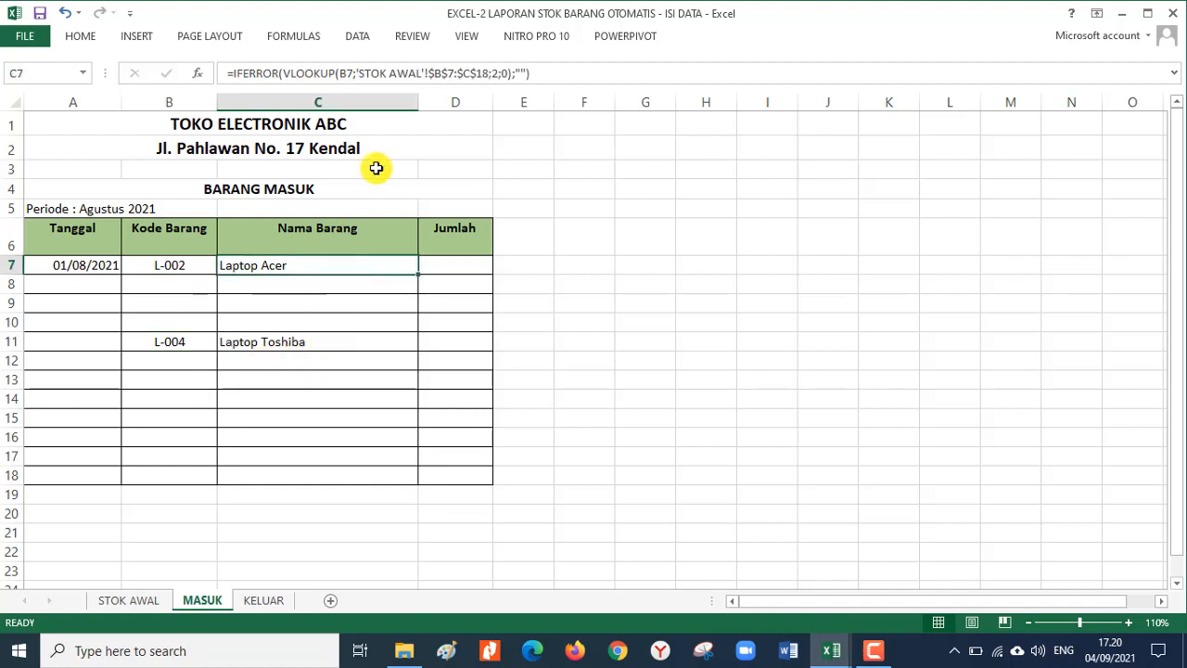
pyautogui.moveTo(533, 74); pyautogui.dragTo(247, 8)
pyautogui.hotkey('ctrl', 'c')
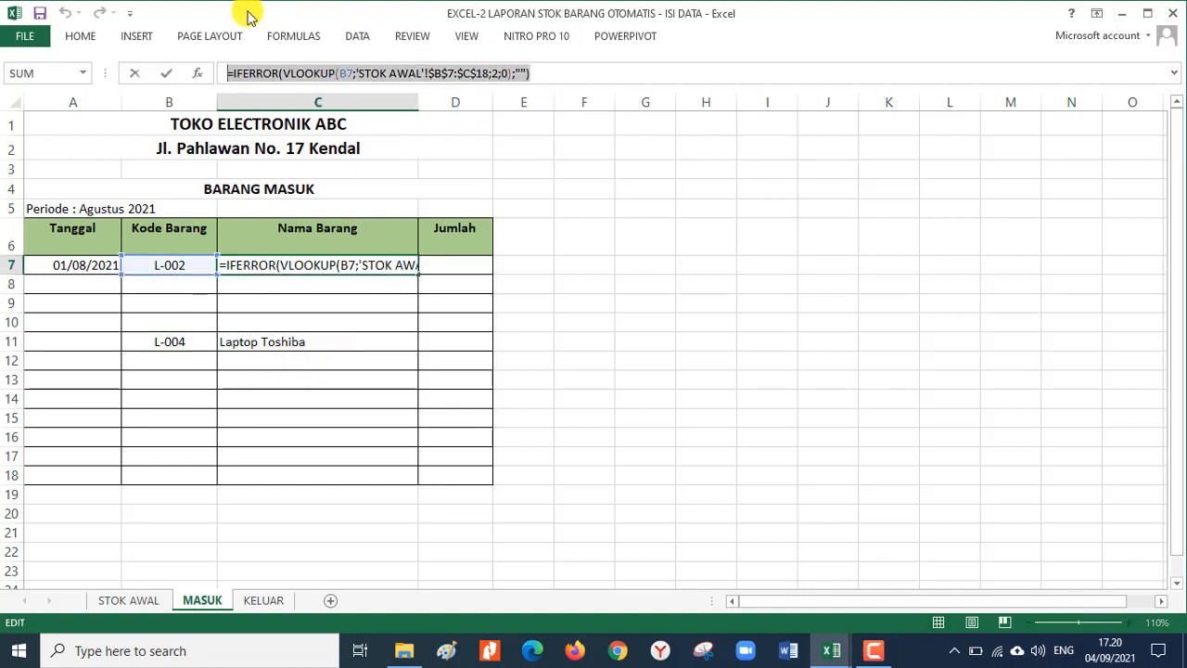
pyautogui.press('Return')
# - Label A19 "NAMA BARANG :" and place the copied IFERROR formula as plain text in A20
pyautogui.click(64, 497)
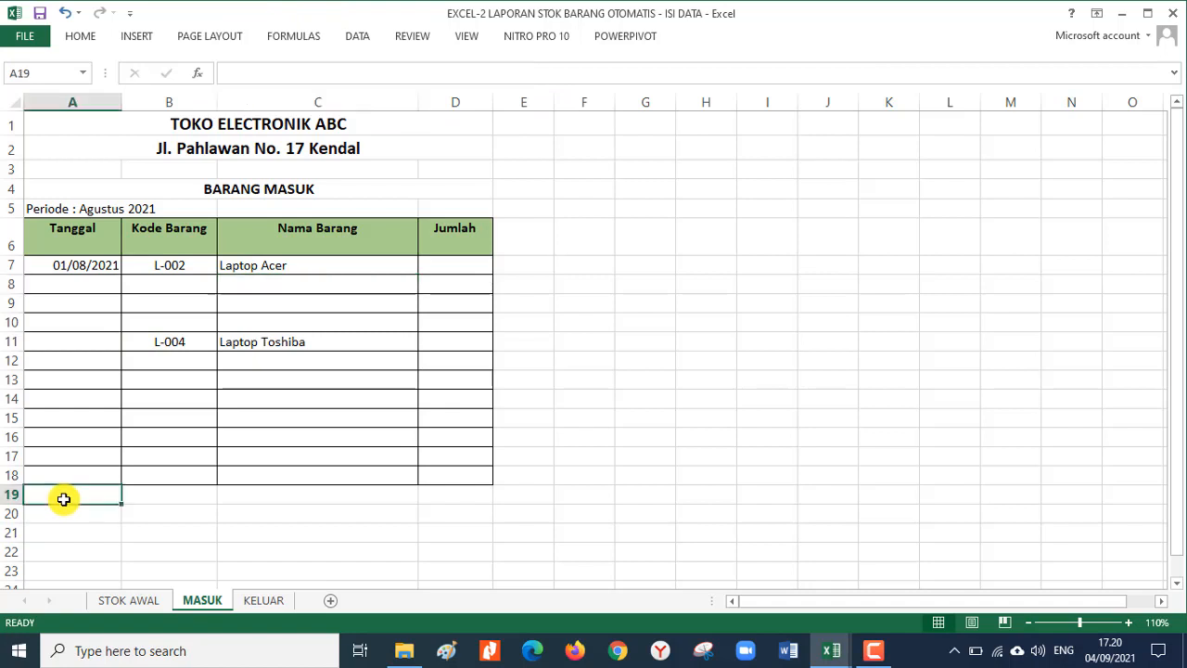
pyautogui.click(72, 517)
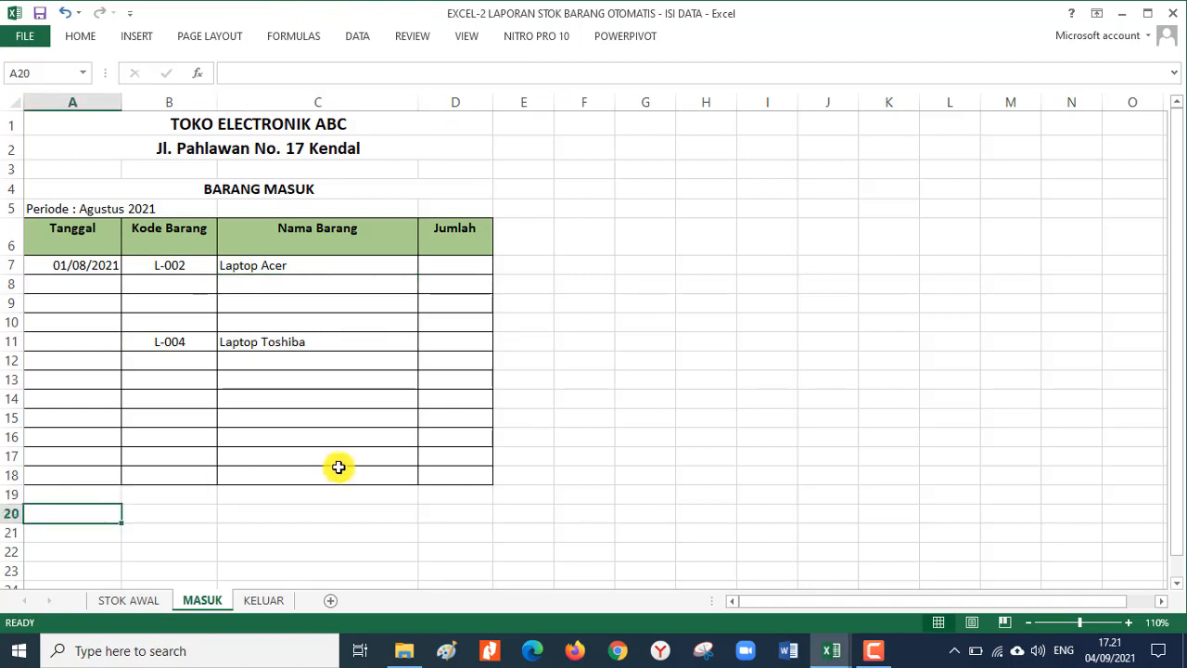
pyautogui.press('Up')
pyautogui.write('NAMA BARANG :')
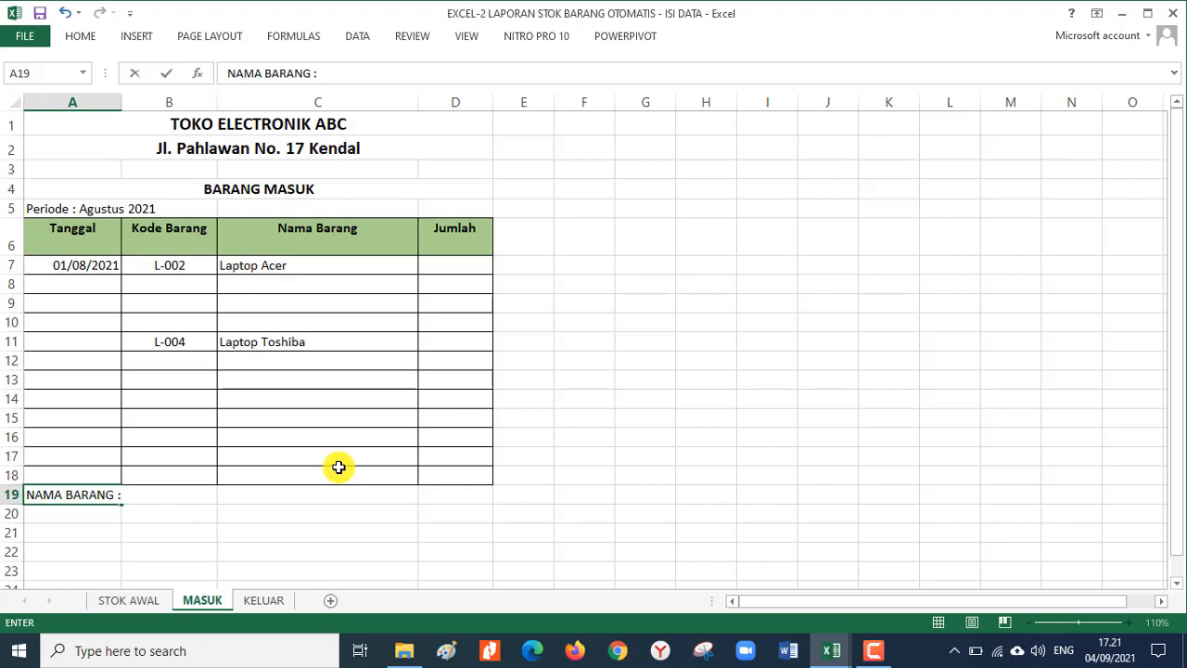
pyautogui.press('Return')
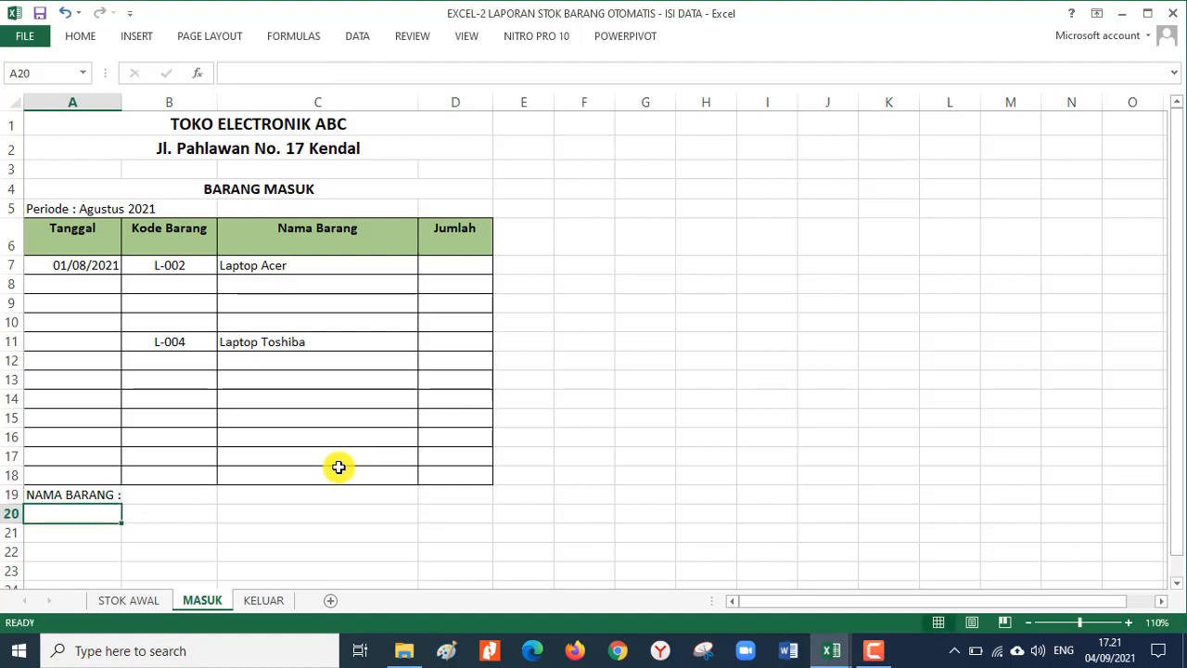
pyautogui.hotkey('ctrl', 'v')
pyautogui.press('Return')
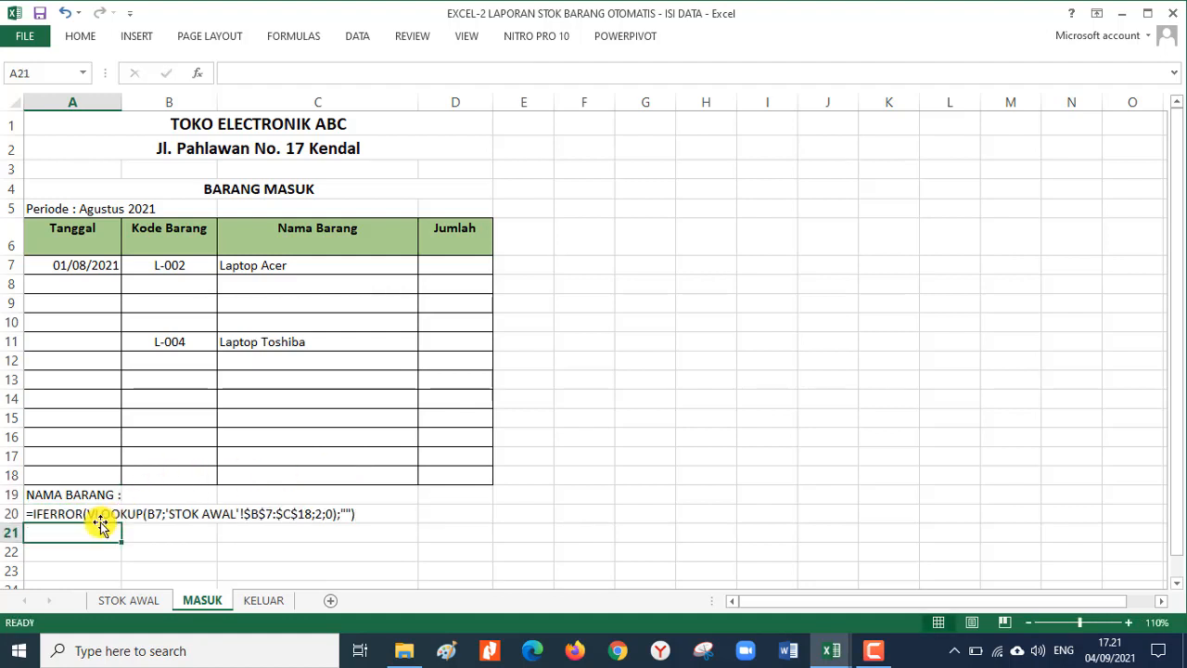
# - Format the formula text in A20 with font size 22 and a red font color
pyautogui.click(74, 514)
pyautogui.click(80, 37)
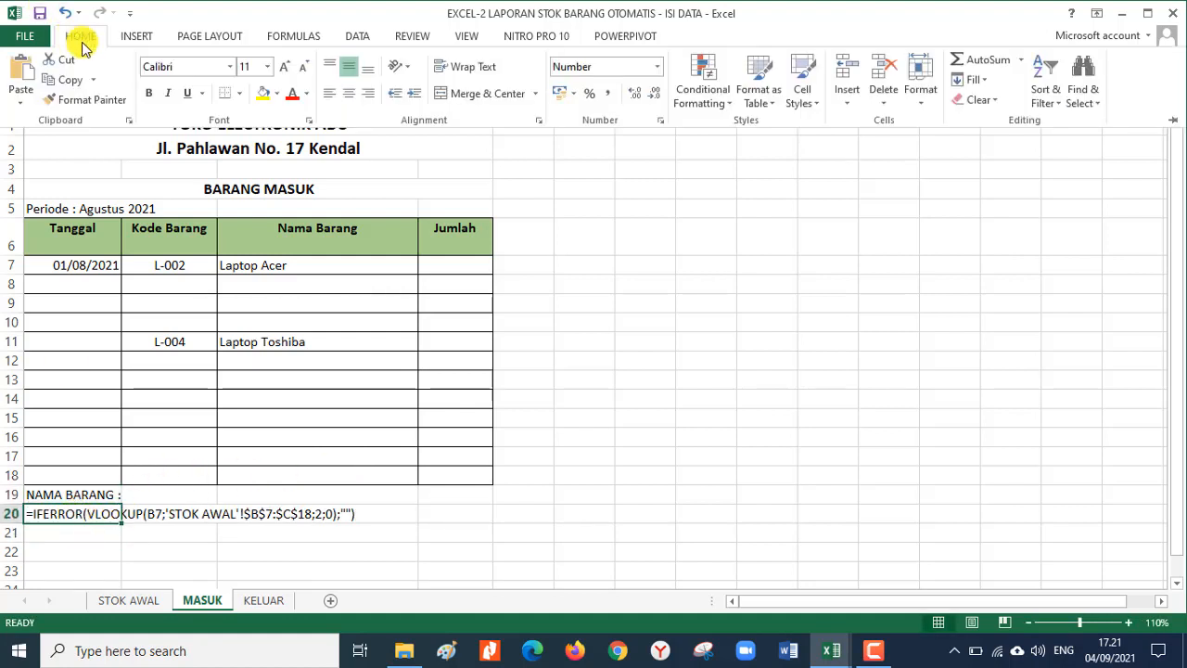
pyautogui.click(267, 67)
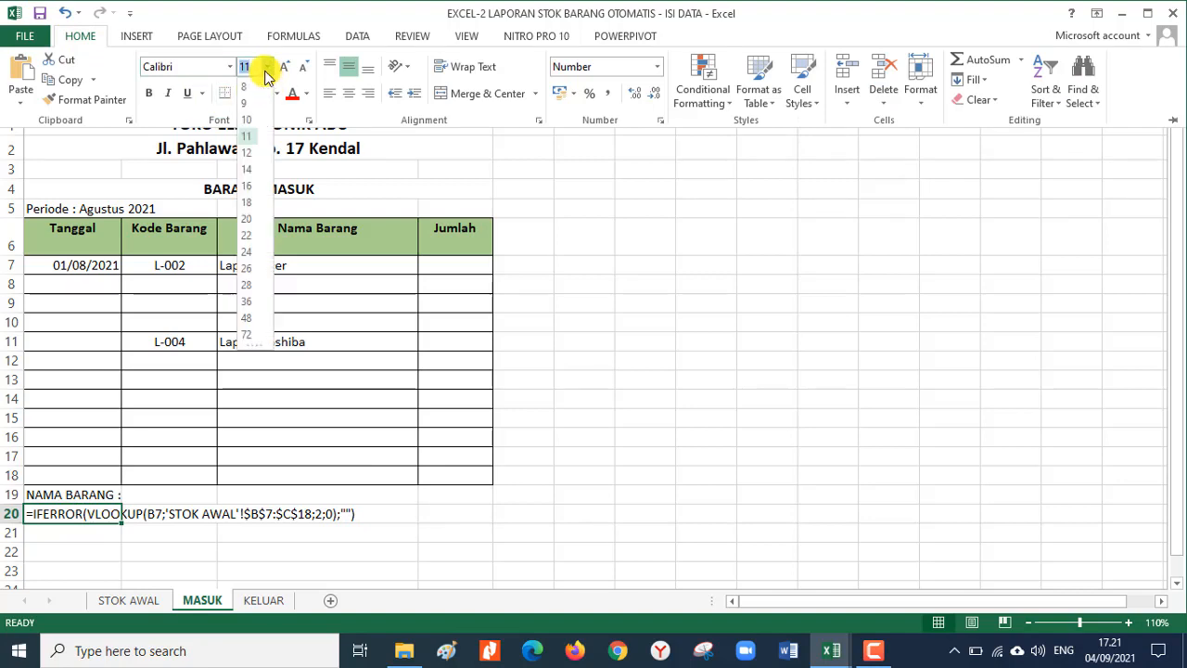
pyautogui.click(249, 243)
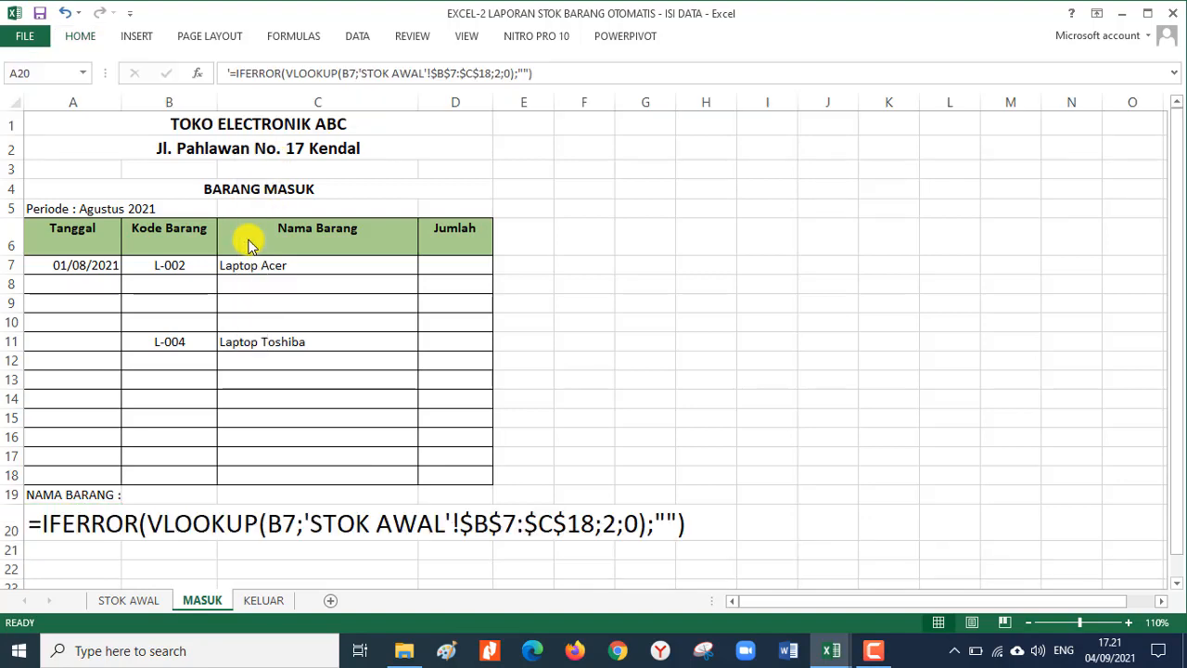
pyautogui.click(80, 36)
pyautogui.click(289, 93)
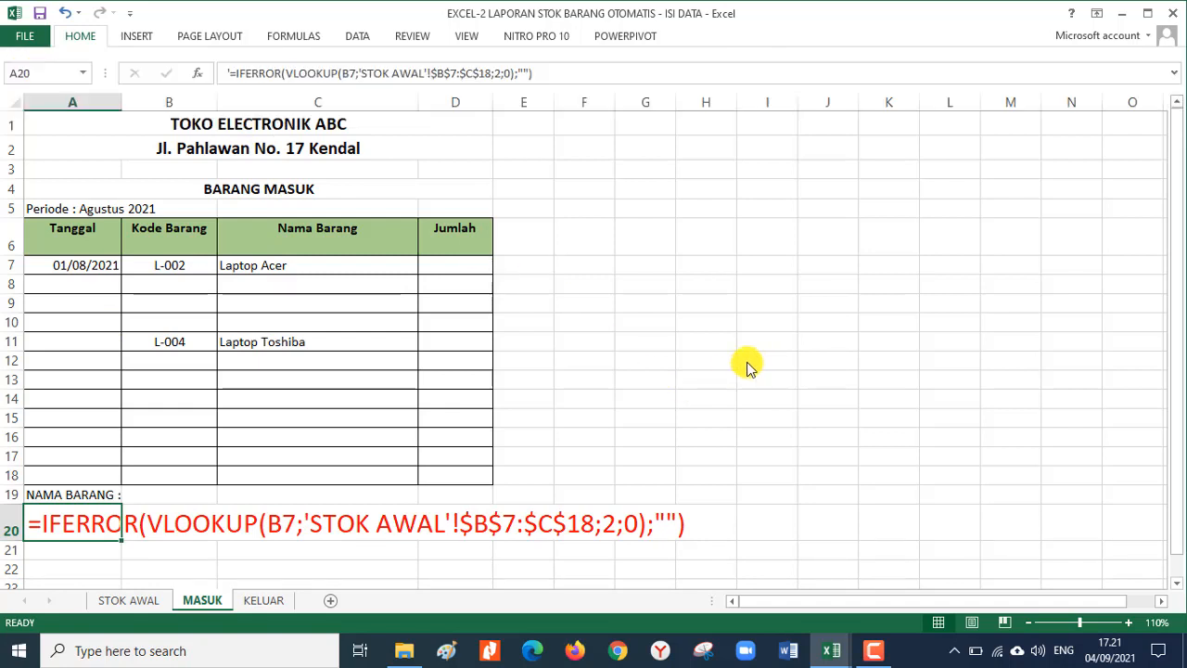
pyautogui.click(716, 399)
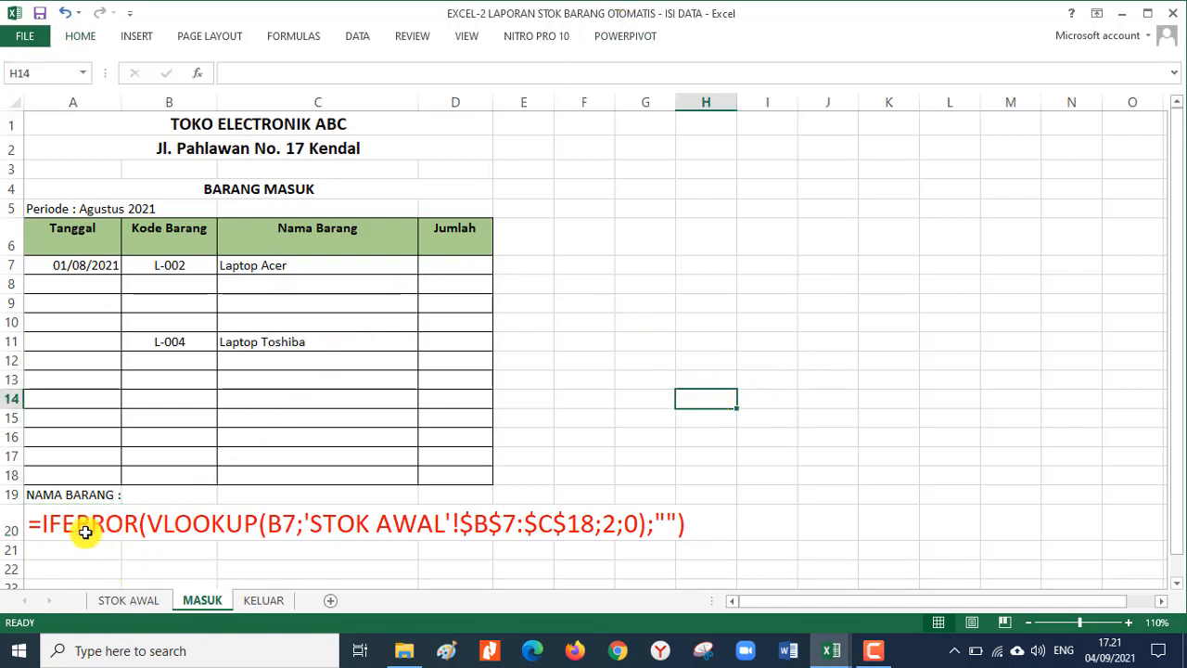
# - Clear the test entry in B11:C11 and enter 10 as the Jumlah in D7
pyautogui.moveTo(196, 344); pyautogui.dragTo(273, 337)
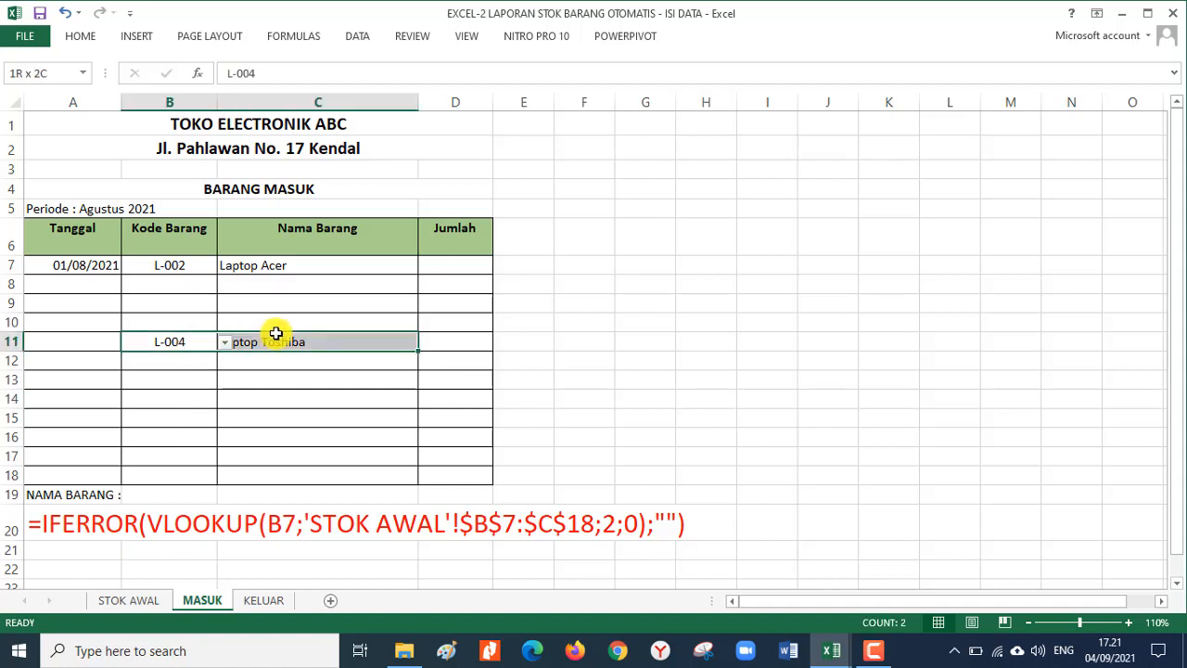
pyautogui.press('Delete')
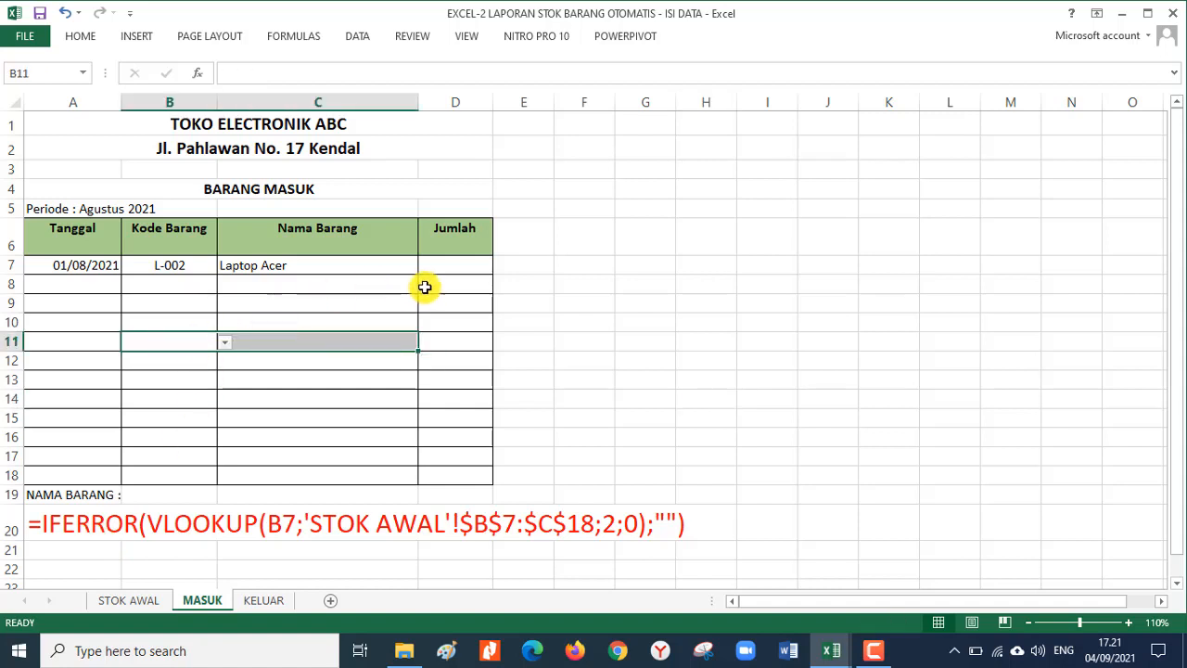
pyautogui.click(459, 271)
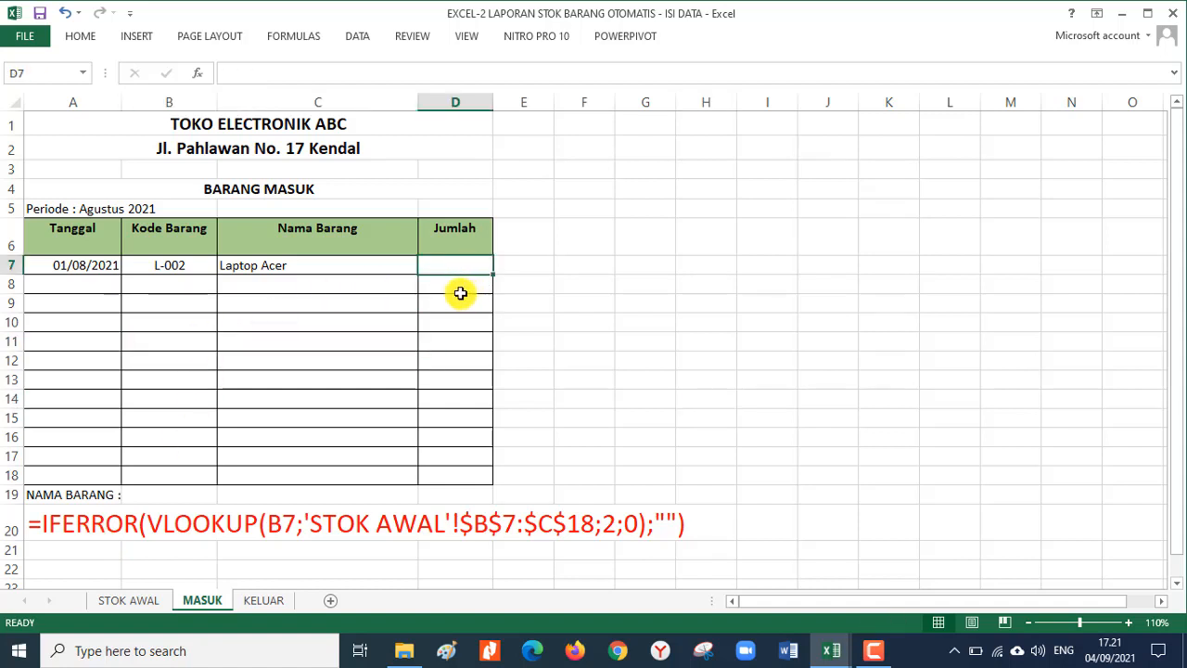
pyautogui.write('10')
pyautogui.press('Return')
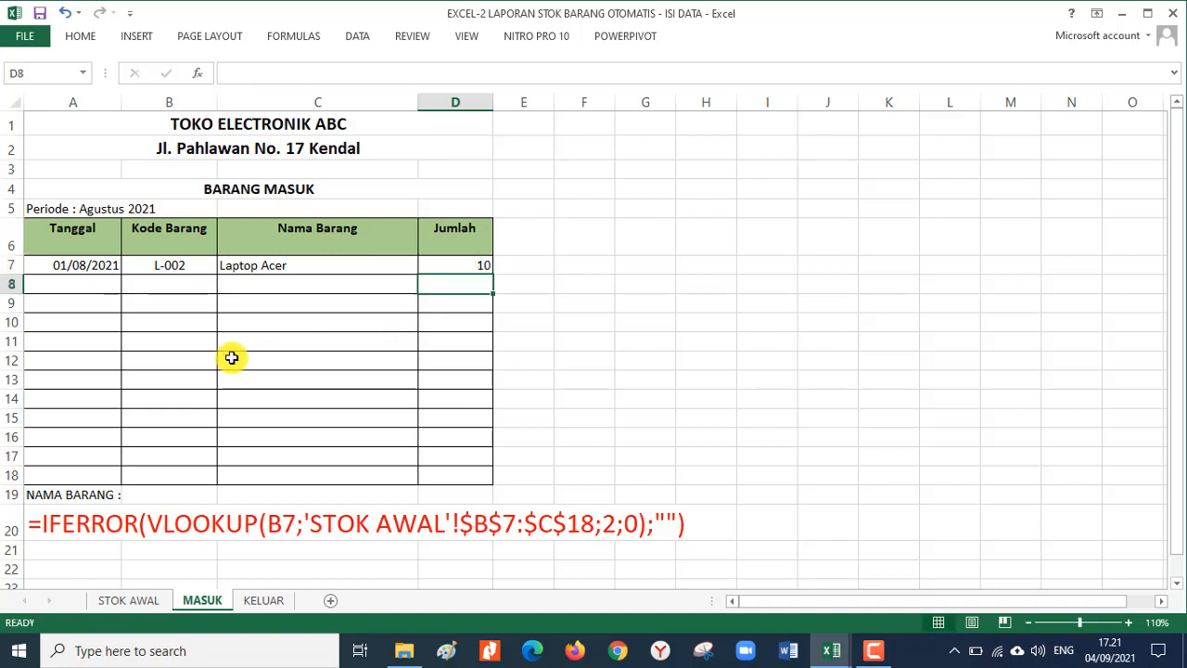
# - Choose code P-001 in B8 and enter 20 as its Jumlah in D8
pyautogui.click(172, 286)
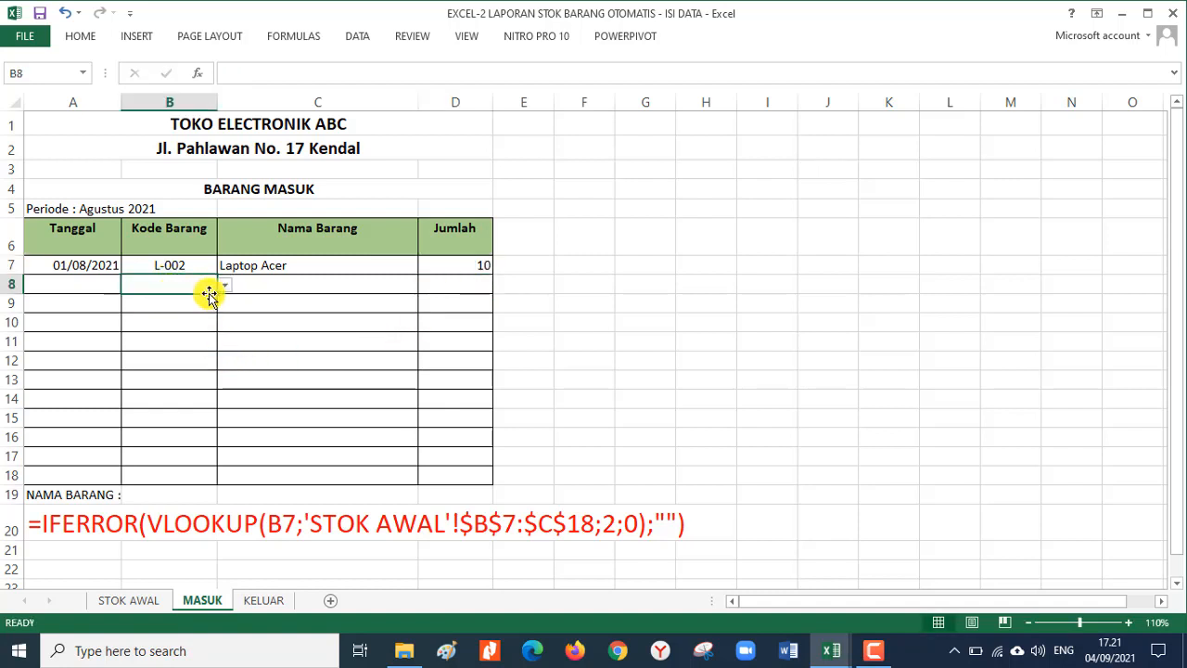
pyautogui.click(225, 286)
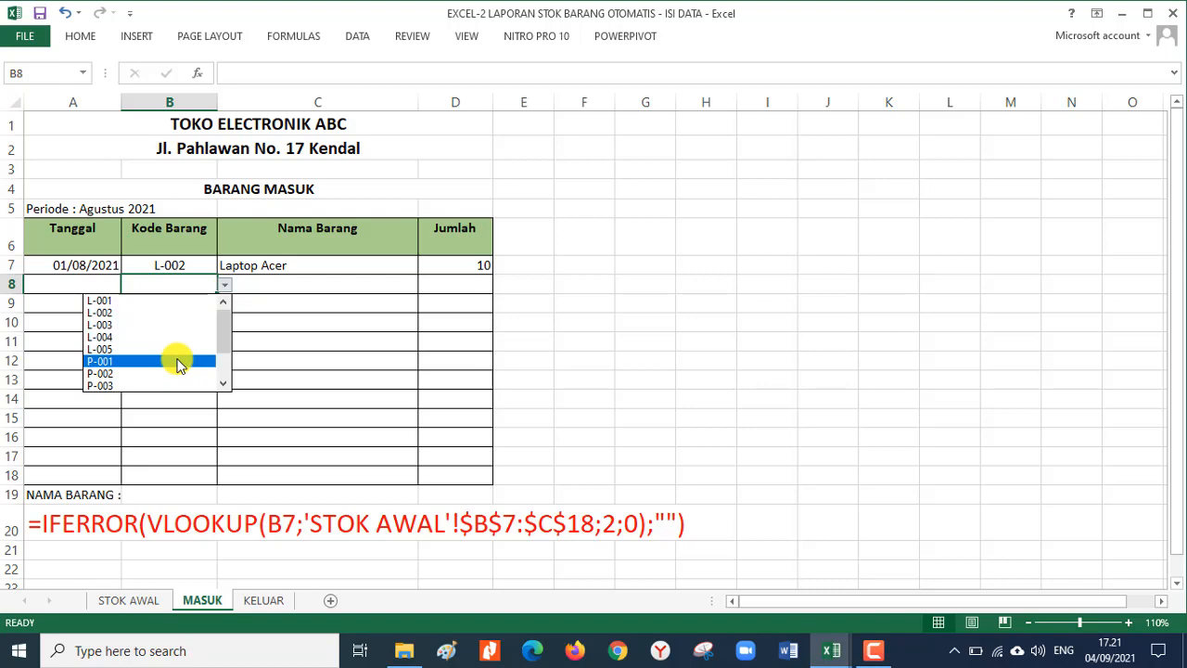
pyautogui.click(179, 362)
pyautogui.click(440, 285)
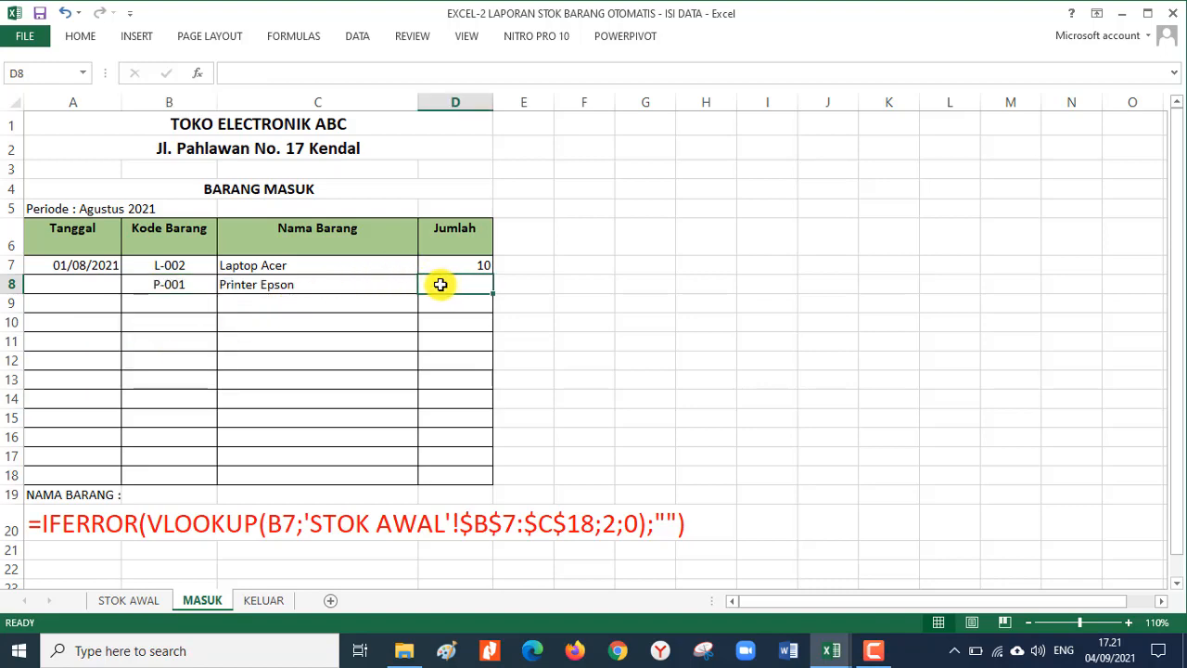
pyautogui.write('20')
pyautogui.press('Return')
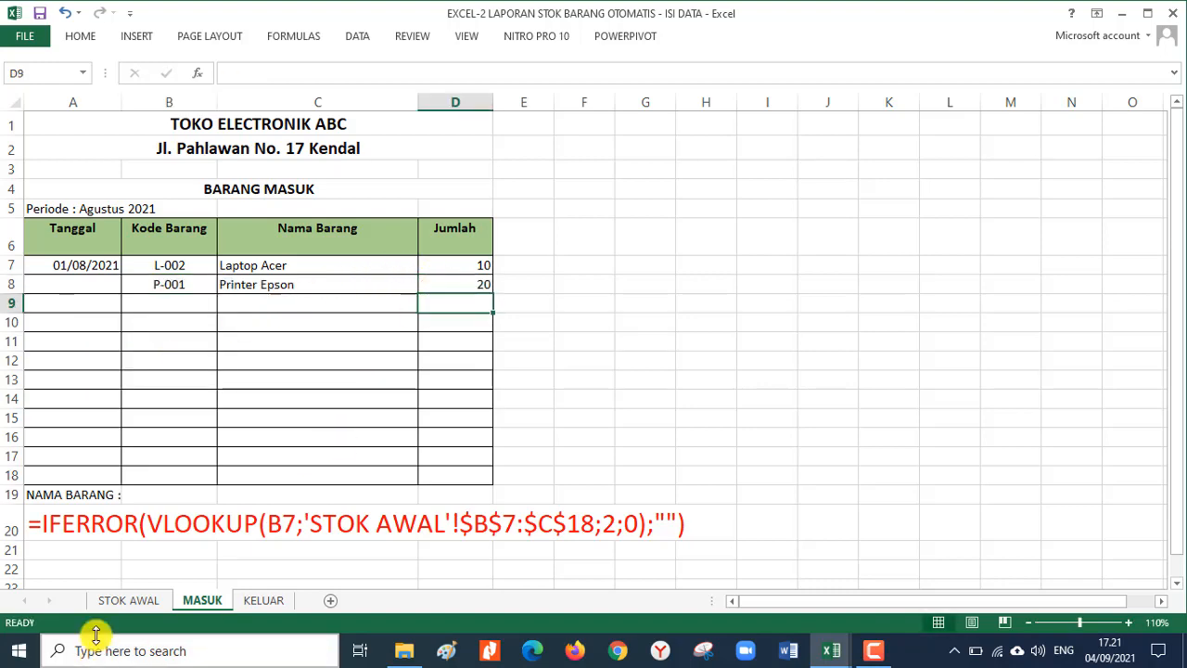
# - Review the STOK AWAL item list, and examine the MASUK name formulas in C9 and C7 with the code in B7
pyautogui.click(128, 600)
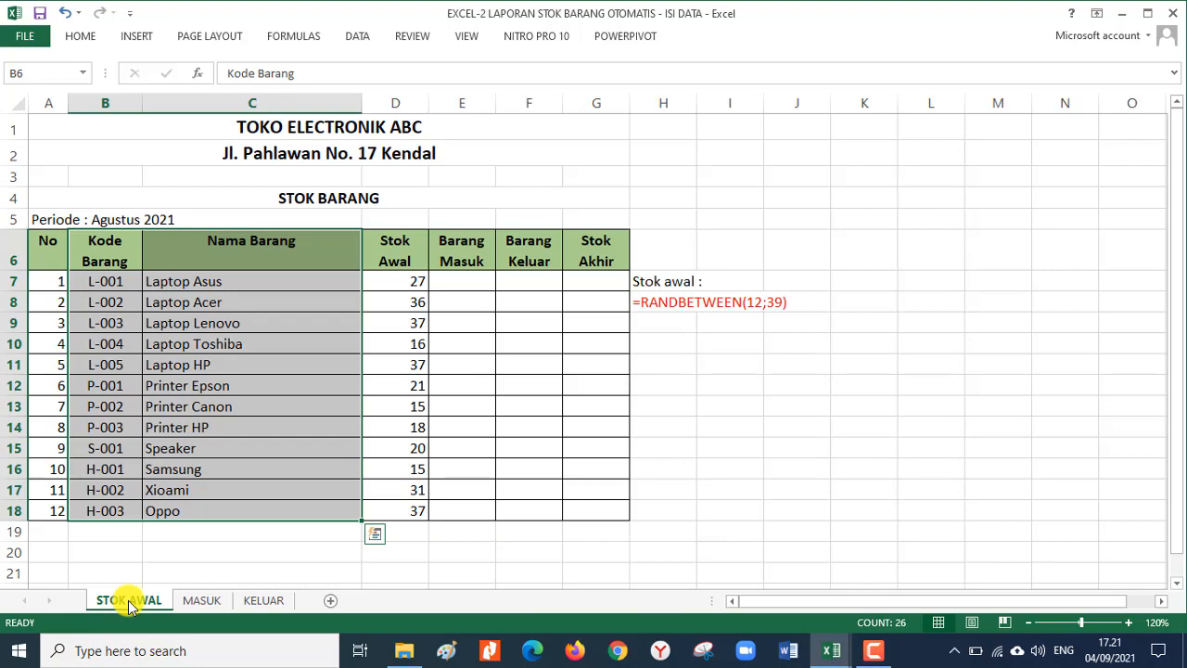
pyautogui.click(201, 600)
pyautogui.click(336, 306)
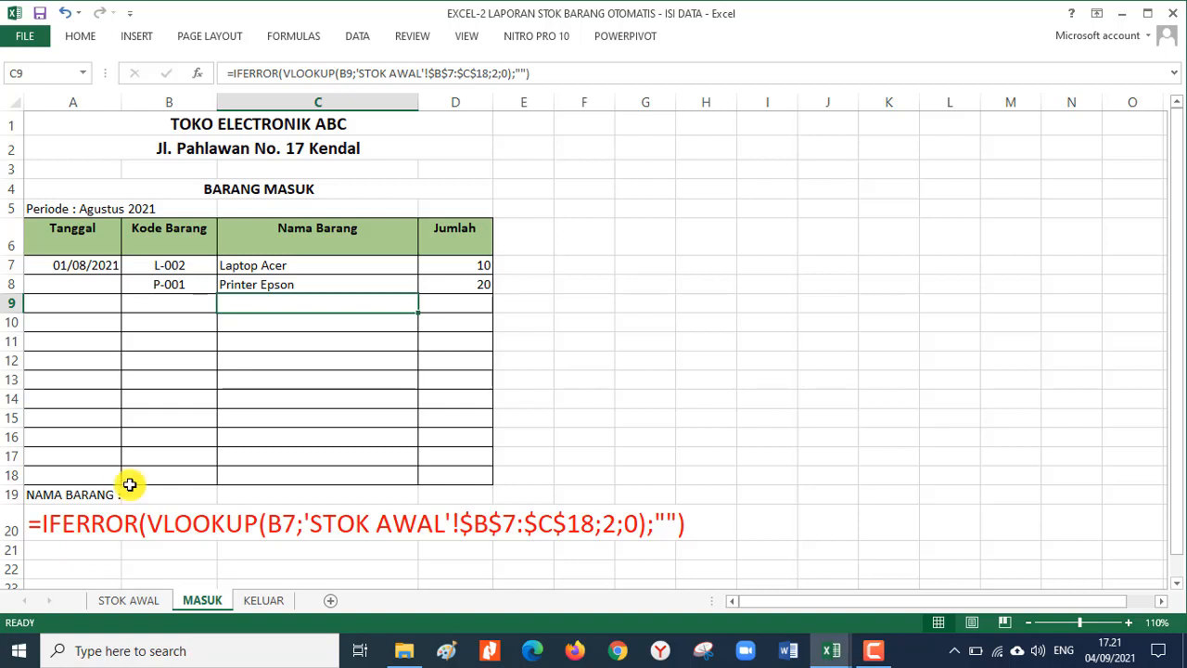
pyautogui.click(318, 264)
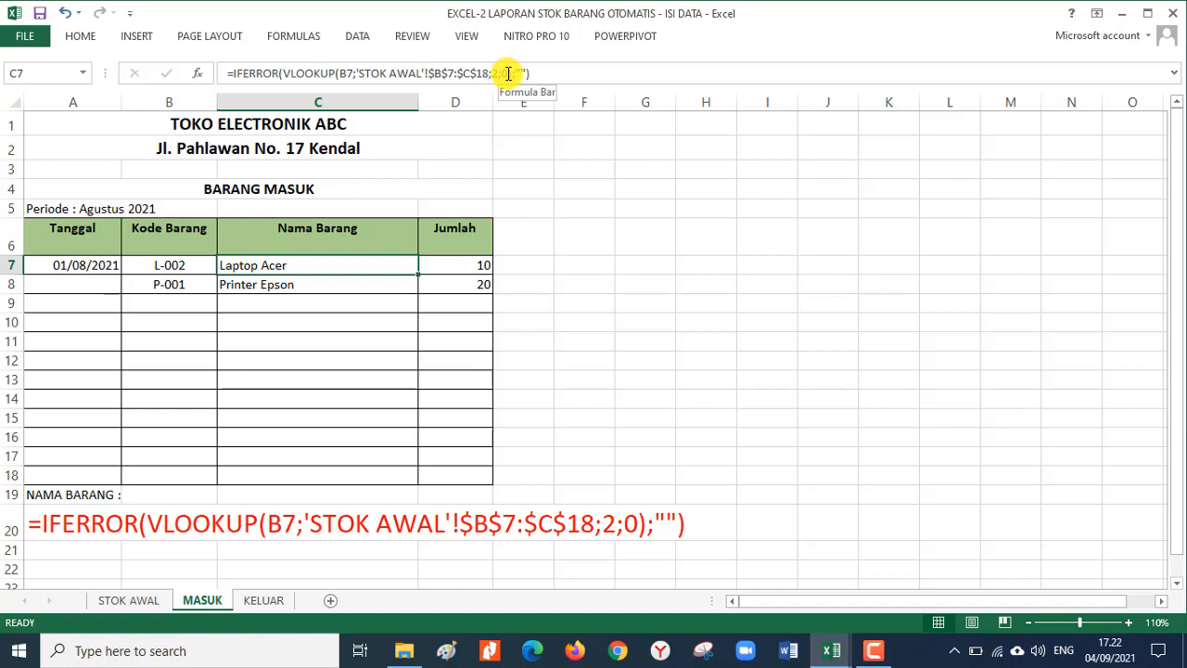
pyautogui.click(192, 263)
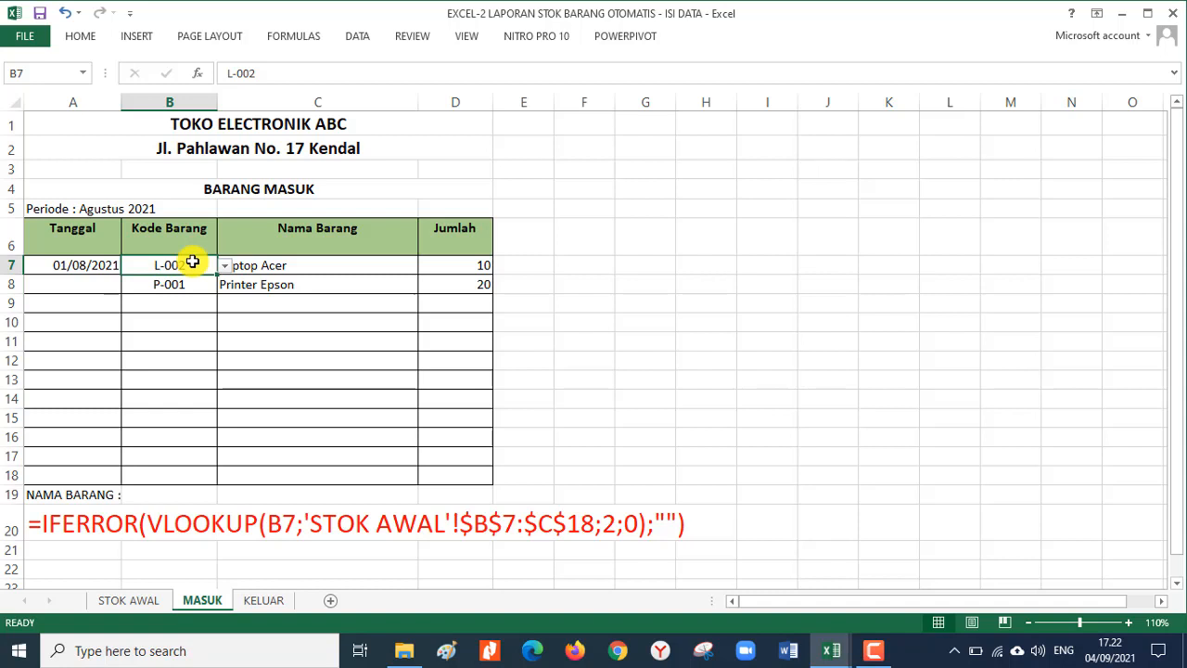
pyautogui.click(301, 266)
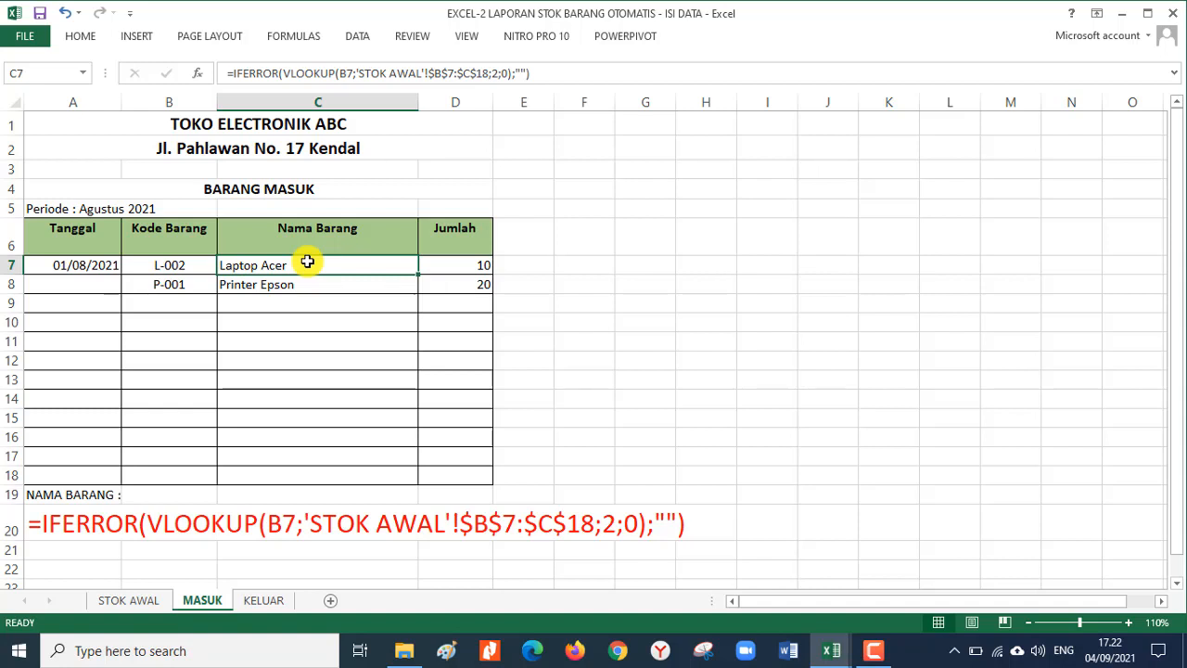
pyautogui.click(172, 269)
pyautogui.click(268, 270)
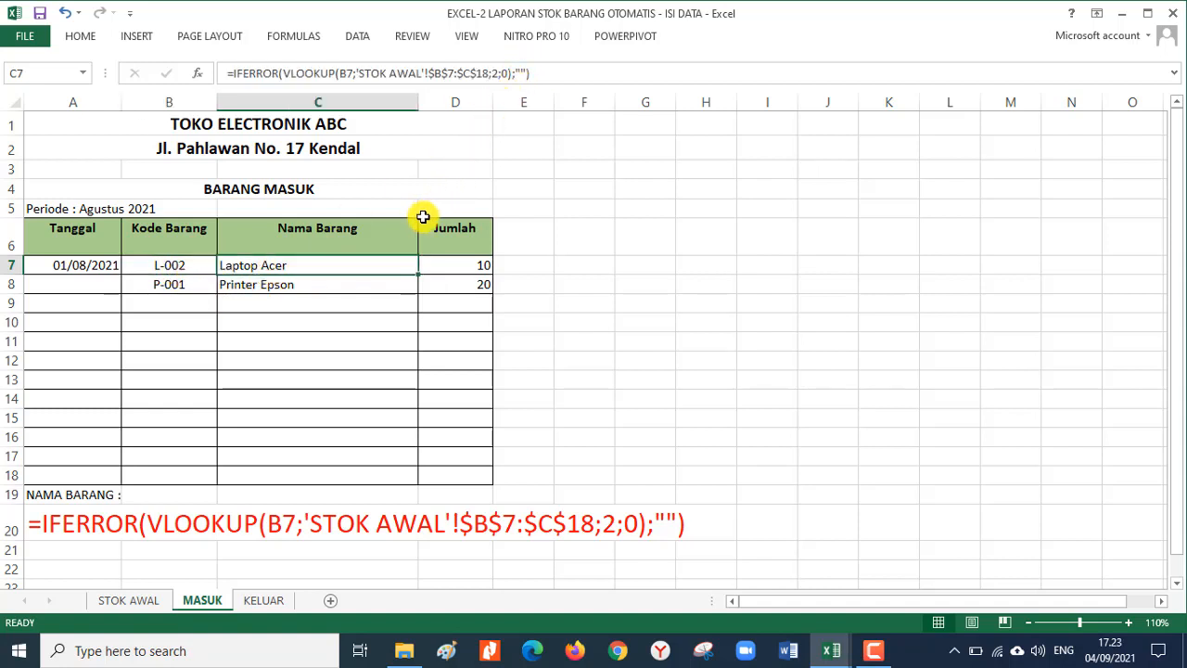
# - Set the VLOOKUP's range_lookup argument in C7 to FALSE and fill the formula down to C18
pyautogui.click(503, 72)
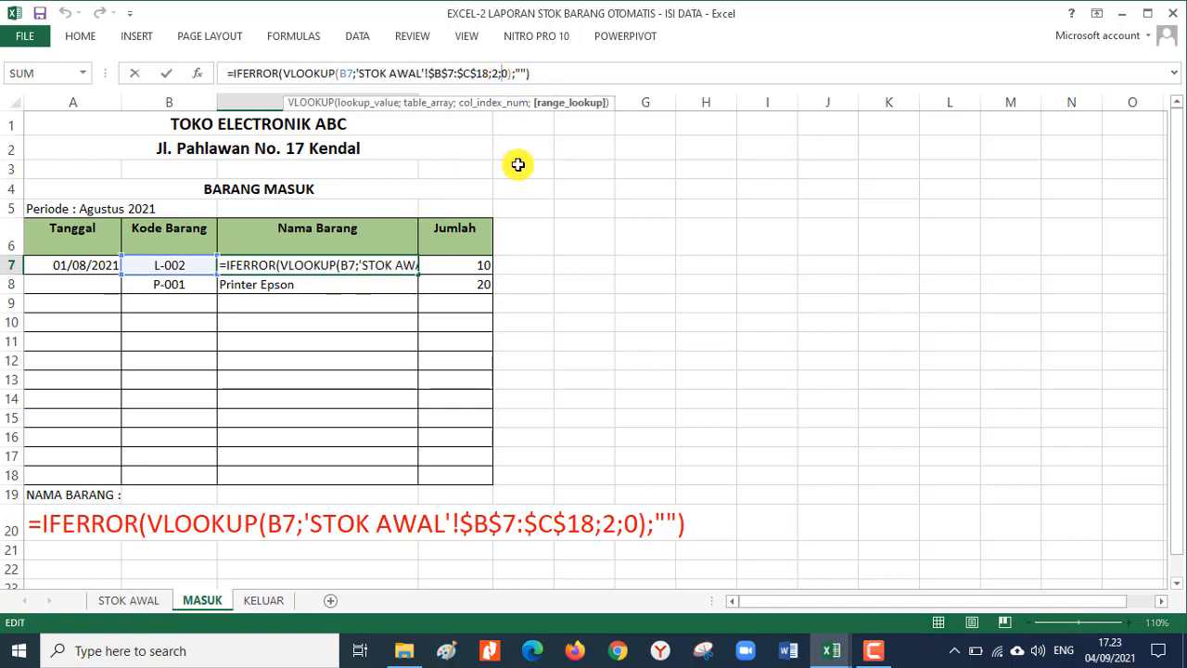
pyautogui.press('BackSpace')
pyautogui.write('FALSE')
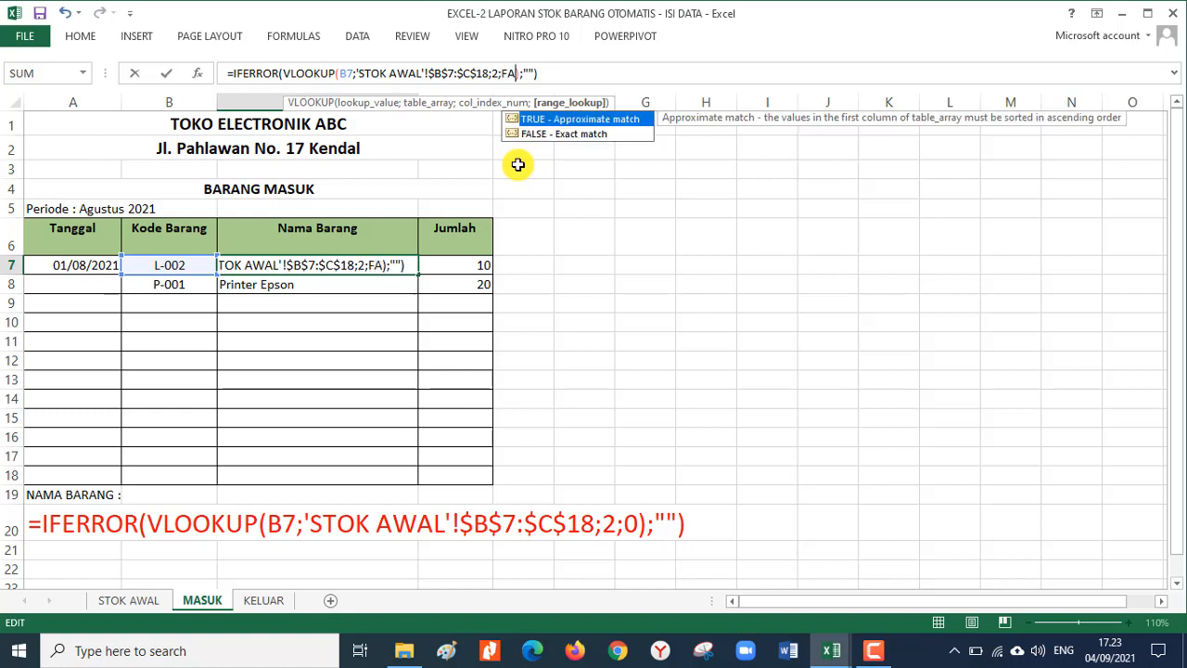
pyautogui.press('Return')
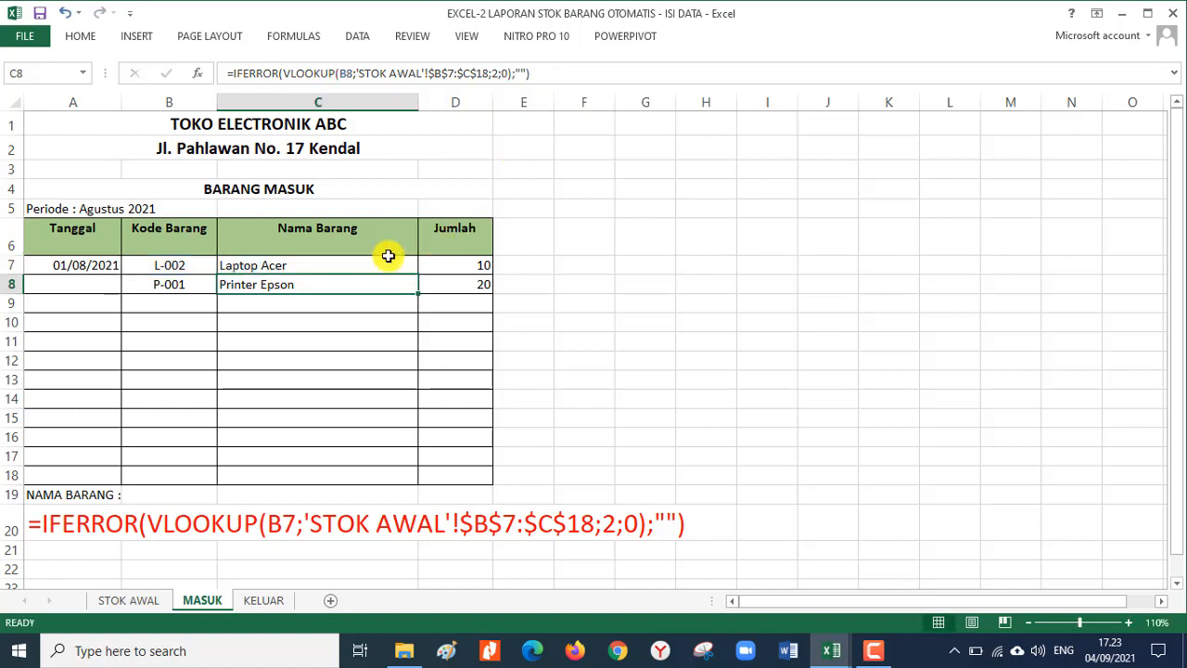
pyautogui.click(408, 265)
pyautogui.moveTo(419, 274); pyautogui.dragTo(385, 483)
# - Set the VLOOKUP's range_lookup argument in MASUK C7 to 0 and fill the formula down the Nama Barang column
pyautogui.click(379, 266)
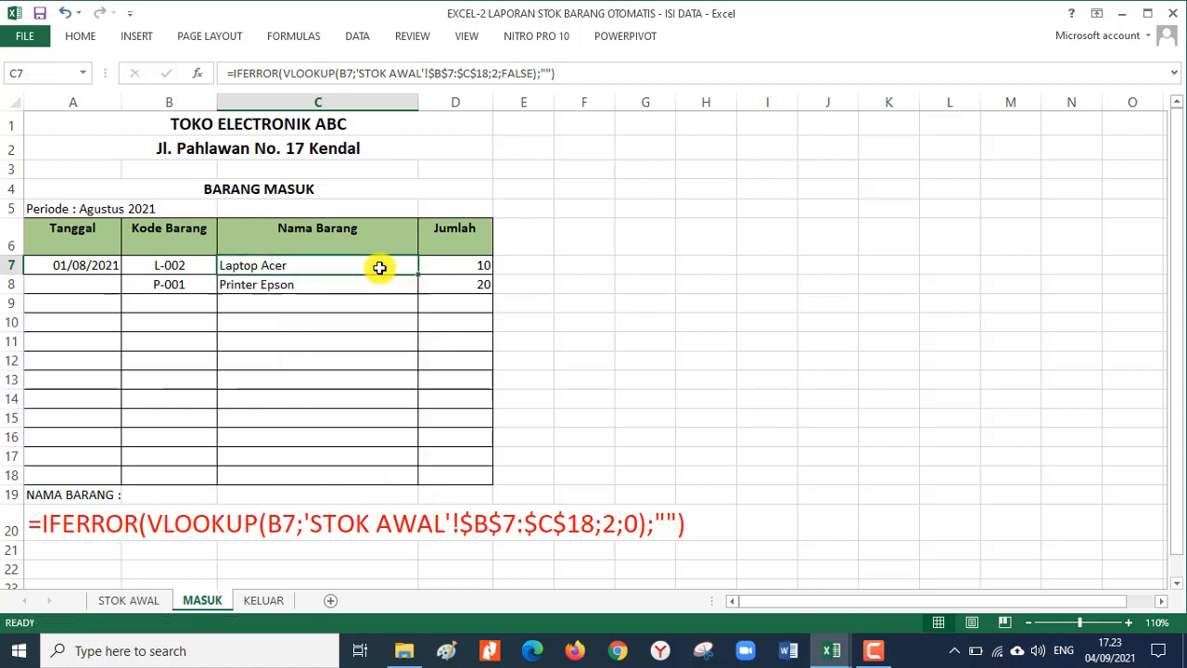
pyautogui.click(533, 71)
pyautogui.moveTo(532, 71); pyautogui.dragTo(501, 73)
pyautogui.press('Return')
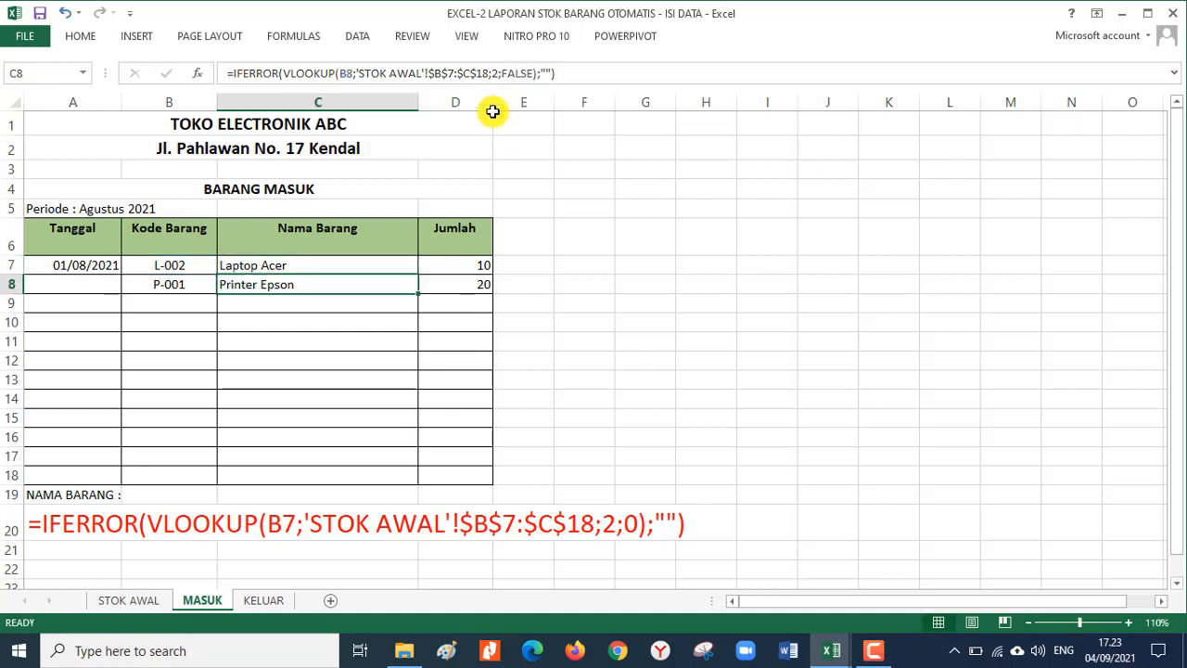
pyautogui.click(402, 265)
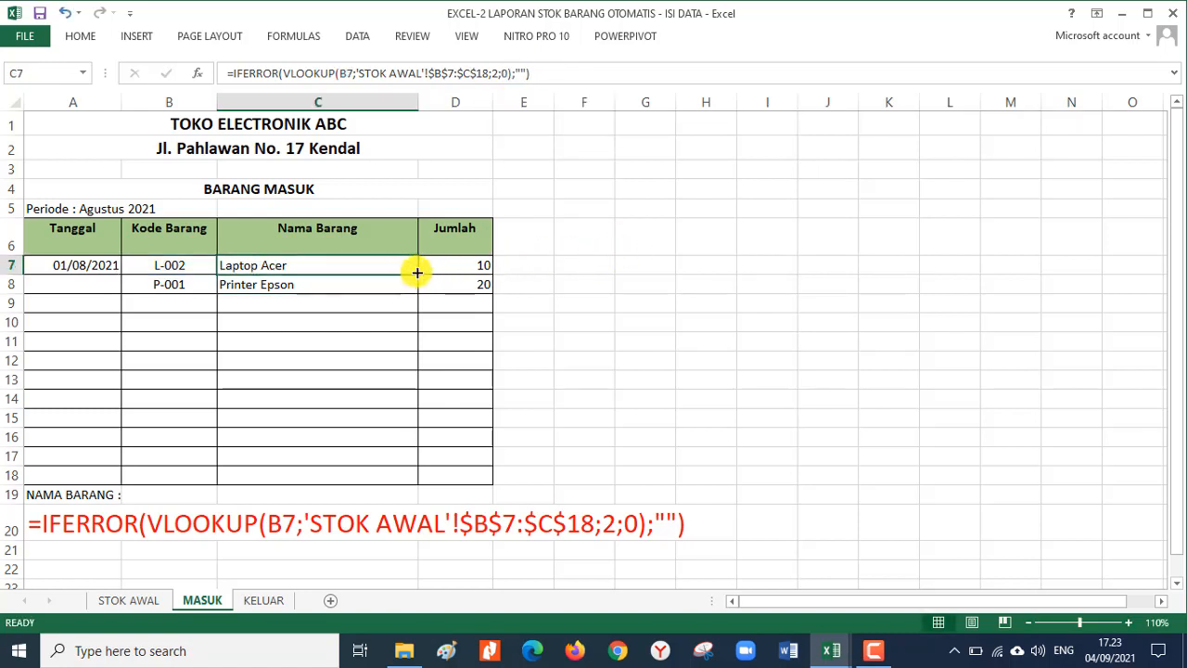
pyautogui.doubleClick(417, 272)
pyautogui.click(379, 267)
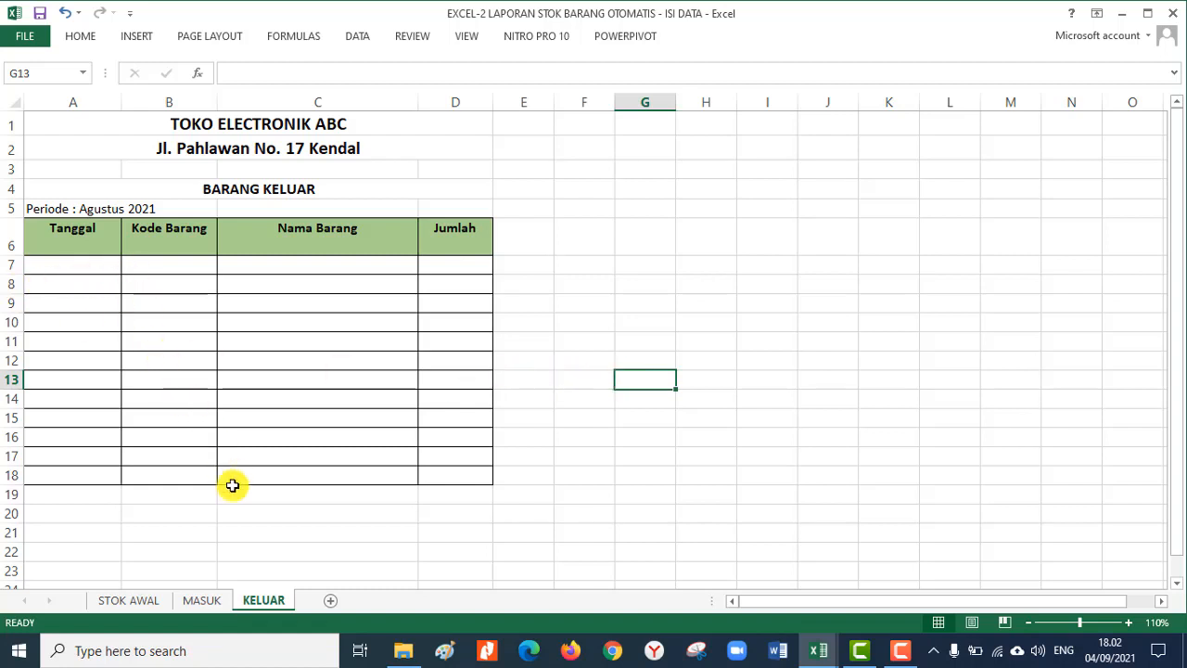
# - Enter the date 2/8/2021 as the first Tanggal in A7 of the KELUAR sheet
pyautogui.click(218, 603)
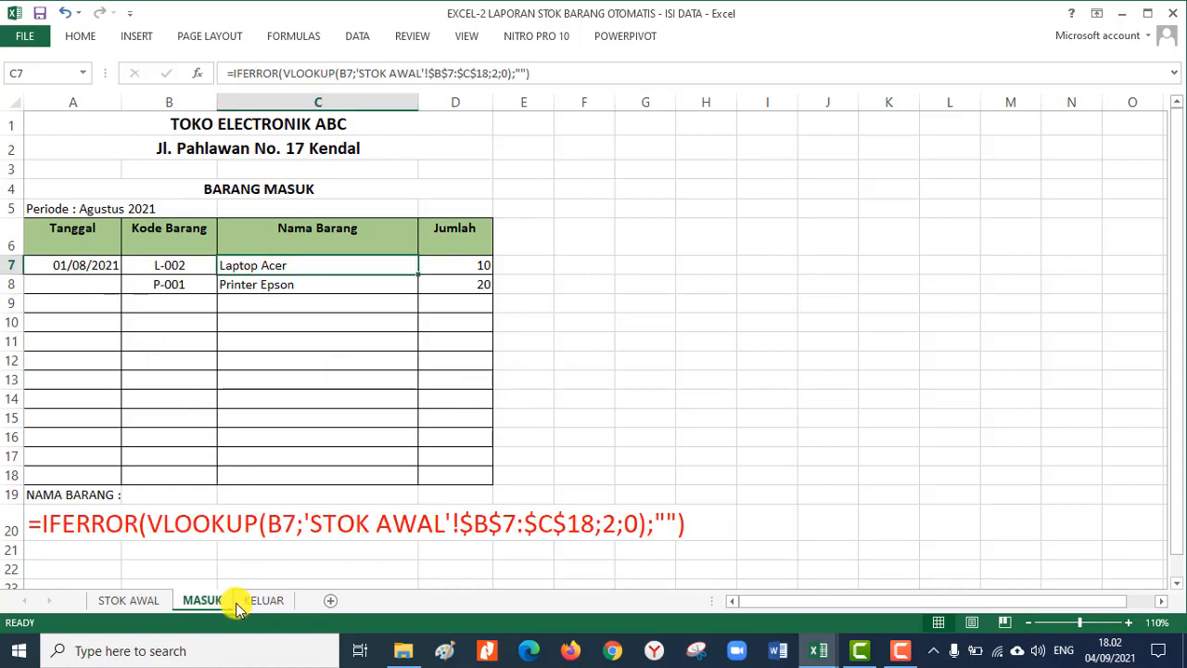
pyautogui.click(264, 603)
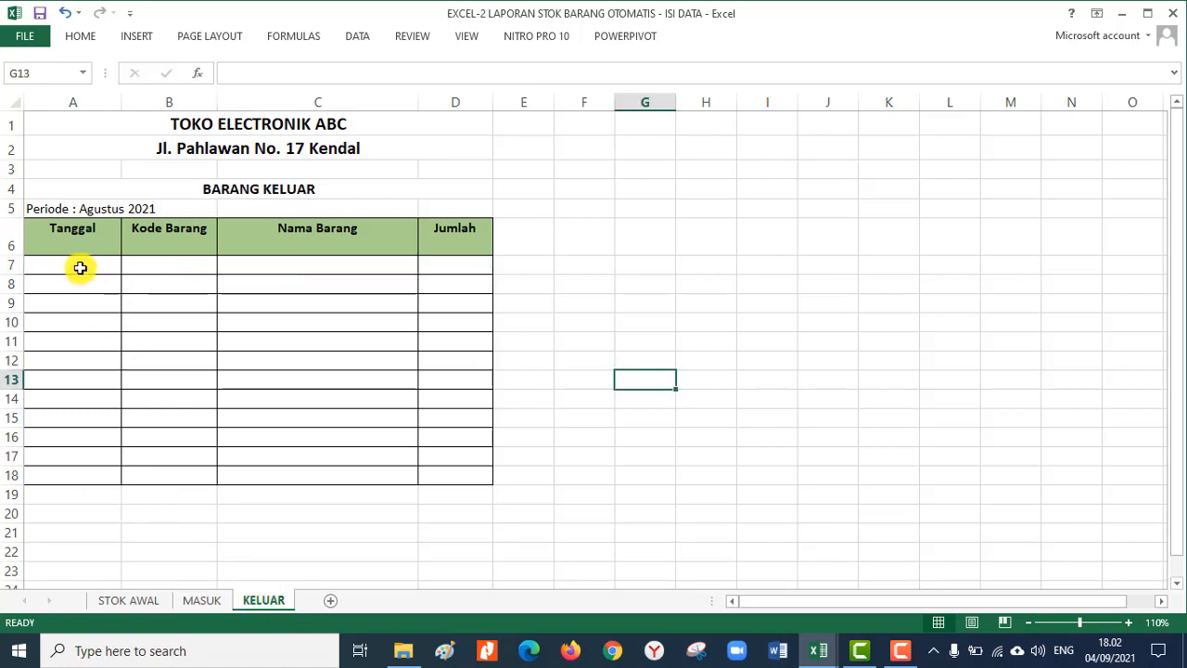
pyautogui.click(80, 267)
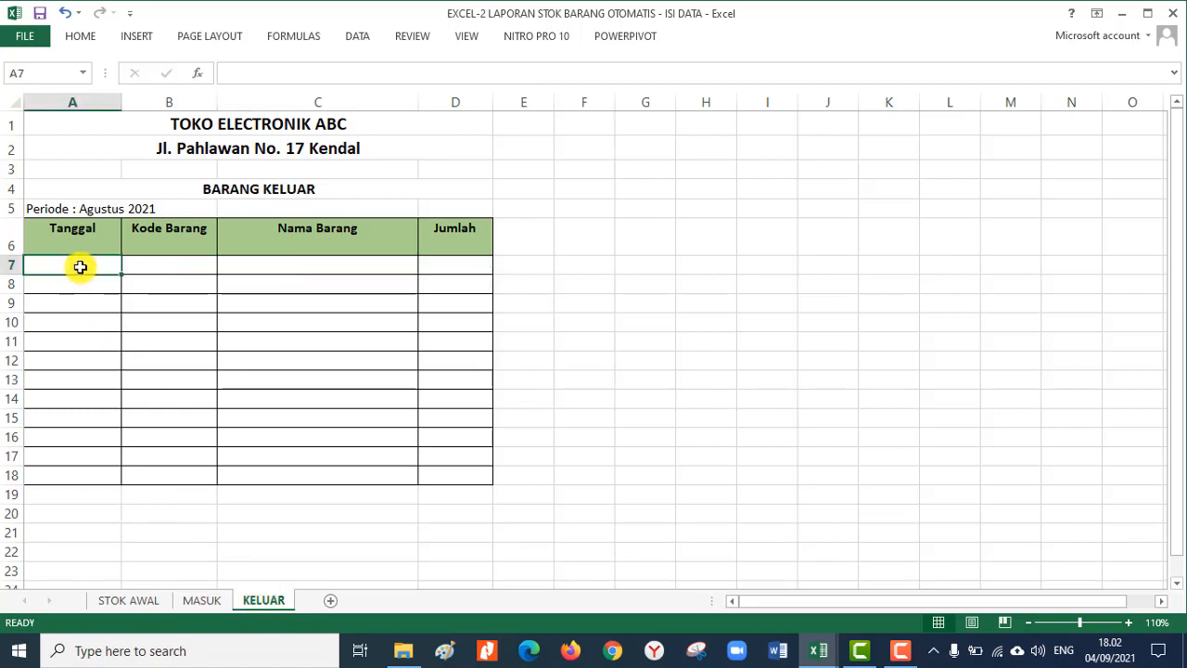
pyautogui.write('2/0')
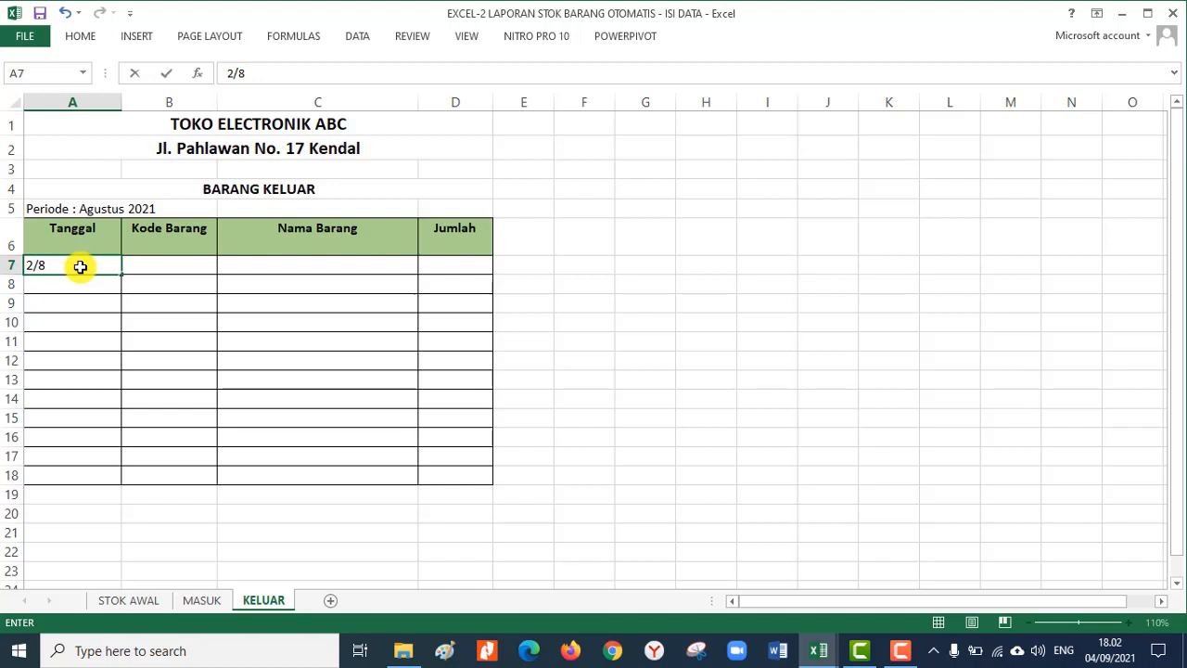
pyautogui.write('8/2021')
pyautogui.press('Tab')
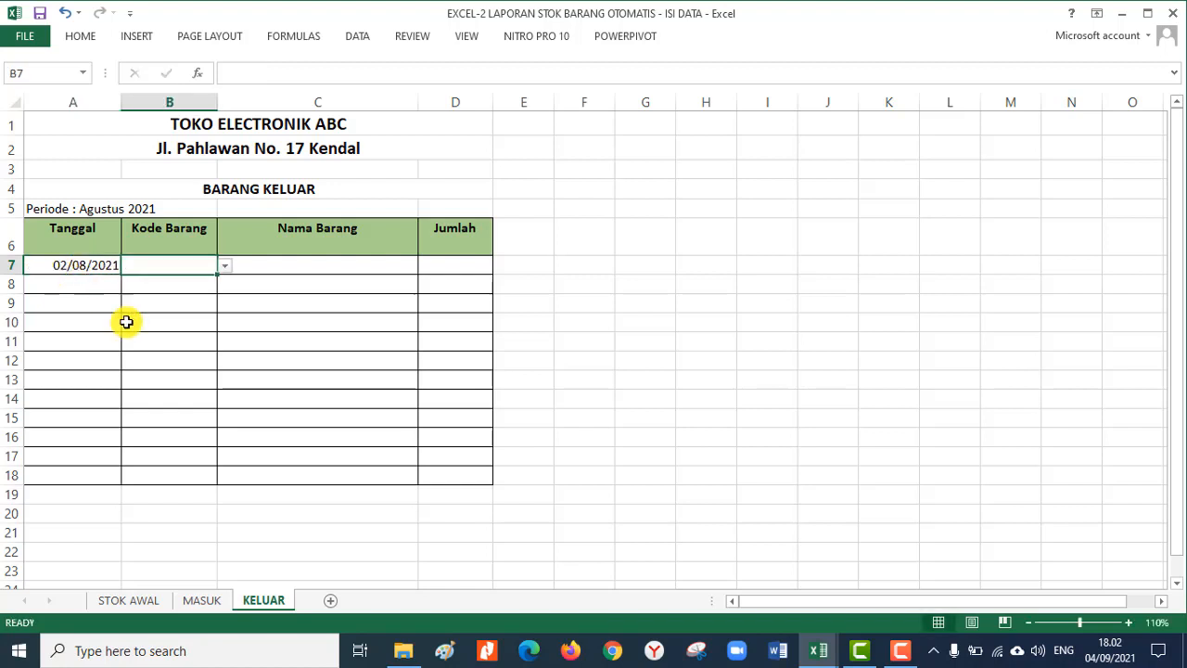
# - Clear all data validation from the Kode Barang cells B7:B18 on KELUAR
pyautogui.click(164, 335)
pyautogui.moveTo(167, 264); pyautogui.dragTo(194, 476)
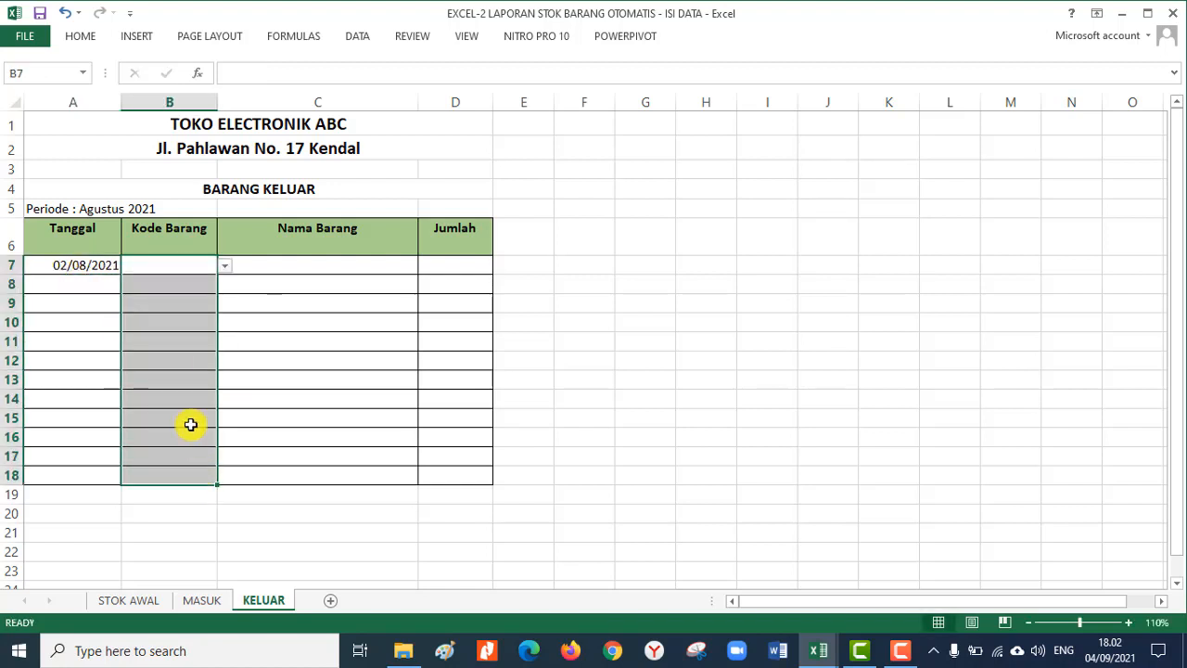
pyautogui.click(360, 37)
pyautogui.click(719, 98)
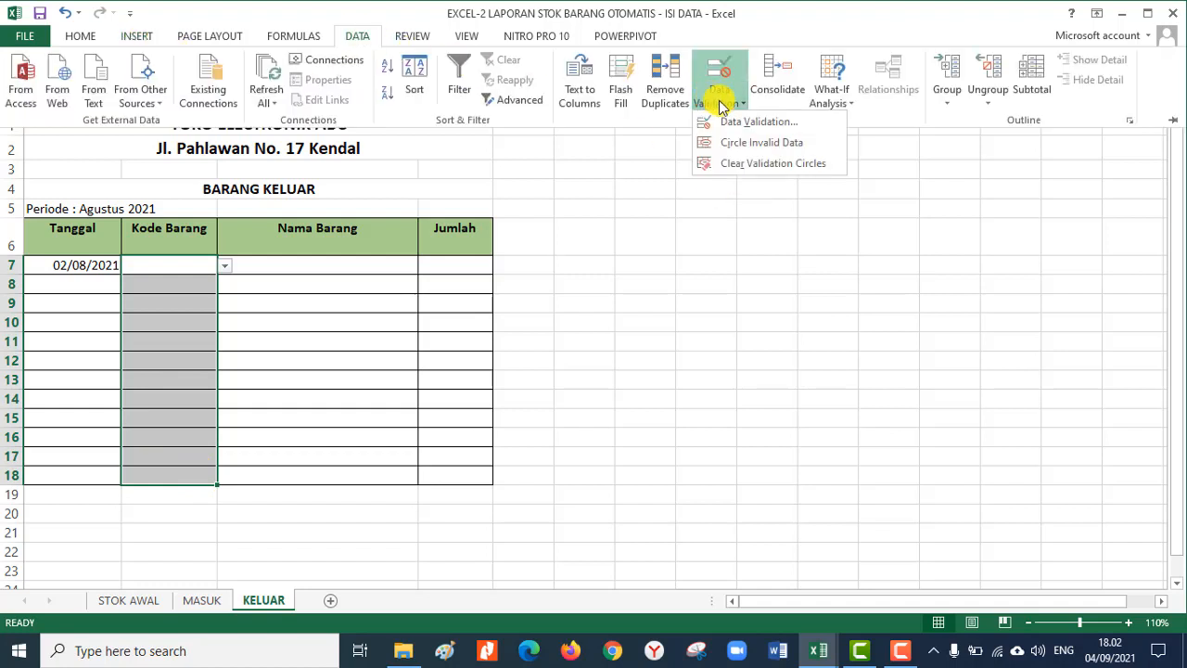
pyautogui.click(756, 122)
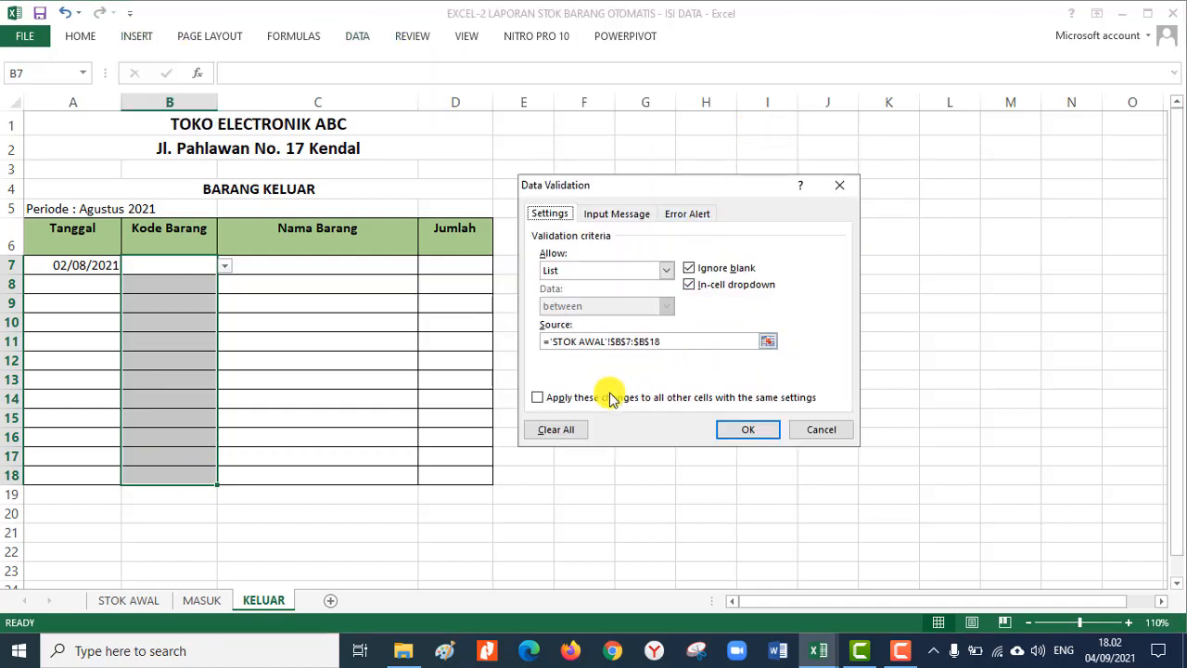
pyautogui.click(555, 429)
pyautogui.click(747, 429)
pyautogui.click(311, 302)
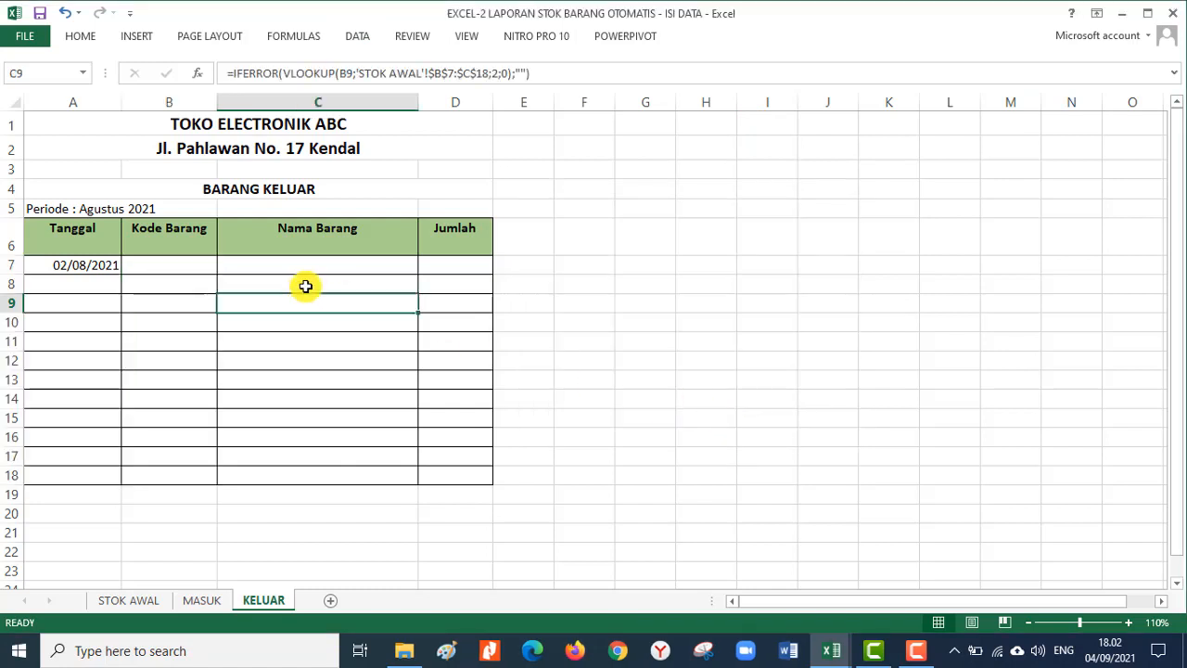
# - Add List data validation to KELUAR B7 with the source ='STOK AWAL'!$B$7:$B$18
pyautogui.click(161, 264)
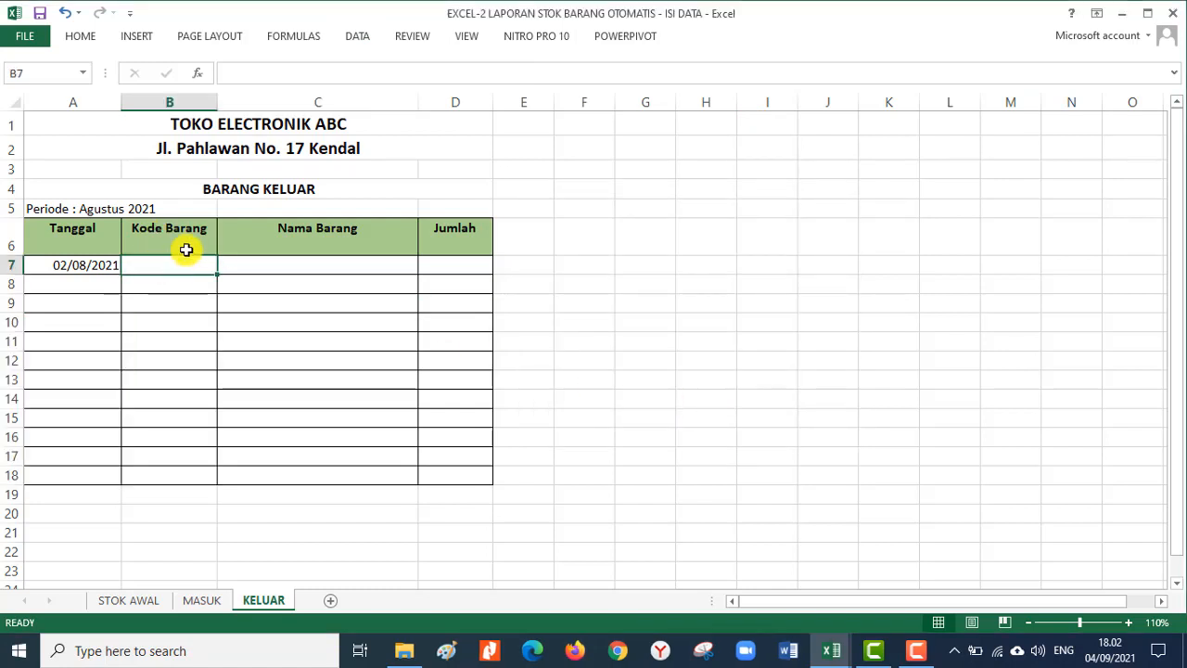
pyautogui.click(361, 36)
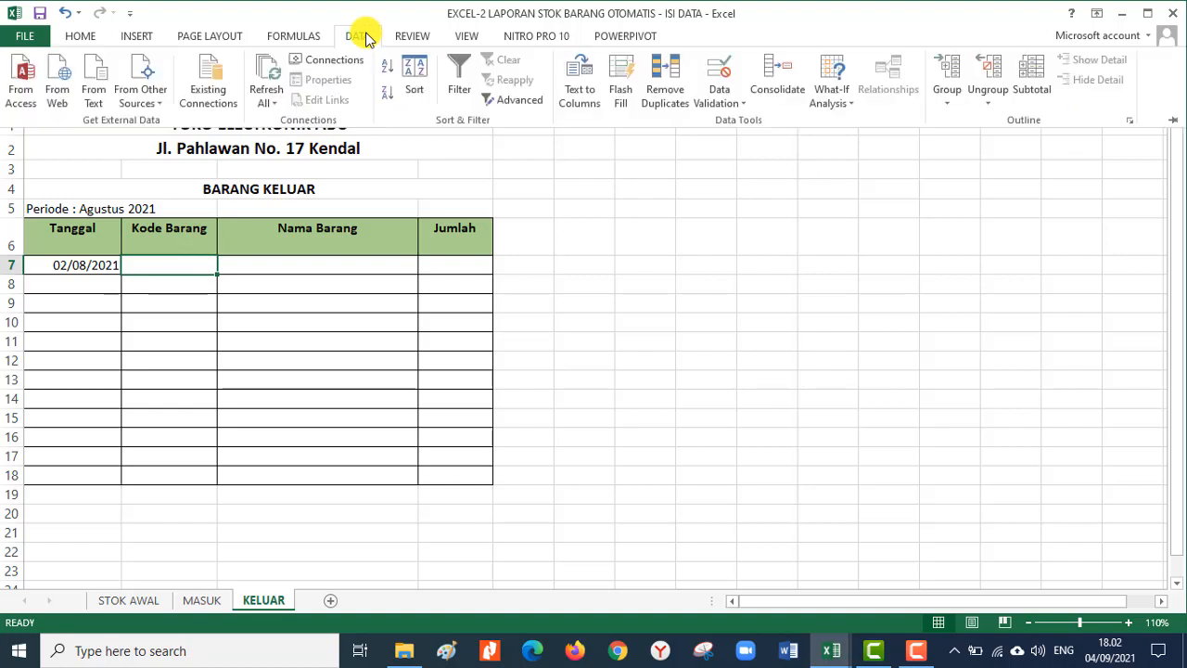
pyautogui.click(720, 104)
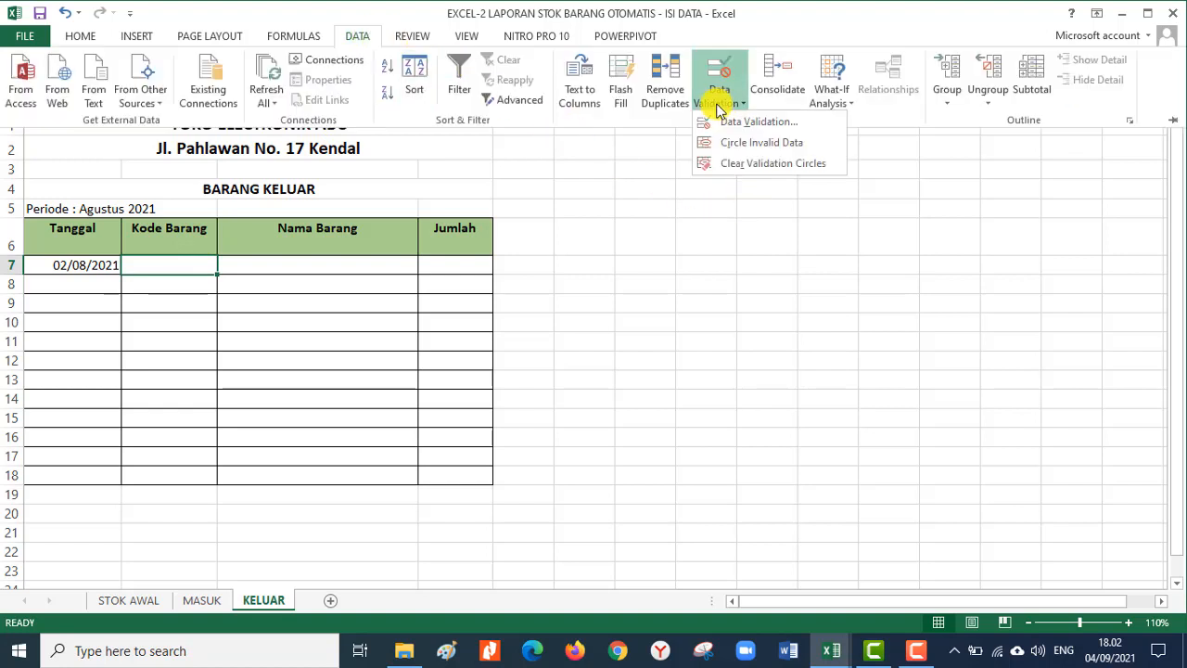
pyautogui.click(751, 121)
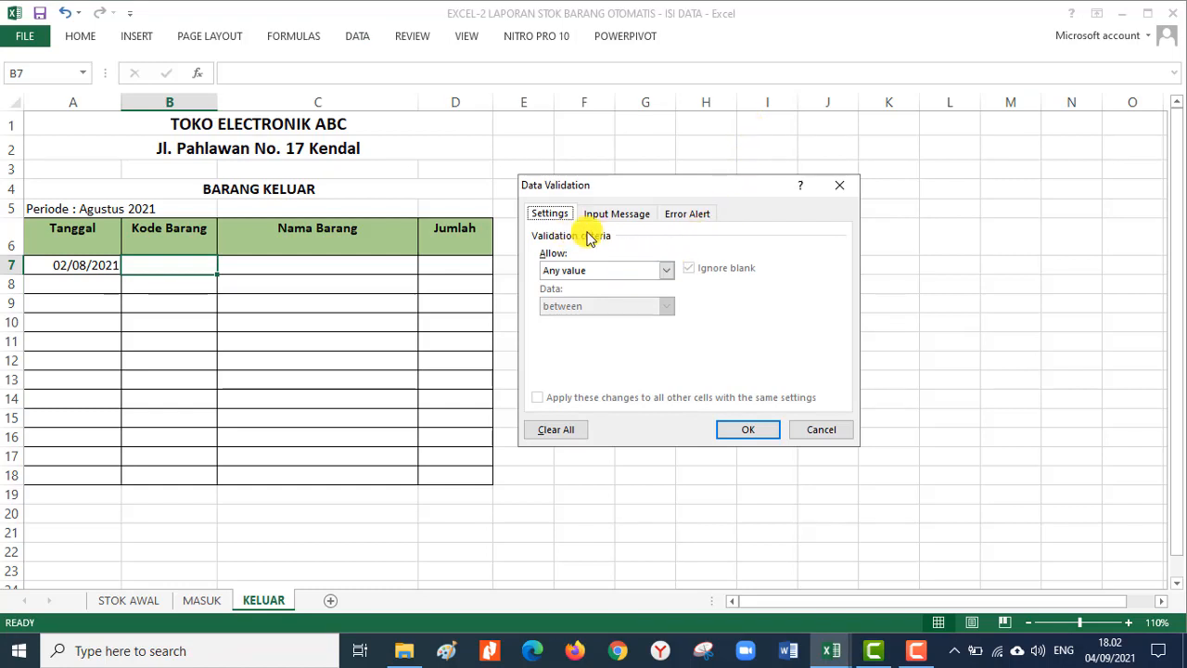
pyautogui.click(666, 271)
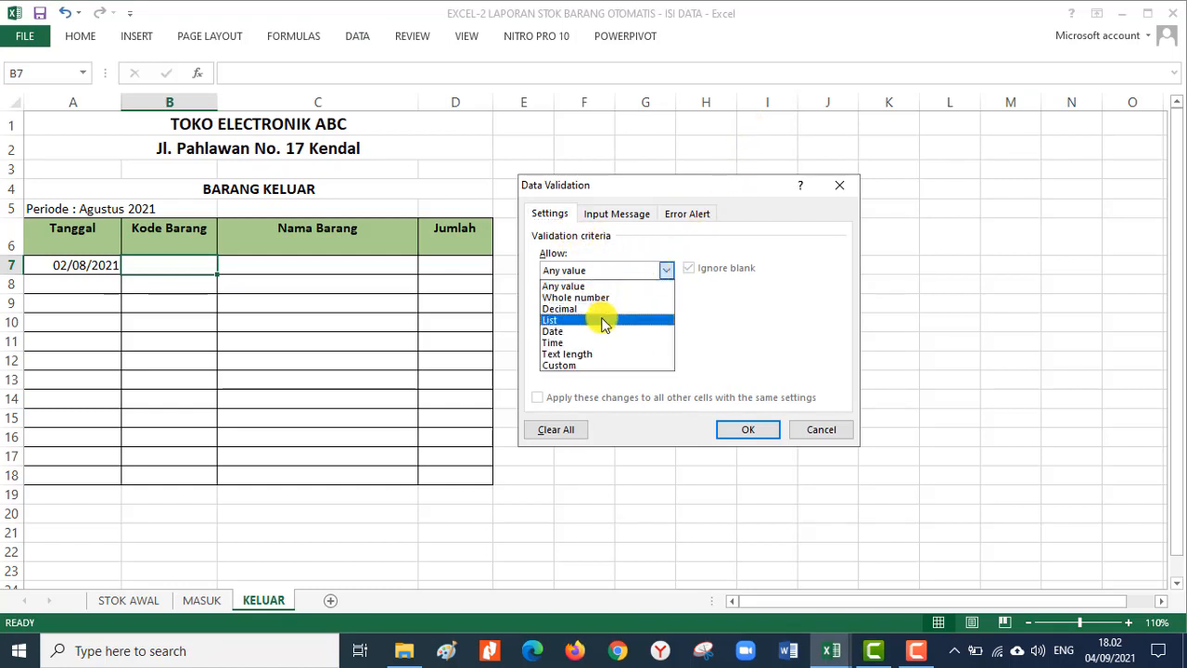
pyautogui.click(604, 318)
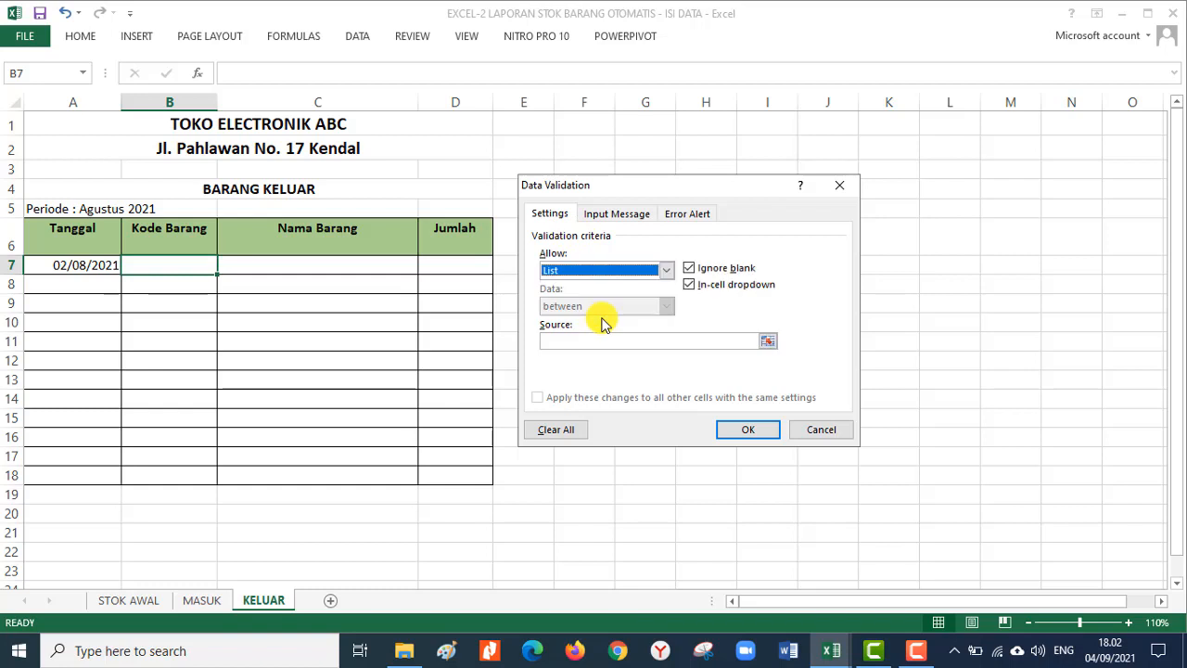
pyautogui.click(665, 272)
pyautogui.click(665, 271)
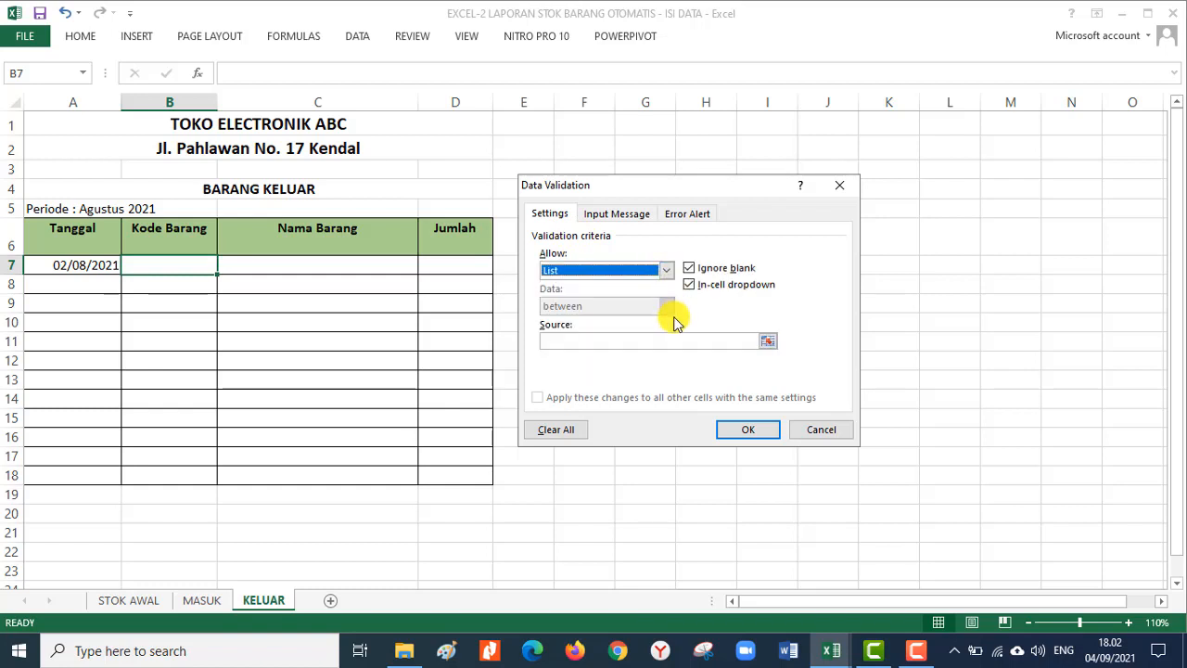
pyautogui.click(767, 341)
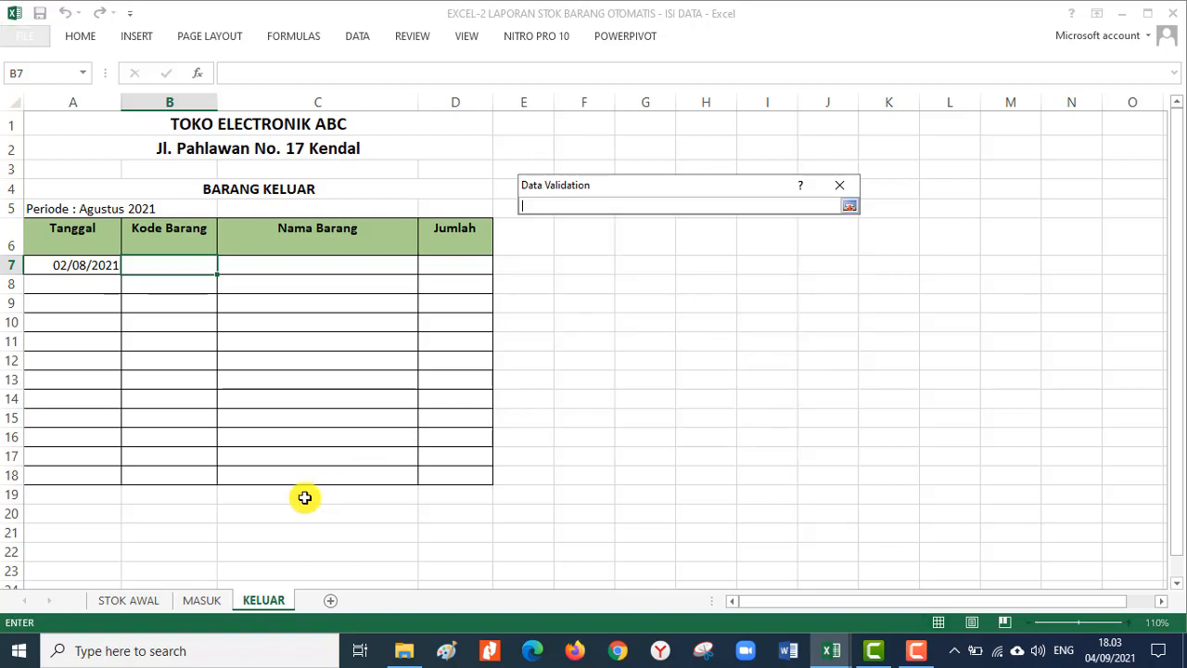
pyautogui.click(130, 598)
pyautogui.moveTo(98, 281); pyautogui.dragTo(120, 511)
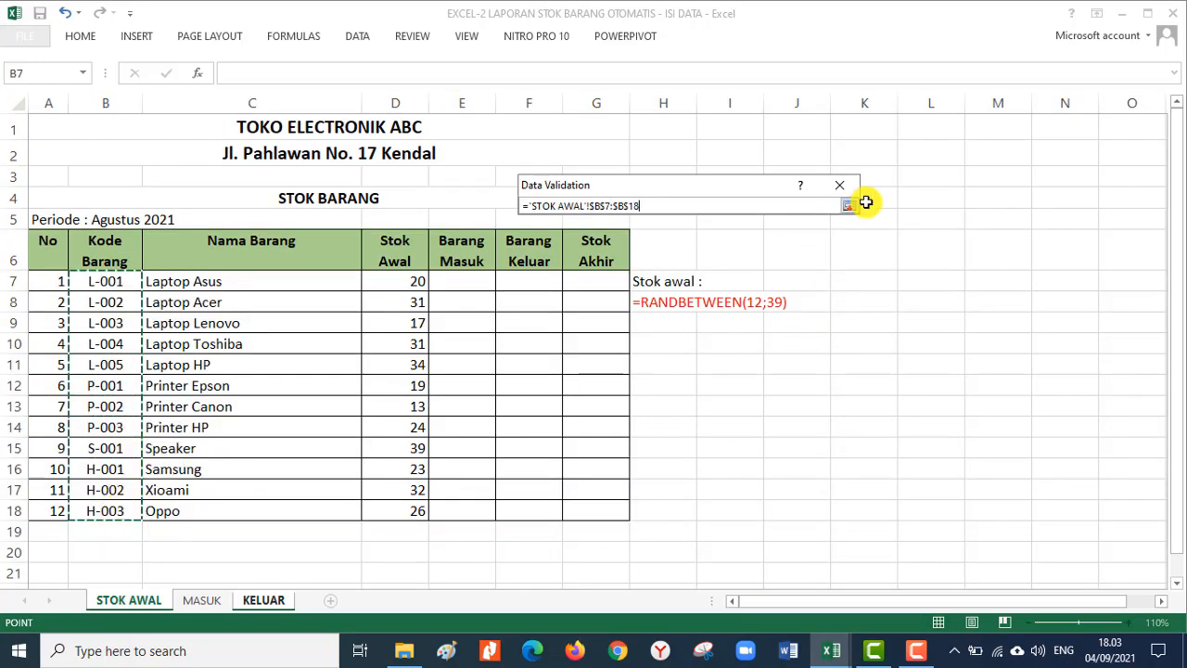
pyautogui.click(853, 203)
pyautogui.click(751, 426)
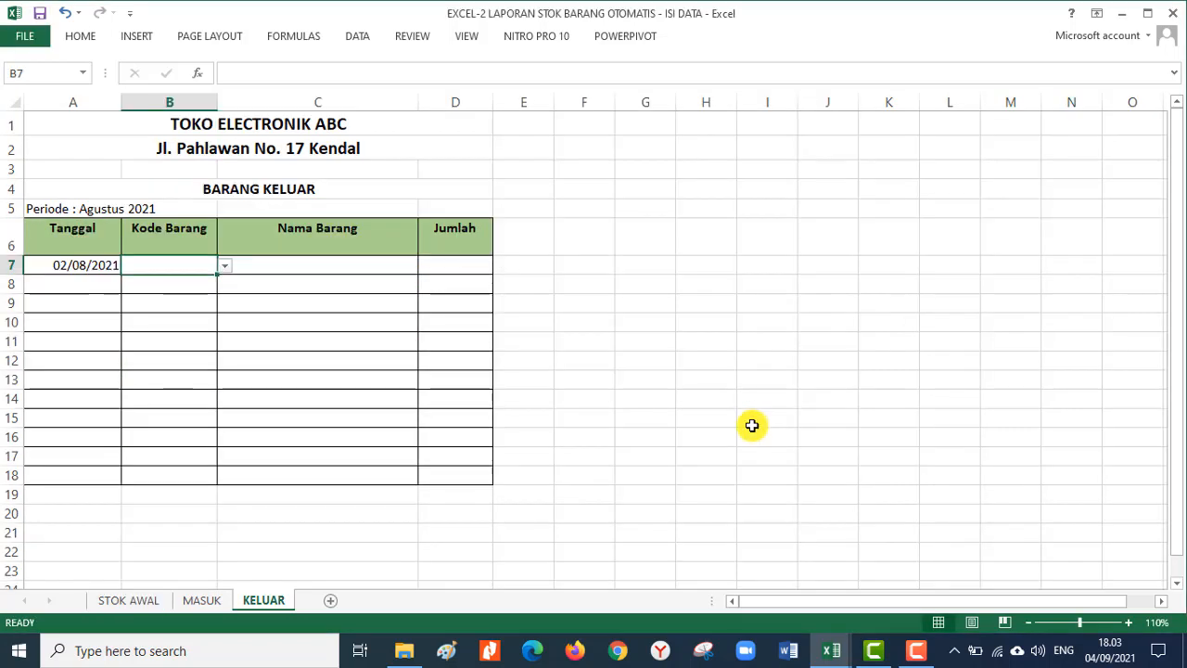
# - Check the code dropdown in B7 and fill the cell down to B18
pyautogui.click(223, 266)
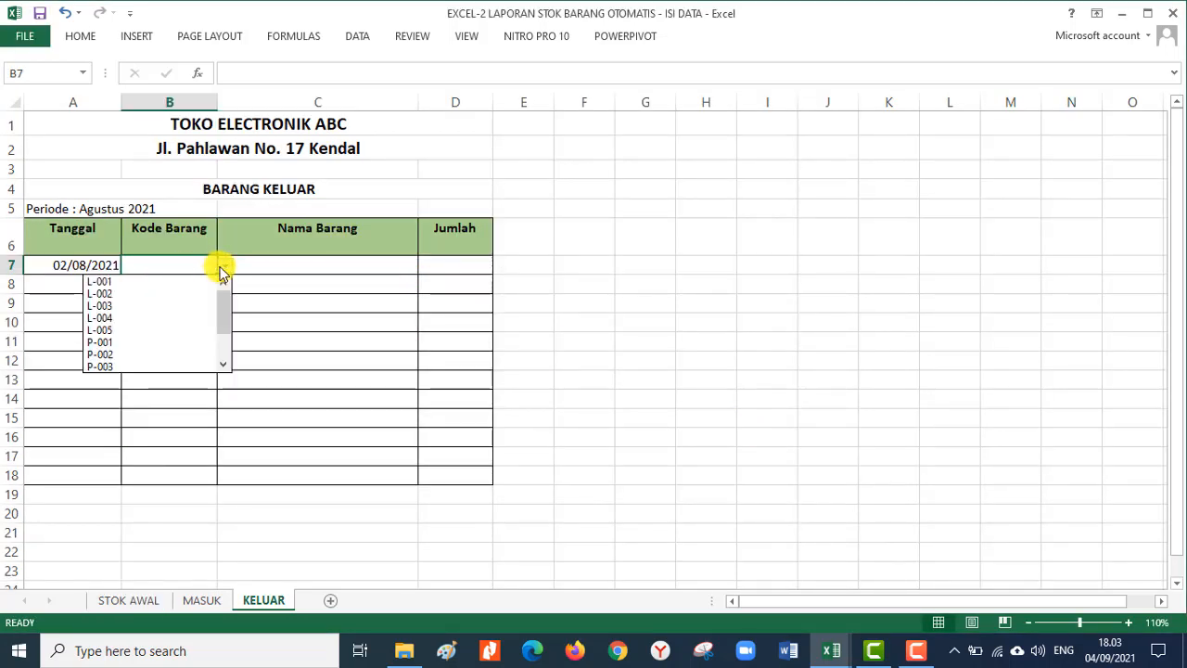
pyautogui.click(222, 269)
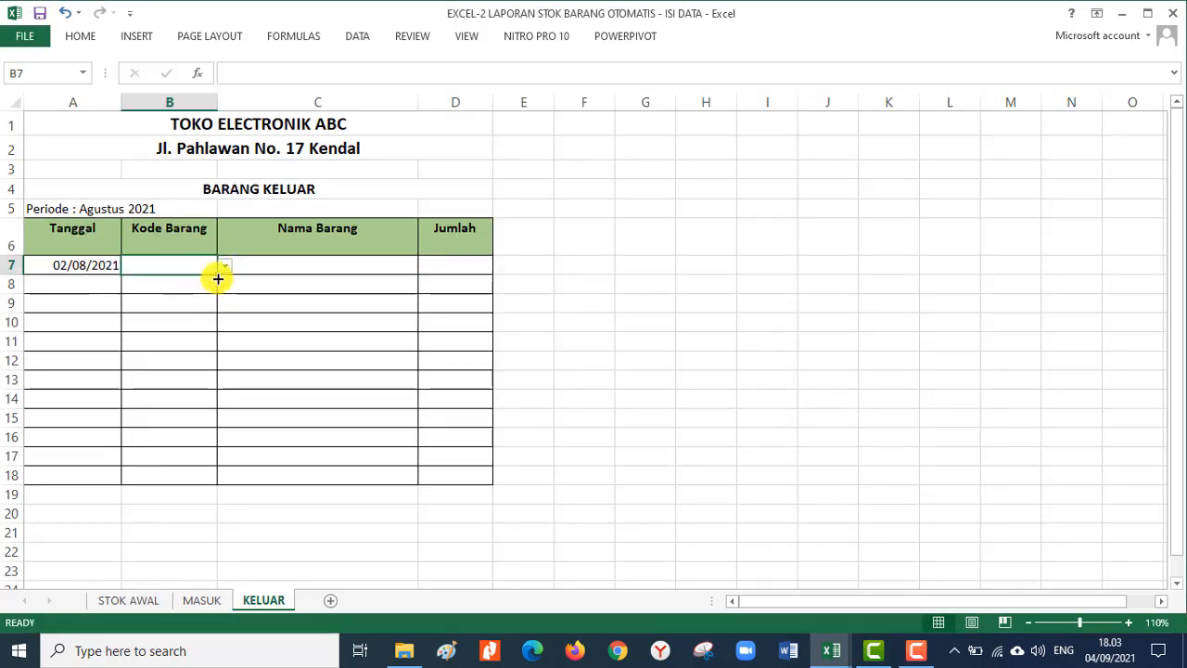
pyautogui.moveTo(217, 279); pyautogui.dragTo(221, 466)
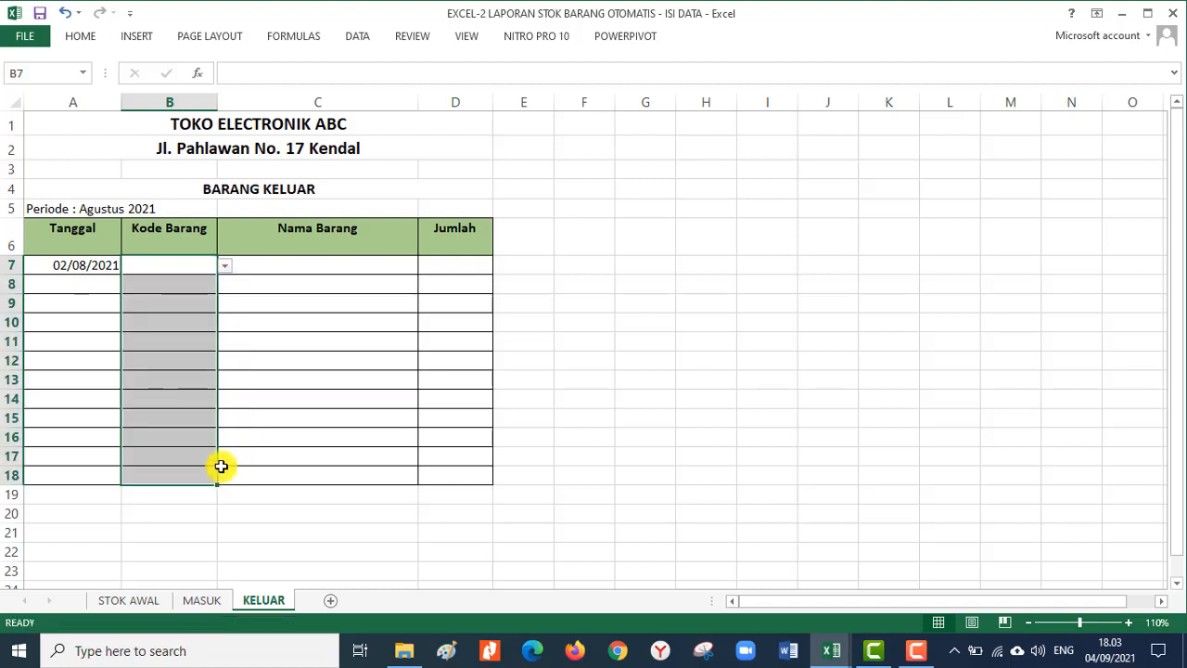
# - Choose code L-003 from the dropdown in KELUAR B7
pyautogui.click(174, 286)
pyautogui.click(176, 267)
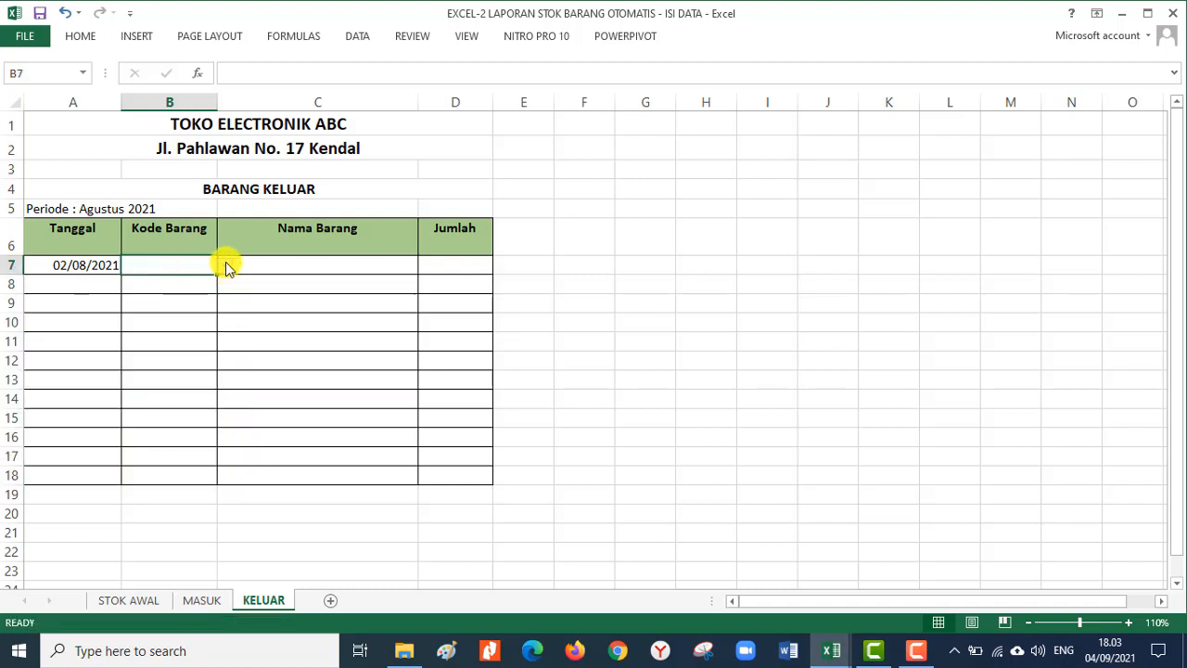
pyautogui.click(226, 267)
pyautogui.click(185, 305)
# - Copy the formula text in MASUK A20, try a normal paste into KELUAR C7, and undo that paste
pyautogui.click(296, 262)
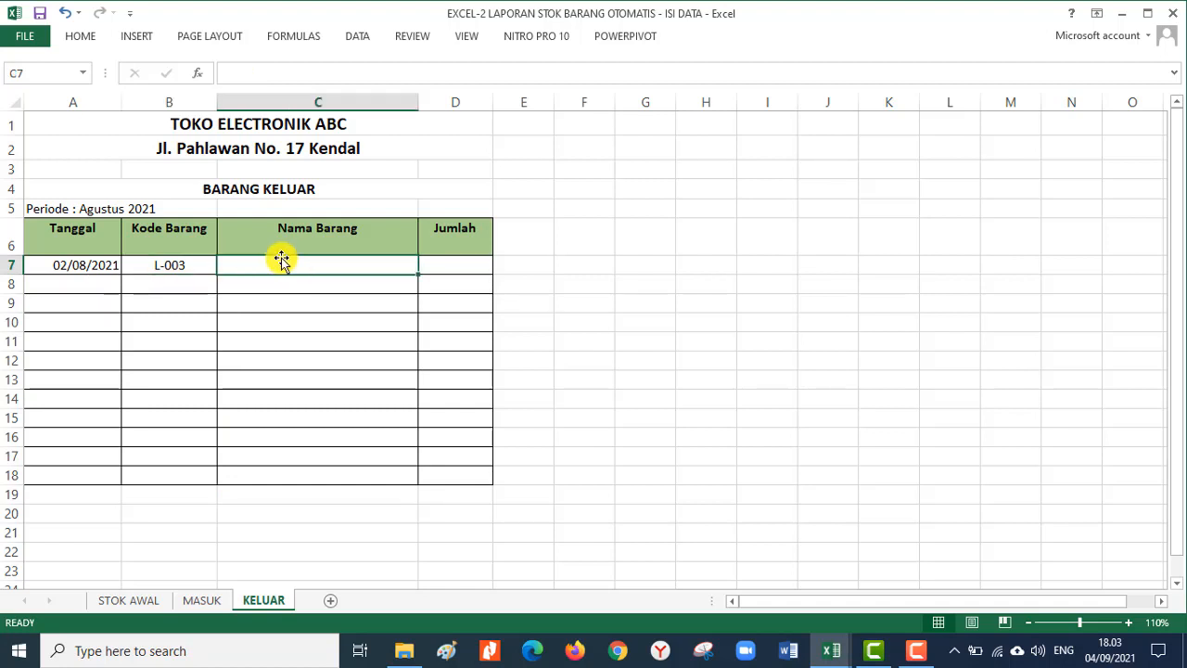
pyautogui.click(201, 600)
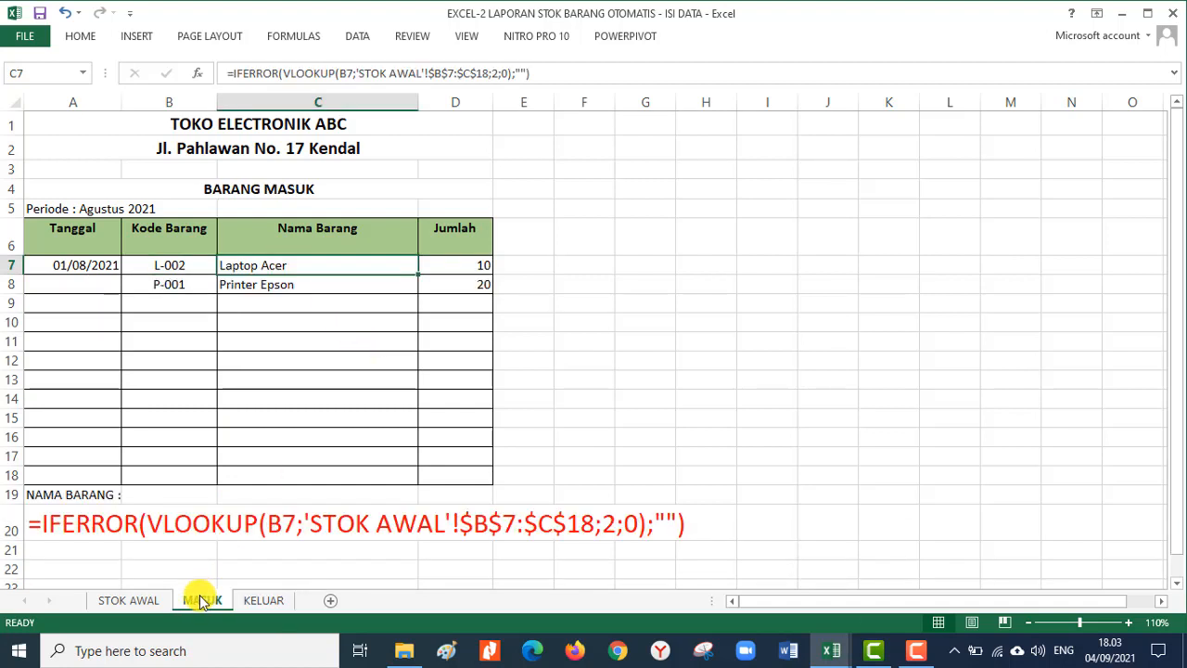
pyautogui.click(60, 520)
pyautogui.hotkey('ctrl', 'c')
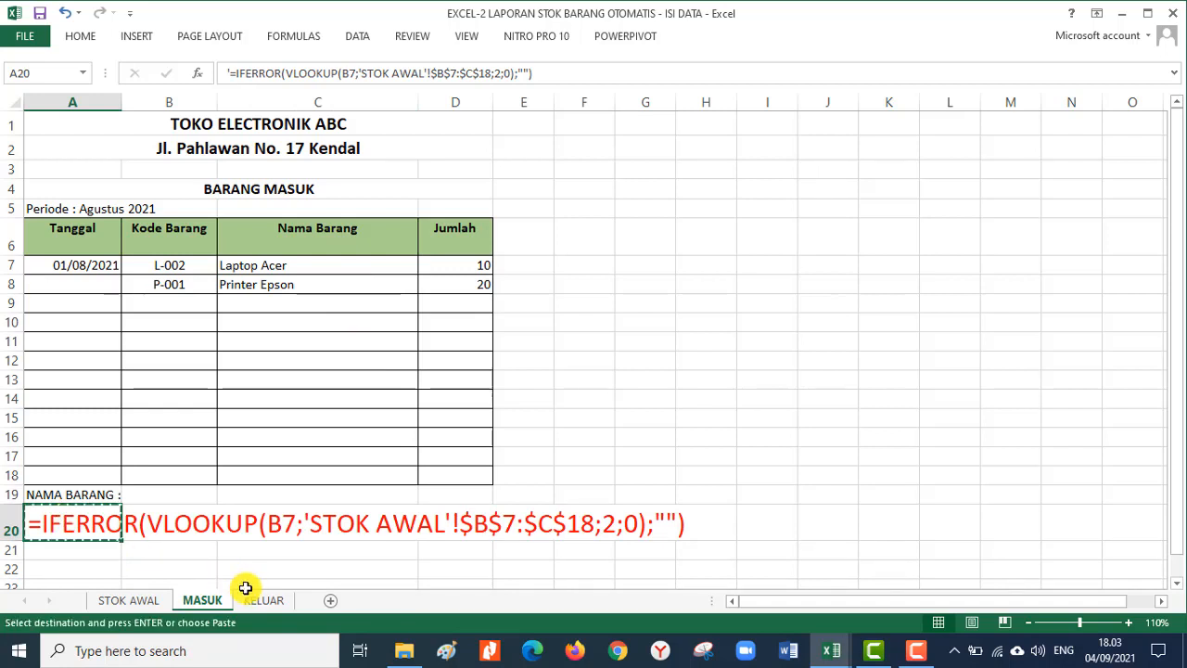
pyautogui.click(261, 600)
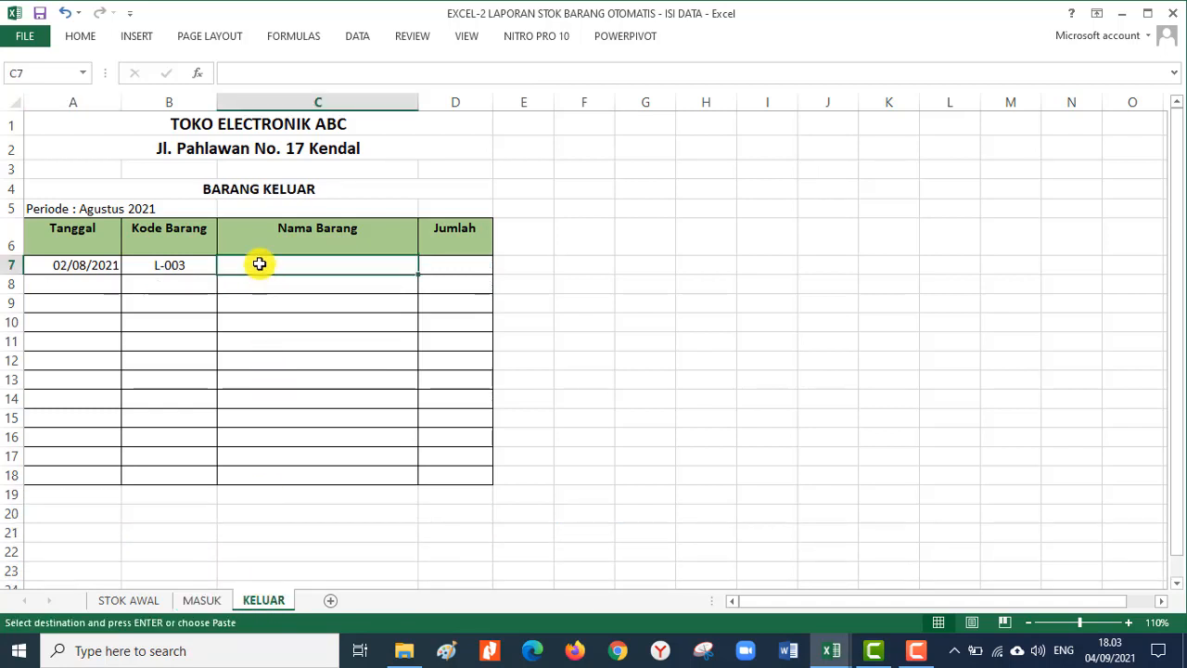
pyautogui.hotkey('ctrl', 'v')
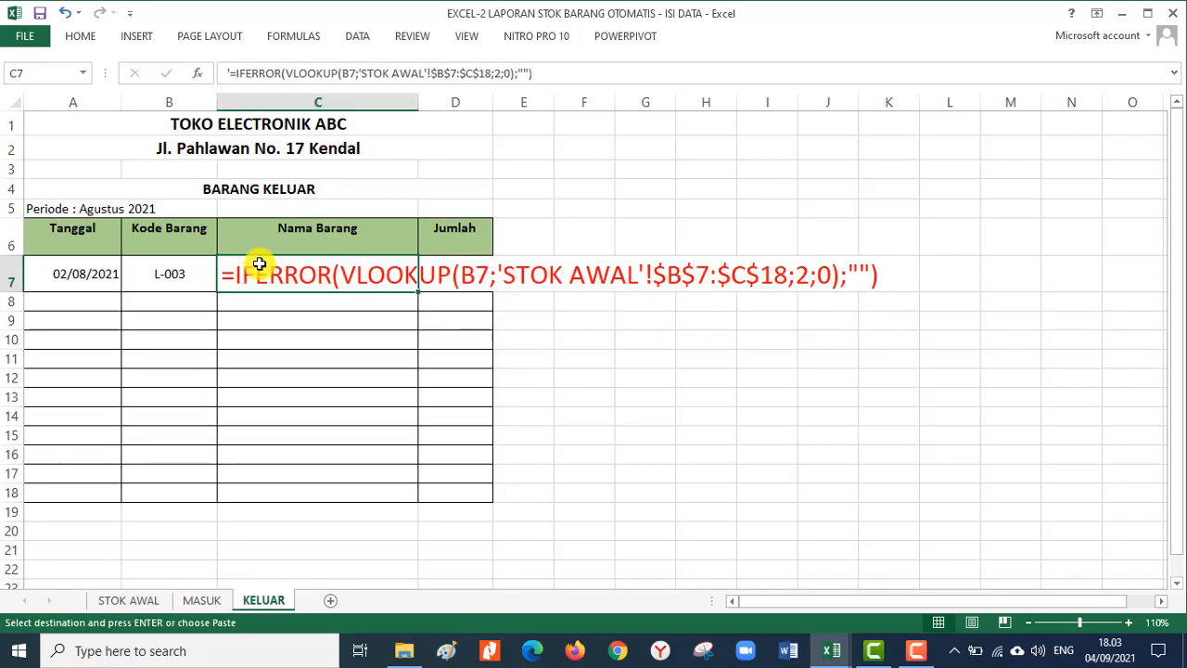
pyautogui.hotkey('ctrl', 'z')
# - Paste the copied lookup text into KELUAR C7 as values only and remove its leading apostrophe to activate the formula
pyautogui.rightClick(262, 268)
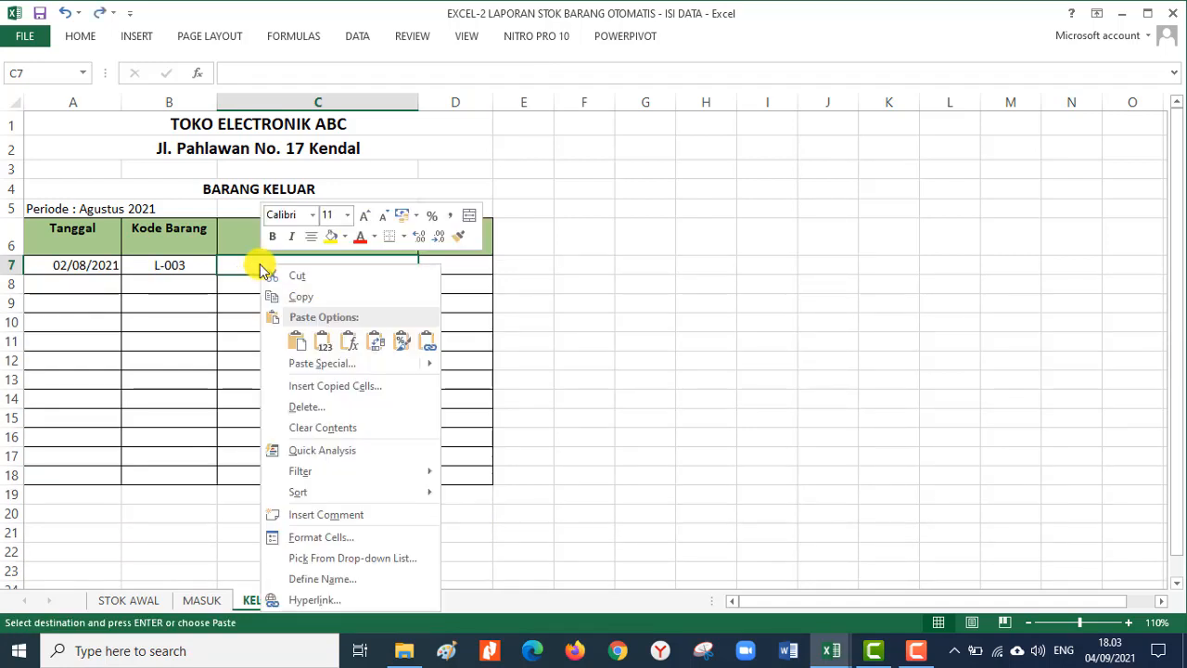
pyautogui.click(323, 341)
pyautogui.click(225, 71)
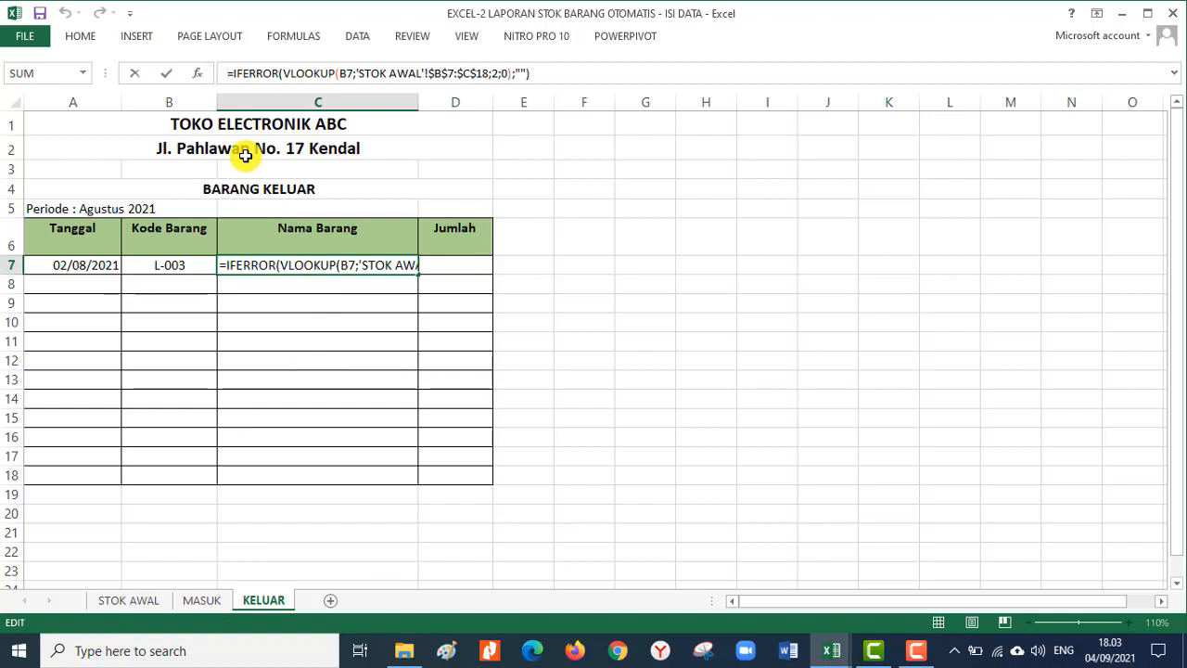
pyautogui.press('Return')
pyautogui.press('Up')
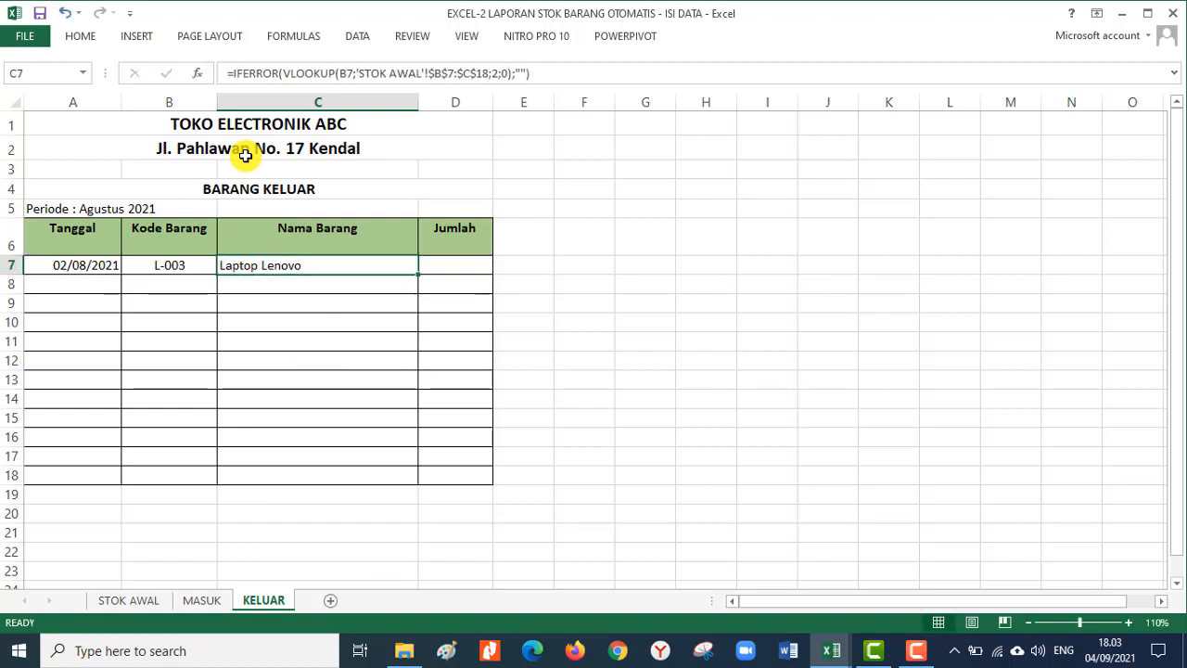
# - Copy the lookup formula from KELUAR C7 and enter it in A20 as plain text with a leading apostrophe
pyautogui.moveTo(562, 71); pyautogui.dragTo(206, 9)
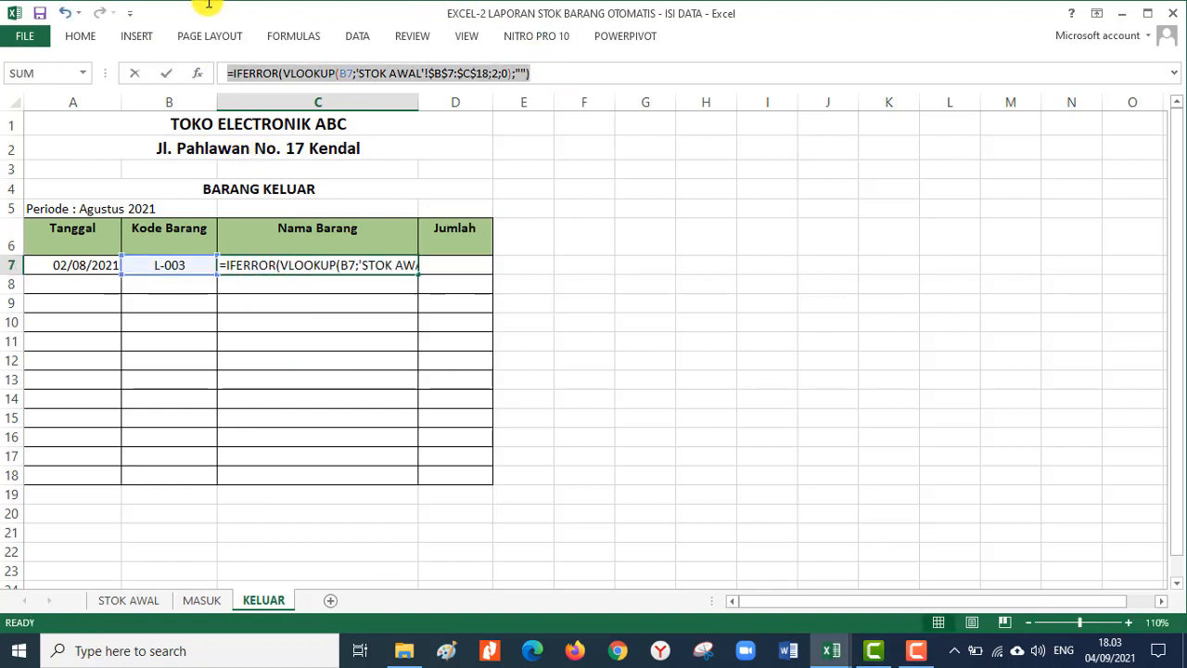
pyautogui.press('Return')
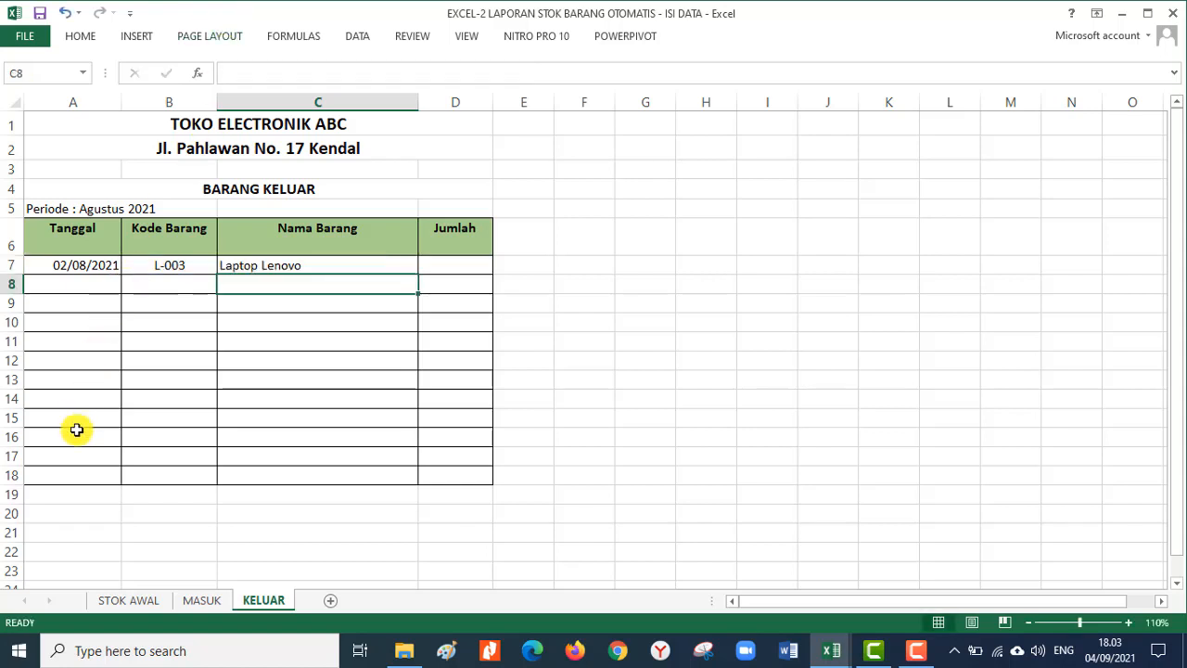
pyautogui.click(55, 511)
pyautogui.write("'")
pyautogui.hotkey('ctrl', 'v')
pyautogui.press('Return')
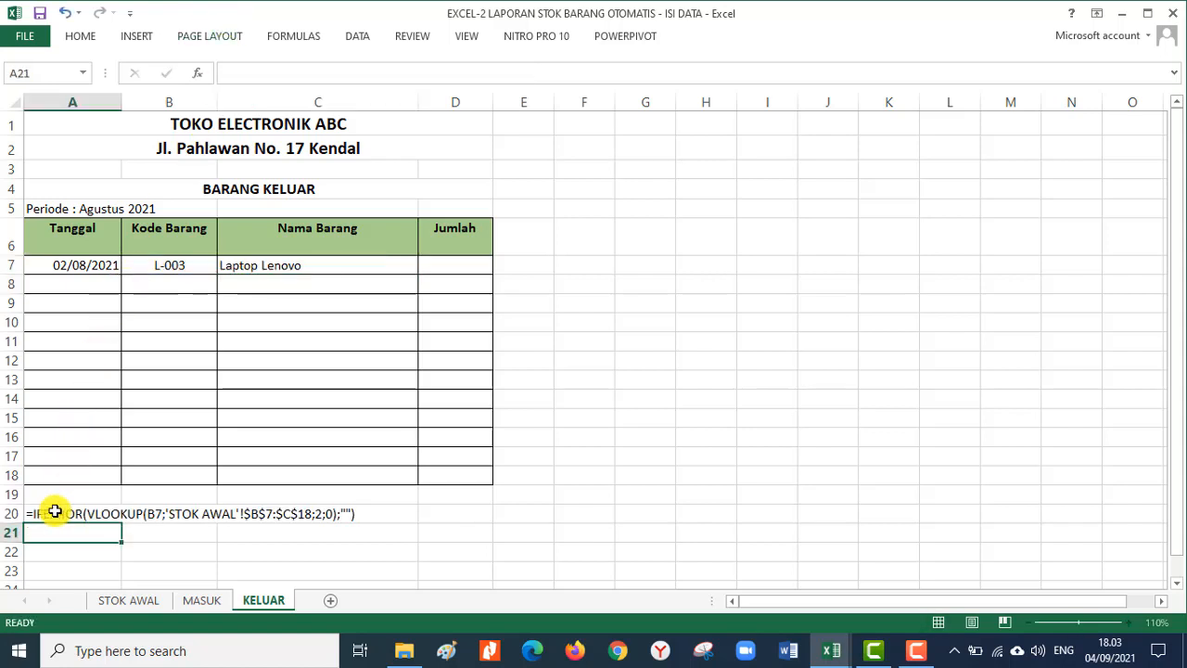
pyautogui.press('Up')
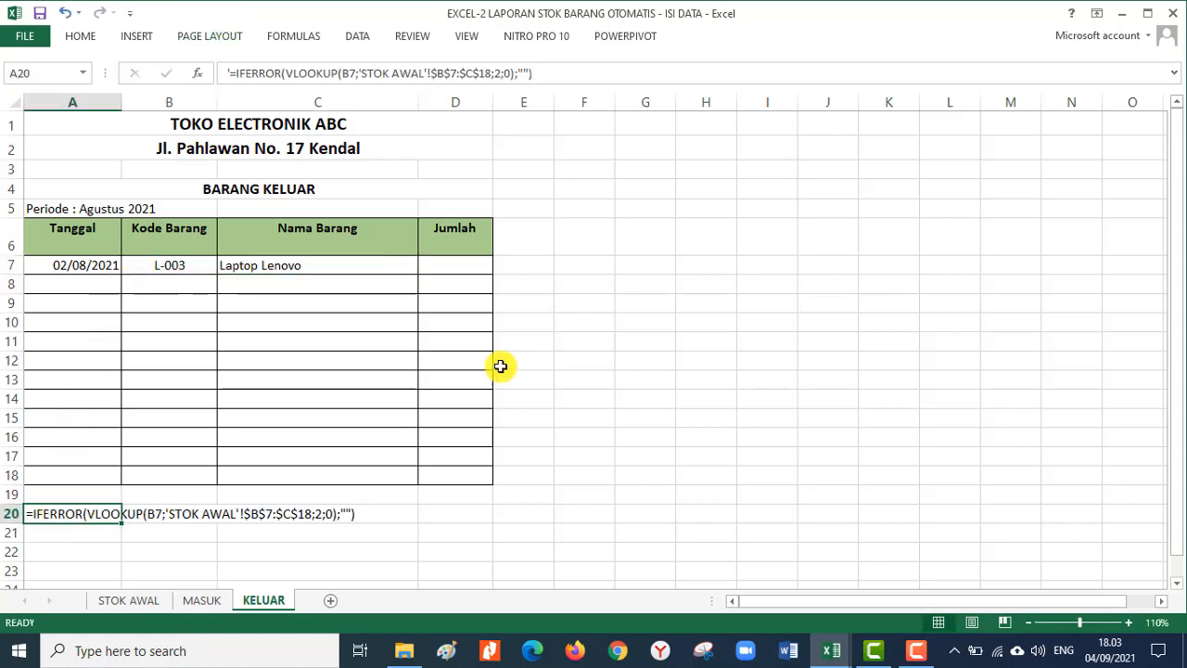
# - Format the formula text in KELUAR A20 with a red font at size 20
pyautogui.click(81, 35)
pyautogui.click(299, 96)
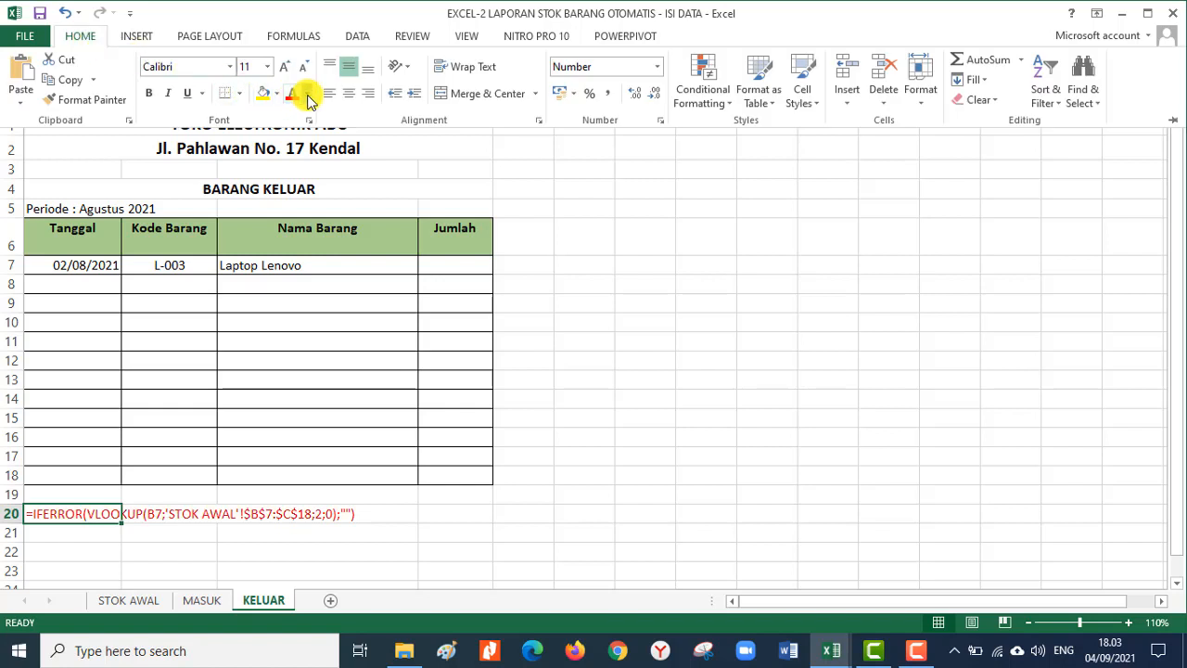
pyautogui.click(307, 94)
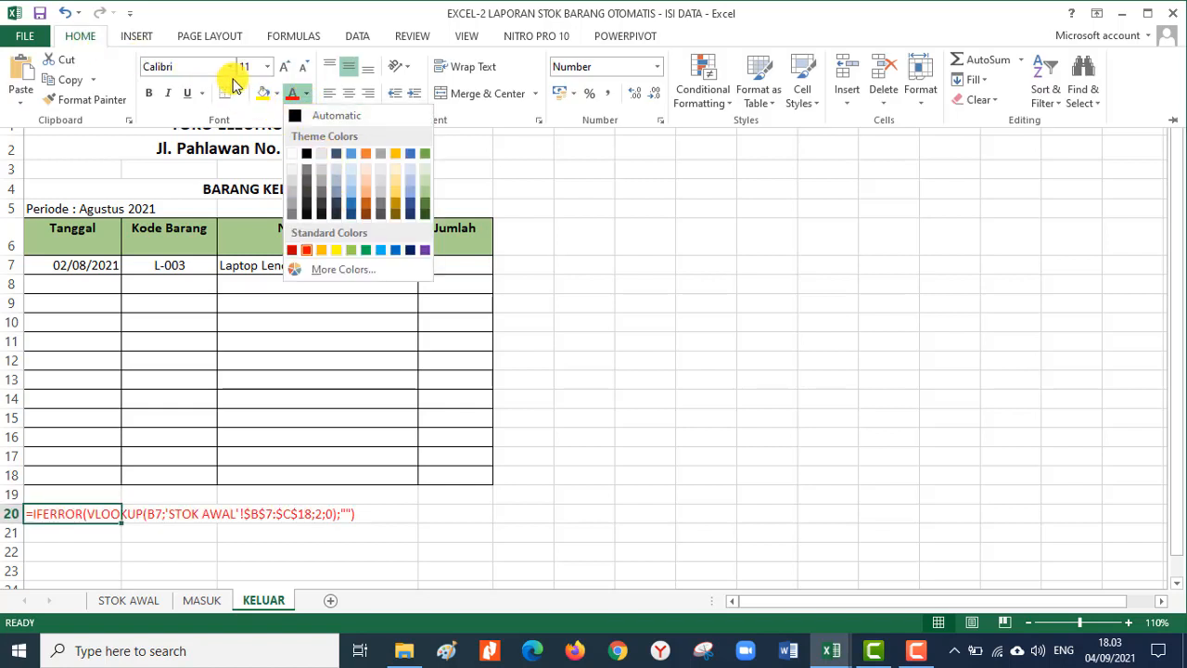
pyautogui.click(266, 69)
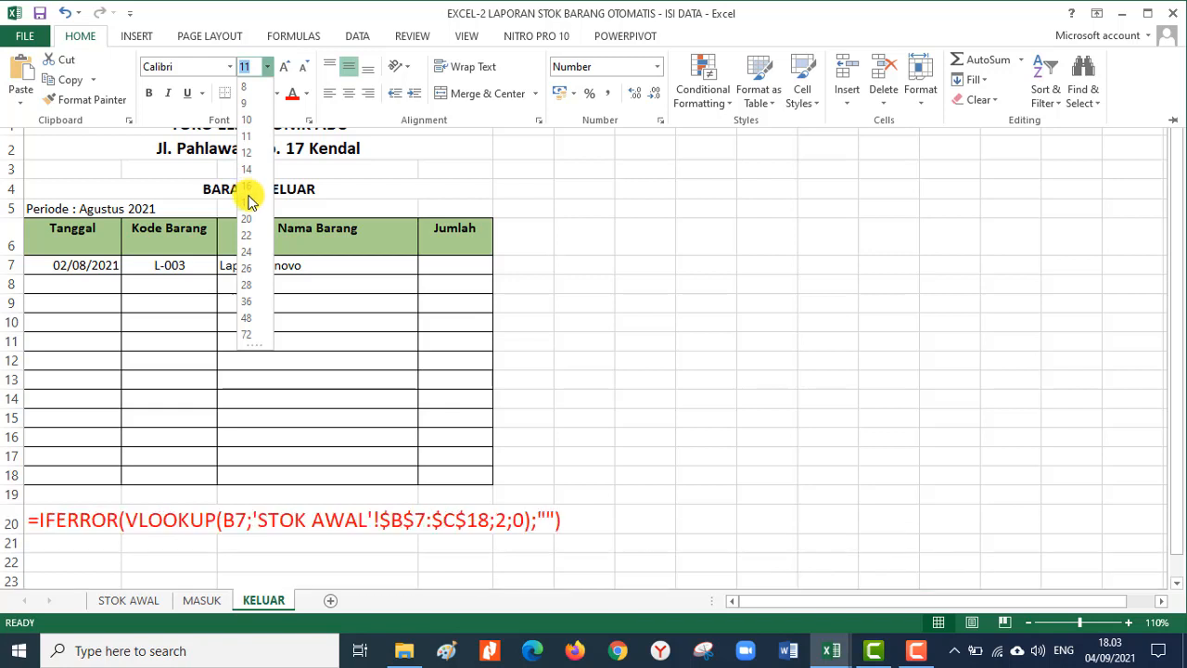
pyautogui.click(258, 228)
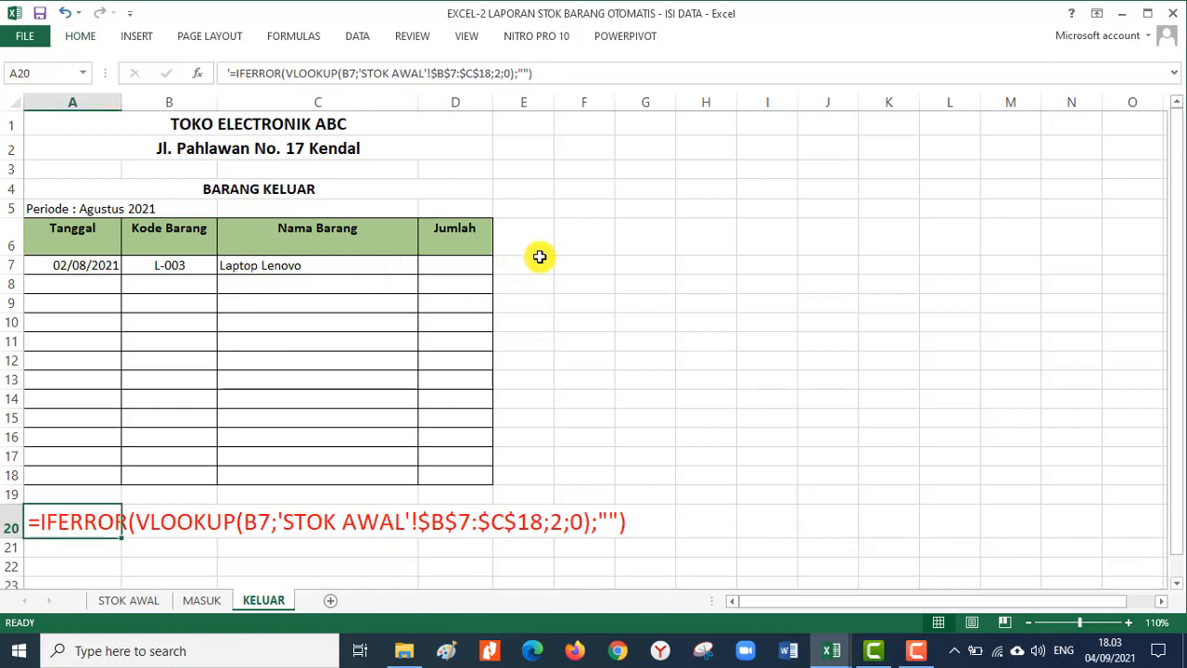
# - Review the lookup formula in KELUAR C7 and enter a Jumlah of 5 for the Laptop Lenovo row in D7
pyautogui.click(386, 260)
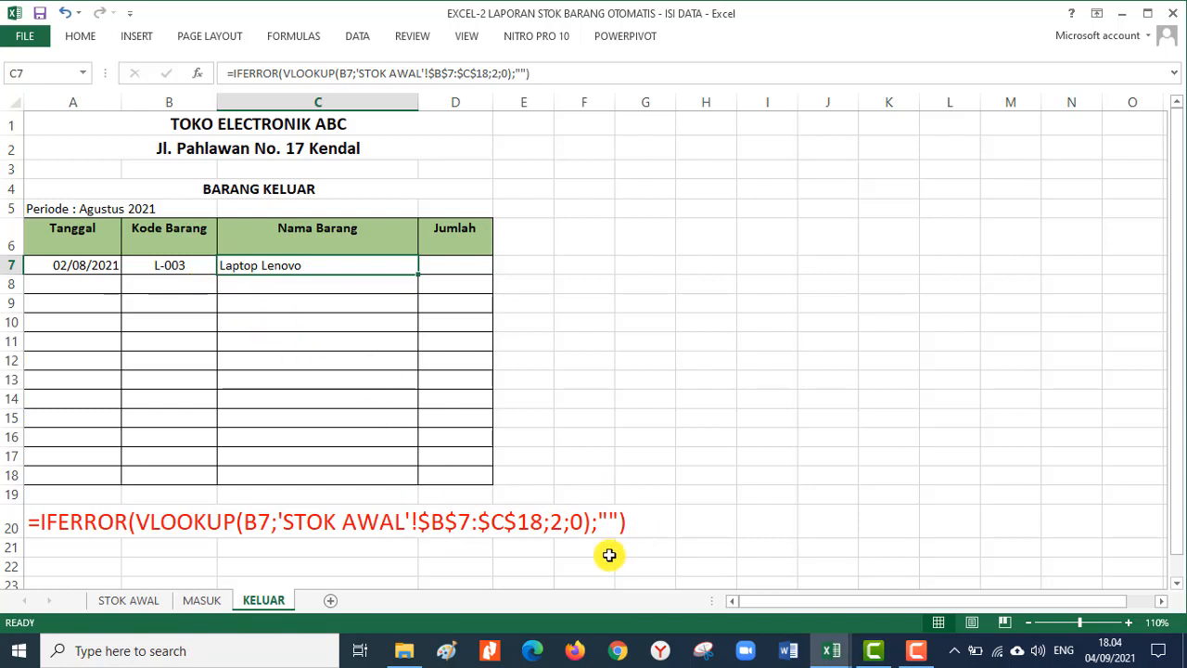
pyautogui.click(192, 279)
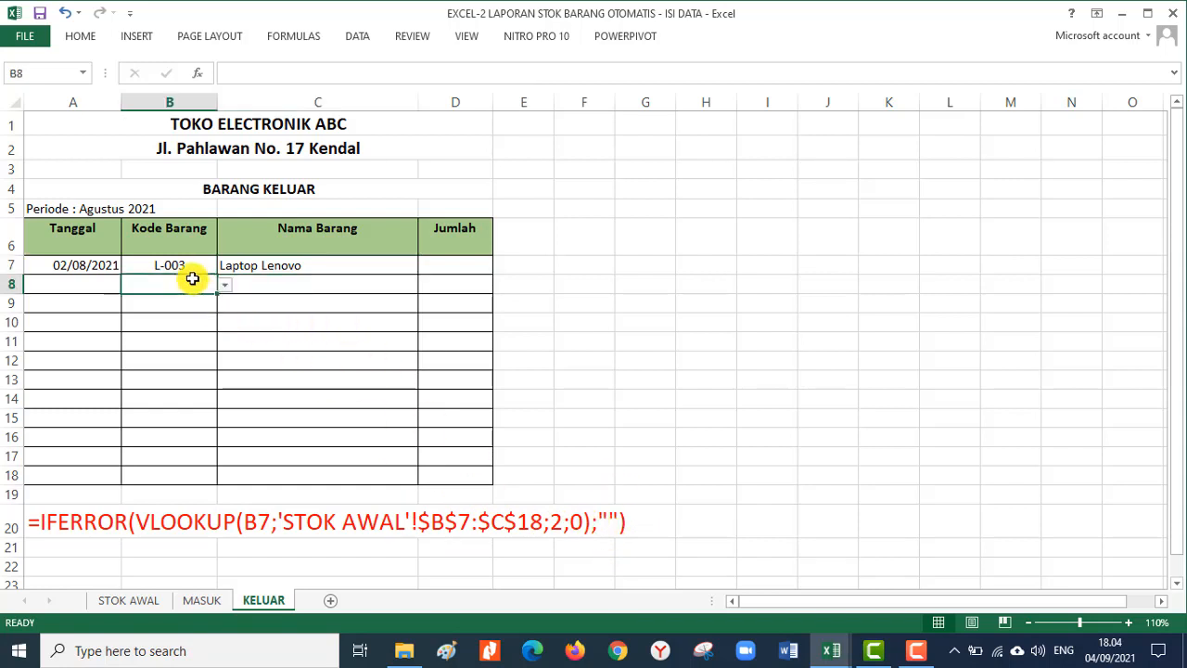
pyautogui.click(288, 264)
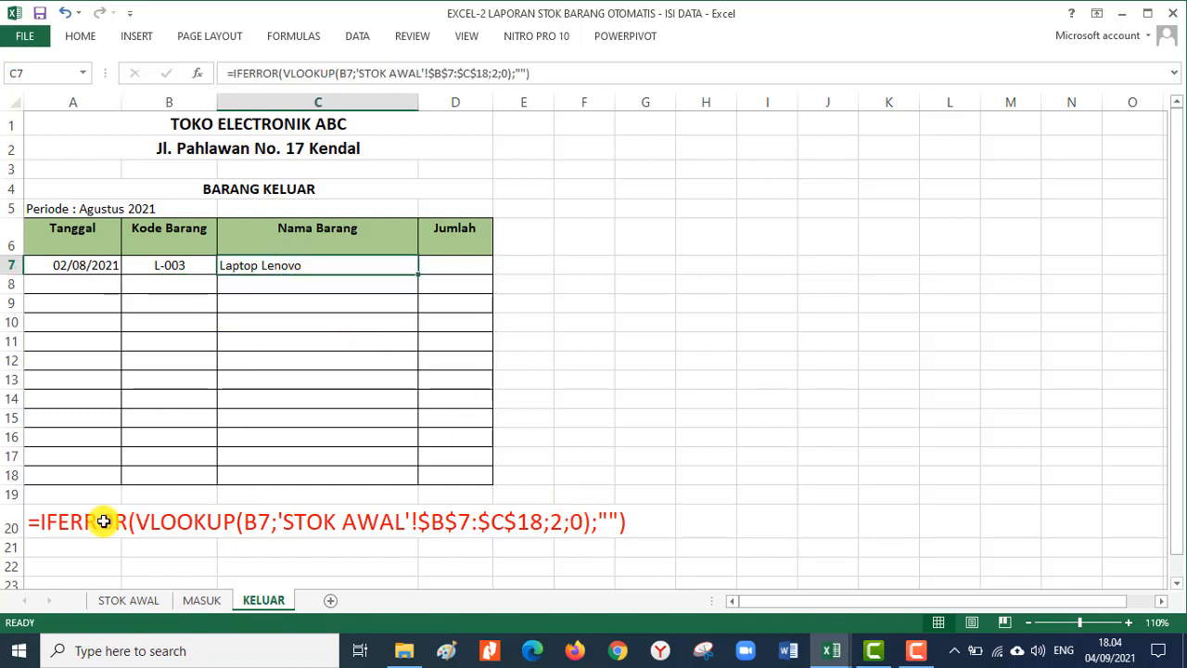
pyautogui.click(466, 264)
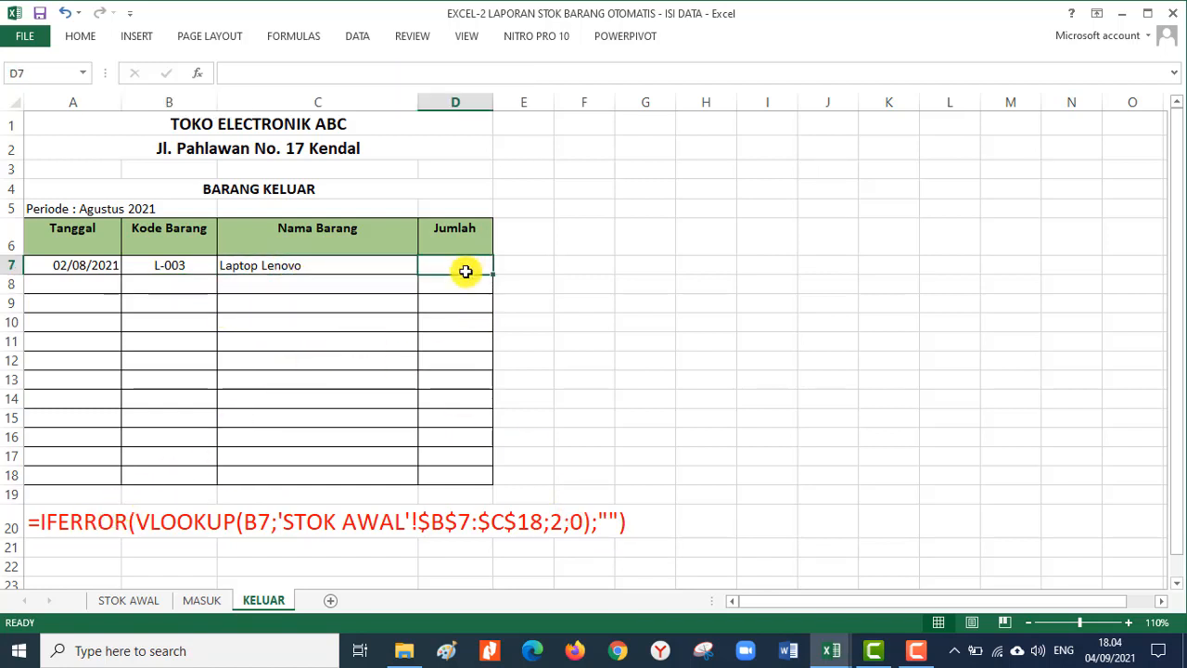
pyautogui.write('5')
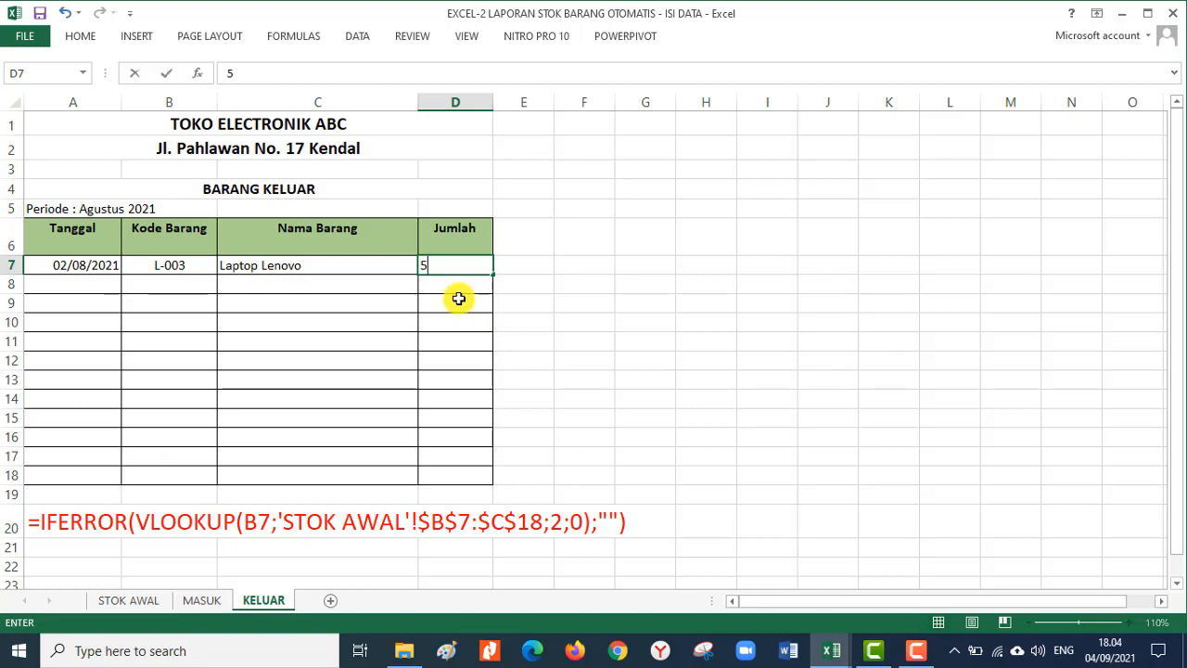
pyautogui.press('Return')
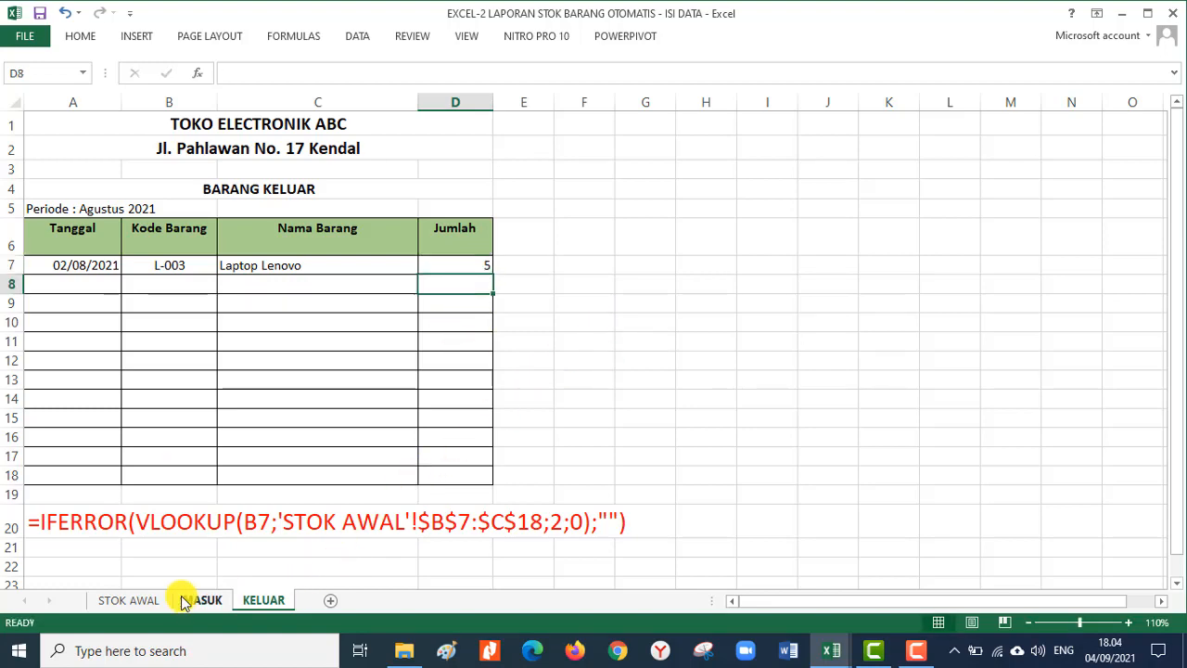
# - Start a SUMIF formula in STOK AWAL E7 with the absolute range MASUK!$B$7:$B$18 as its first argument
pyautogui.click(148, 600)
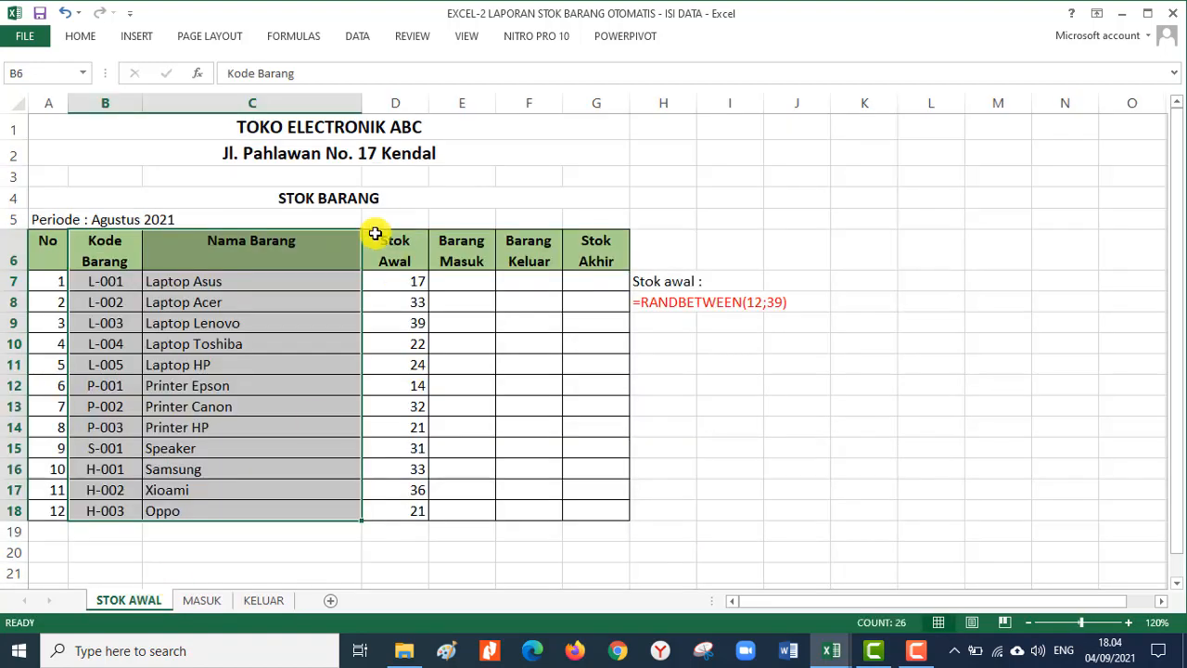
pyautogui.click(470, 279)
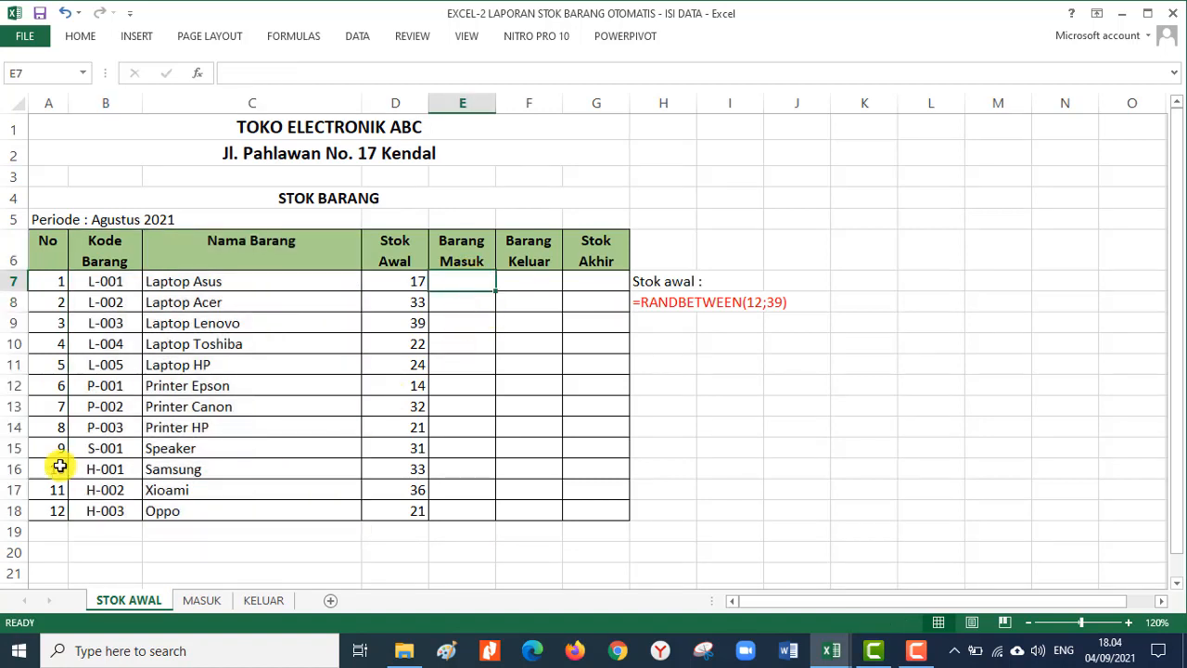
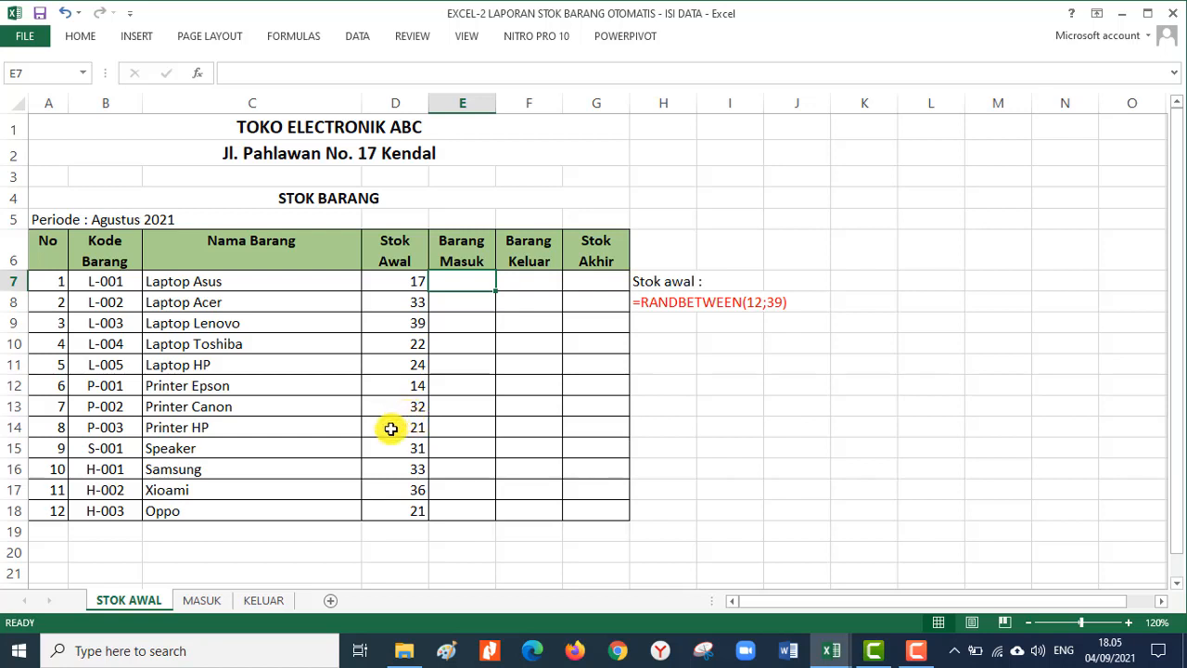
pyautogui.click(200, 601)
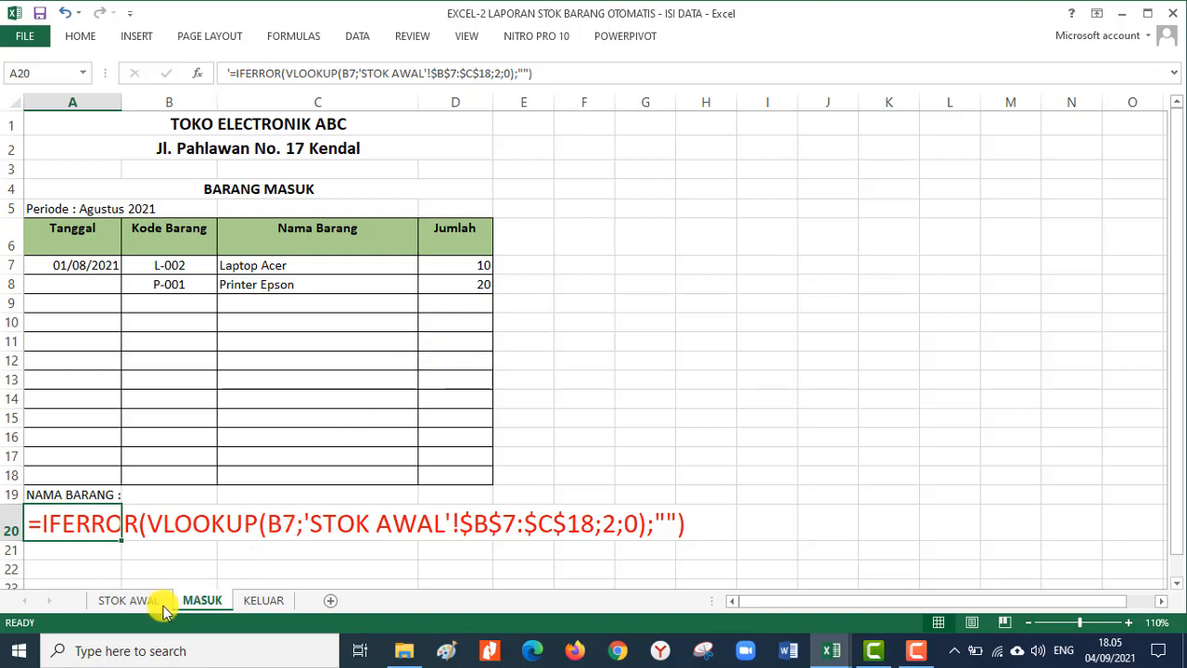
pyautogui.click(128, 600)
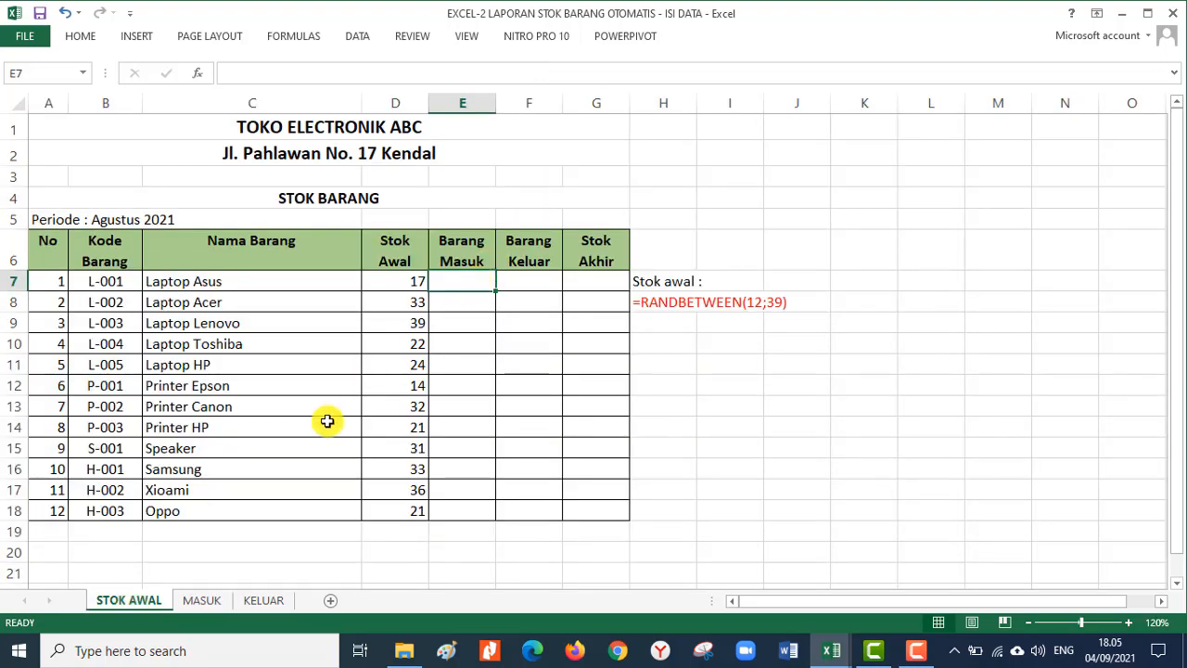
pyautogui.write('=')
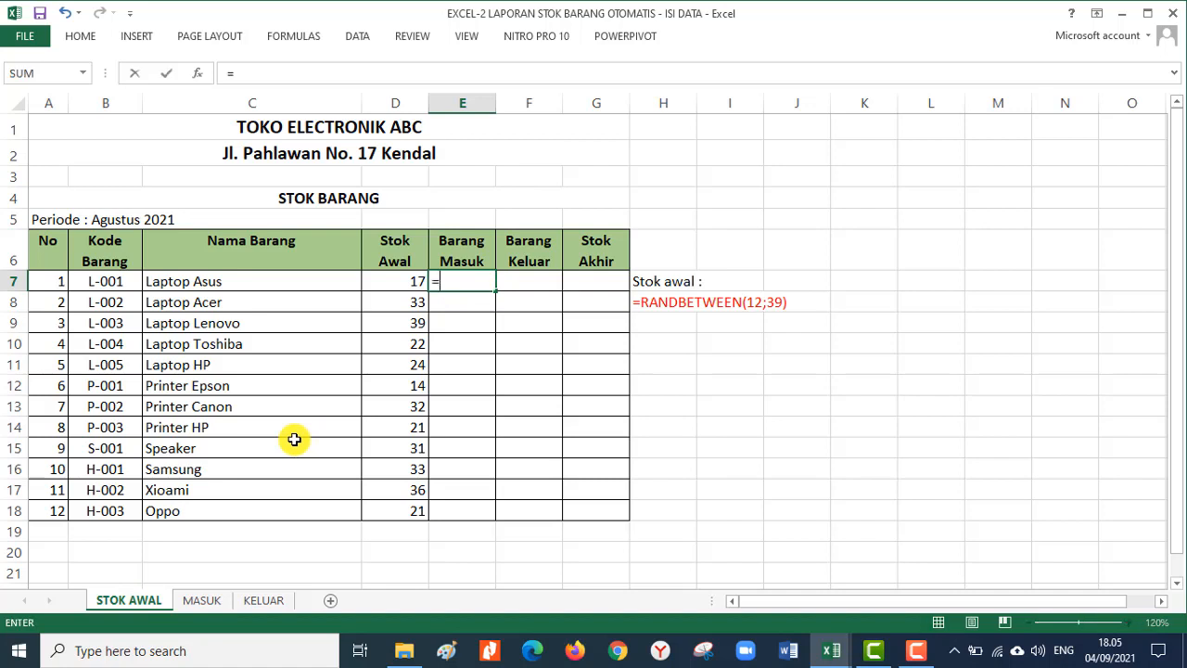
pyautogui.write('SUM')
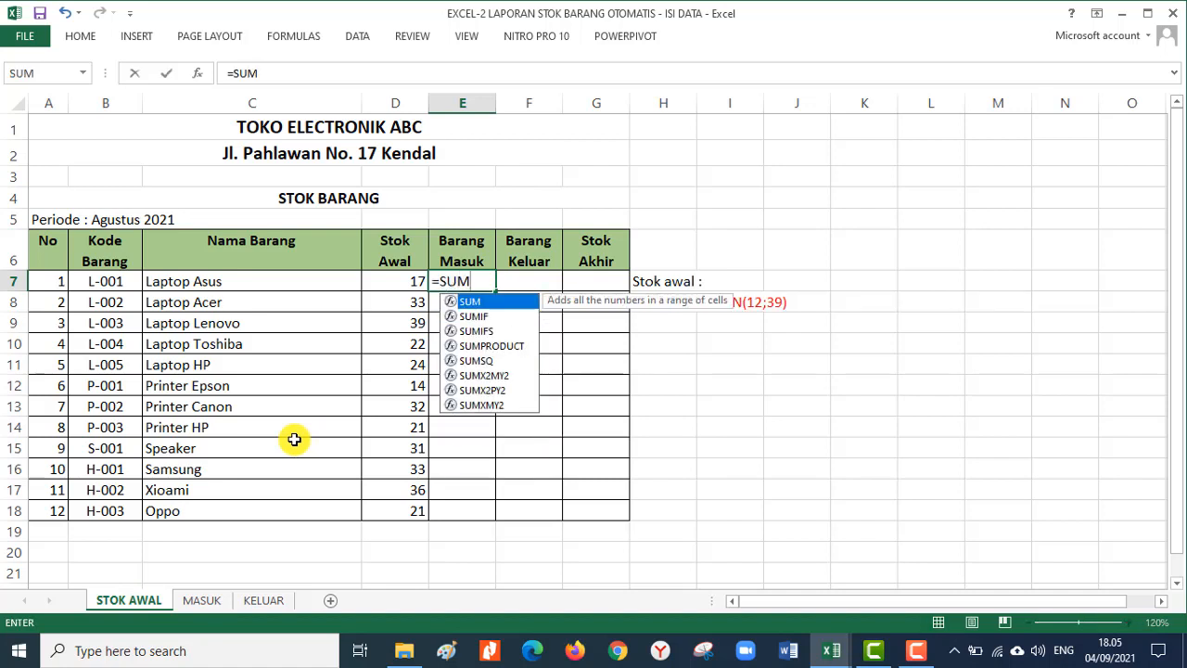
pyautogui.write('IF')
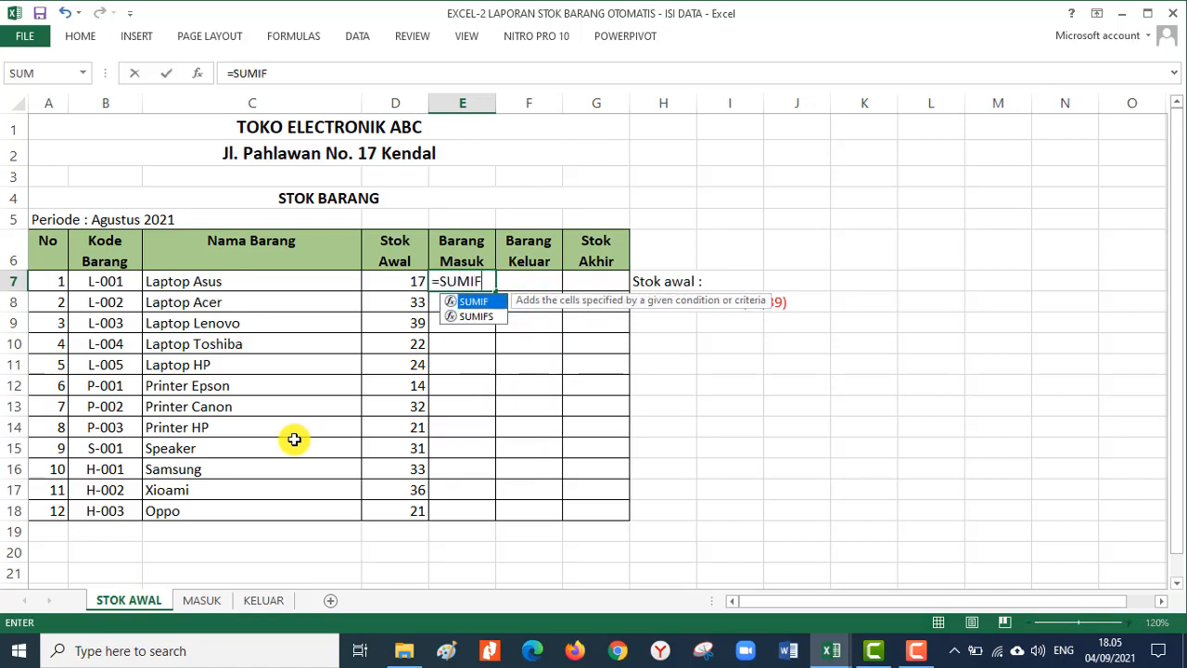
pyautogui.write('(')
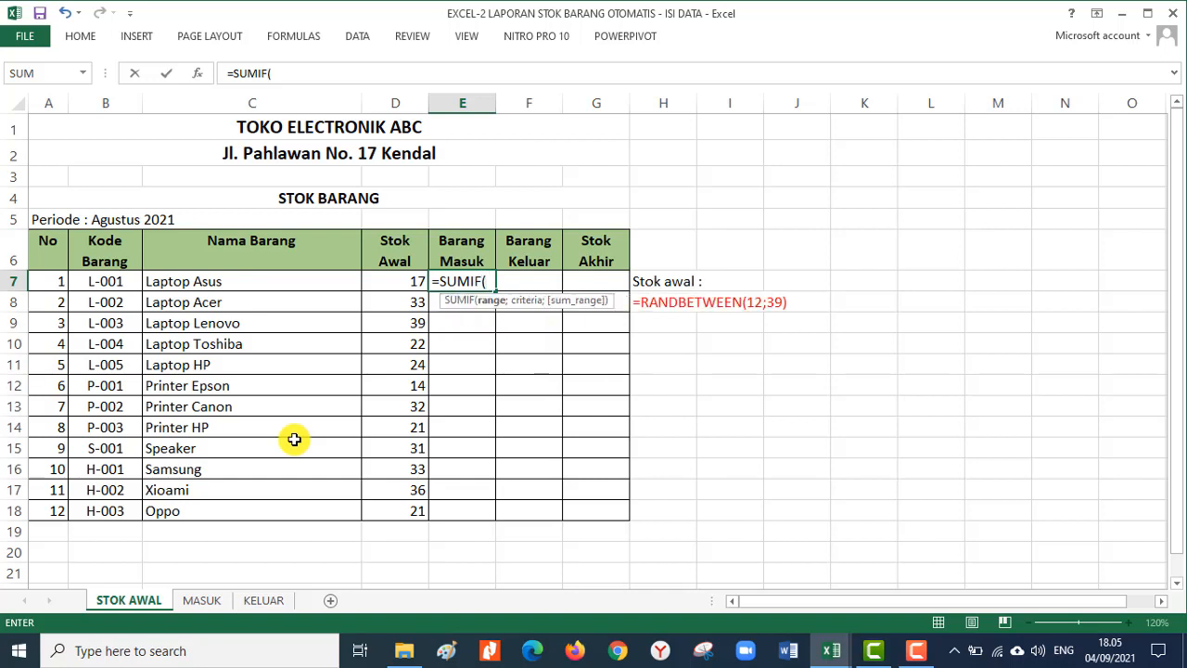
pyautogui.click(190, 604)
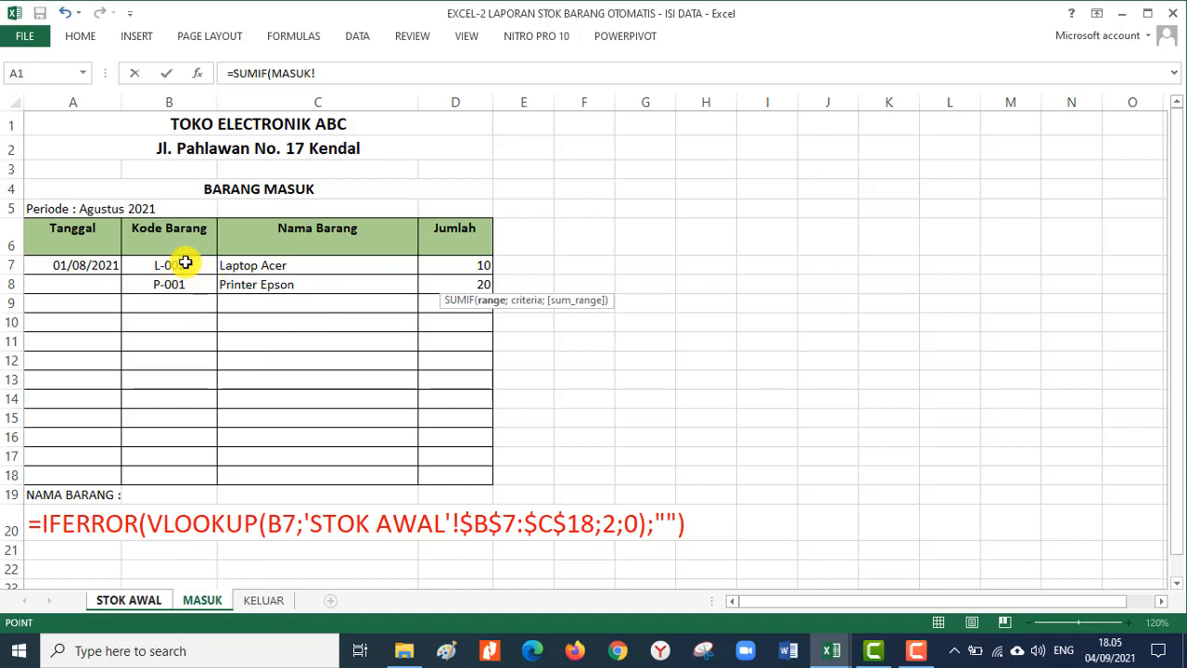
pyautogui.moveTo(186, 264); pyautogui.dragTo(154, 478)
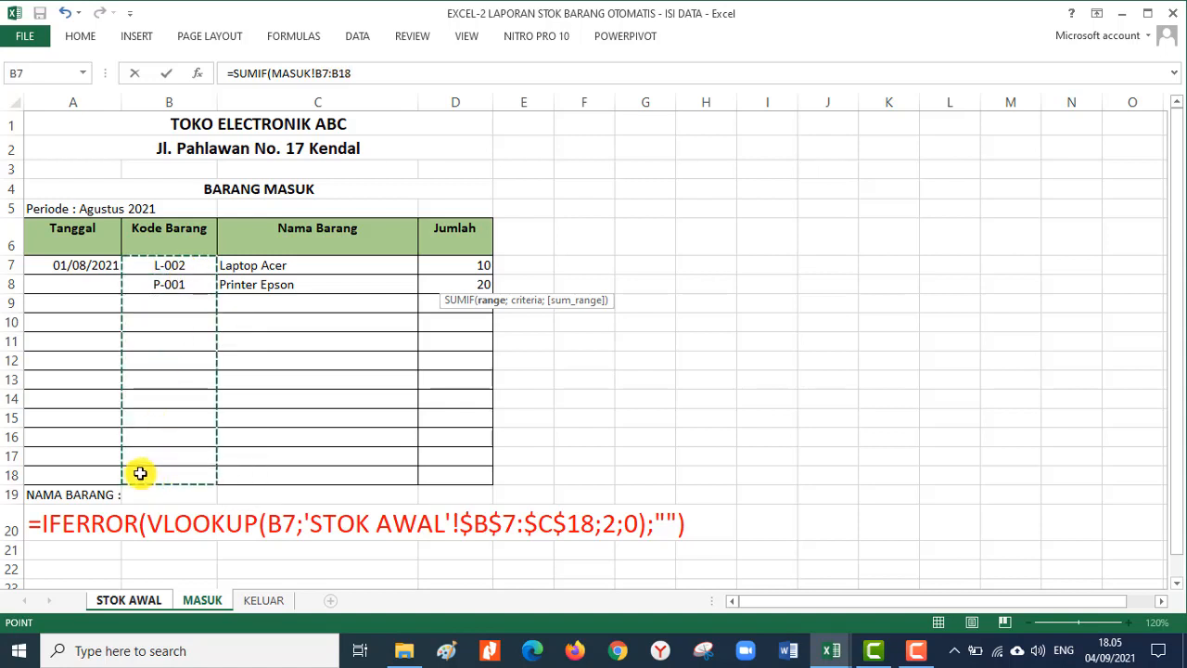
pyautogui.press('F4')
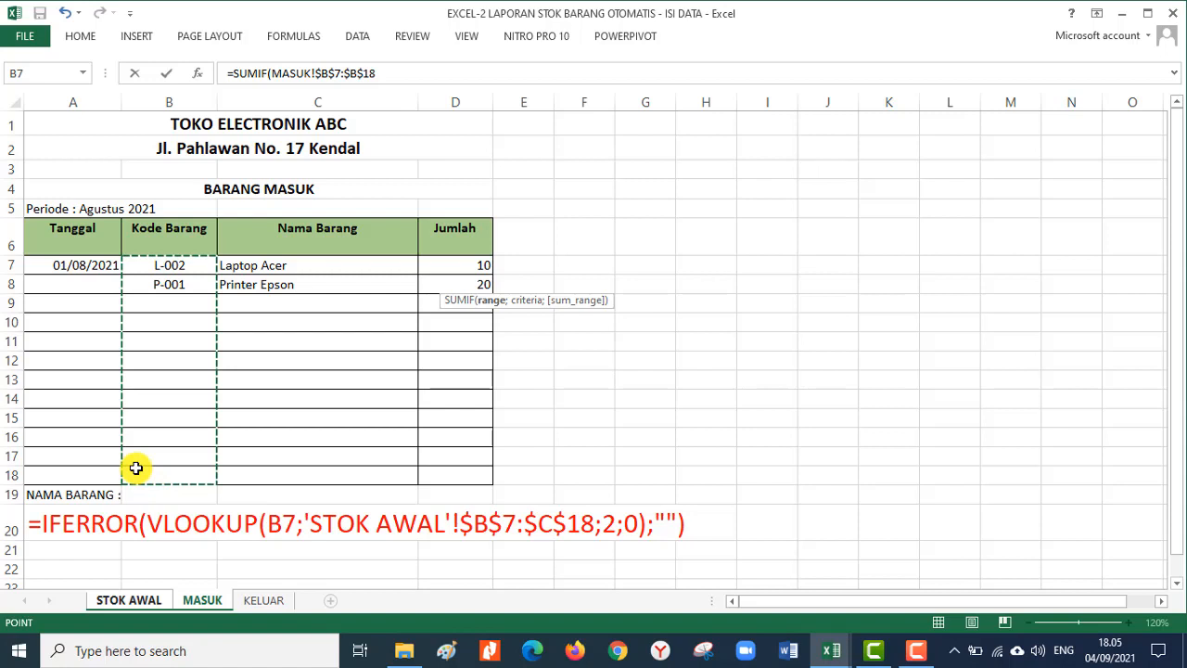
# - Add the absolute range MASUK!$D$7:$D$18 as the second argument and complete the SUMIF formula
pyautogui.click(425, 71)
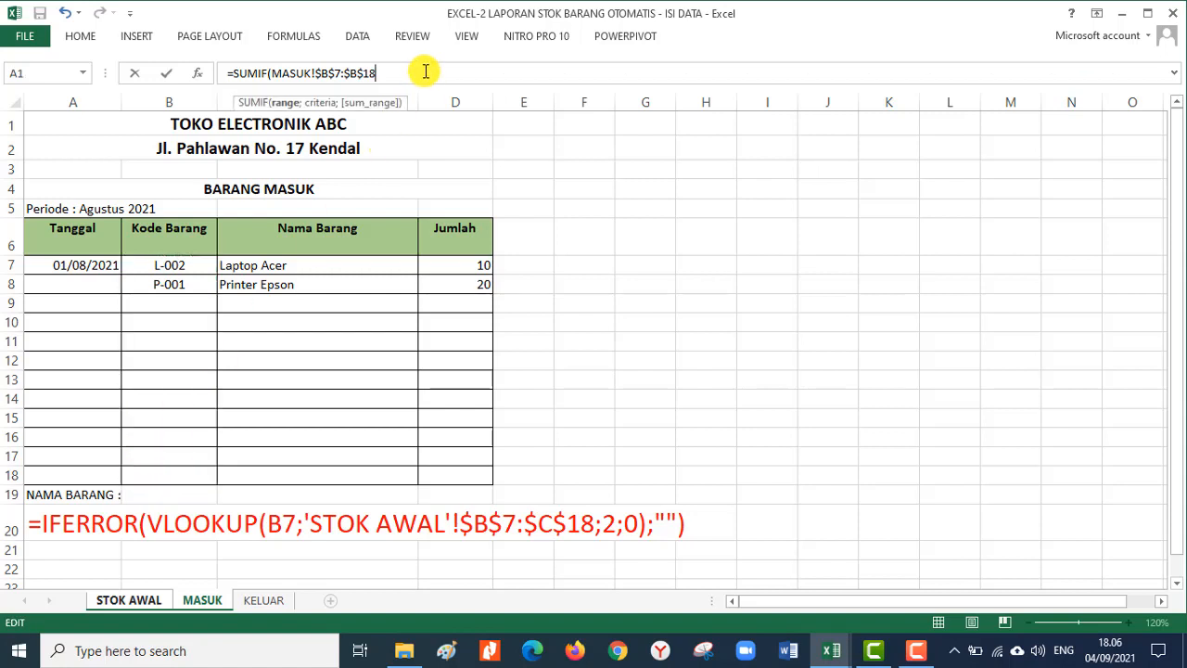
pyautogui.write(';')
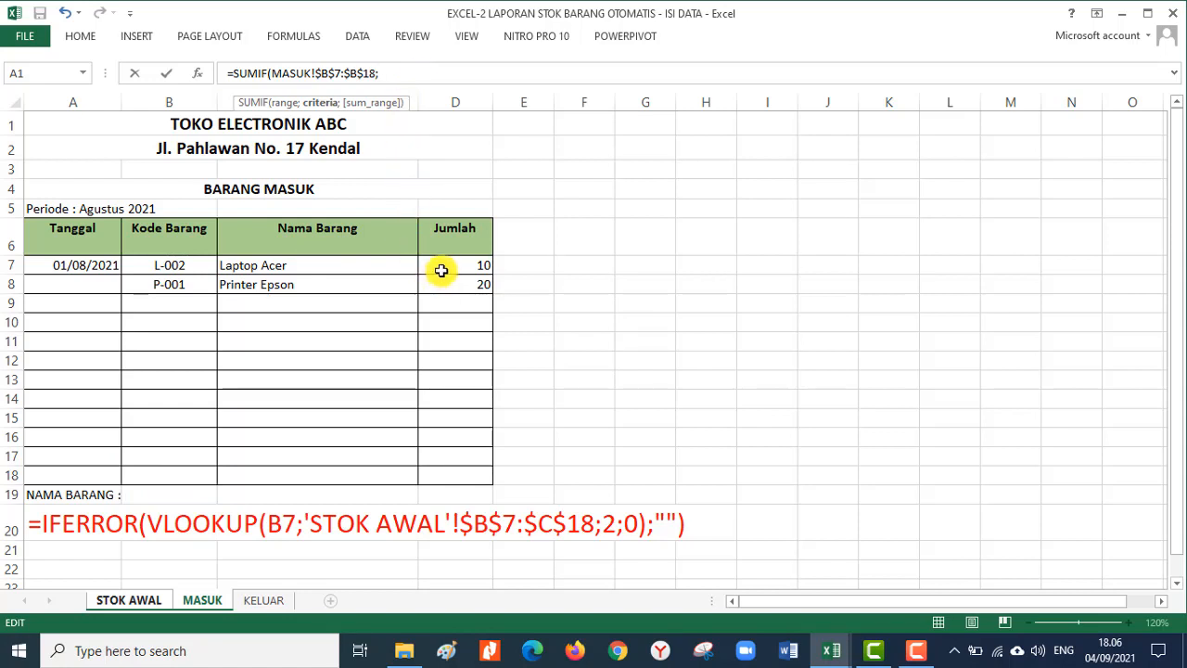
pyautogui.moveTo(441, 270); pyautogui.dragTo(438, 475)
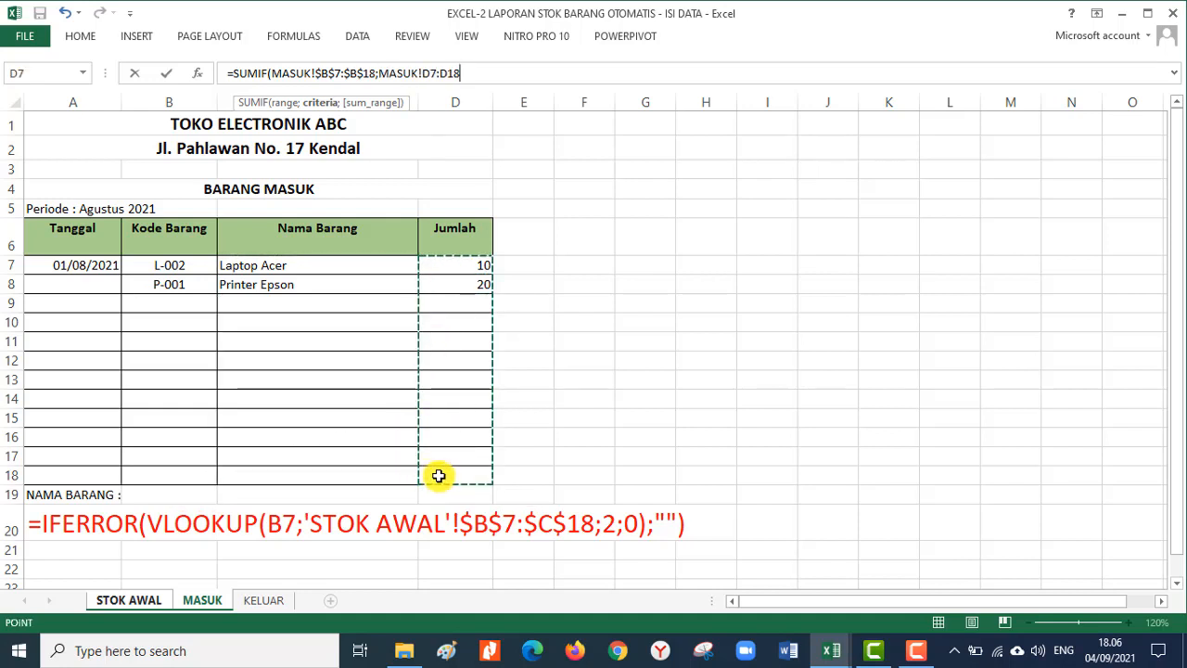
pyautogui.press('F4')
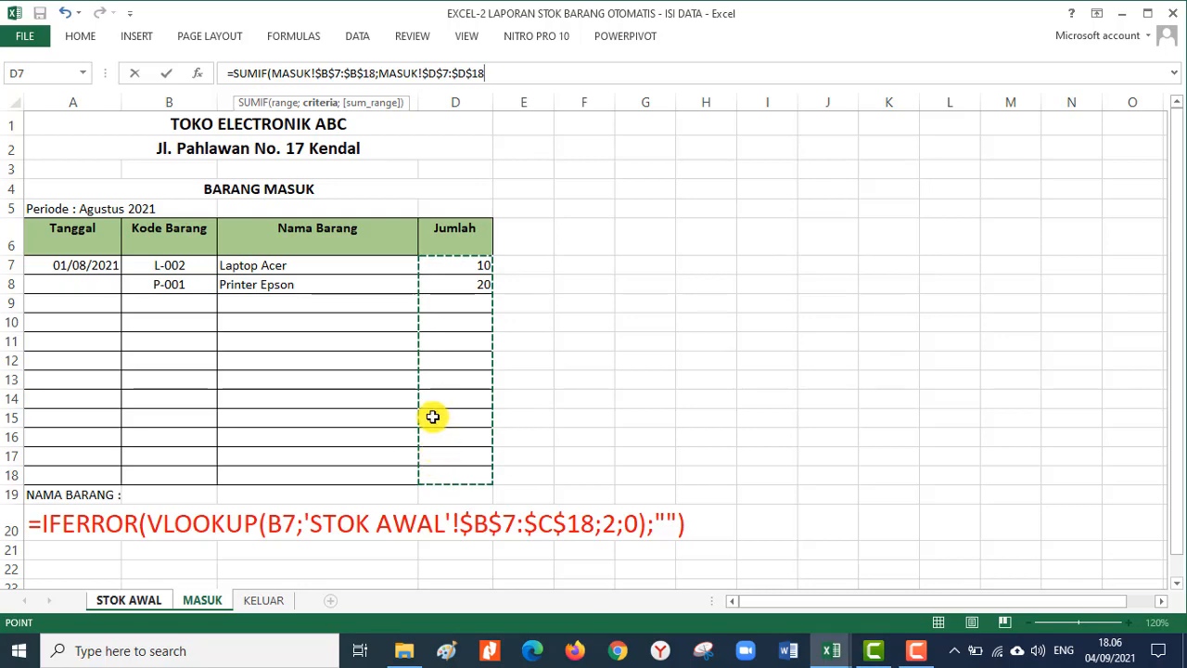
pyautogui.press('Return')
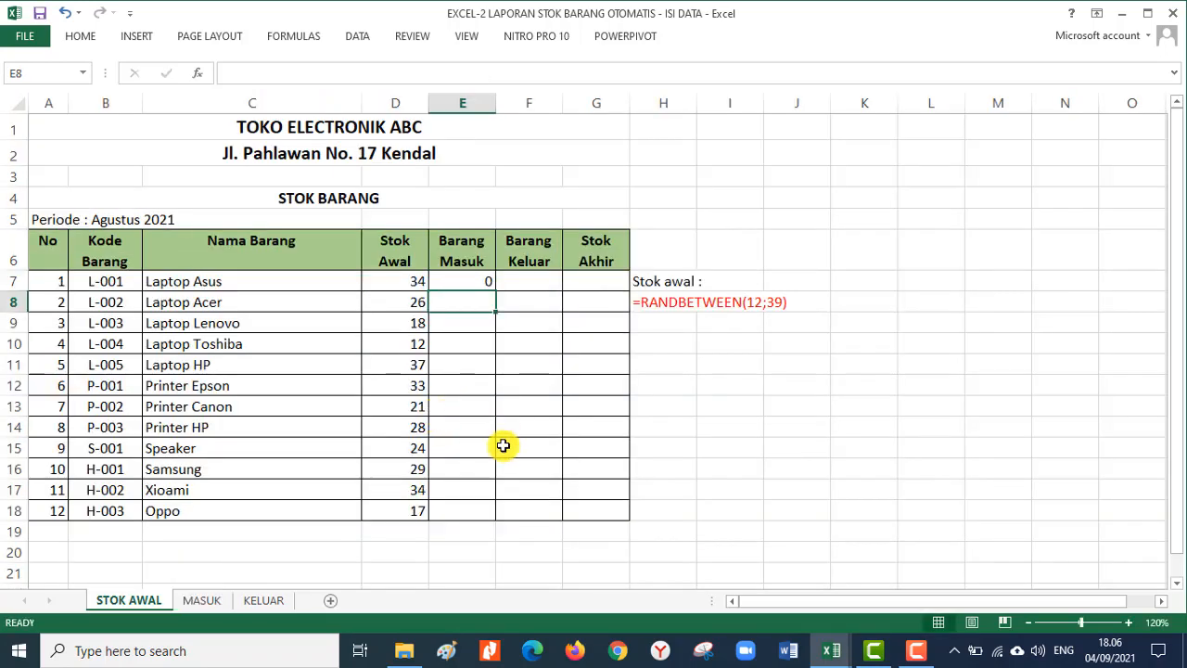
# - Copy the SUMIF formula from STOK AWAL E7 and paste it as plain text with a leading apostrophe into H9
pyautogui.click(483, 282)
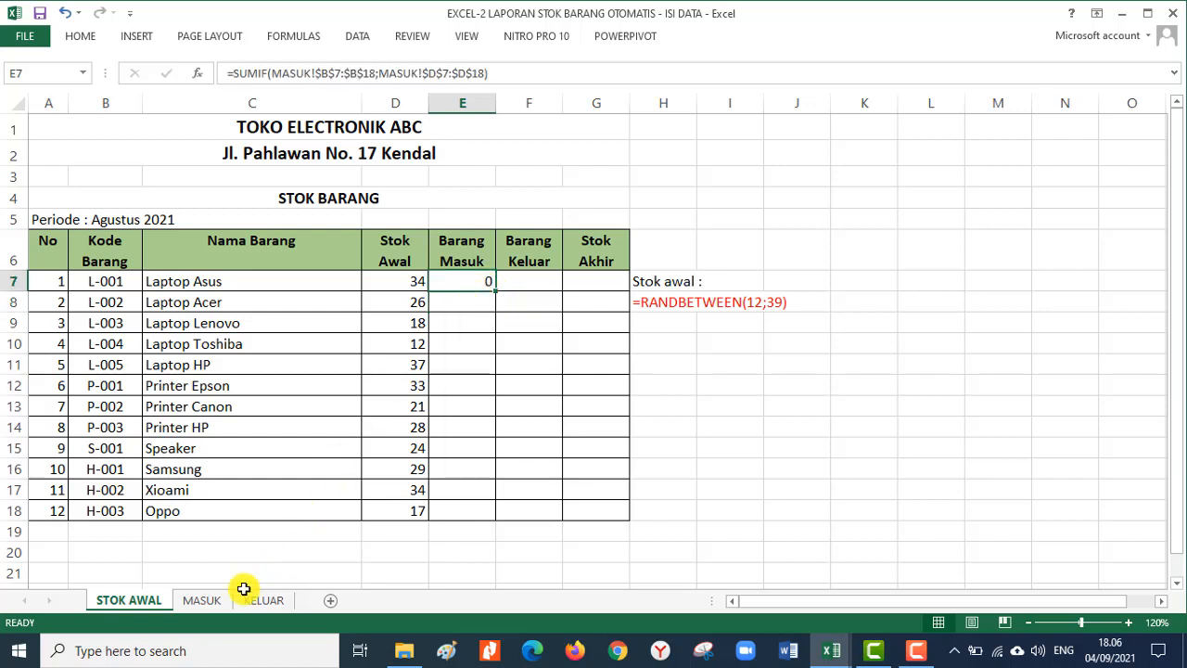
pyautogui.click(200, 600)
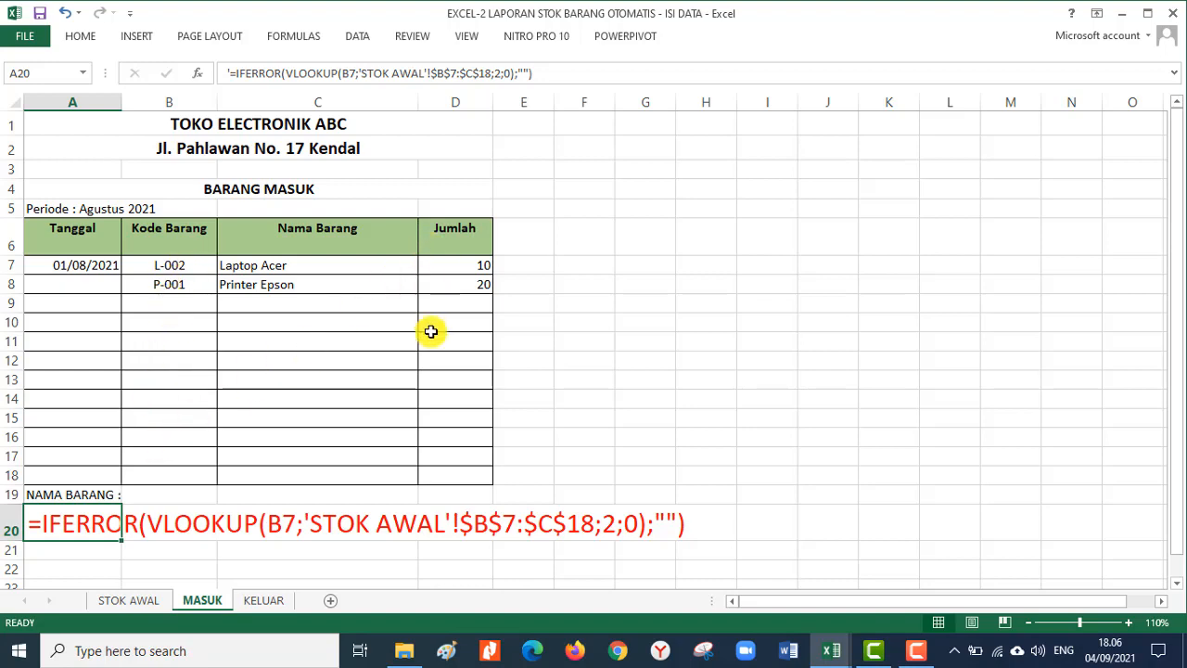
pyautogui.click(148, 600)
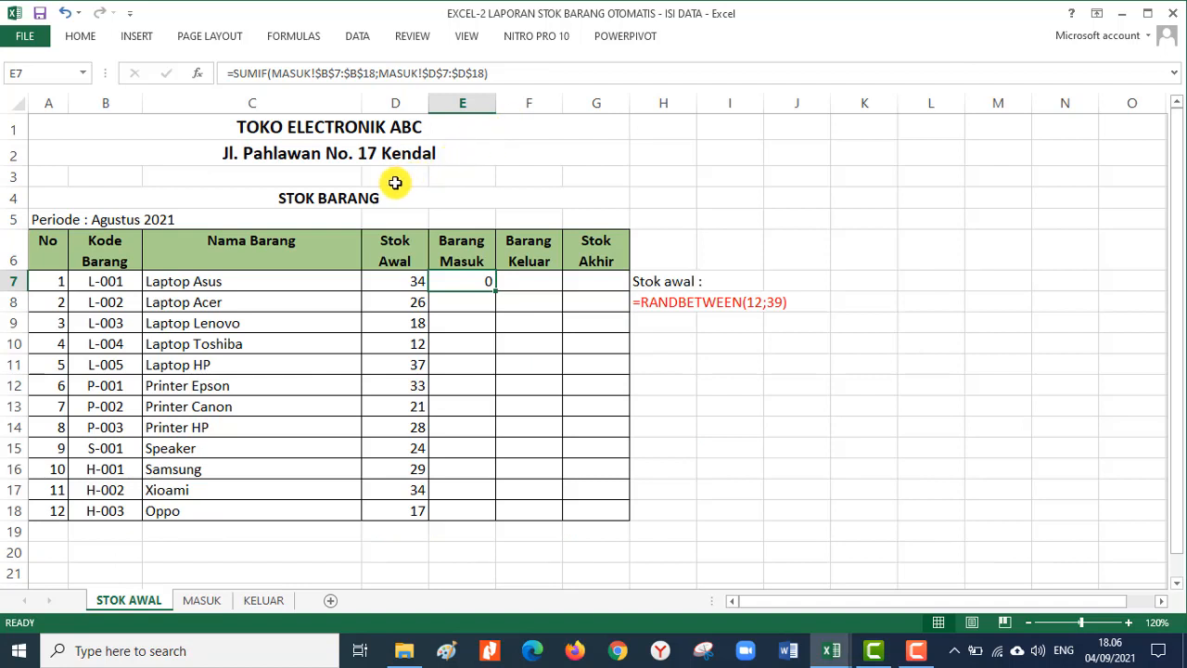
pyautogui.click(494, 72)
pyautogui.hotkey('shift', 'Home')
pyautogui.hotkey('ctrl', 'c')
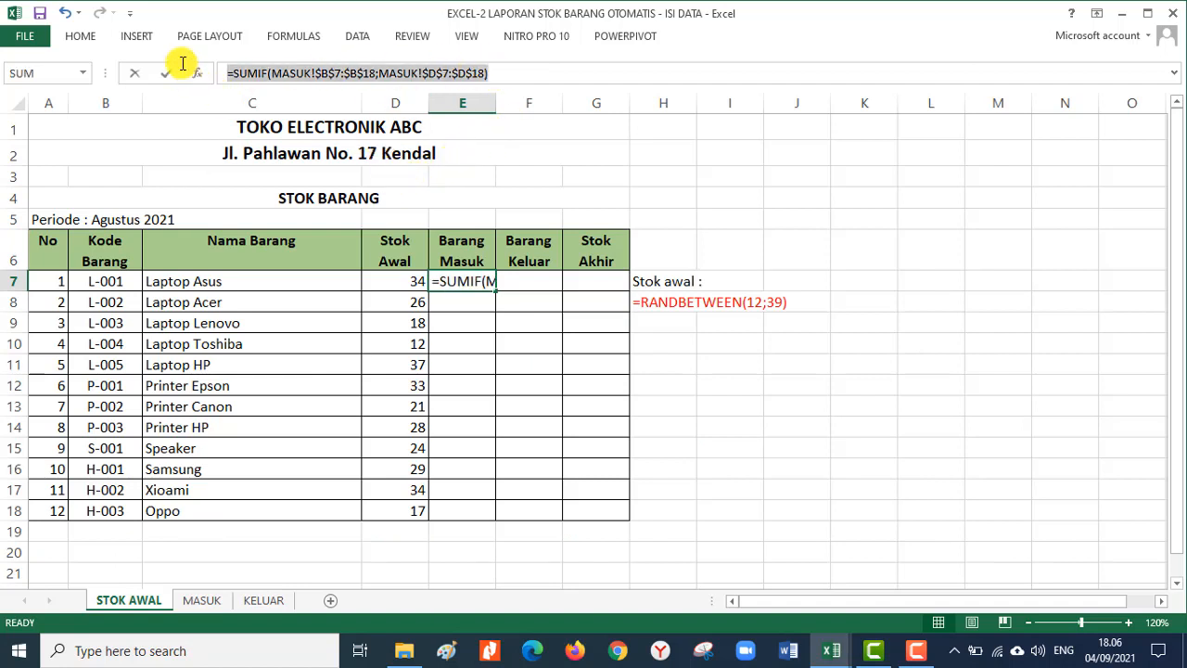
pyautogui.press('Return')
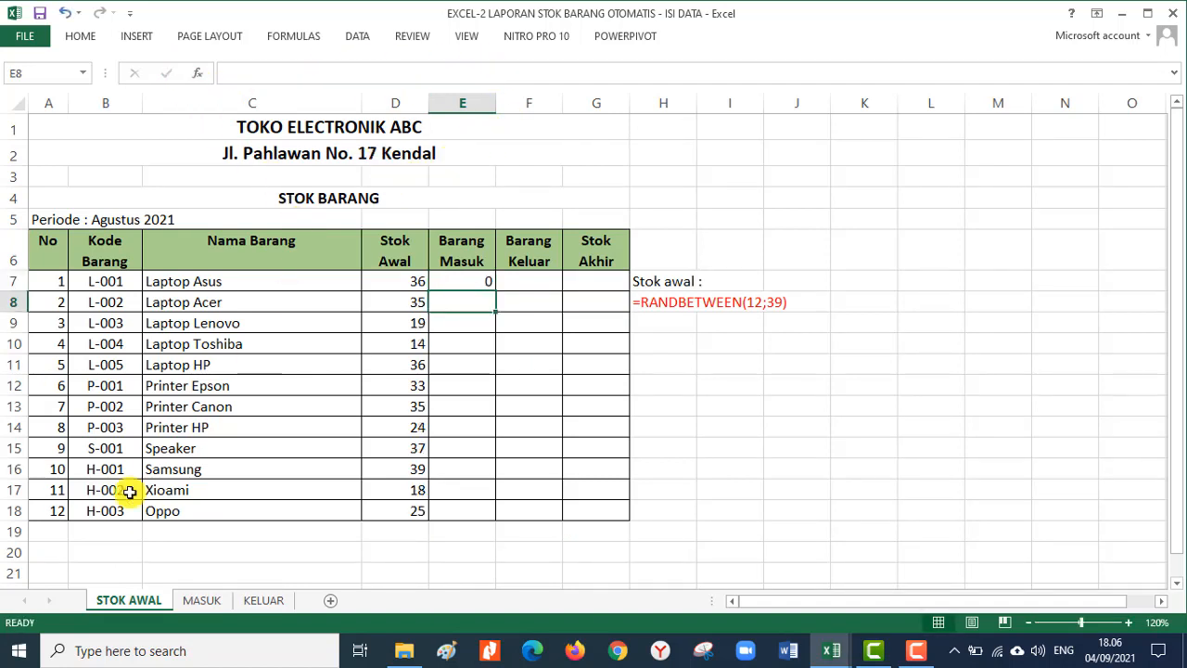
pyautogui.click(44, 549)
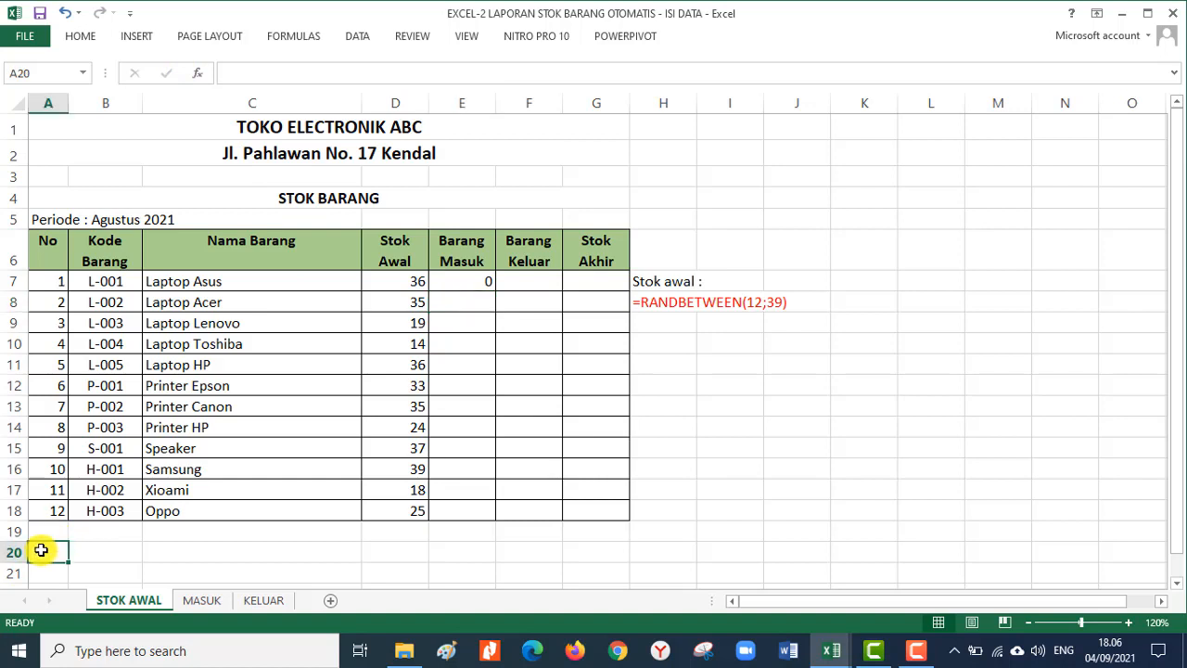
pyautogui.click(654, 323)
pyautogui.write("'")
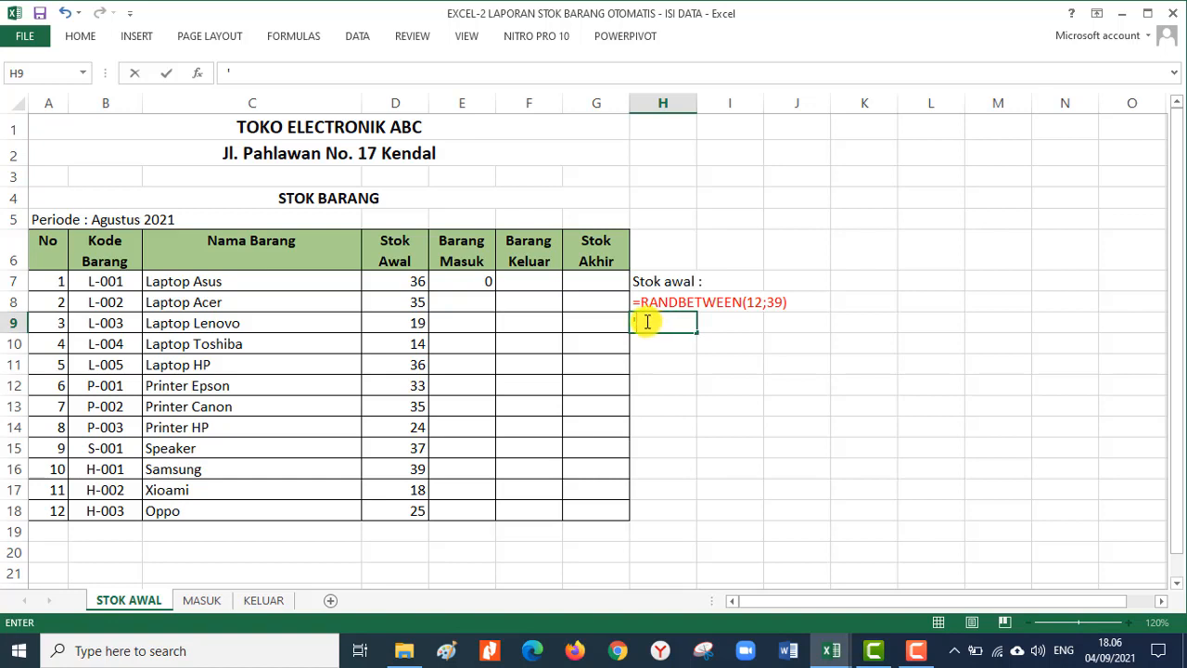
pyautogui.hotkey('ctrl', 'v')
pyautogui.press('Return')
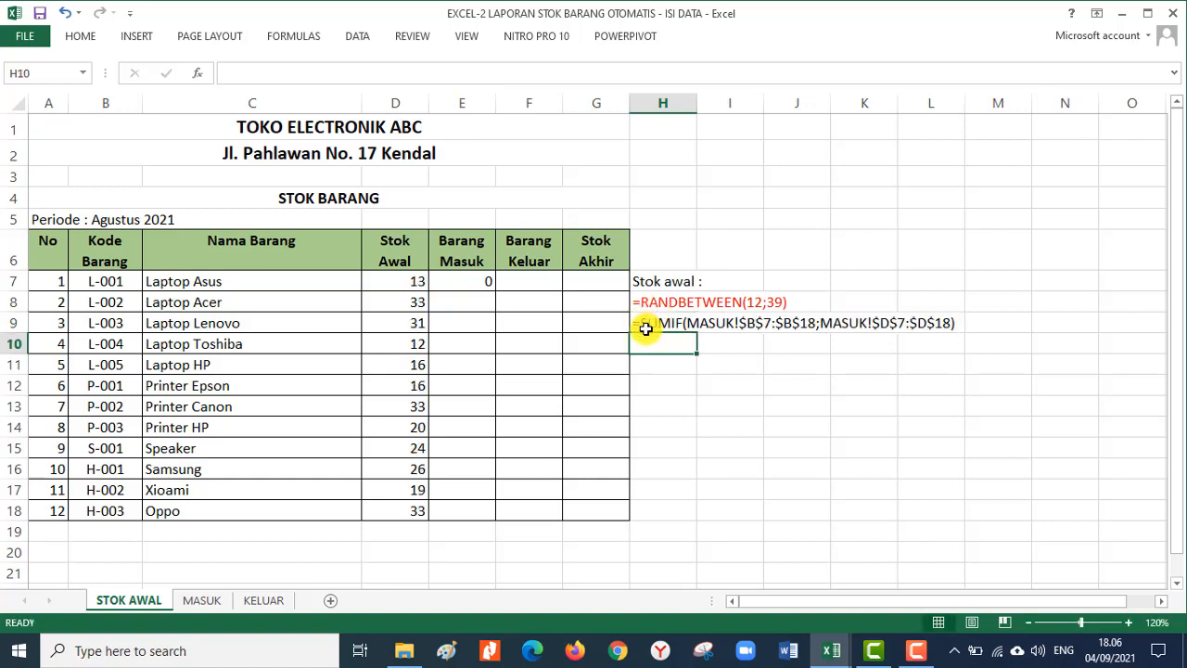
# - Format the SUMIF formula text in H9 with a red font
pyautogui.click(642, 327)
pyautogui.click(81, 35)
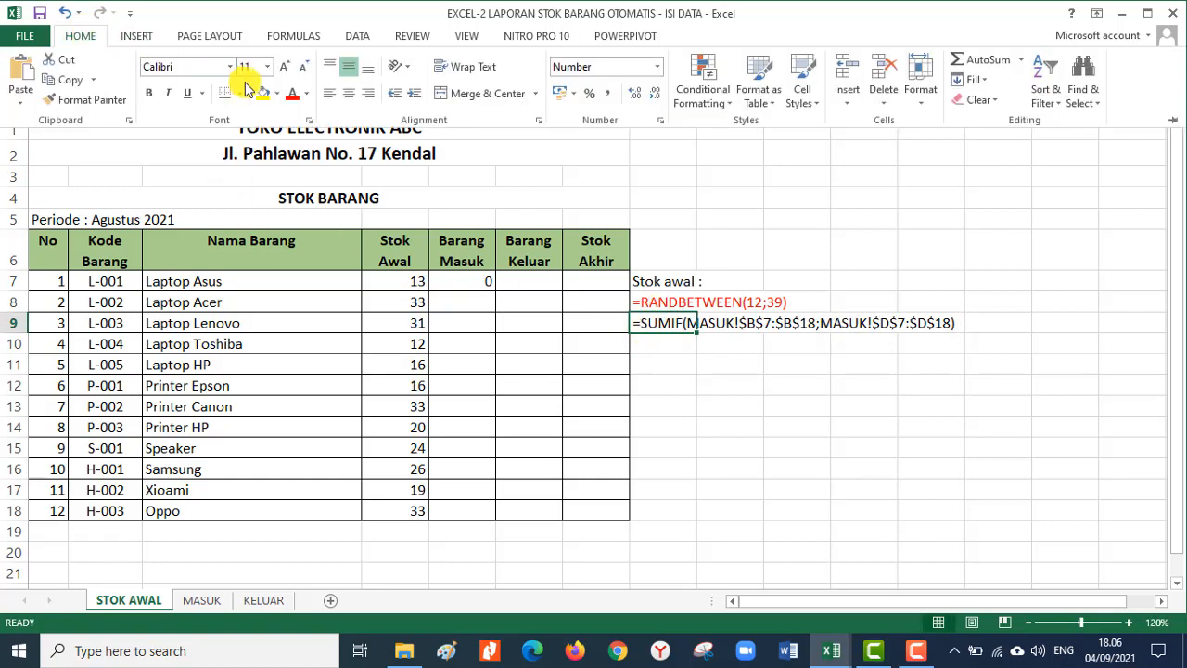
pyautogui.click(290, 93)
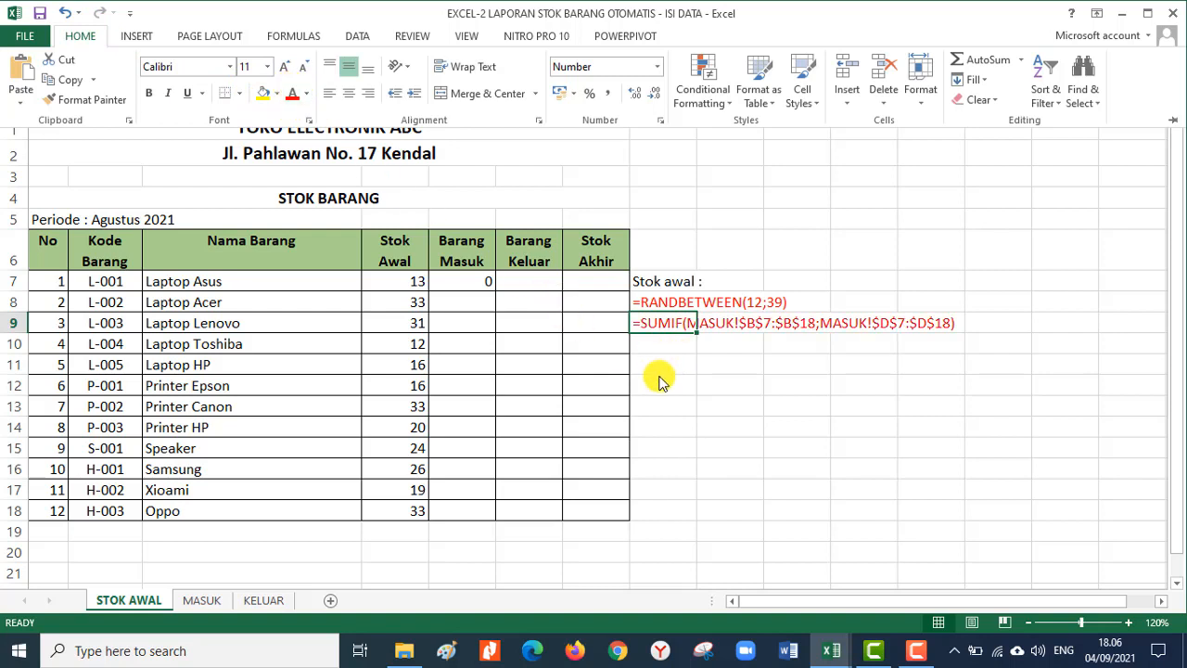
# - Fill the SUMIF formula from E7 down through E18 and compare the Barang Masuk column with the MASUK entries
pyautogui.click(492, 288)
pyautogui.doubleClick(495, 289)
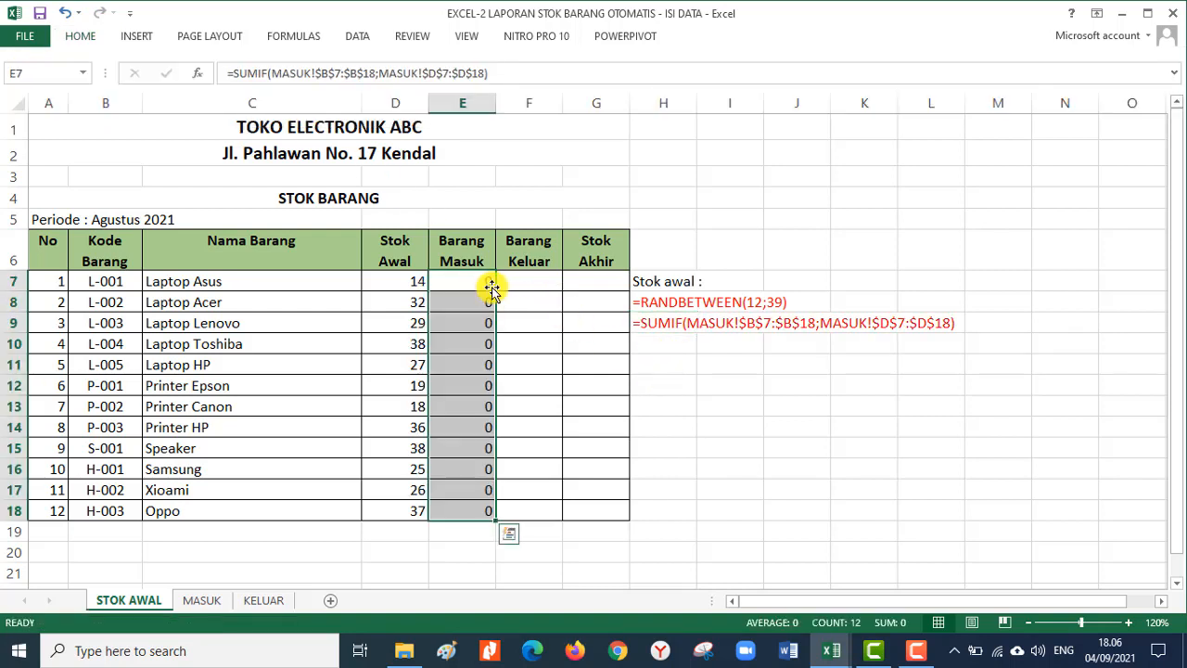
pyautogui.click(200, 600)
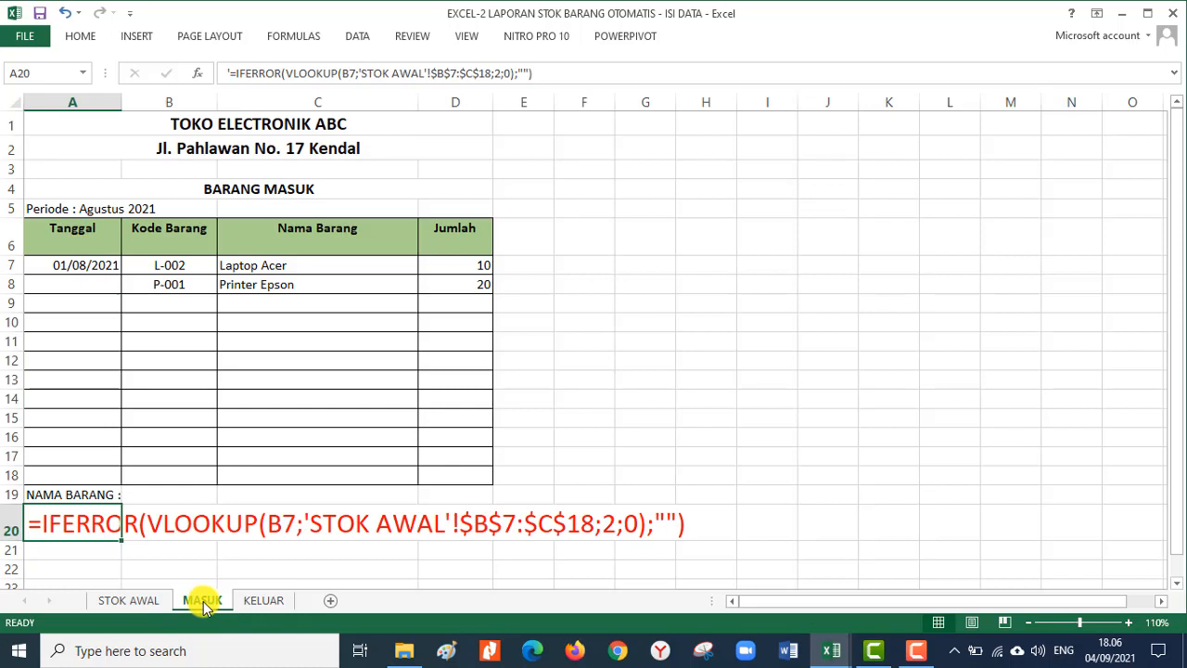
pyautogui.click(129, 601)
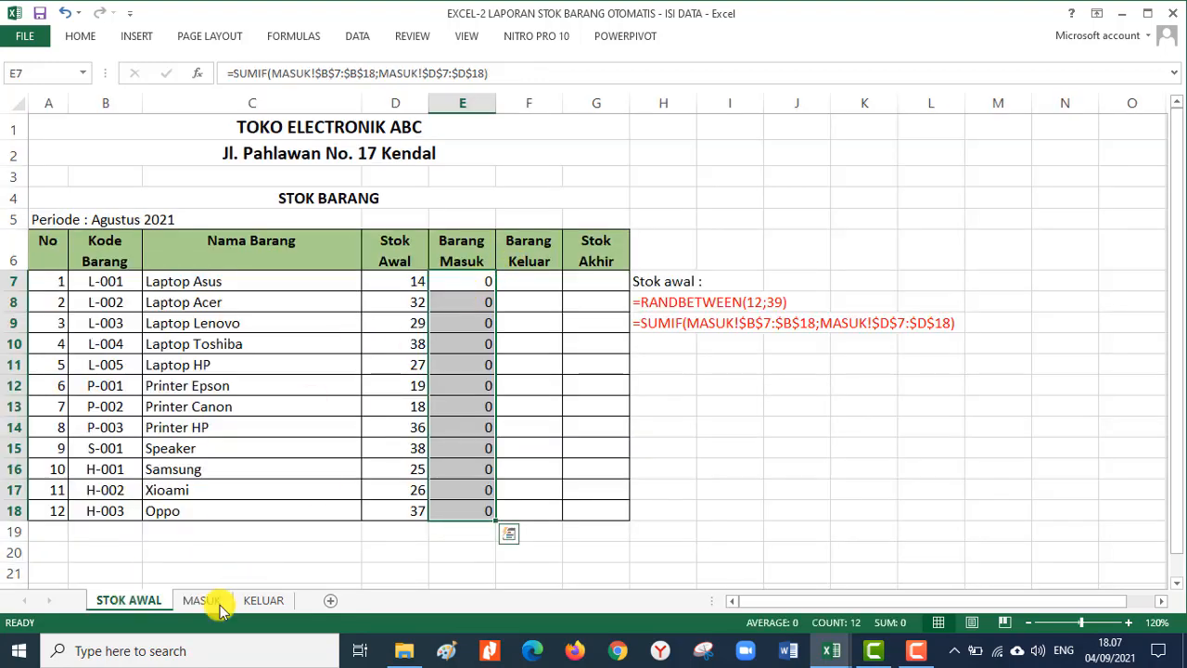
# - Insert B7 as the criteria argument between the two MASUK ranges of the SUMIF formula in E7
pyautogui.click(479, 281)
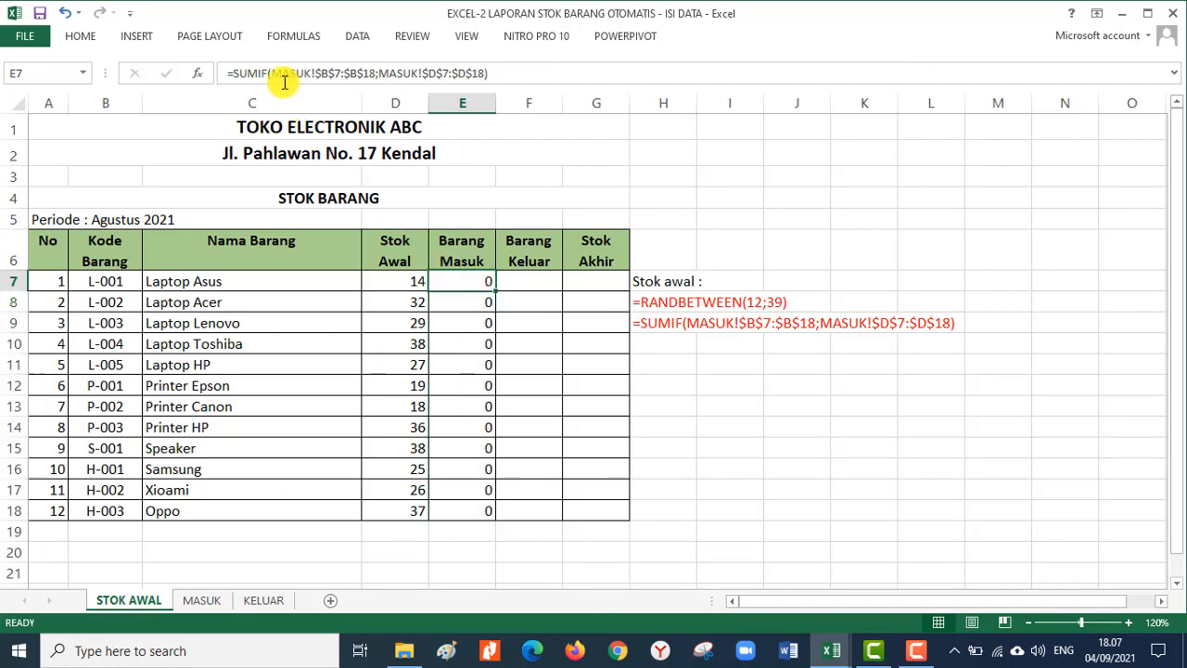
pyautogui.click(379, 74)
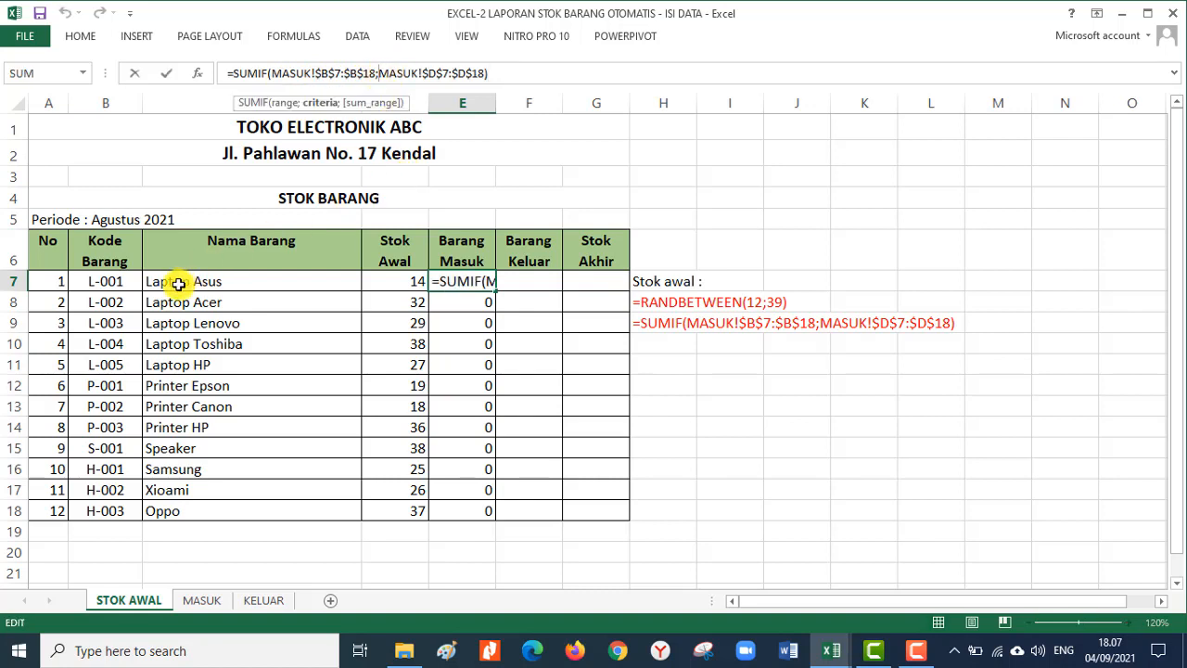
pyautogui.click(110, 282)
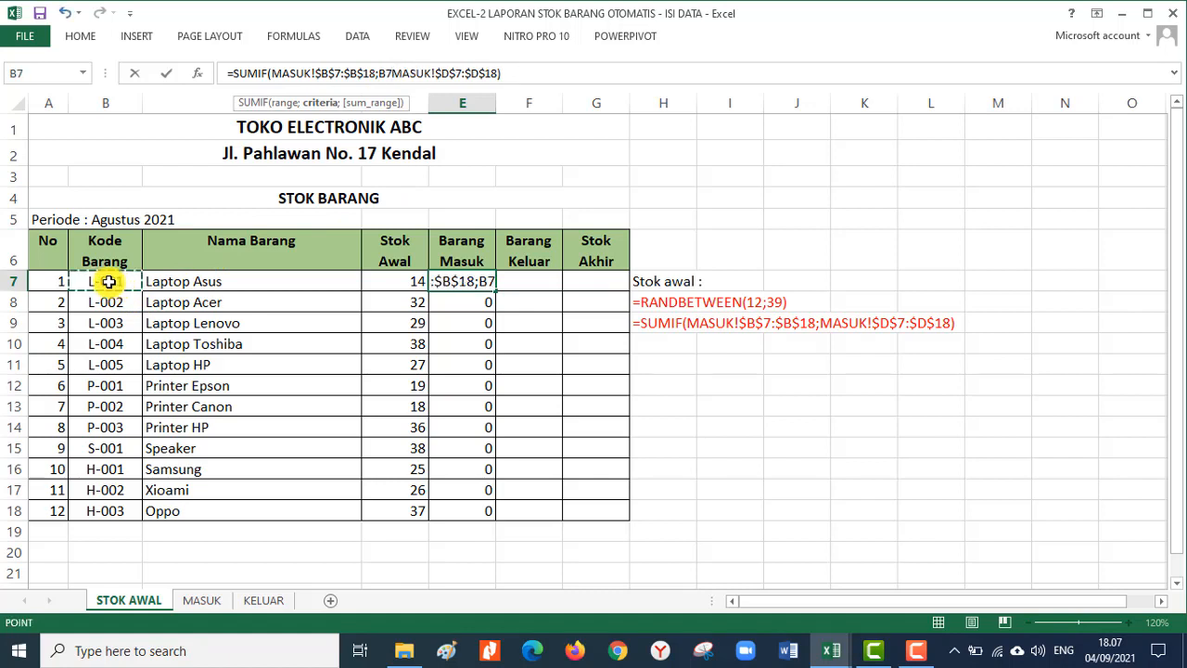
pyautogui.write(';')
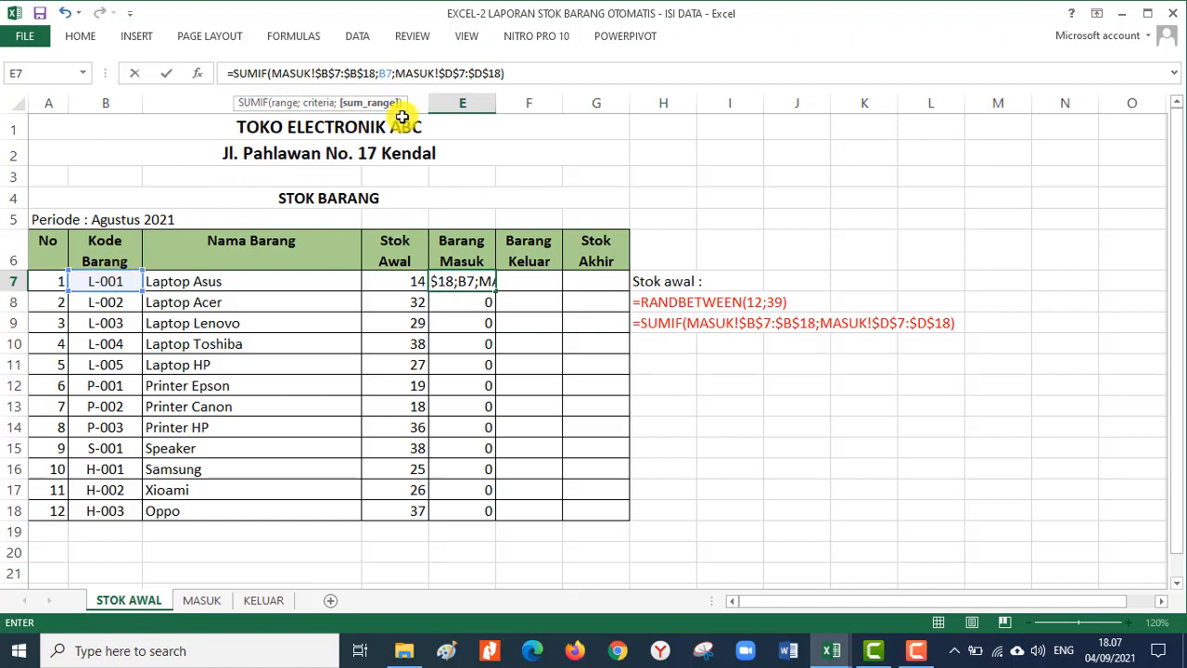
pyautogui.click(202, 600)
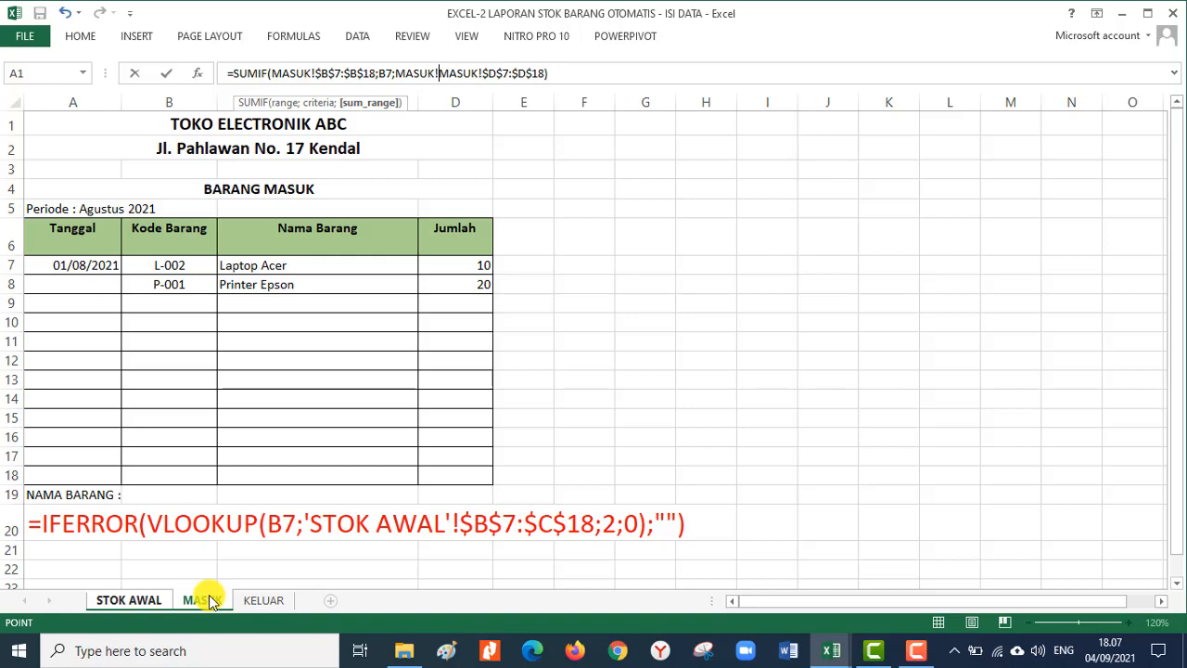
pyautogui.click(137, 602)
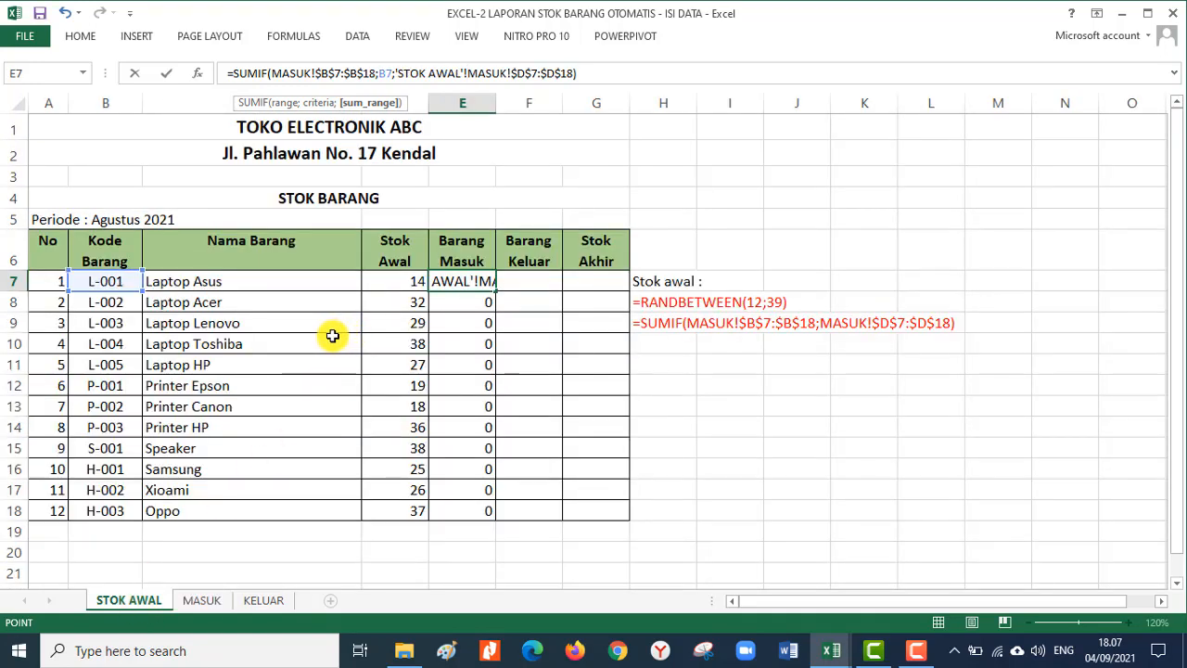
pyautogui.press('BackSpace')
pyautogui.press('BackSpace')
pyautogui.press('BackSpace')
pyautogui.press('BackSpace')
pyautogui.press('BackSpace')
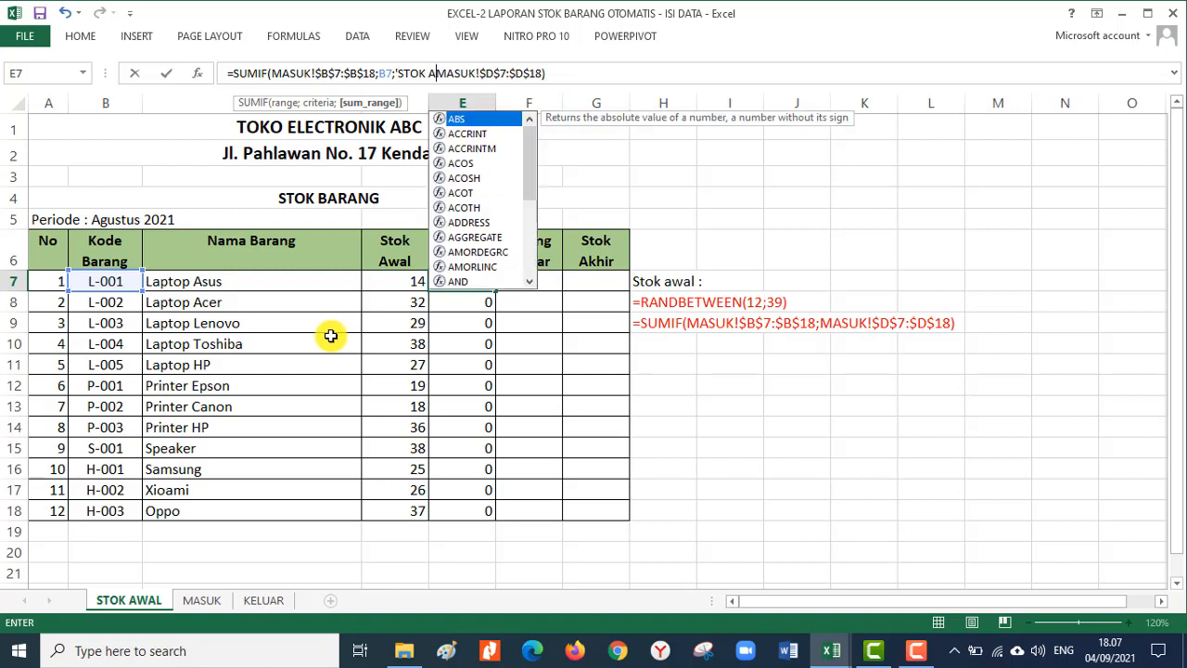
pyautogui.press('BackSpace')
pyautogui.press('BackSpace')
pyautogui.press('BackSpace')
pyautogui.press('BackSpace')
pyautogui.press('BackSpace')
pyautogui.press('BackSpace')
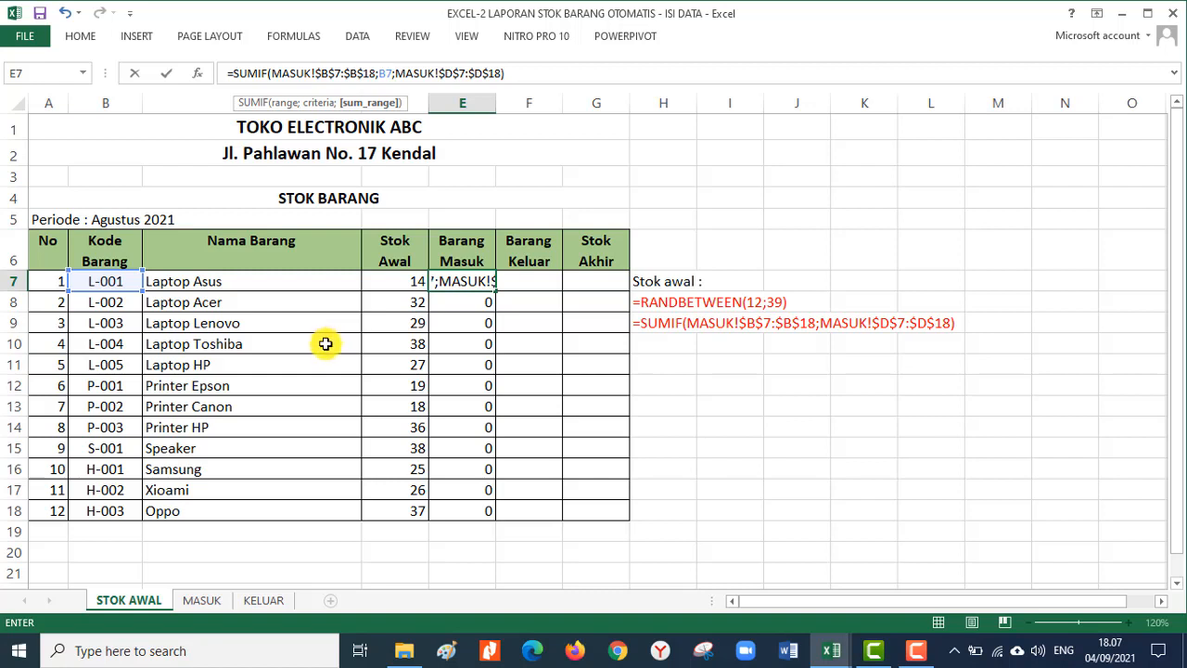
# - Complete the corrected SUMIF formula in E7 and fill it down the Barang Masuk column through E18
pyautogui.press('Return')
pyautogui.click(487, 285)
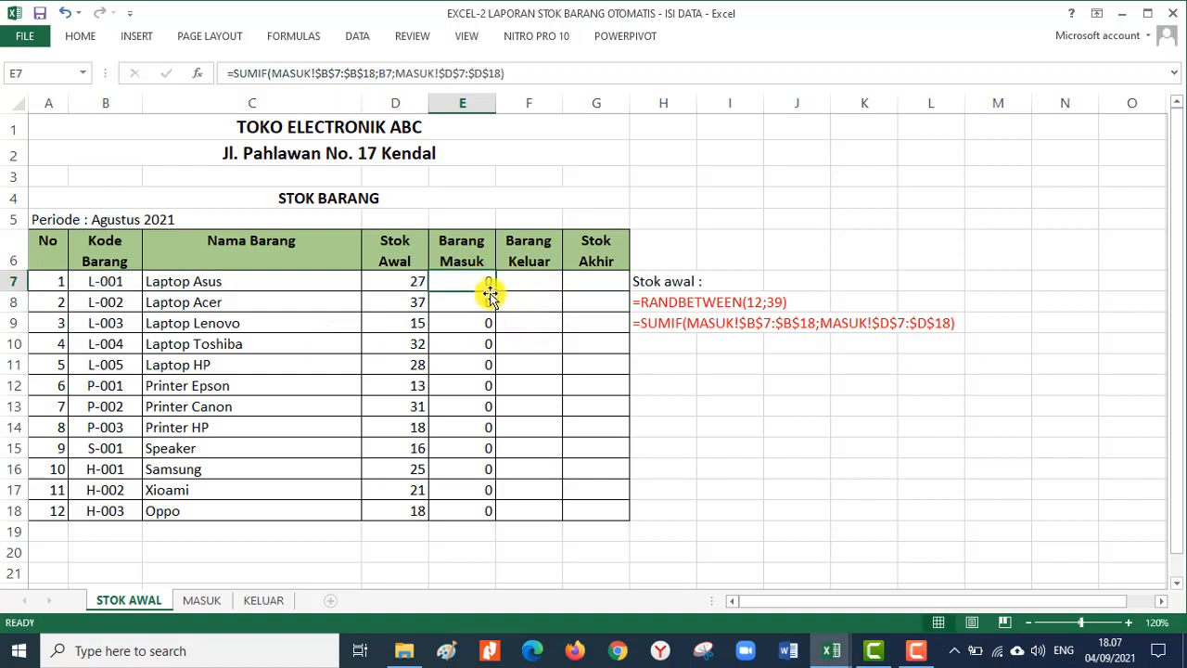
pyautogui.doubleClick(493, 292)
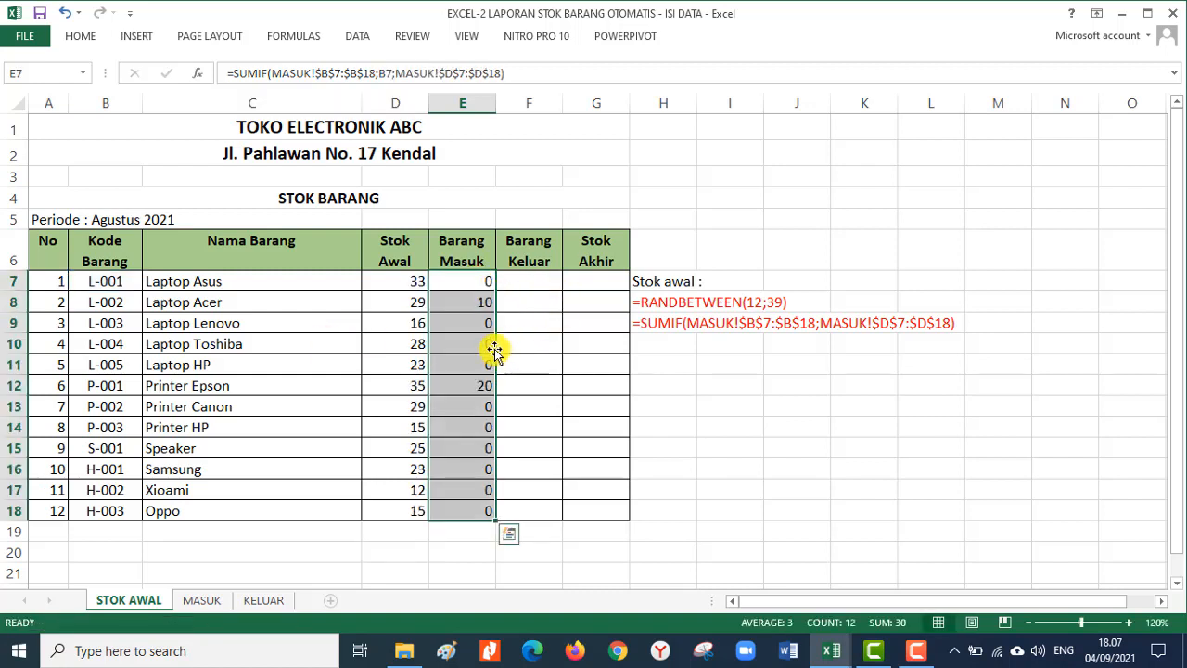
# - Replace the formula text in H9 with '=SUMIF(MASUK!$B$7:$B$18;B7;MASUK!$D$7:$D$18) copied from E7
pyautogui.click(475, 282)
pyautogui.moveTo(538, 74); pyautogui.dragTo(125, 74)
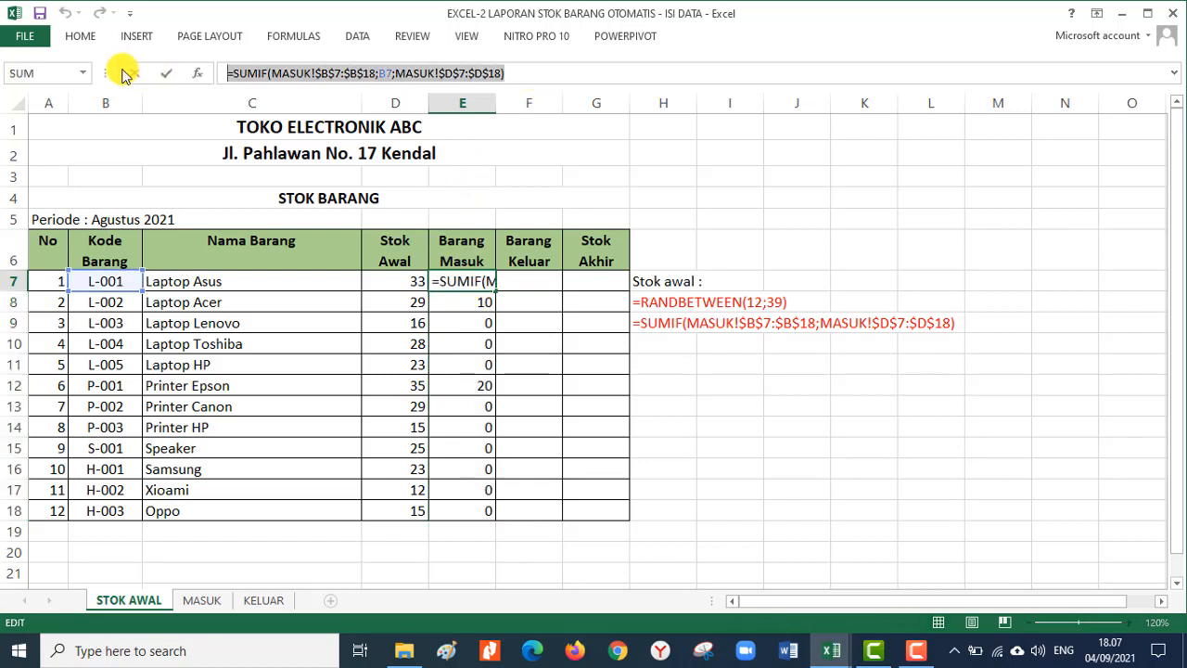
pyautogui.click(676, 326)
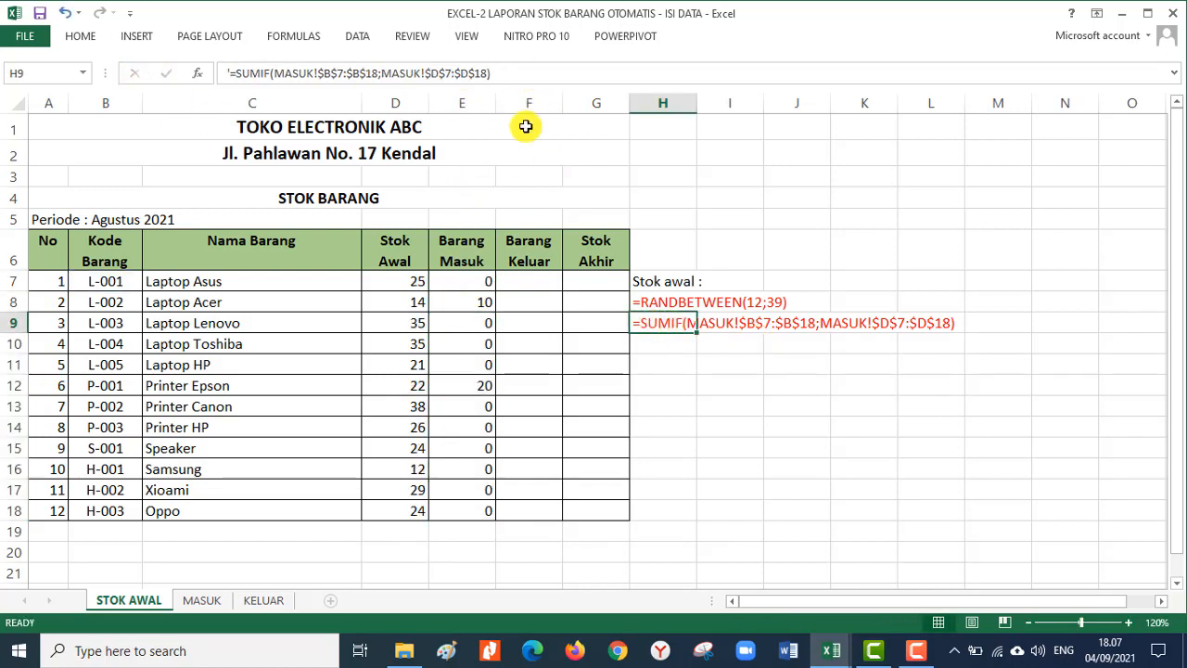
pyautogui.press('BackSpace')
pyautogui.write("'=SUMIF(MASUK!$B$7:$B$18;B7;MASUK!$D$7:$D$18)")
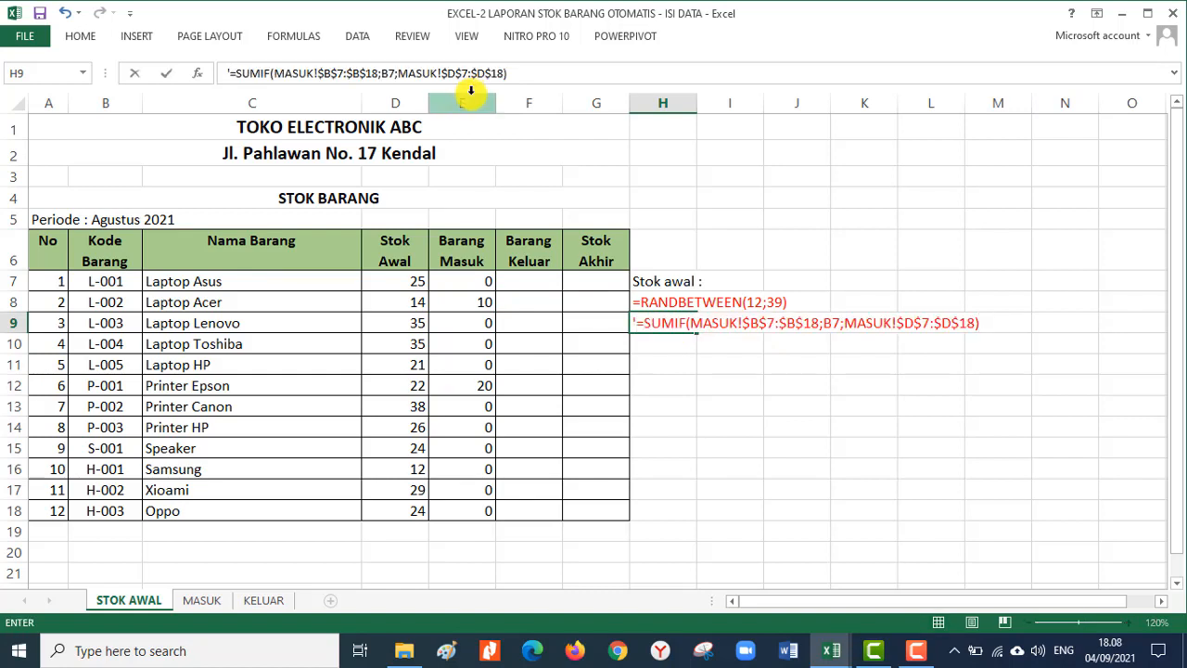
pyautogui.press('Return')
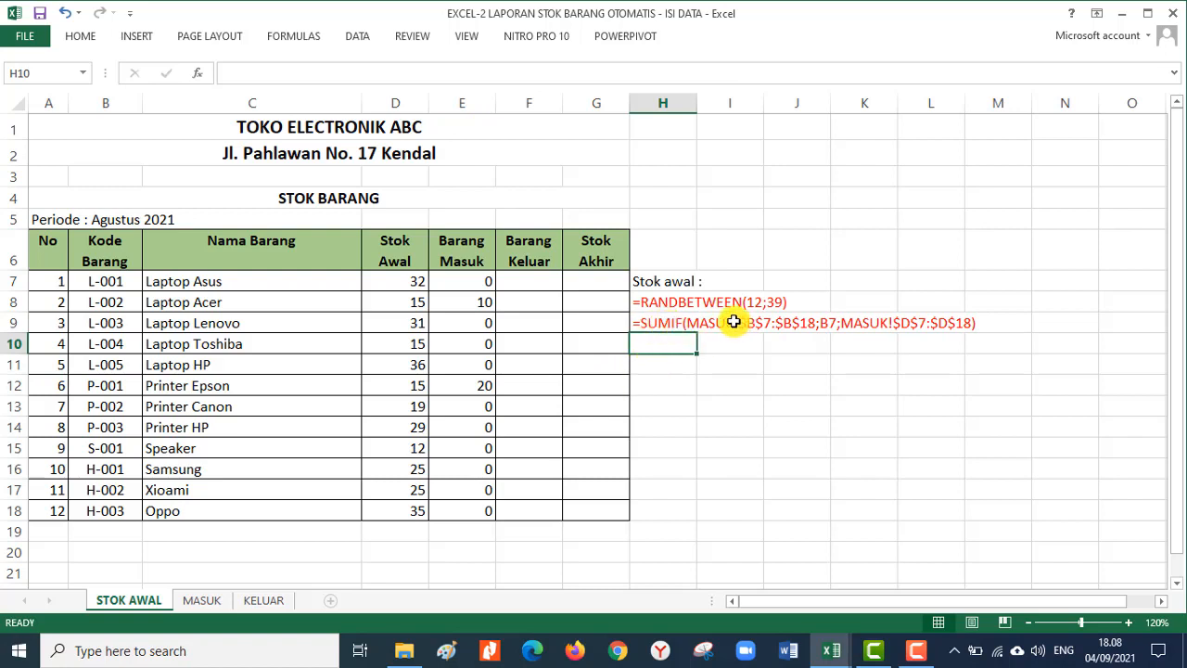
# - Add an incoming entry in row 9 of MASUK with Kode Barang L-002 and a Jumlah of 3
pyautogui.click(462, 275)
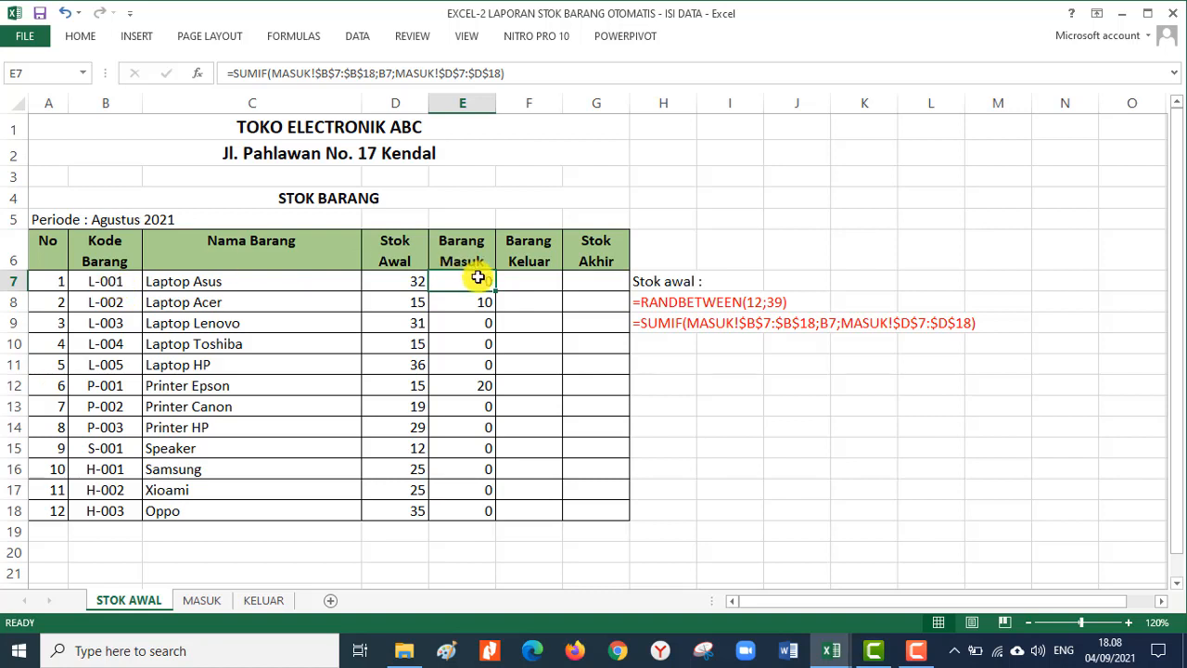
pyautogui.click(201, 600)
pyautogui.click(170, 303)
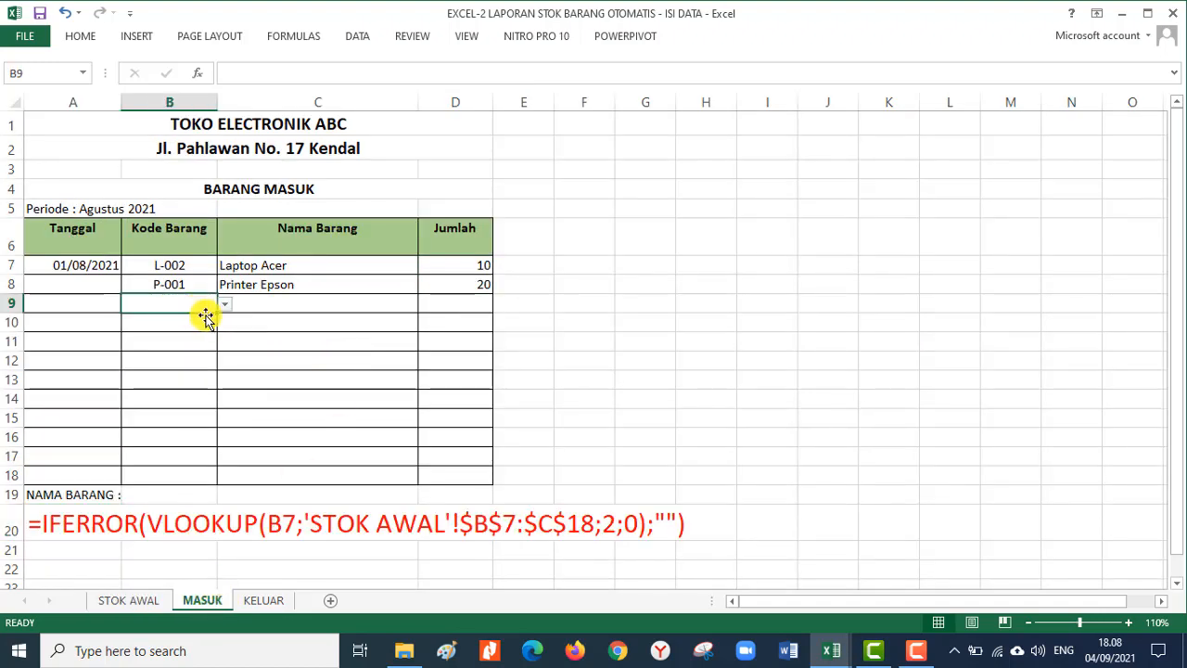
pyautogui.click(224, 306)
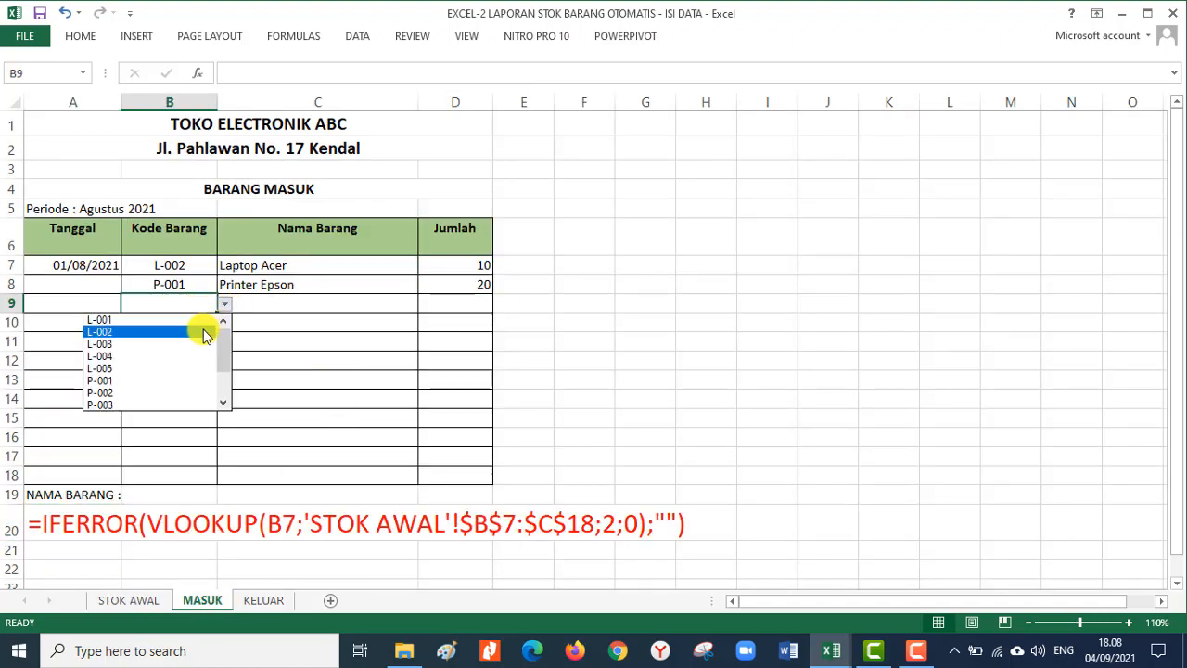
pyautogui.click(202, 331)
pyautogui.click(470, 305)
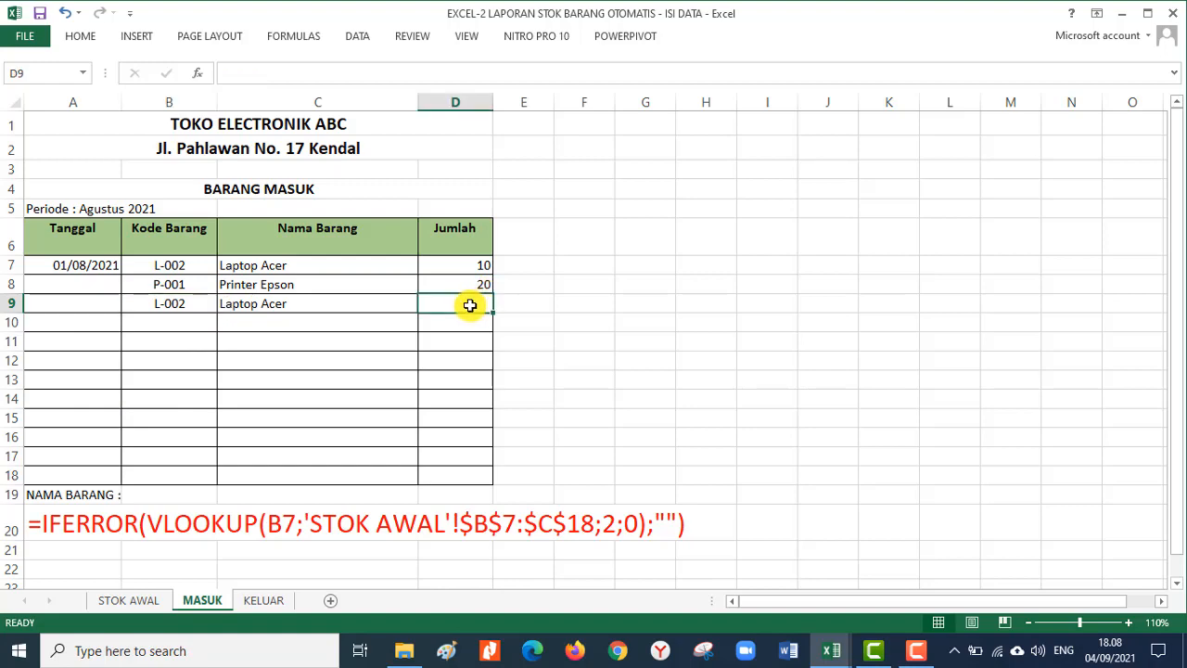
pyautogui.write('3')
pyautogui.press('Return')
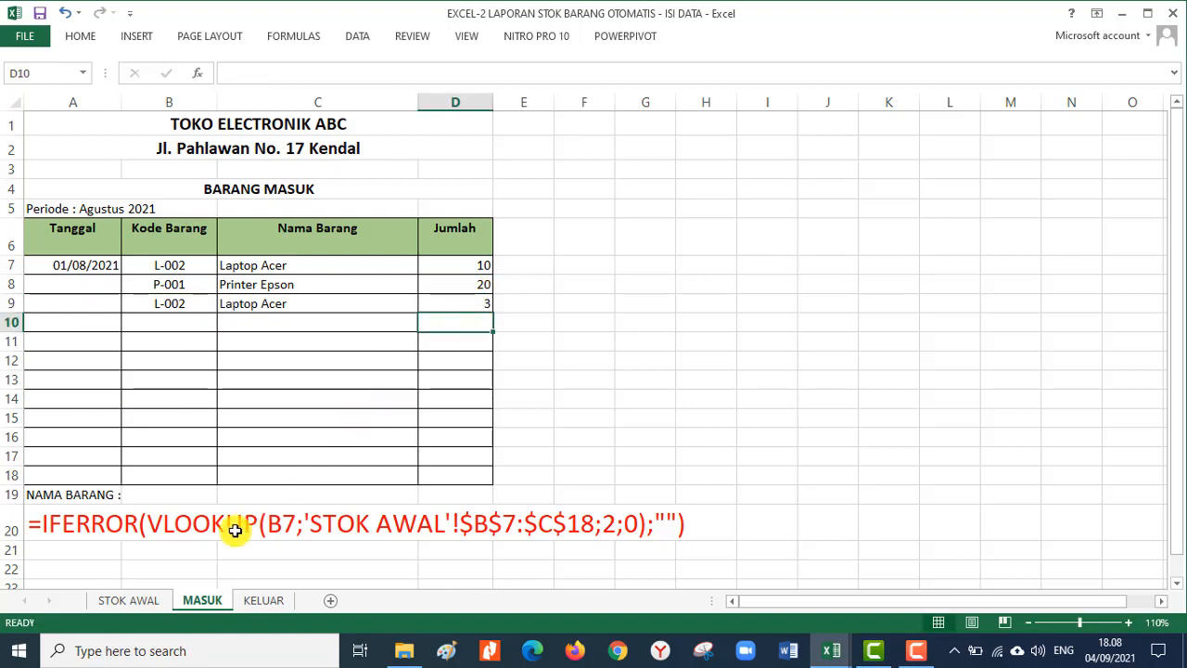
# - Check the Barang Masuk total for Laptop Acer in STOK AWAL E8 against the entries in MASUK
pyautogui.click(128, 600)
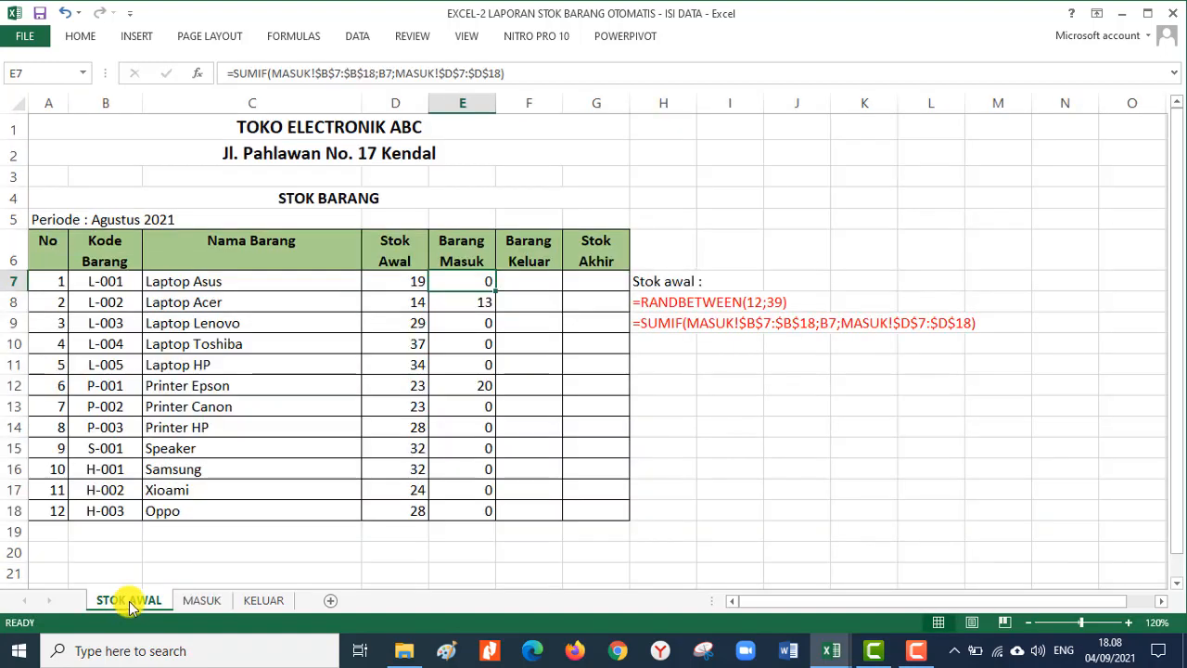
pyautogui.click(458, 307)
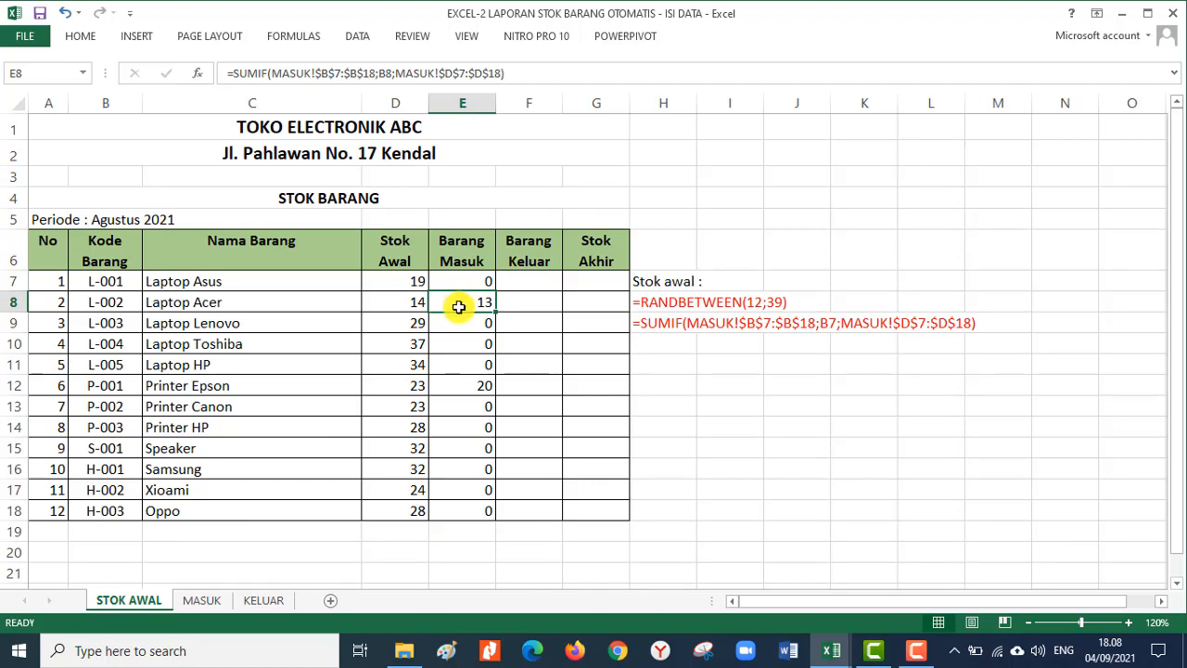
pyautogui.click(197, 601)
pyautogui.click(139, 601)
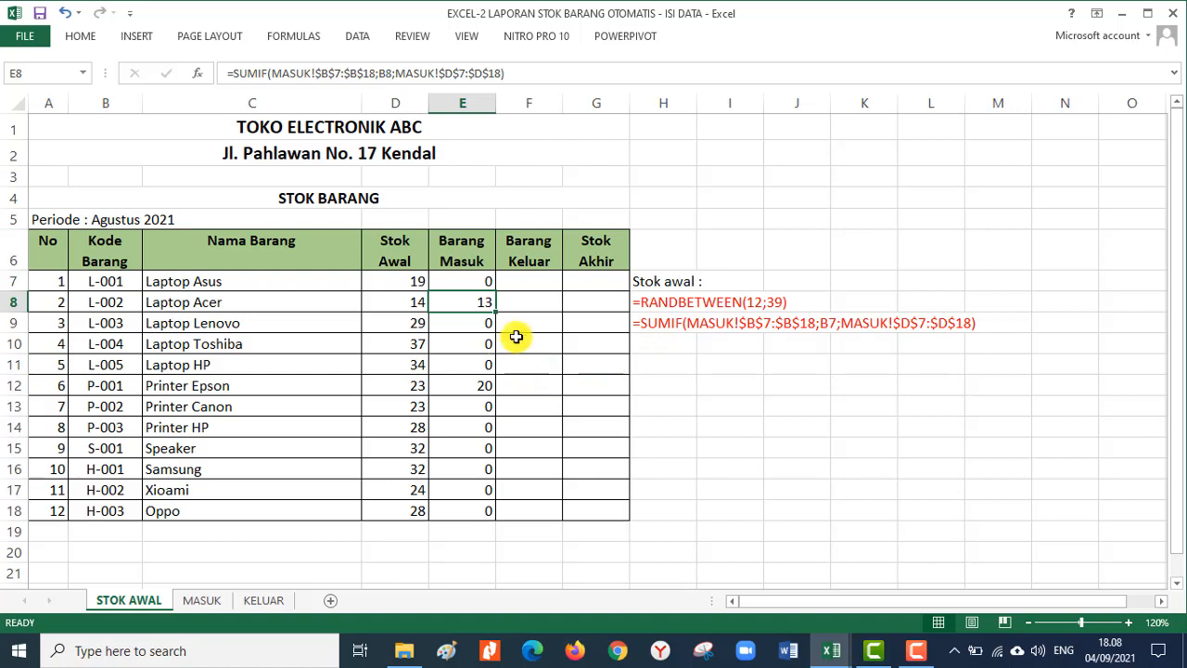
# - Review the Barang Masuk SUMIF formula in E7 and its written copy in H9 of STOK AWAL
pyautogui.click(529, 276)
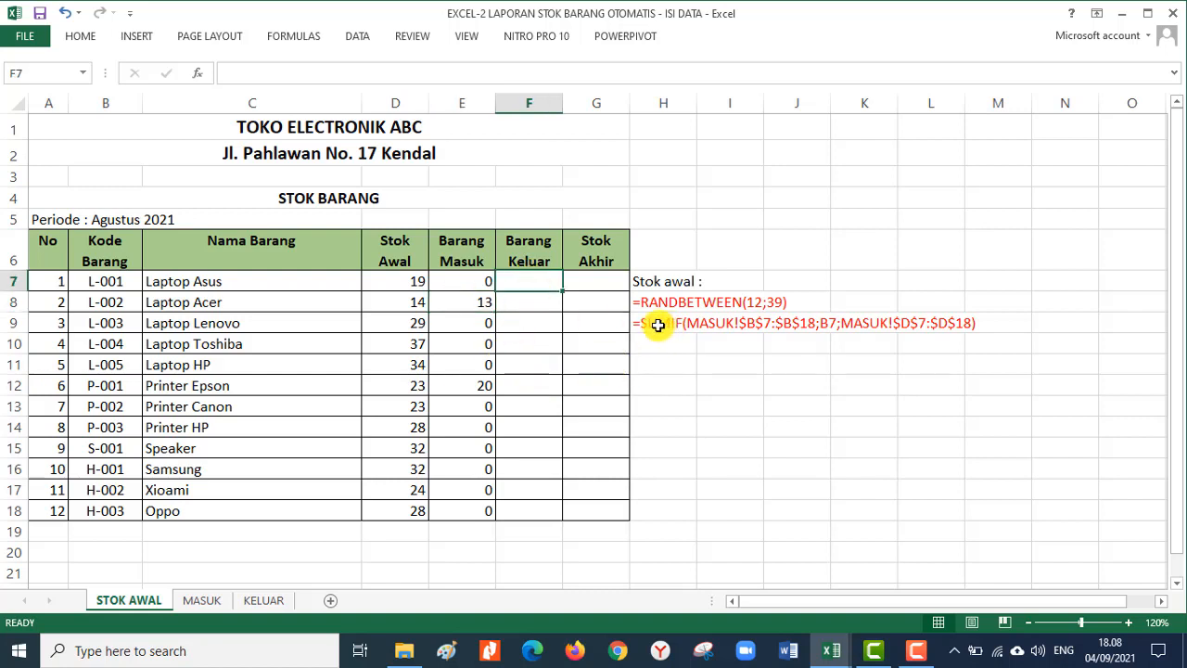
pyautogui.press('Left')
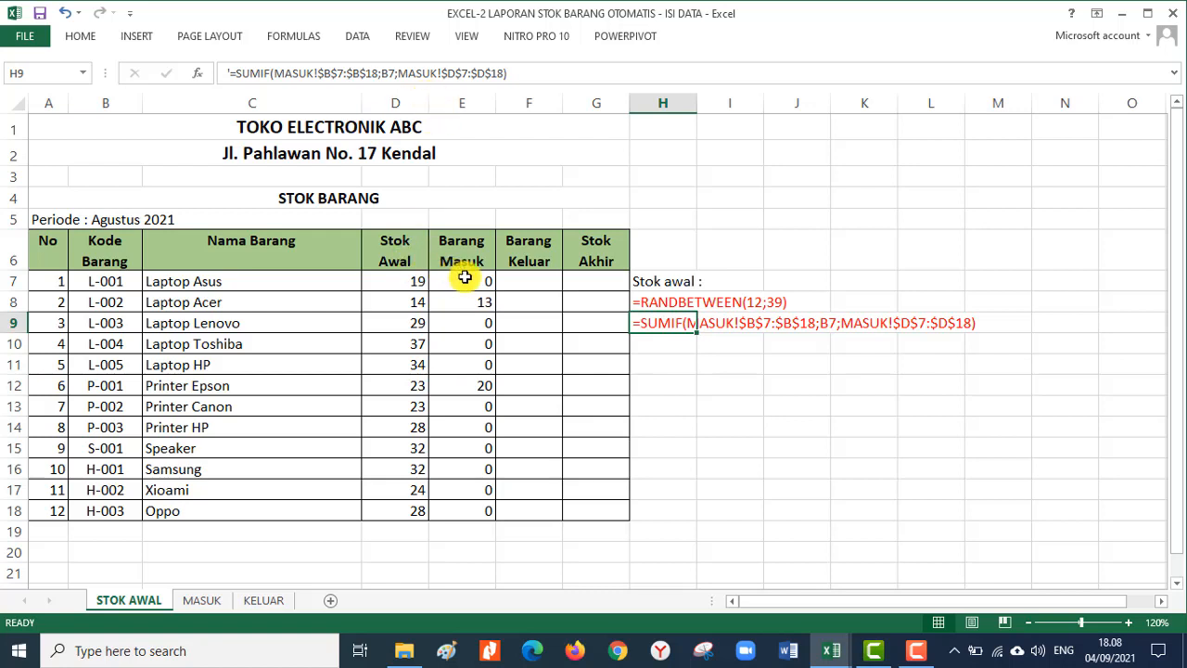
pyautogui.moveTo(524, 73); pyautogui.dragTo(191, 42)
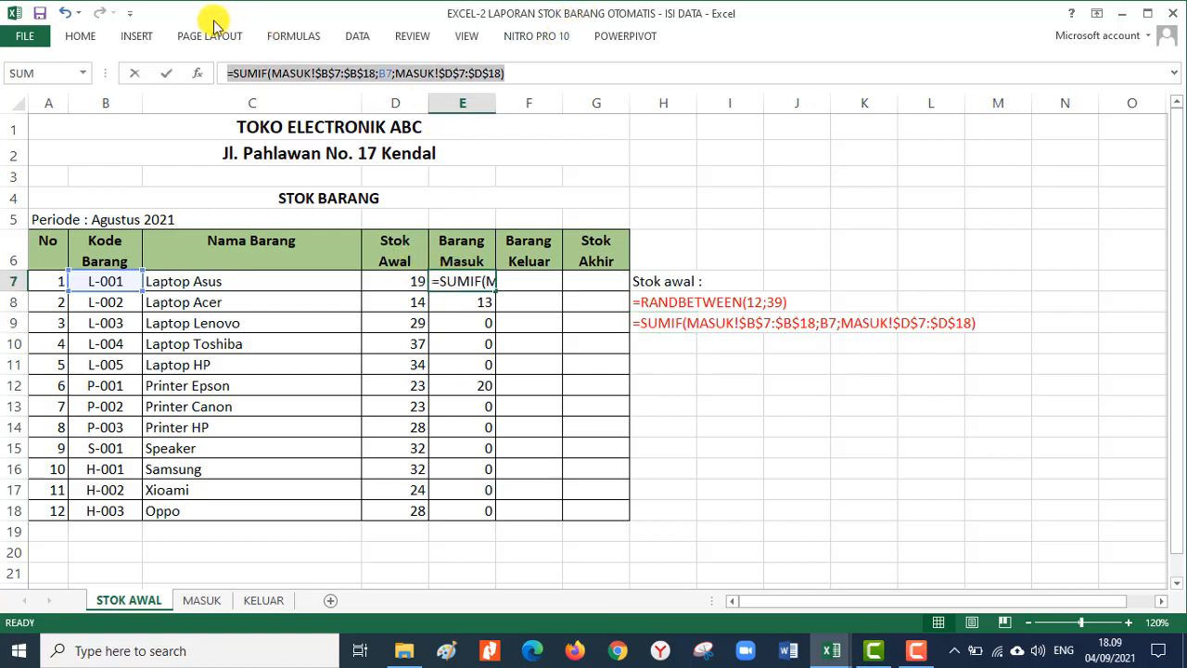
# - Start a SUMIF formula in F7 under Barang Keluar with KELUAR!$B$7:$B$18 as the absolute criteria range
pyautogui.click(529, 283)
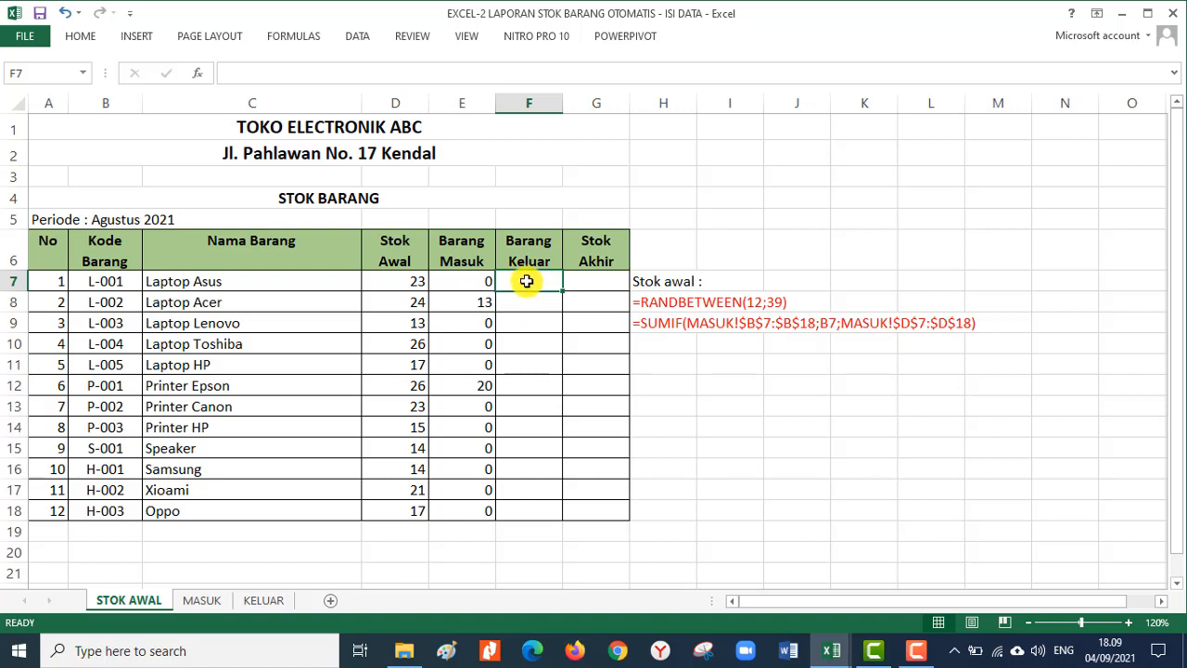
pyautogui.write('=S')
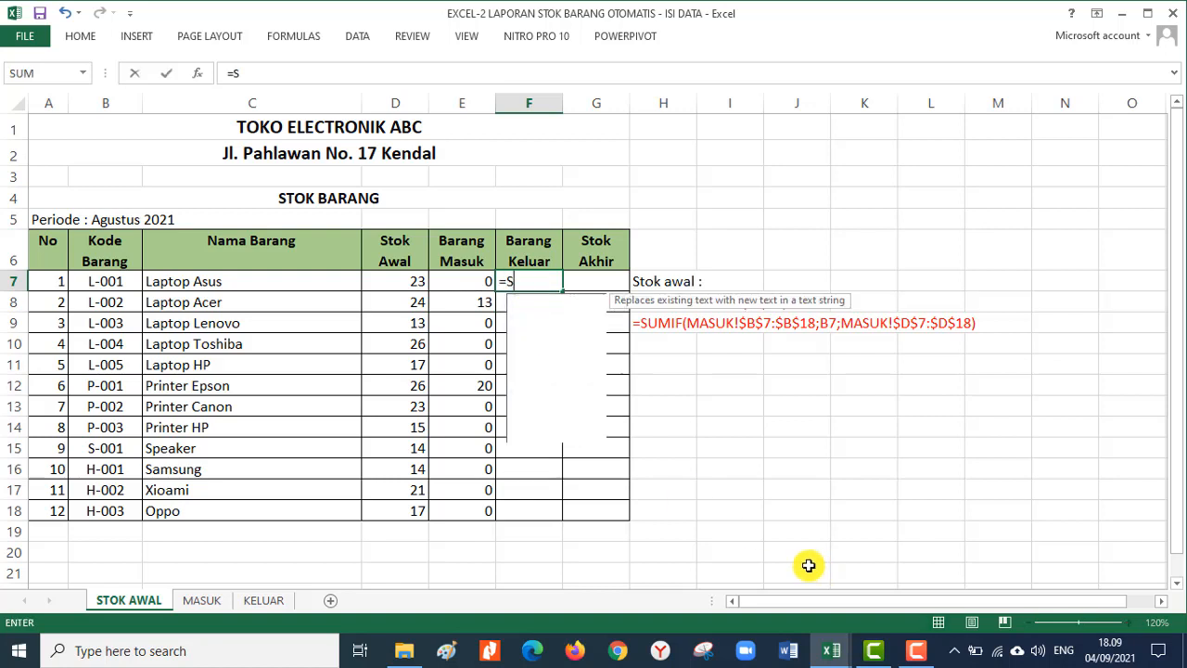
pyautogui.write('UMIF(')
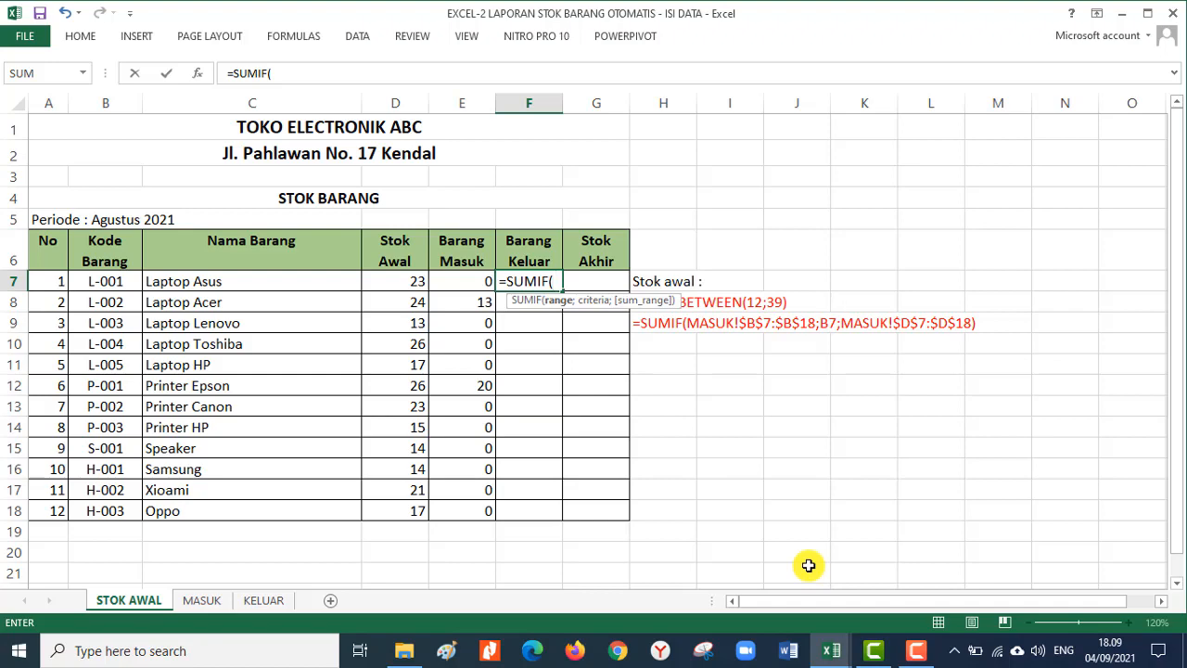
pyautogui.click(262, 601)
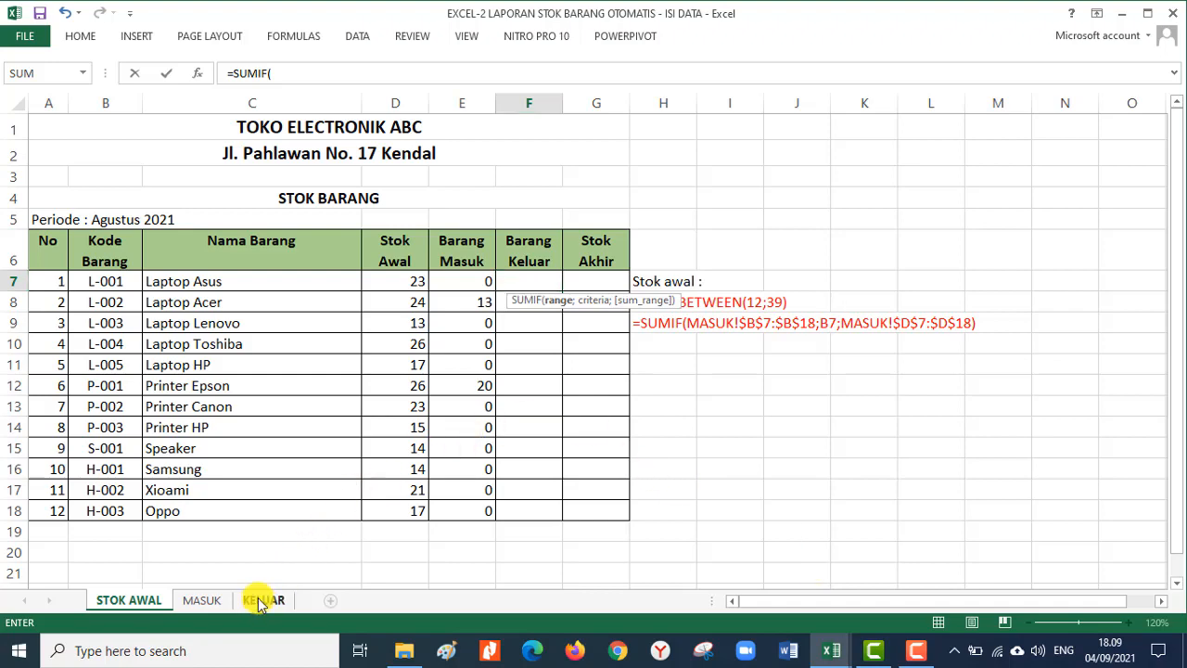
pyautogui.click(176, 264)
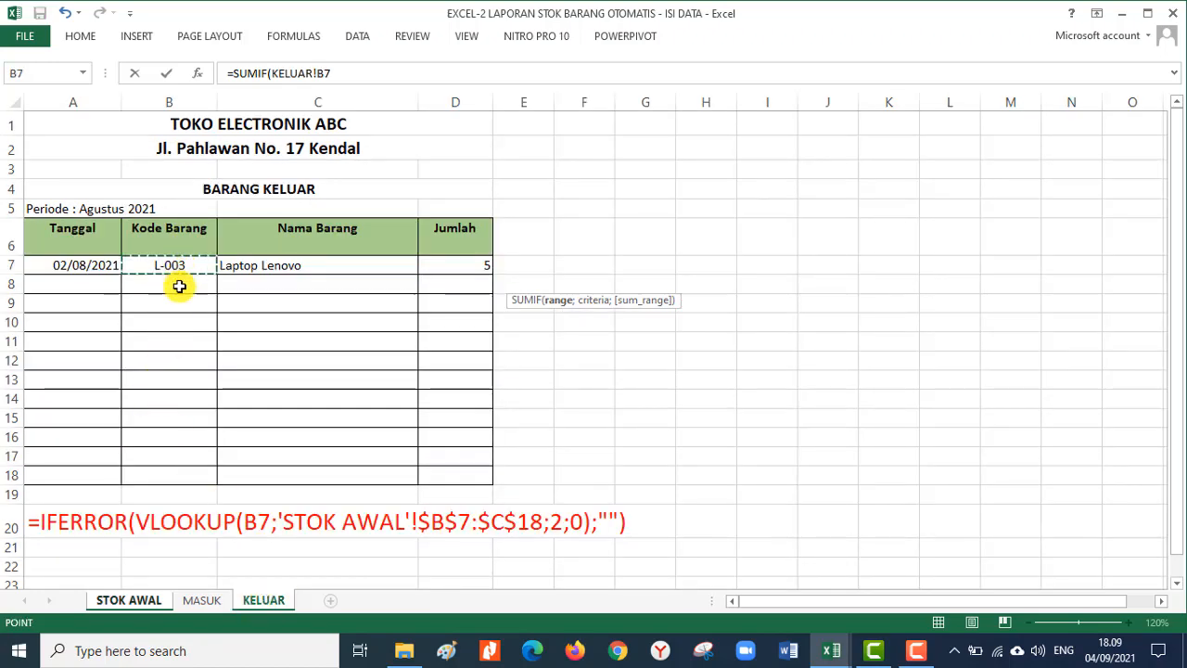
pyautogui.moveTo(179, 286); pyautogui.dragTo(177, 478)
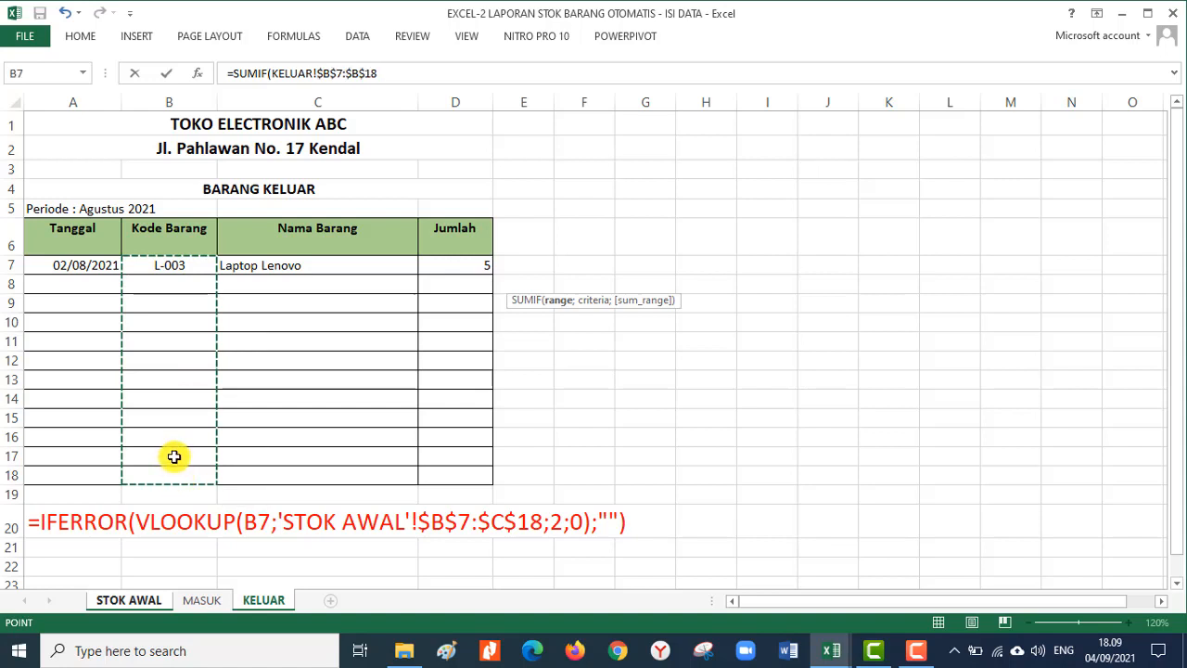
pyautogui.write(';')
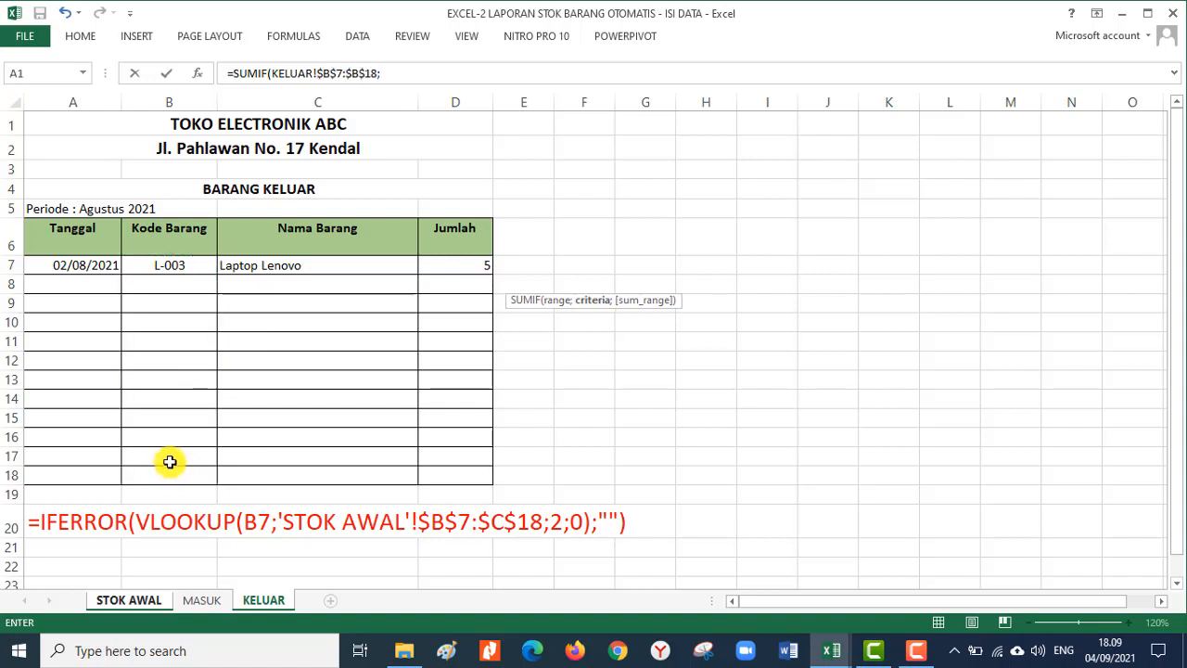
# - Complete the SUMIF in F7 with 'STOK AWAL'!B7 as criterion and KELUAR!$D$7:$D$18 as the sum range
pyautogui.click(155, 600)
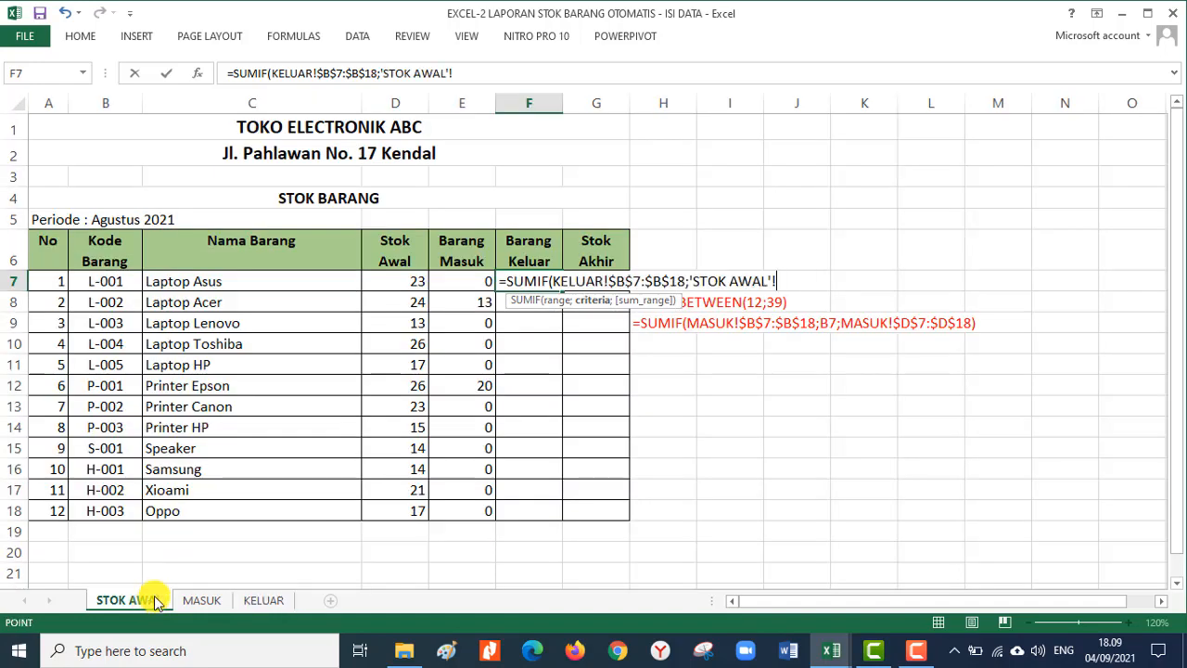
pyautogui.click(109, 281)
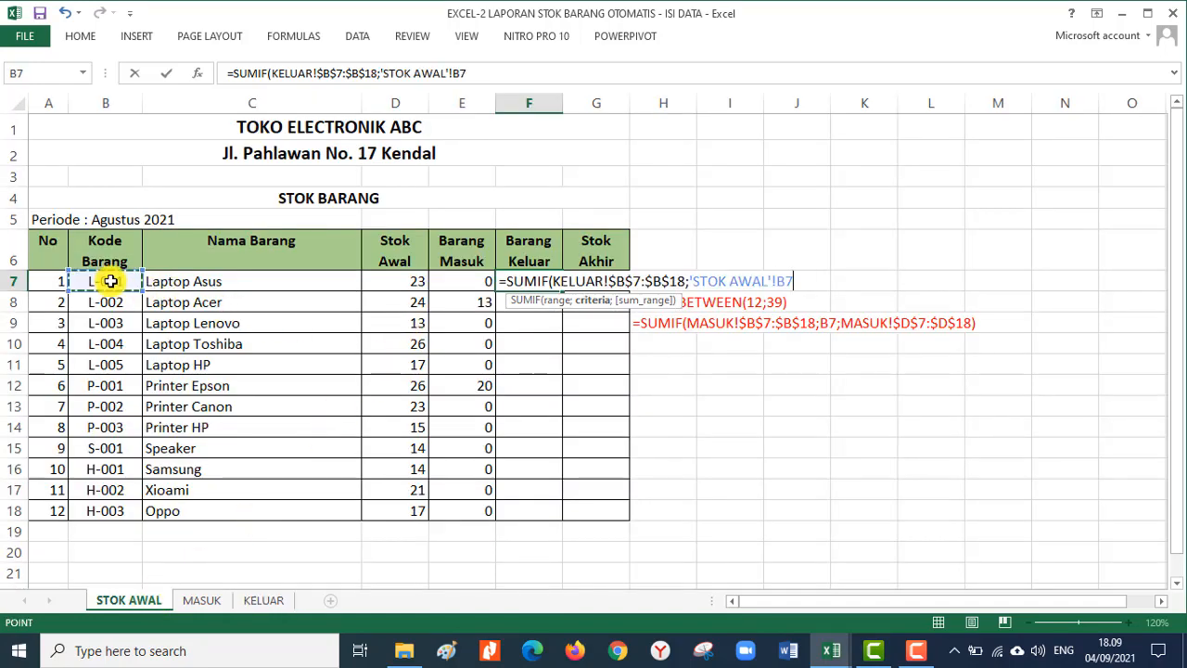
pyautogui.write(';')
pyautogui.click(264, 600)
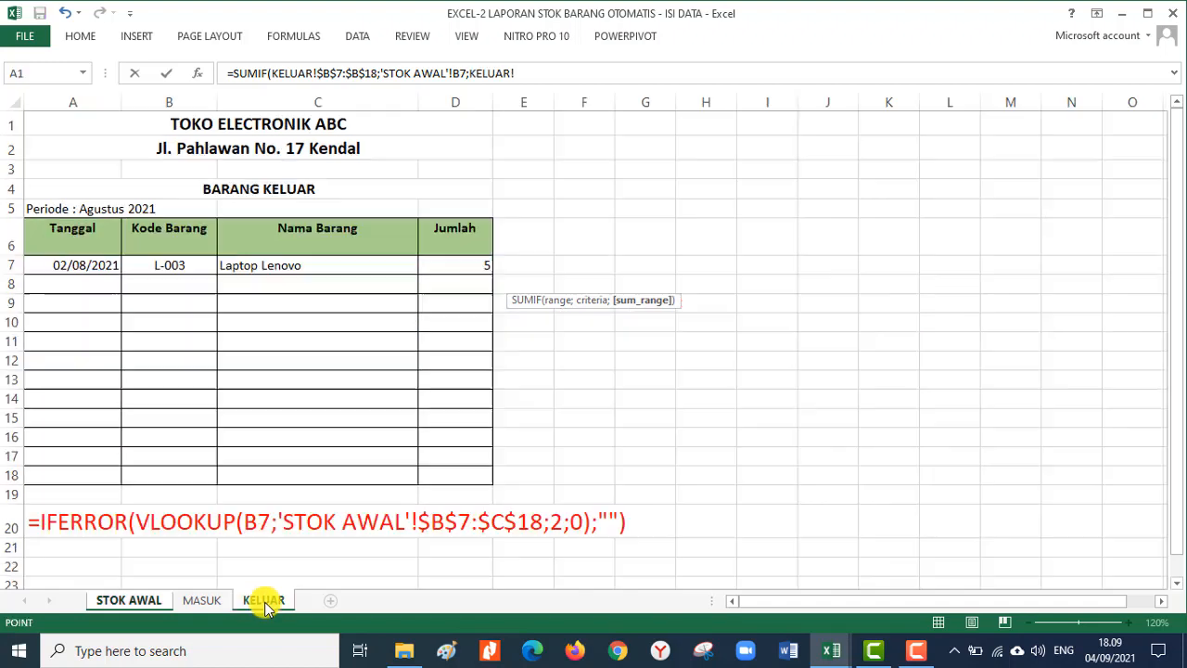
pyautogui.moveTo(451, 265); pyautogui.dragTo(474, 476)
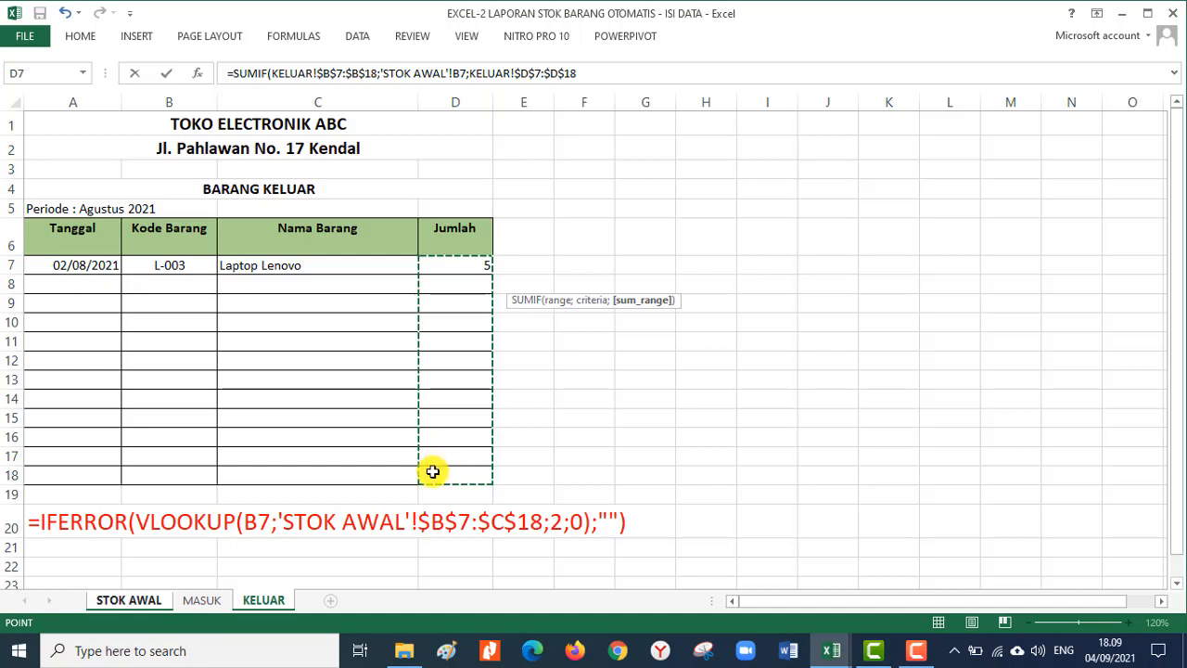
pyautogui.write(')')
pyautogui.press('Return')
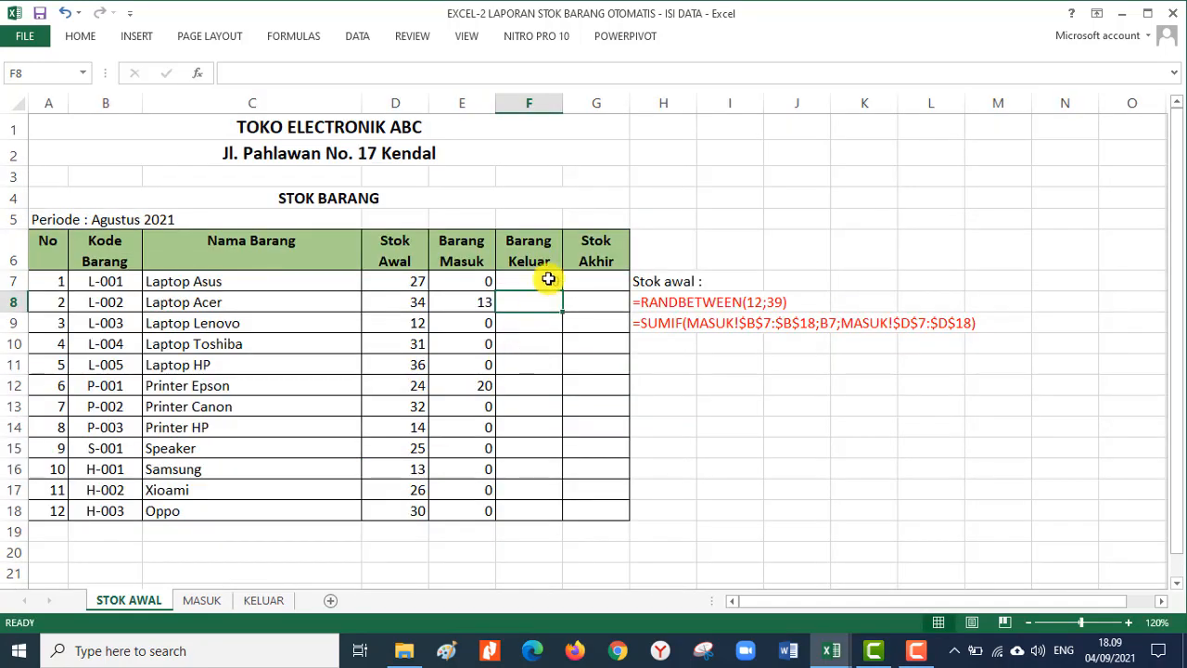
# - Fill the SUMIF formula from F7 down the Barang Keluar column through F18 only, and check the Laptop Lenovo total
pyautogui.click(552, 282)
pyautogui.moveTo(563, 294); pyautogui.dragTo(546, 540)
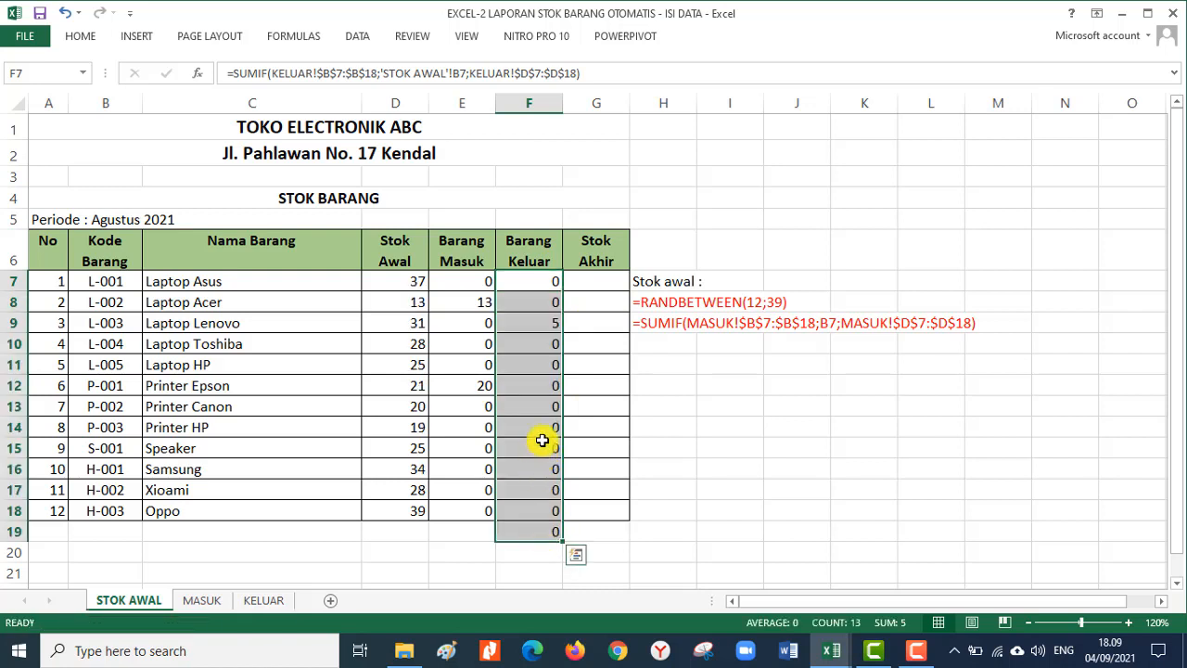
pyautogui.hotkey('ctrl', 'z')
pyautogui.doubleClick(564, 294)
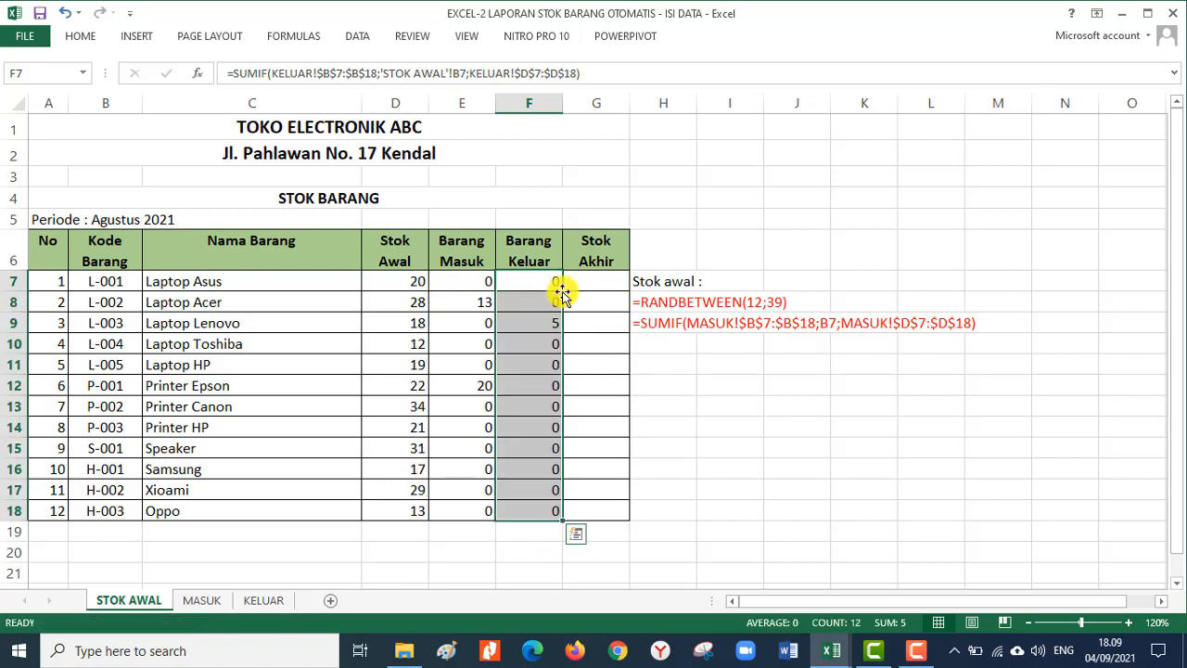
pyautogui.click(543, 323)
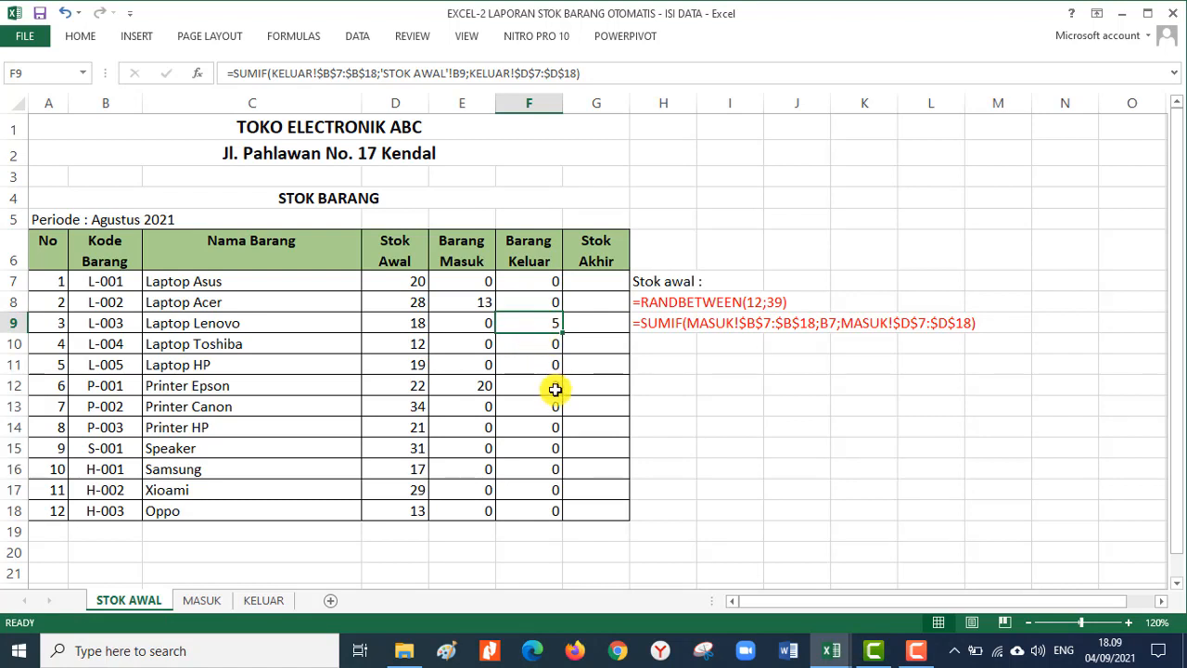
# - Add an outgoing entry in row 8 of the KELUAR sheet with Kode Barang P-001
pyautogui.click(266, 600)
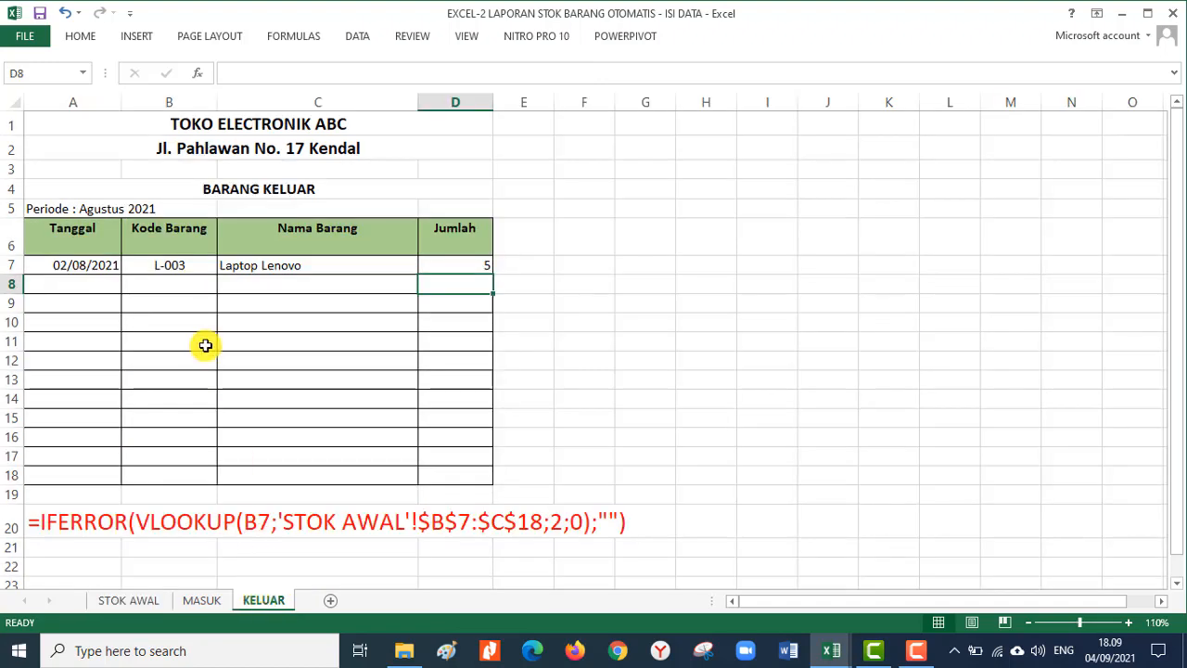
pyautogui.click(171, 280)
pyautogui.click(225, 286)
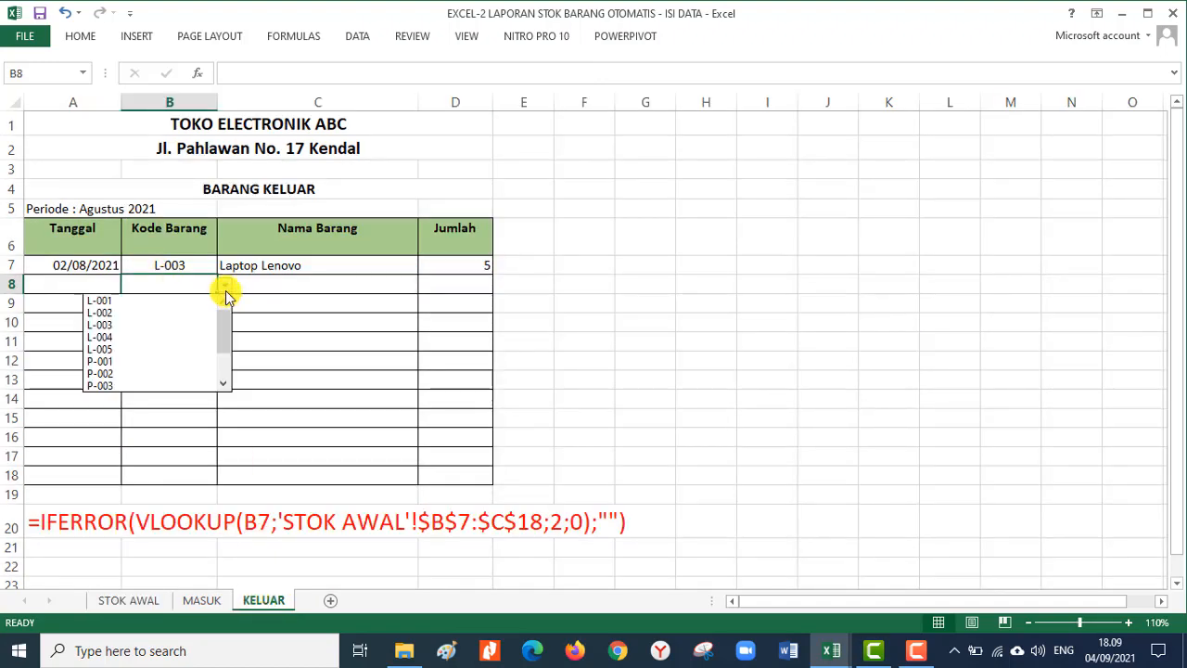
pyautogui.click(181, 362)
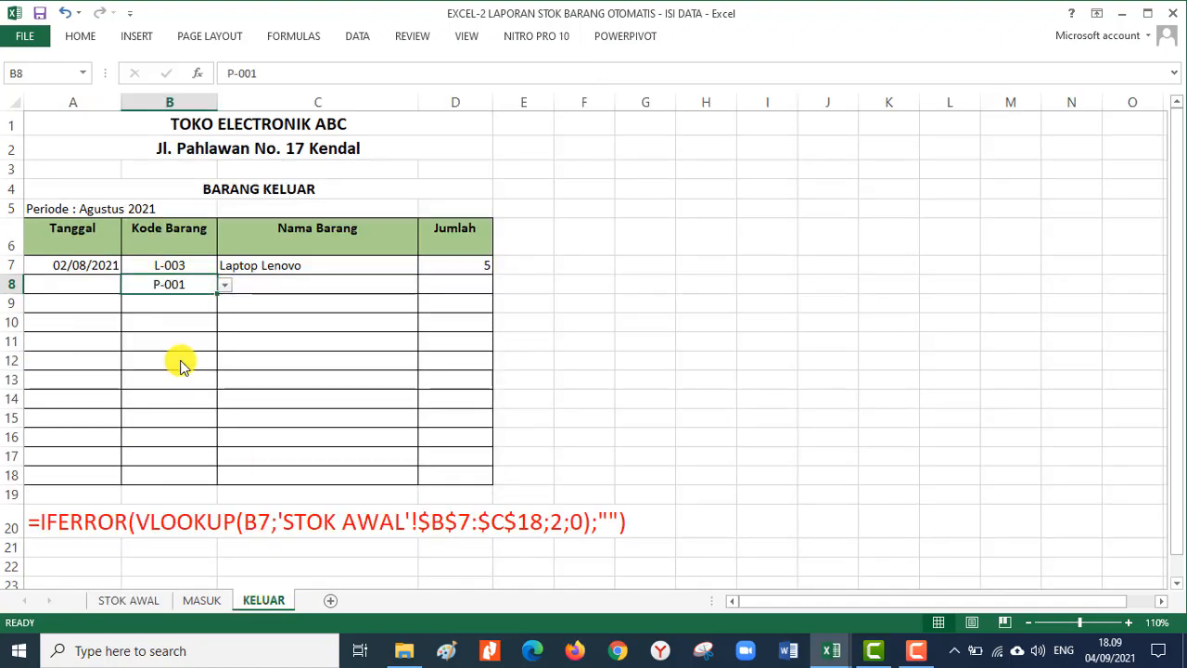
# - Fill the Nama Barang lookup formula down from C7 in KELUAR and enter a Jumlah of 22 in D8
pyautogui.click(273, 268)
pyautogui.doubleClick(419, 277)
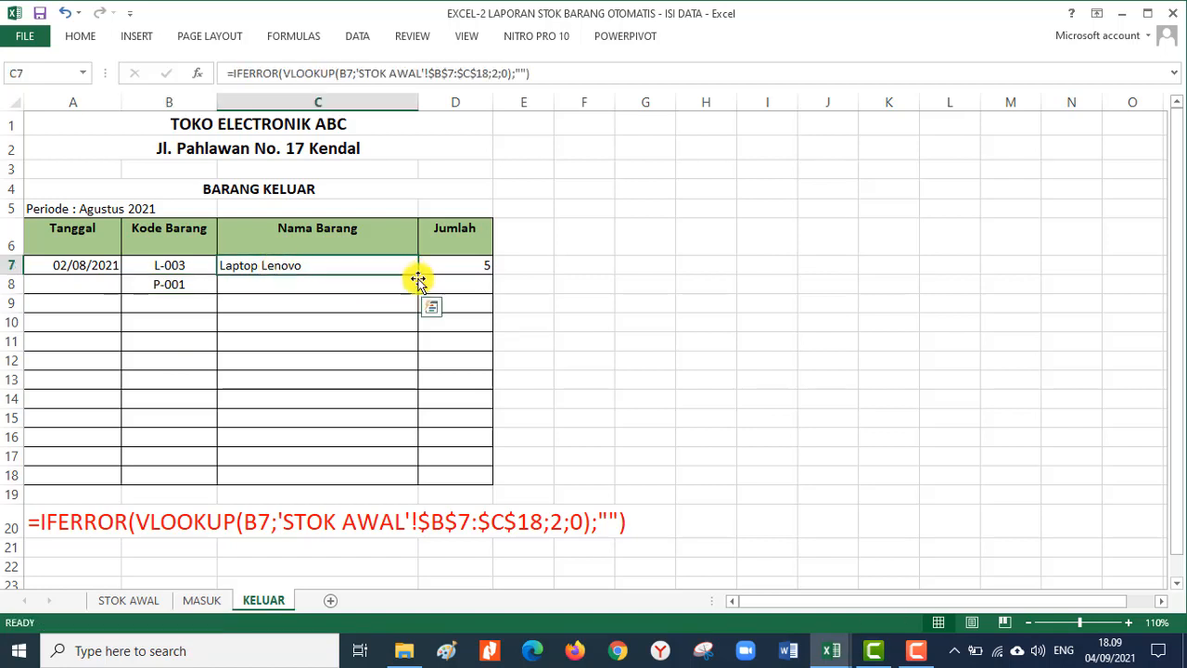
pyautogui.moveTo(416, 302); pyautogui.dragTo(469, 417)
pyautogui.click(468, 285)
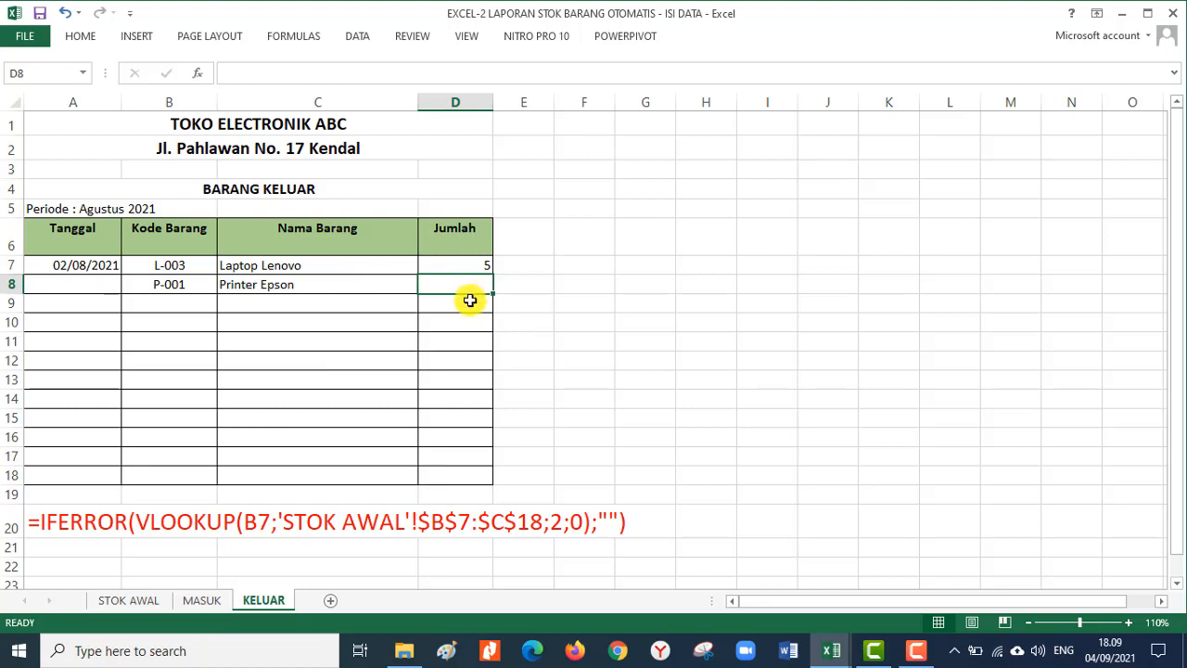
pyautogui.write('22')
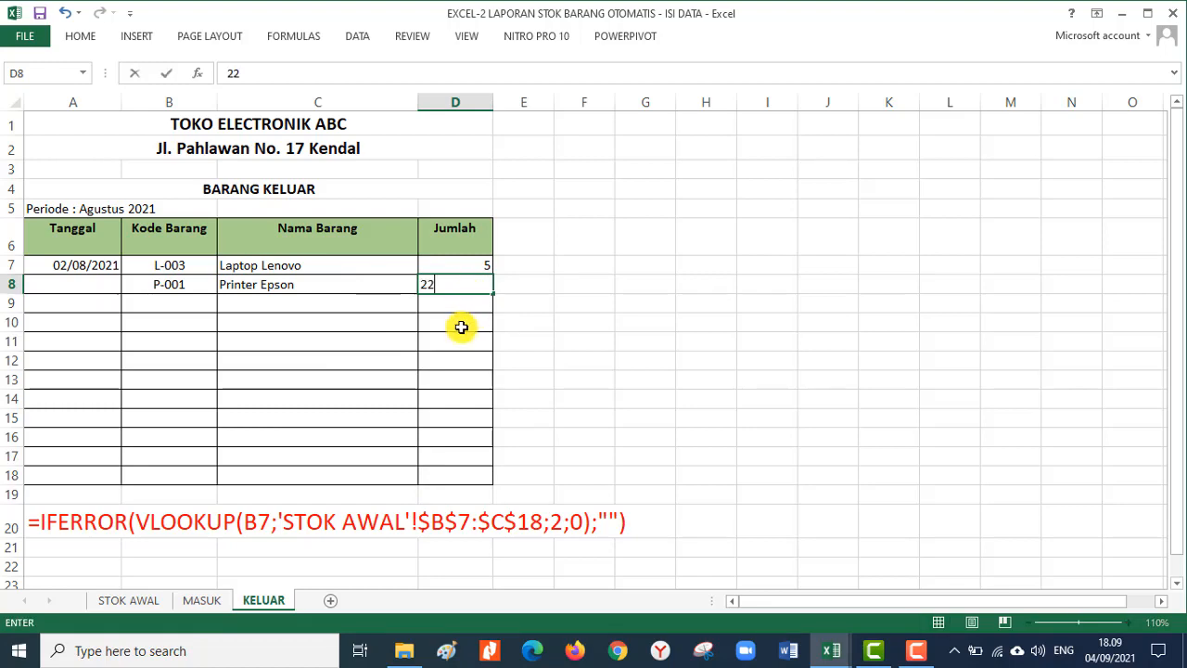
pyautogui.press('Return')
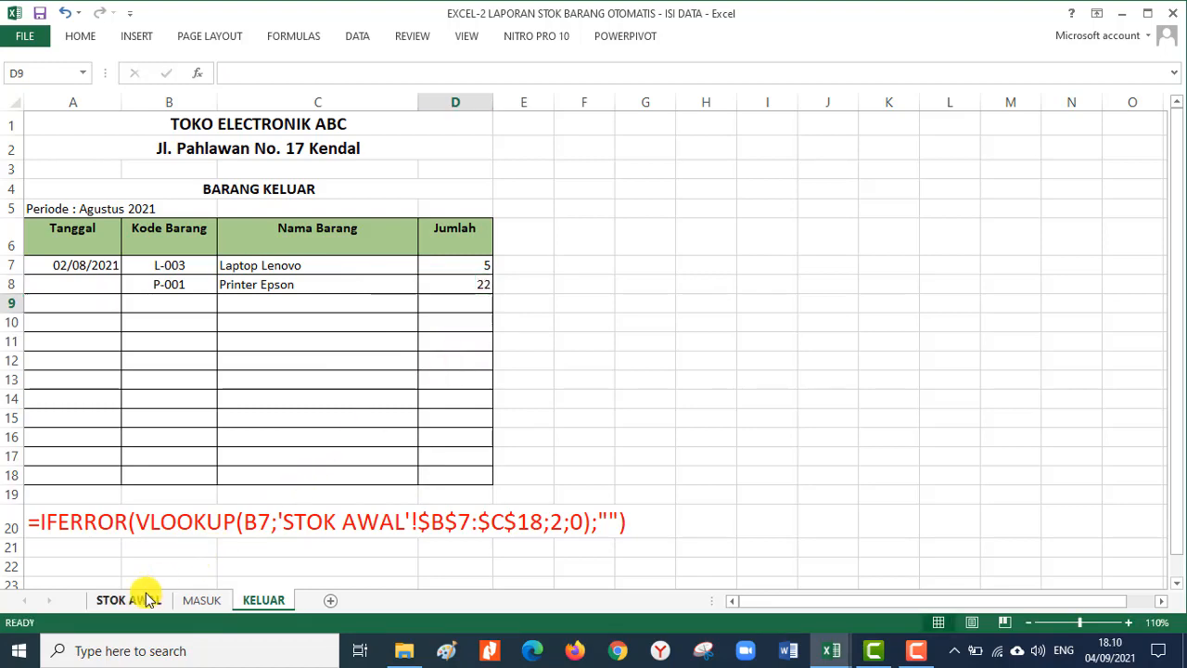
# - Check the Stok Awal, Barang Masuk and Barang Keluar values for Printer Epson in row 12 of STOK AWAL
pyautogui.click(143, 598)
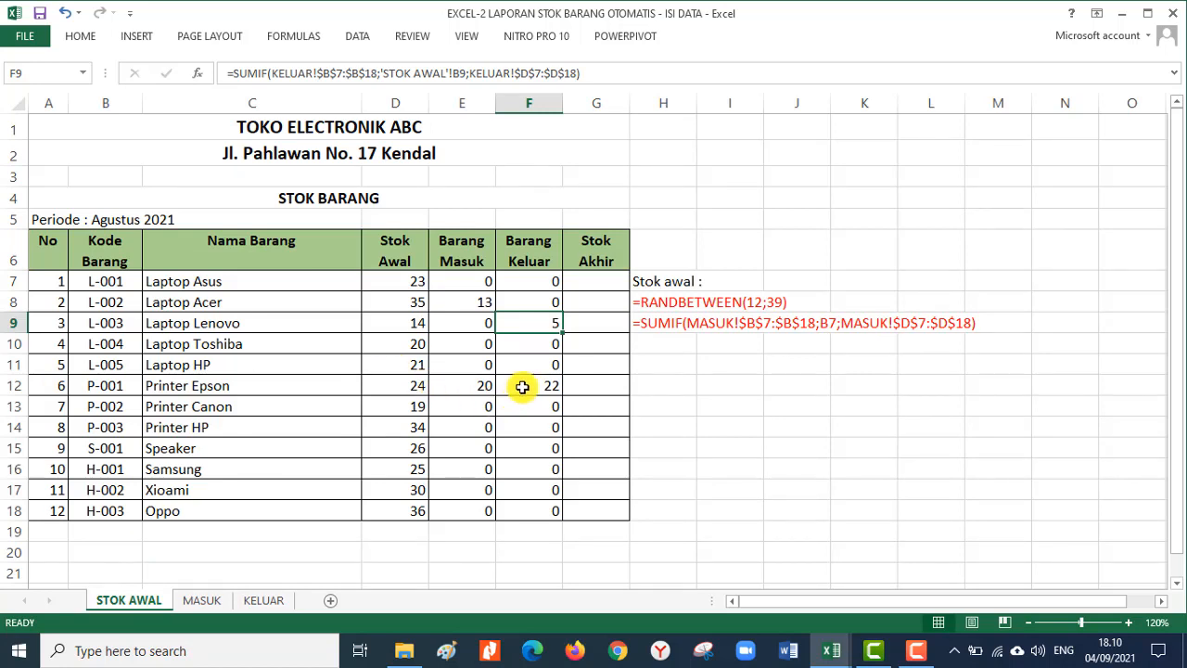
pyautogui.click(473, 385)
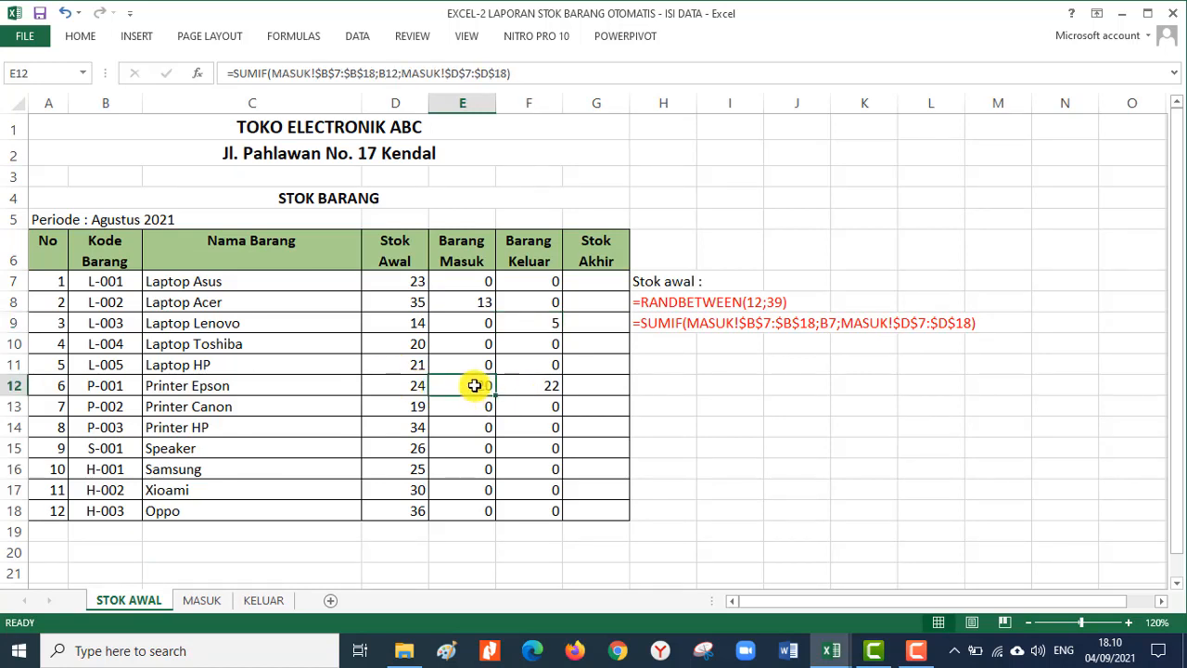
pyautogui.click(407, 380)
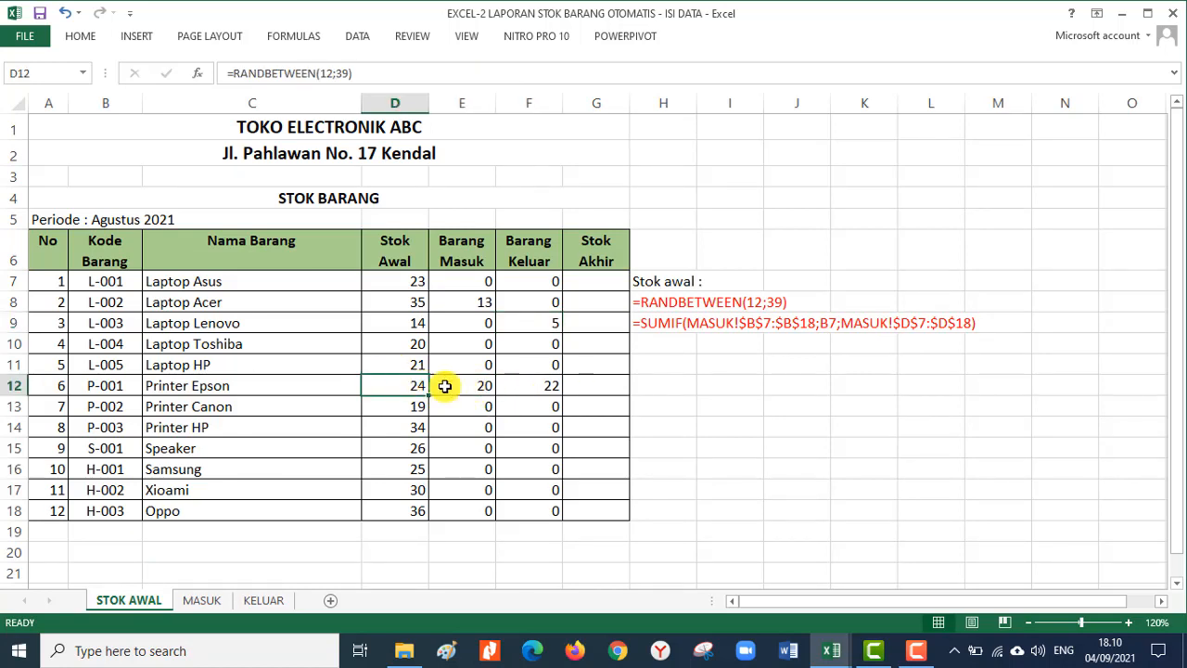
pyautogui.click(535, 380)
pyautogui.click(593, 286)
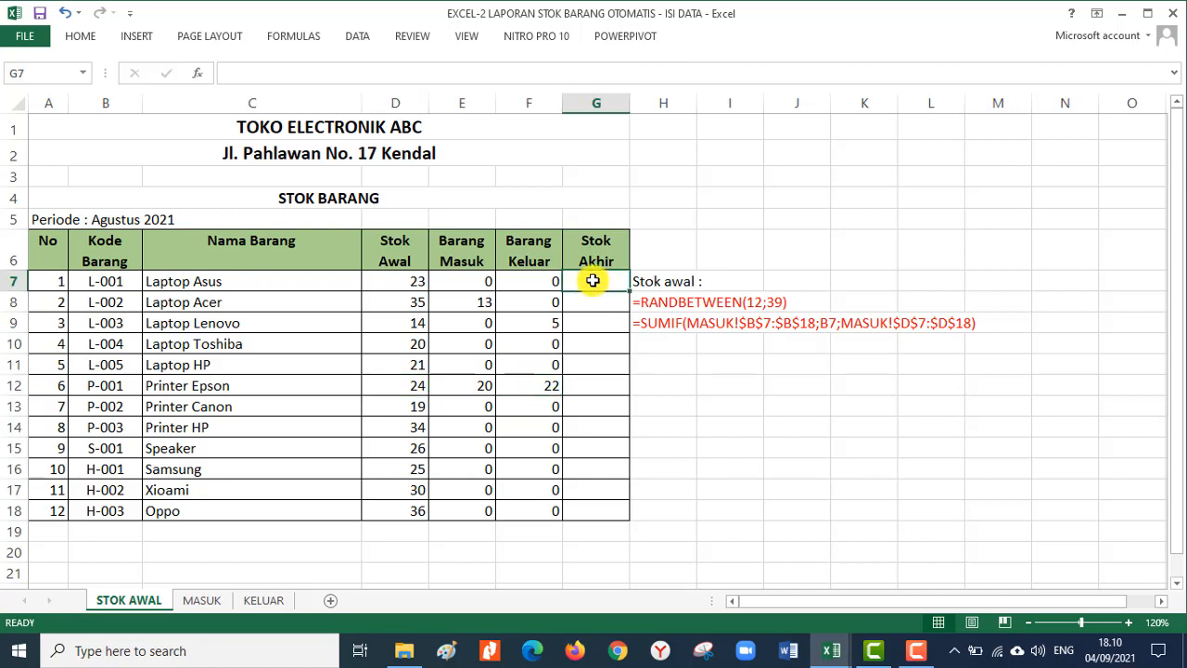
# - Copy the Barang Keluar formula from F7 into H10 as text: '=SUMIF(KELUAR!$B$7:$B$18;'STOK AWAL'!B7;KELUAR!$D$7:$D$18)
pyautogui.click(538, 278)
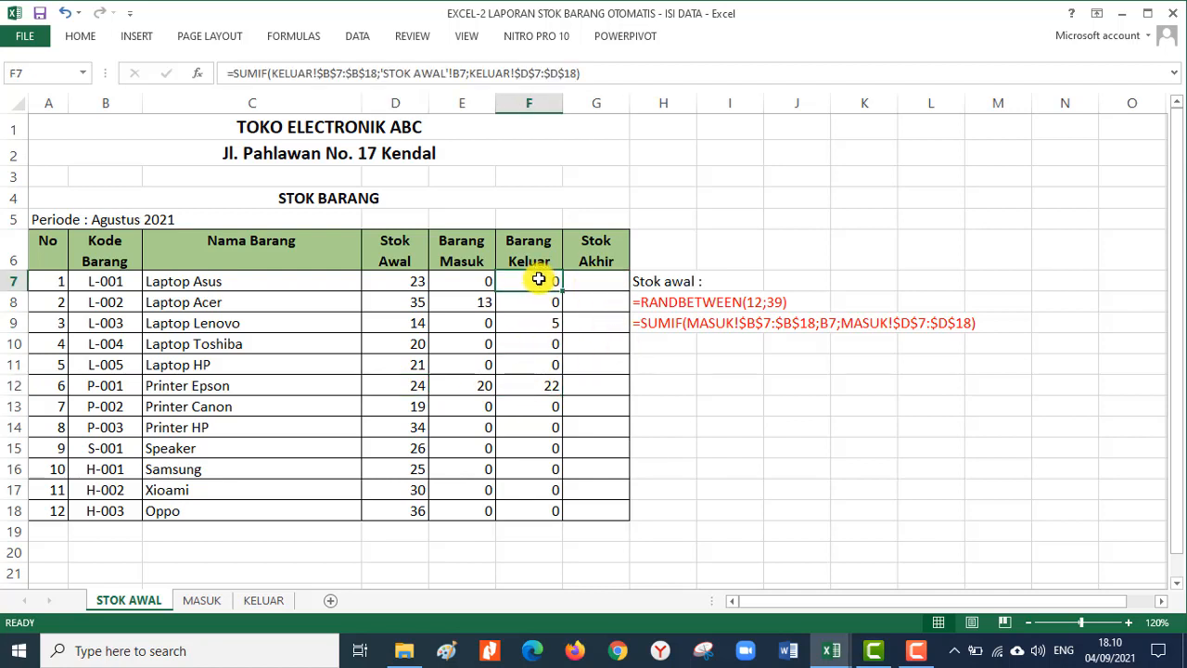
pyautogui.moveTo(598, 74); pyautogui.dragTo(171, 5)
pyautogui.hotkey('ctrl', 'c')
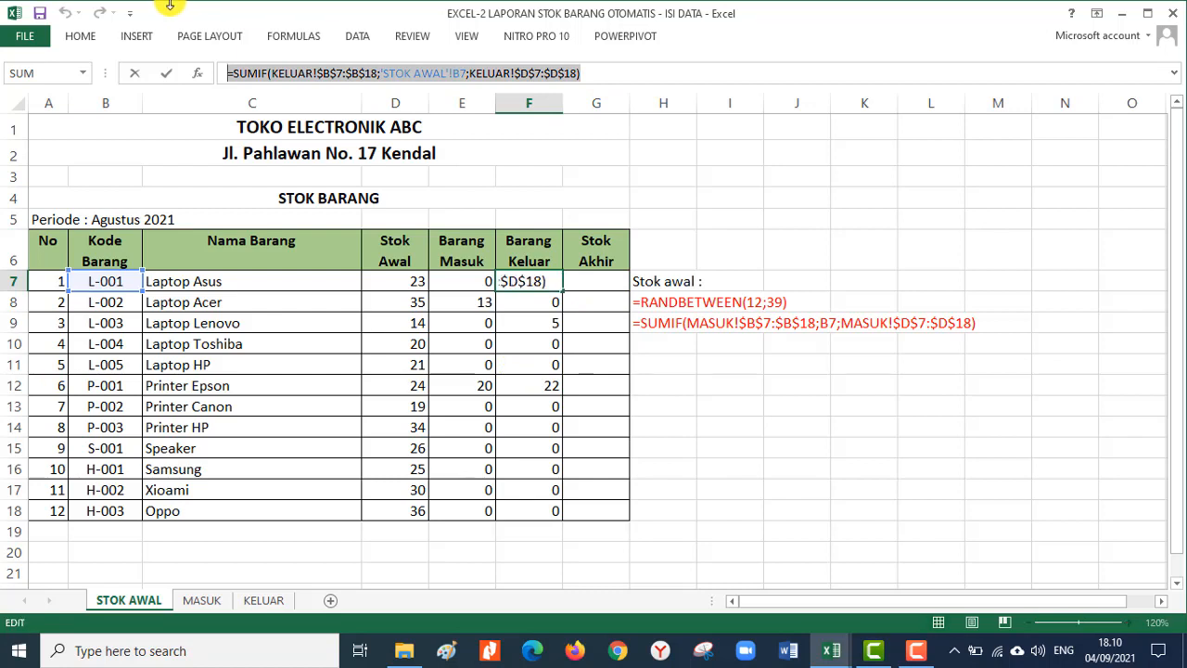
pyautogui.press('Return')
pyautogui.click(655, 338)
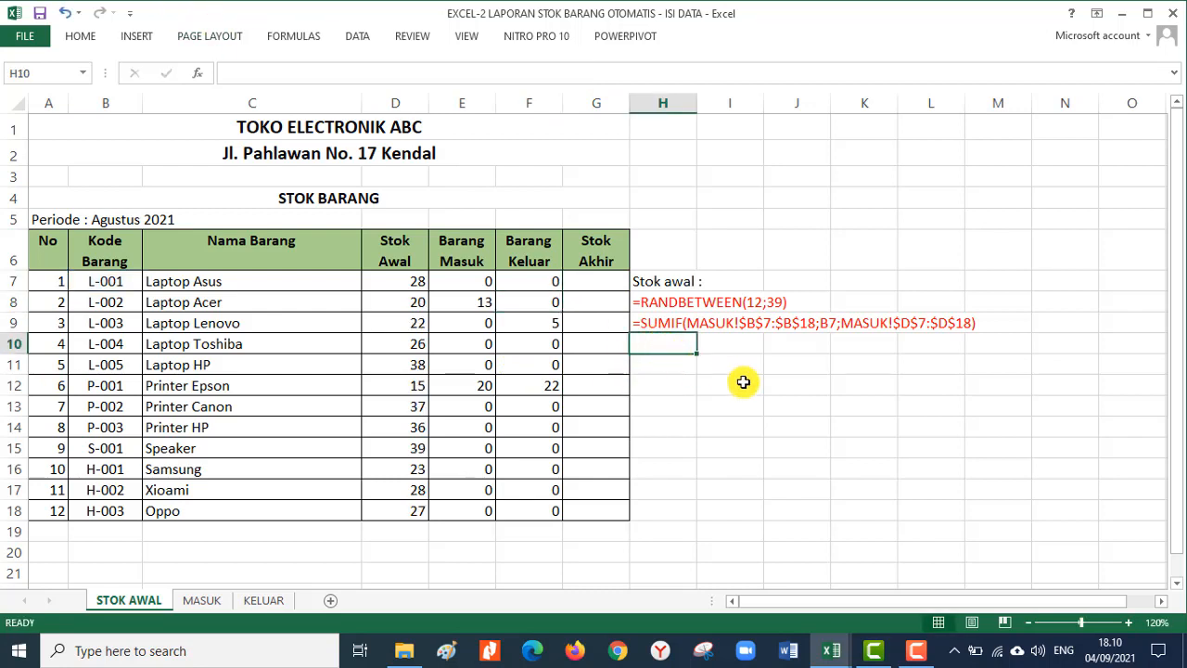
pyautogui.write("'")
pyautogui.hotkey('ctrl', 'v')
pyautogui.press('Return')
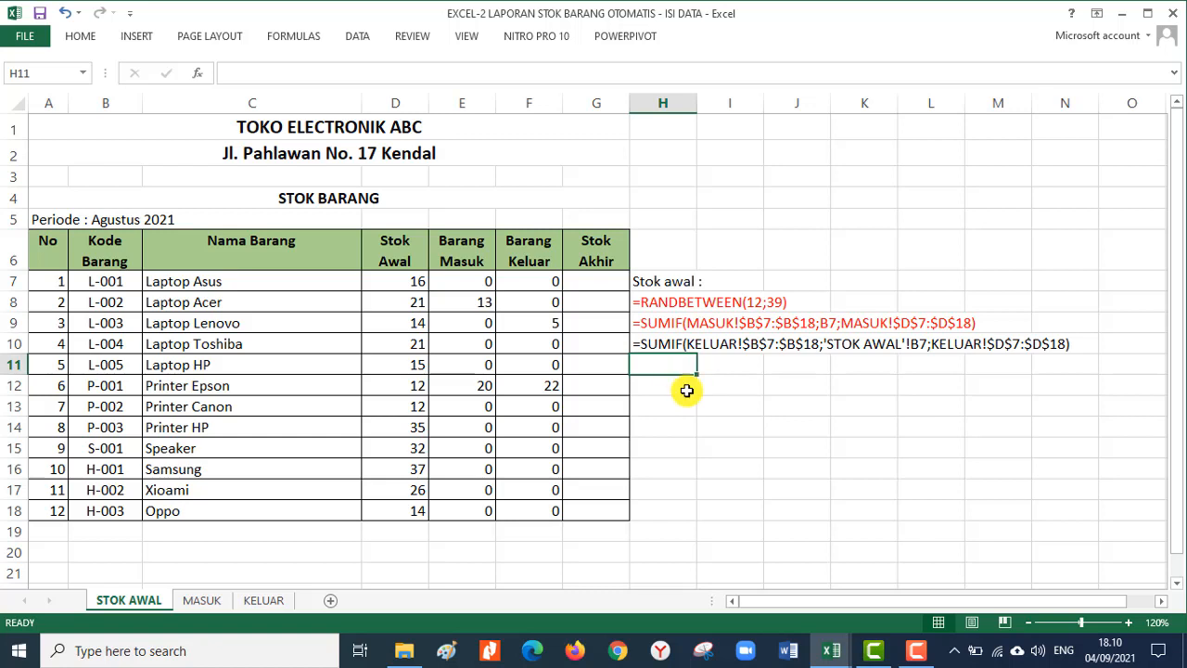
# - Calculate Stok Akhir in G7 of STOK AWAL with =(D7+E7)-F7 and fill the formula down to G18
pyautogui.click(603, 278)
pyautogui.write('=')
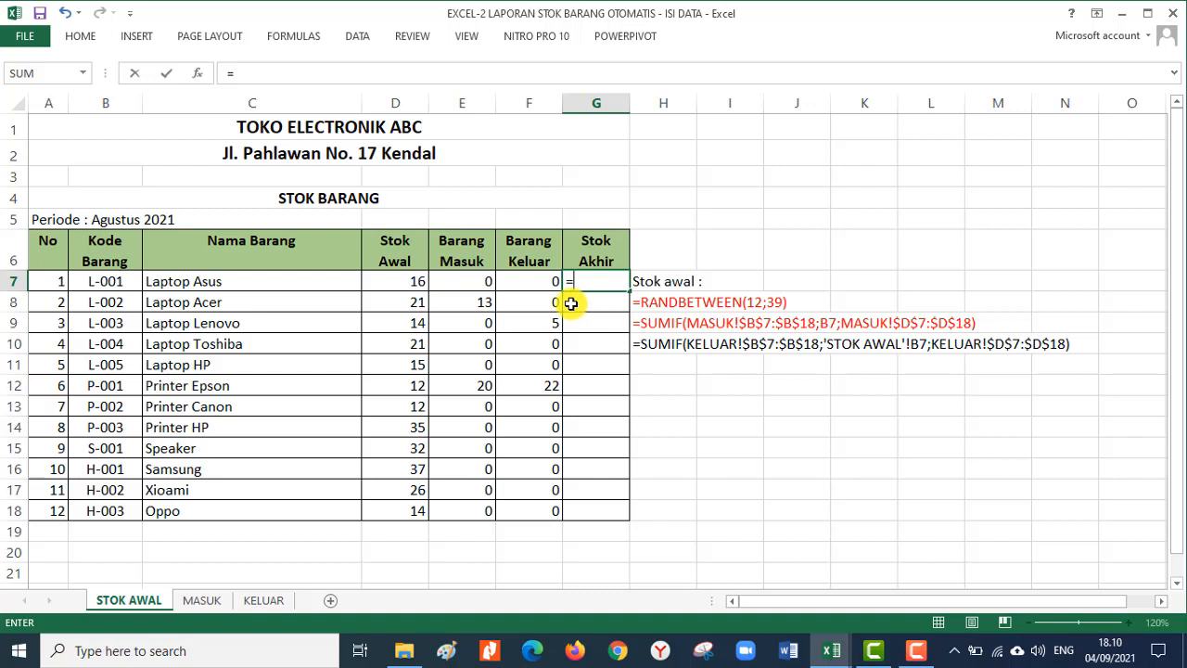
pyautogui.click(408, 279)
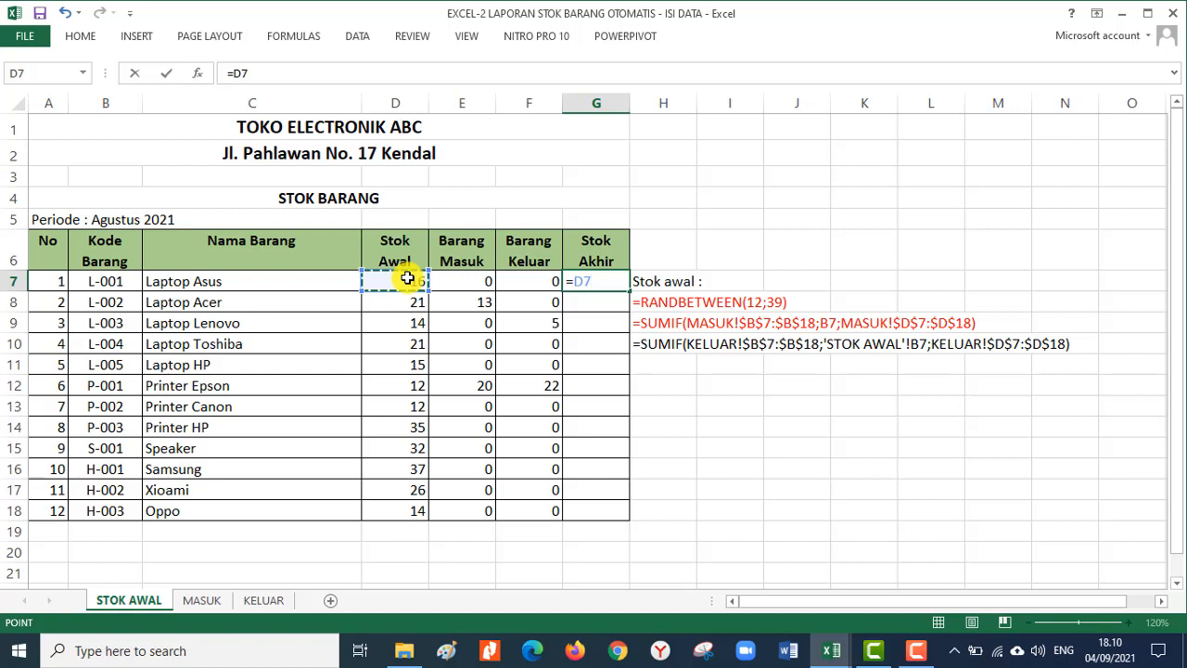
pyautogui.write('+')
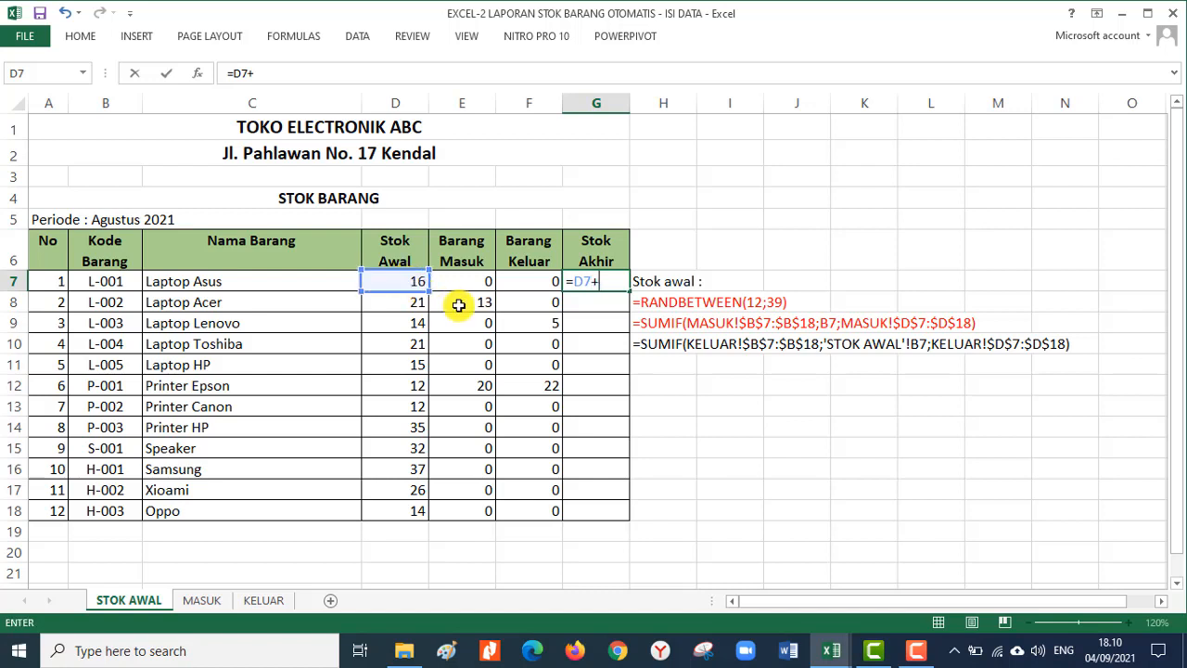
pyautogui.click(468, 278)
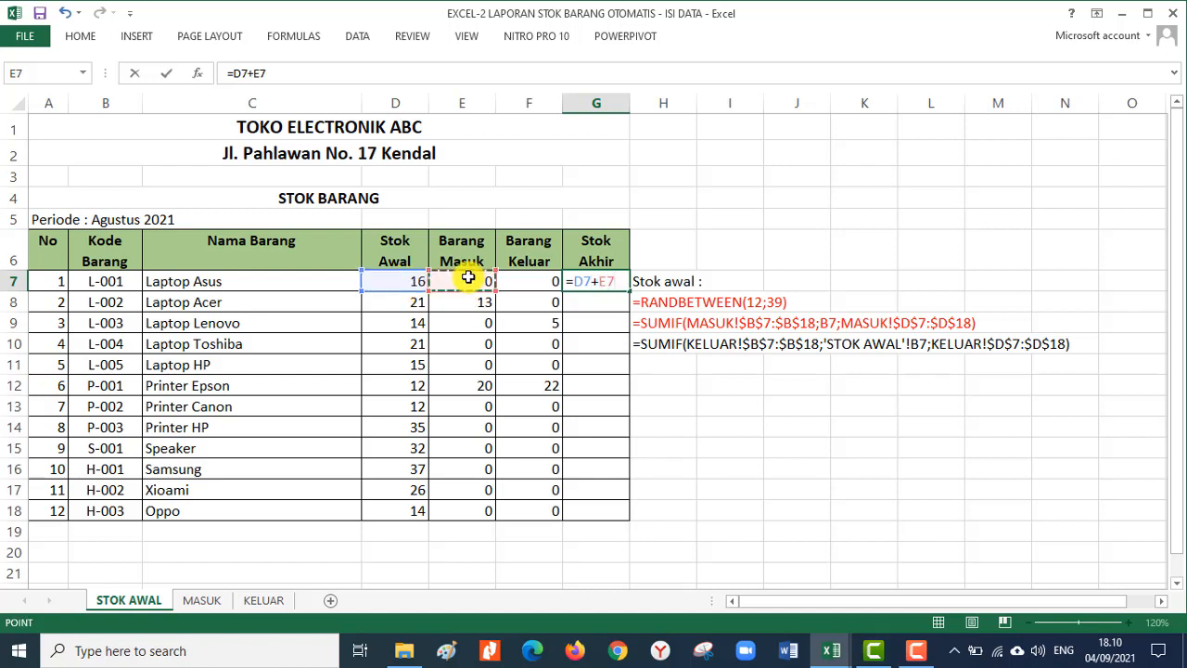
pyautogui.click(524, 278)
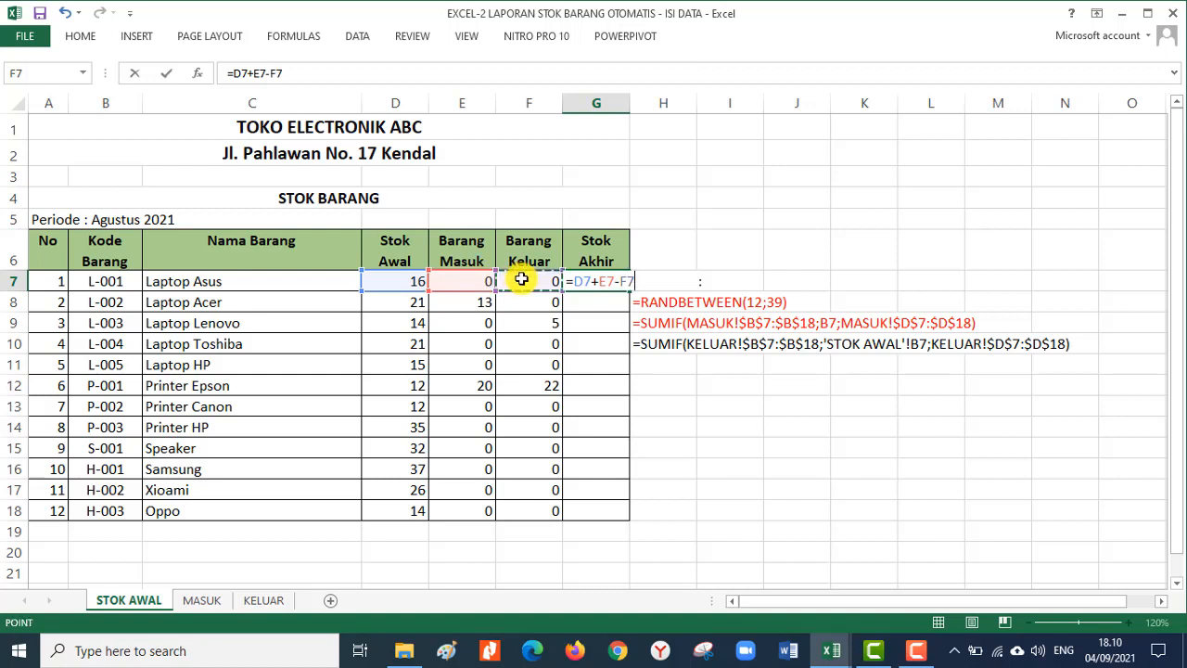
pyautogui.click(267, 74)
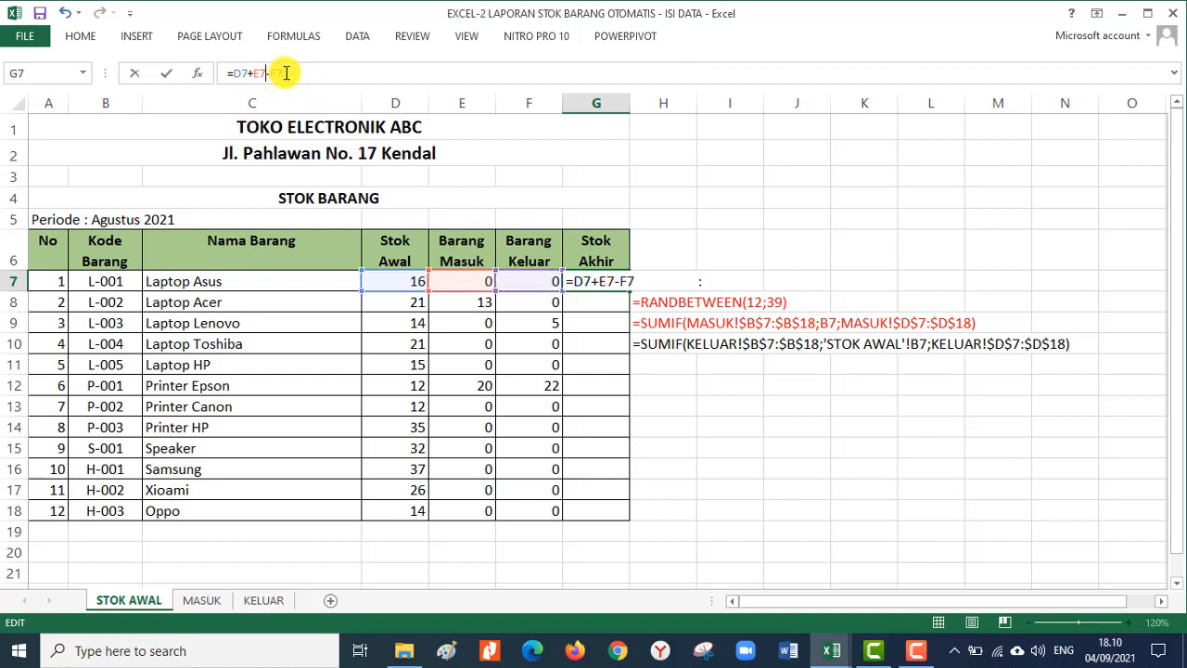
pyautogui.write(')')
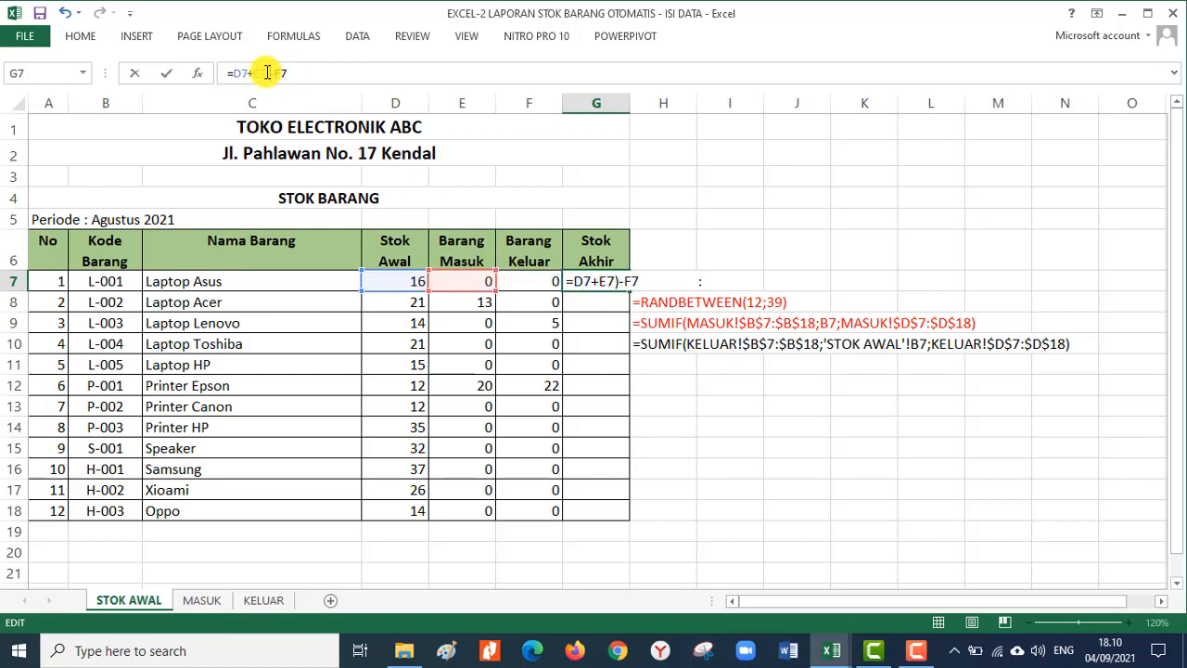
pyautogui.click(232, 73)
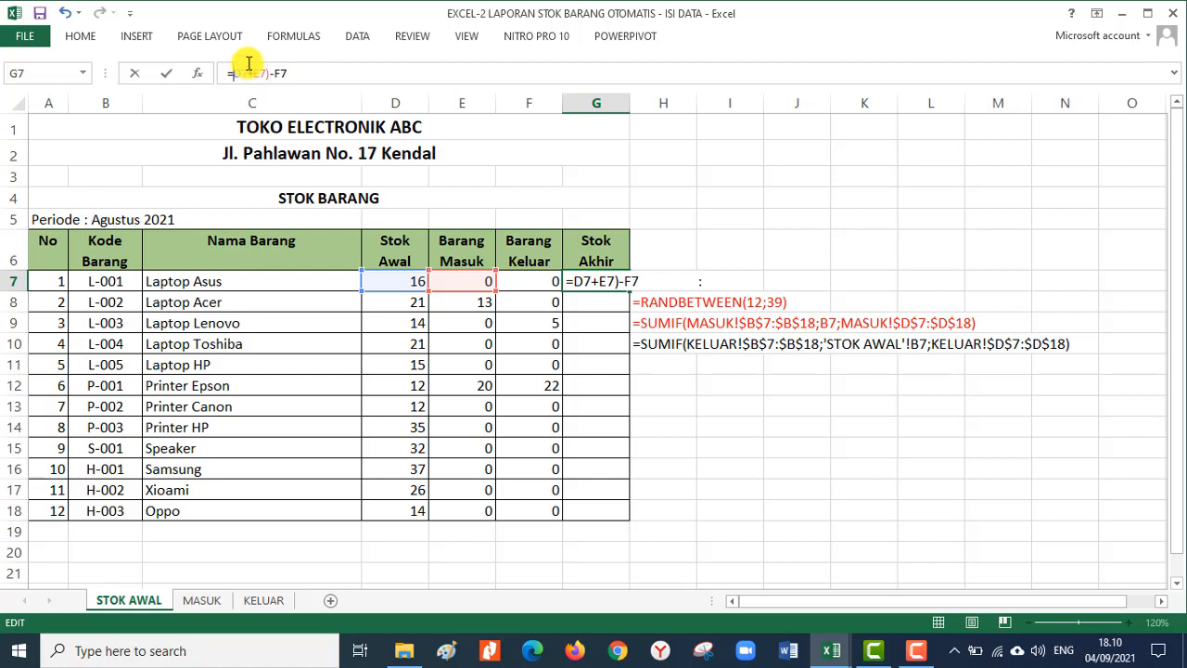
pyautogui.write('(')
pyautogui.press('Return')
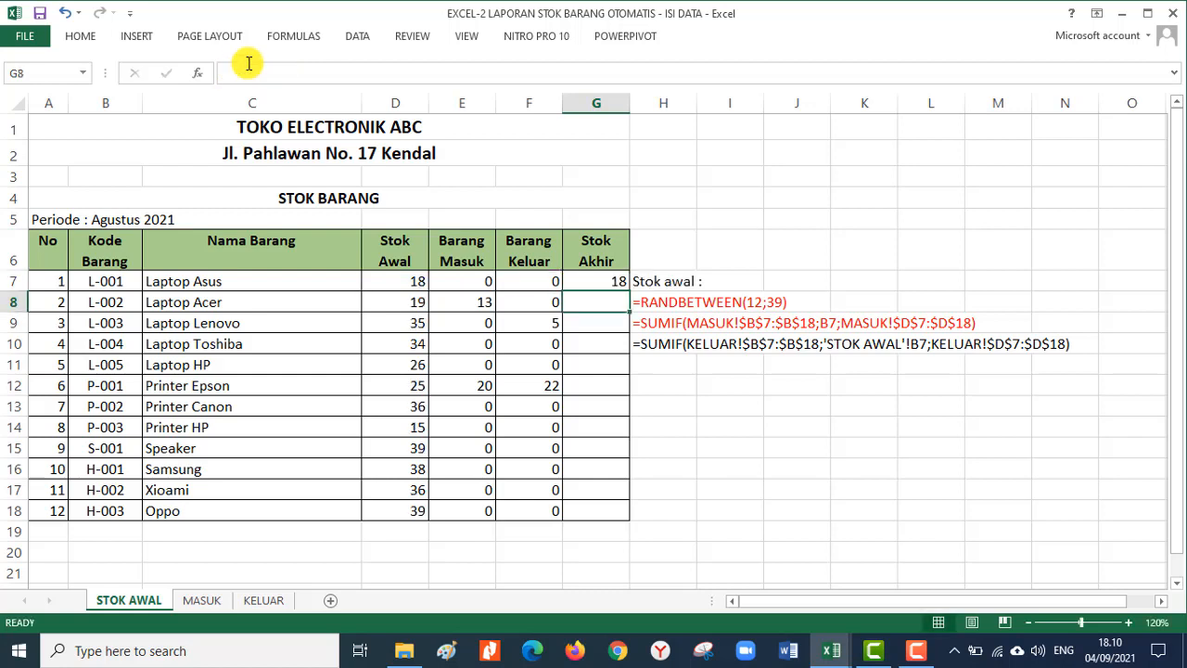
pyautogui.click(614, 281)
pyautogui.doubleClick(630, 291)
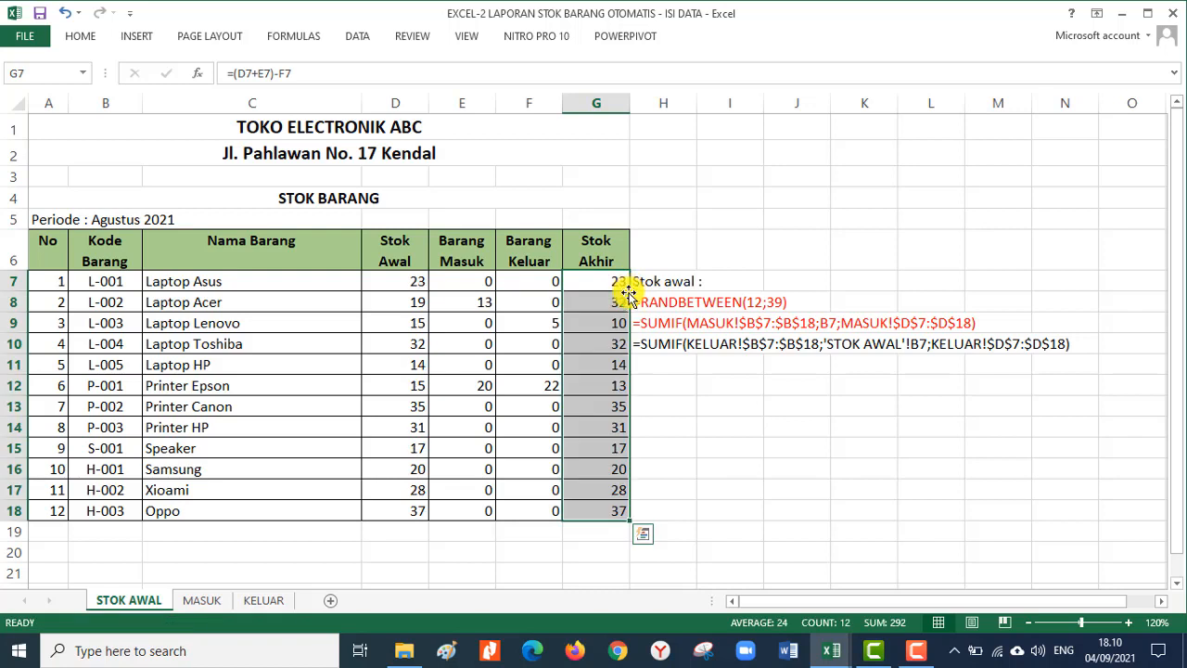
# - Copy the Stok Akhir formula from G7 into H11 as text: '=(D7+E7)-F7
pyautogui.click(610, 277)
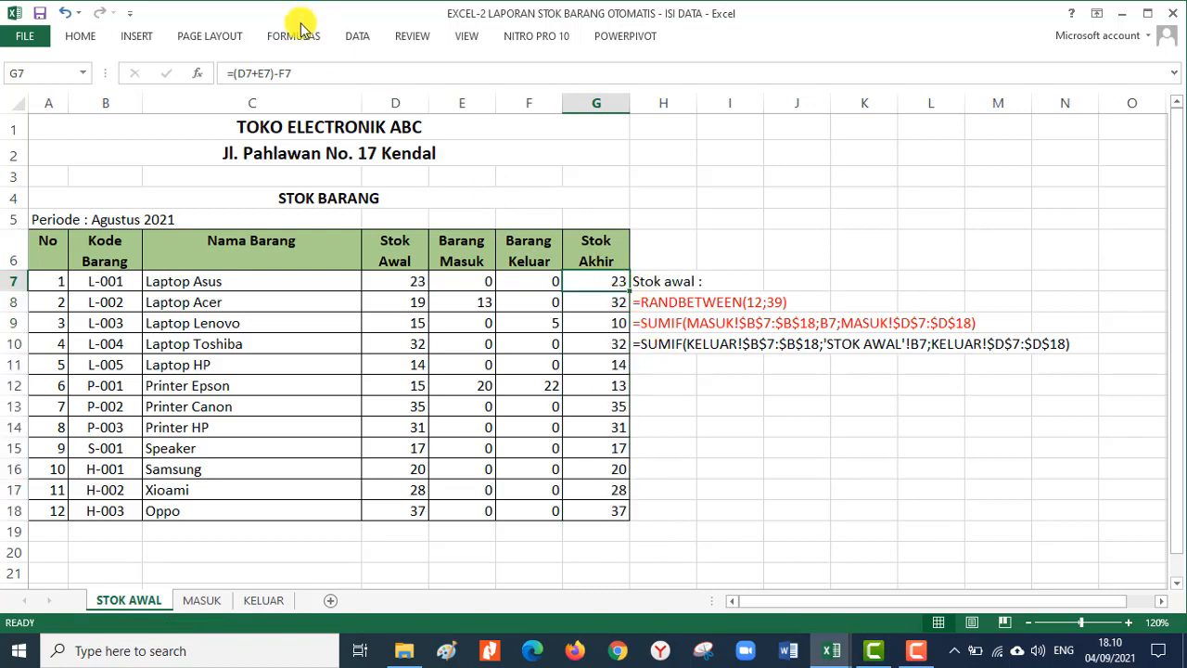
pyautogui.moveTo(315, 74); pyautogui.dragTo(191, 53)
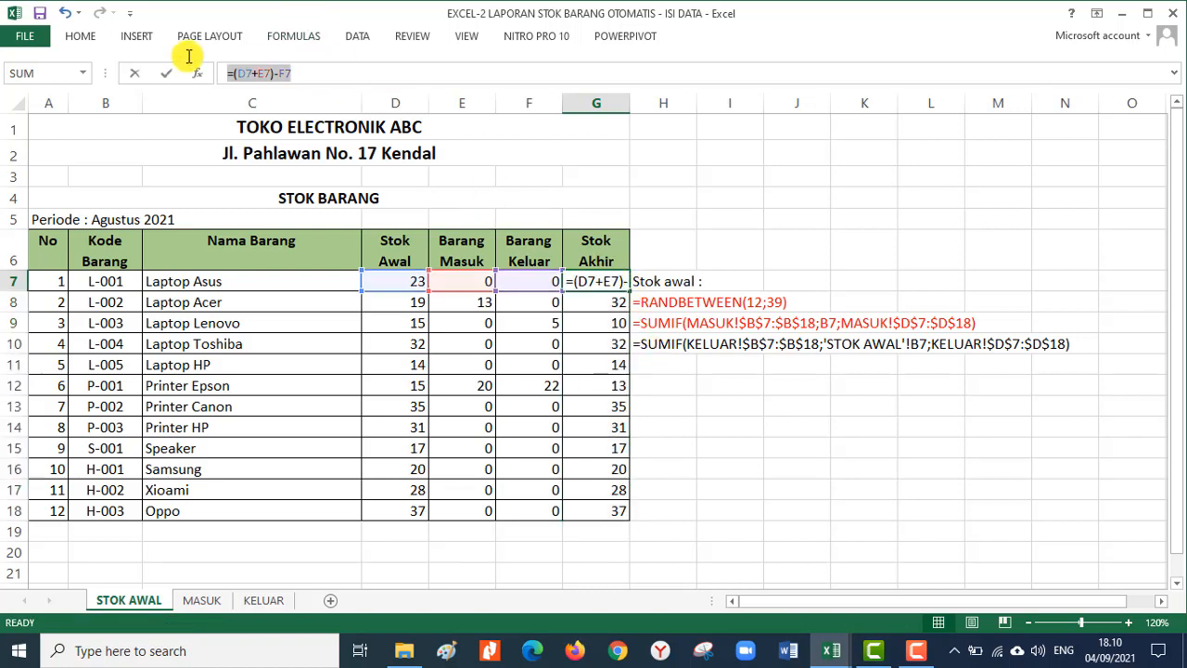
pyautogui.hotkey('ctrl', 'c')
pyautogui.press('Return')
pyautogui.click(672, 362)
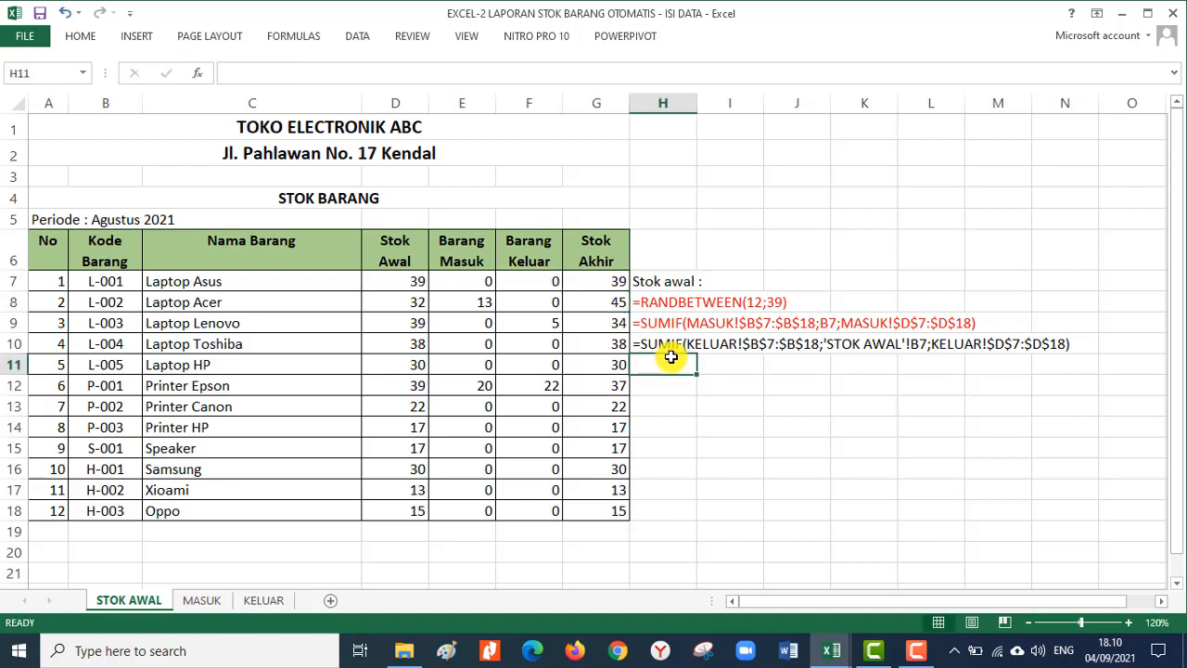
pyautogui.write("'")
pyautogui.hotkey('ctrl', 'v')
pyautogui.press('Return')
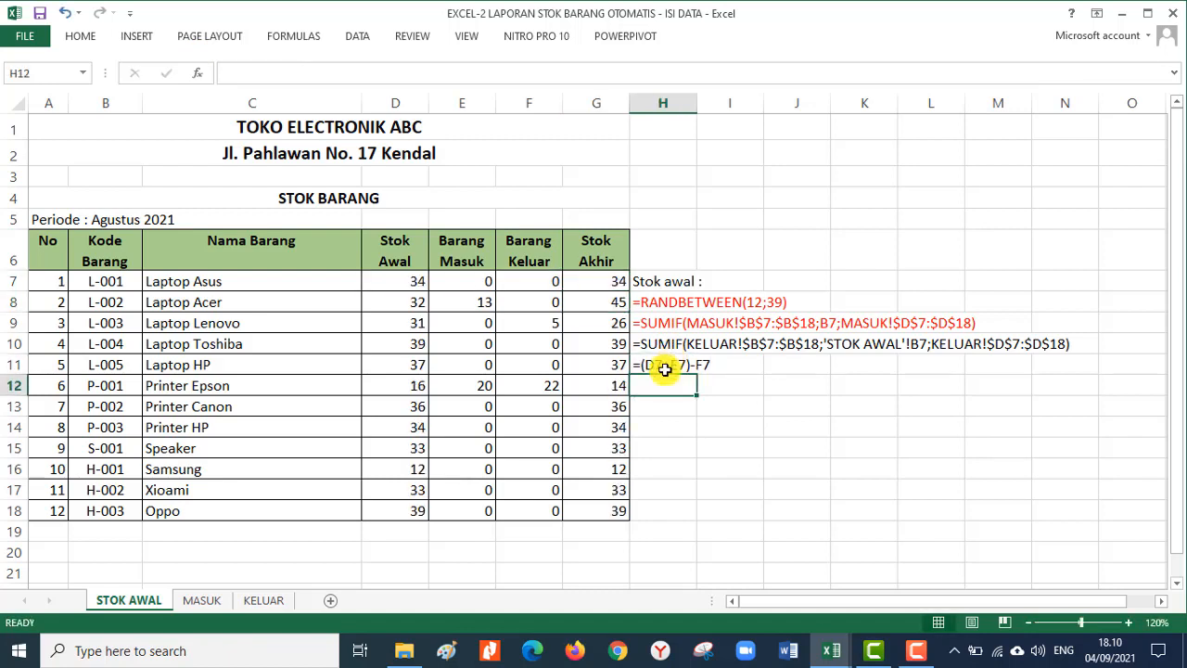
# - Set the font colour of the formula notes in H10:H11 to red
pyautogui.click(659, 350)
pyautogui.keyDown('shift'); pyautogui.click(660, 363); pyautogui.keyUp('shift')
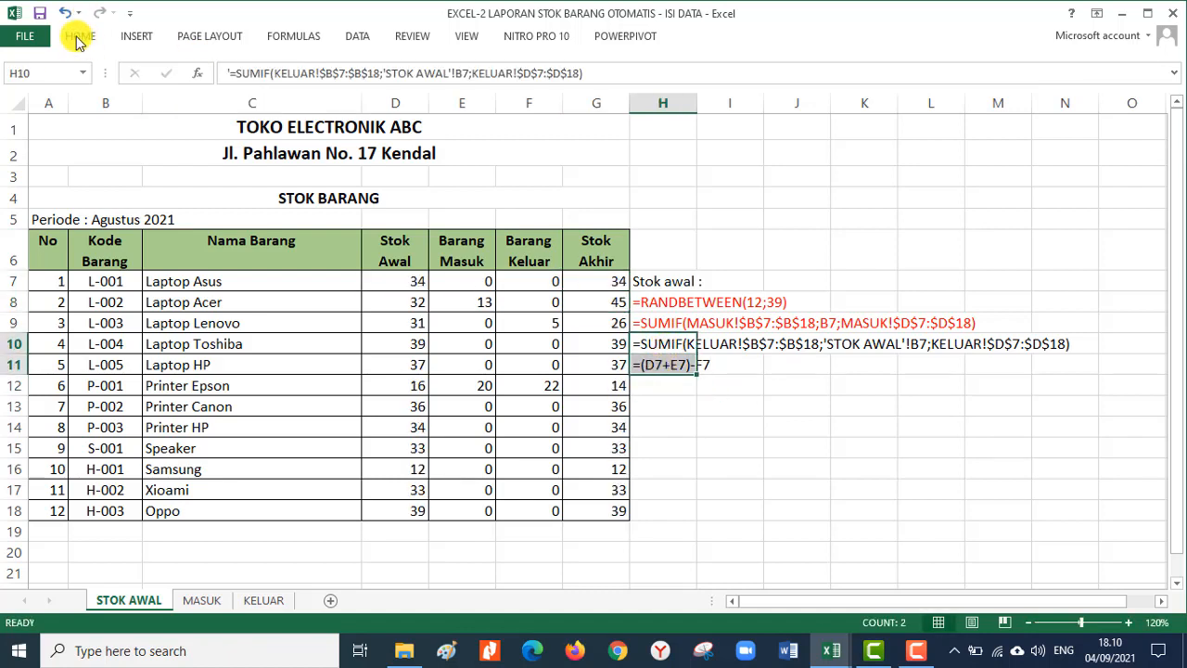
pyautogui.click(80, 36)
pyautogui.click(292, 96)
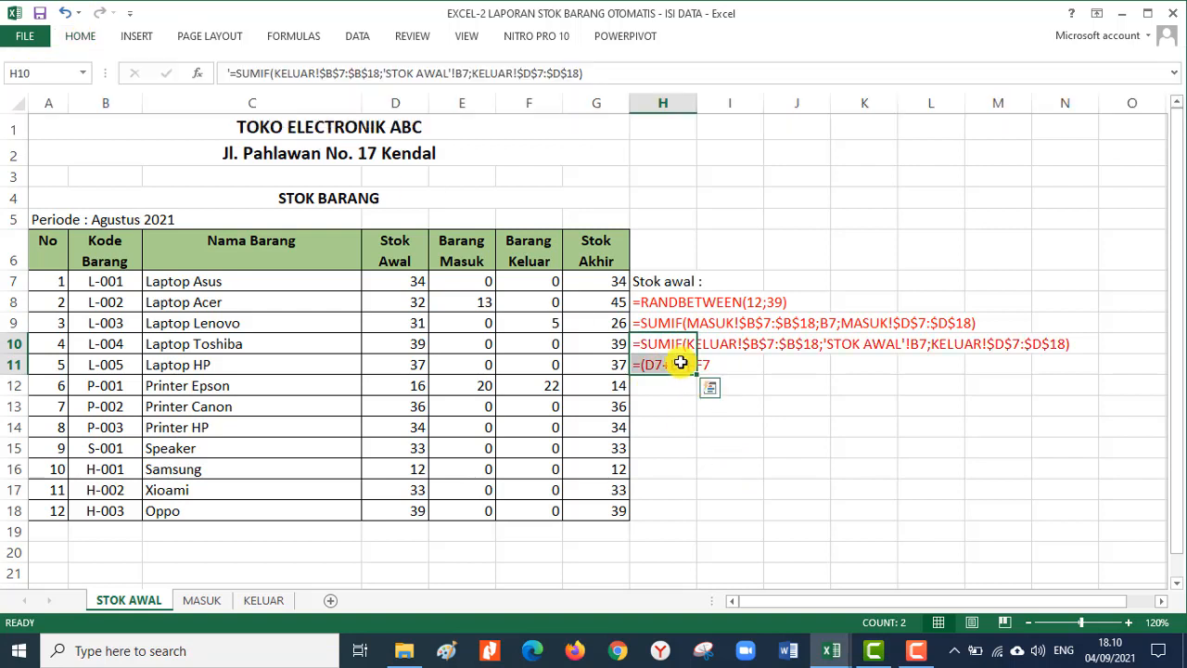
pyautogui.moveTo(658, 304); pyautogui.dragTo(679, 358)
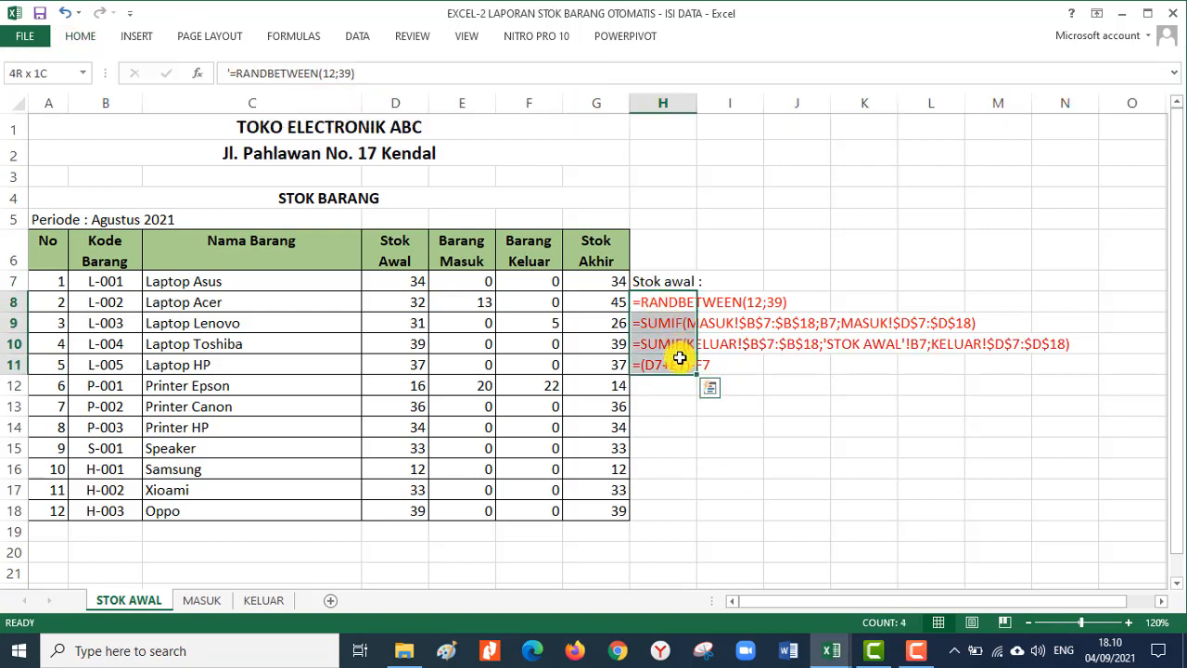
pyautogui.click(80, 36)
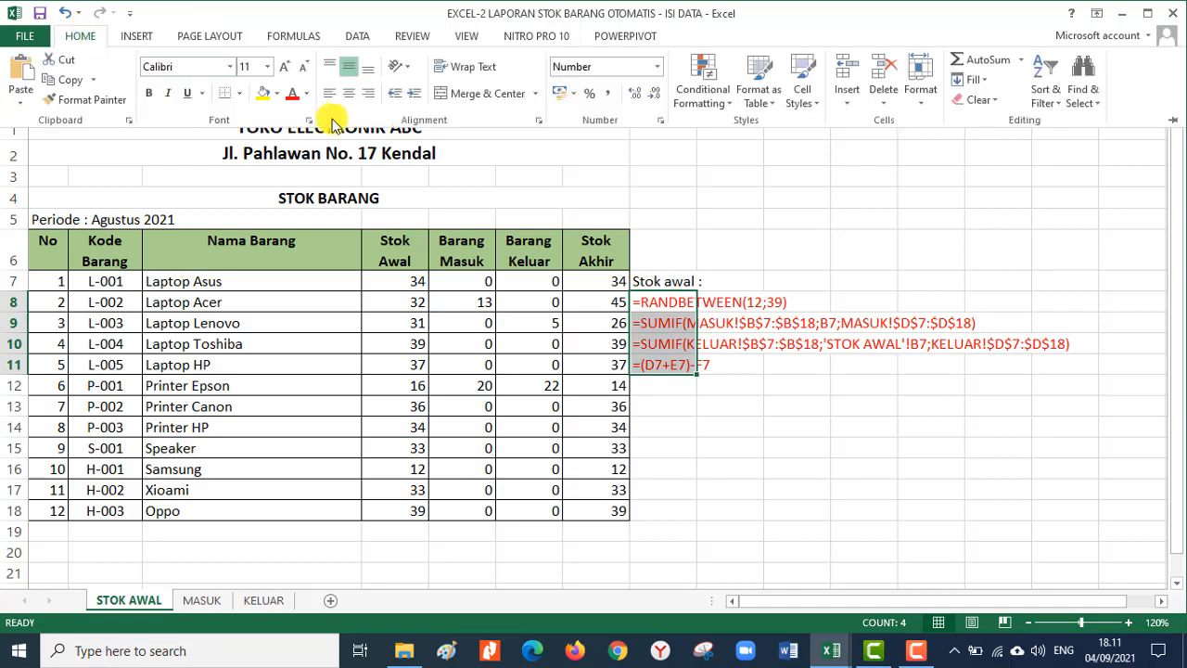
pyautogui.click(267, 66)
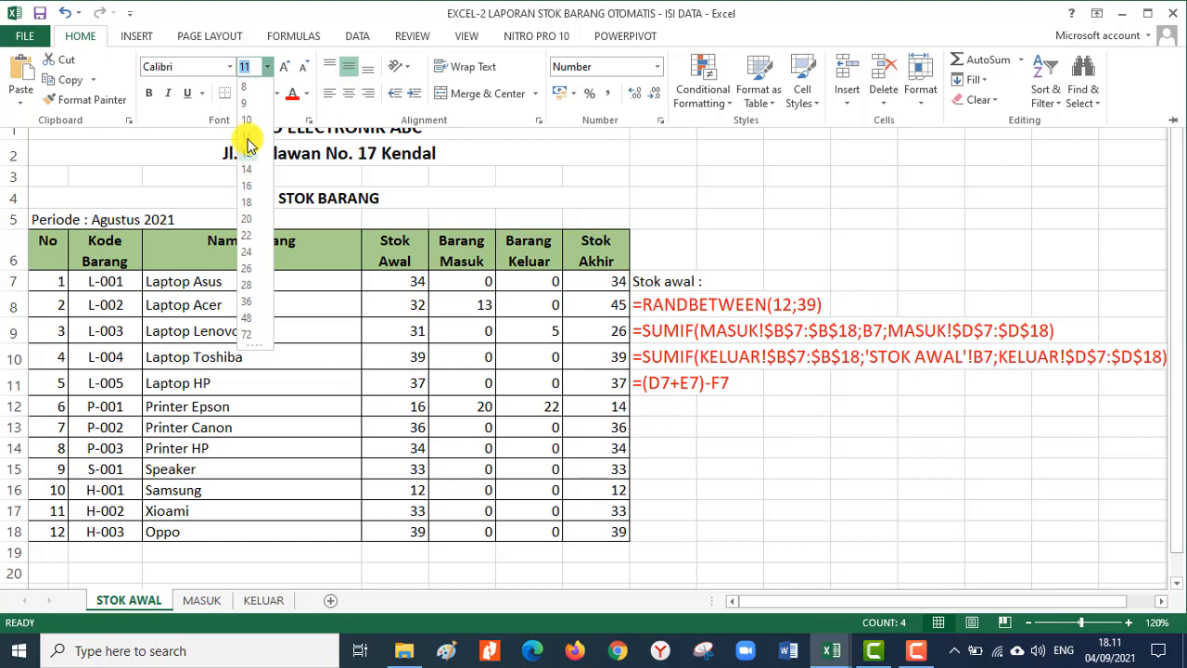
pyautogui.press('Escape')
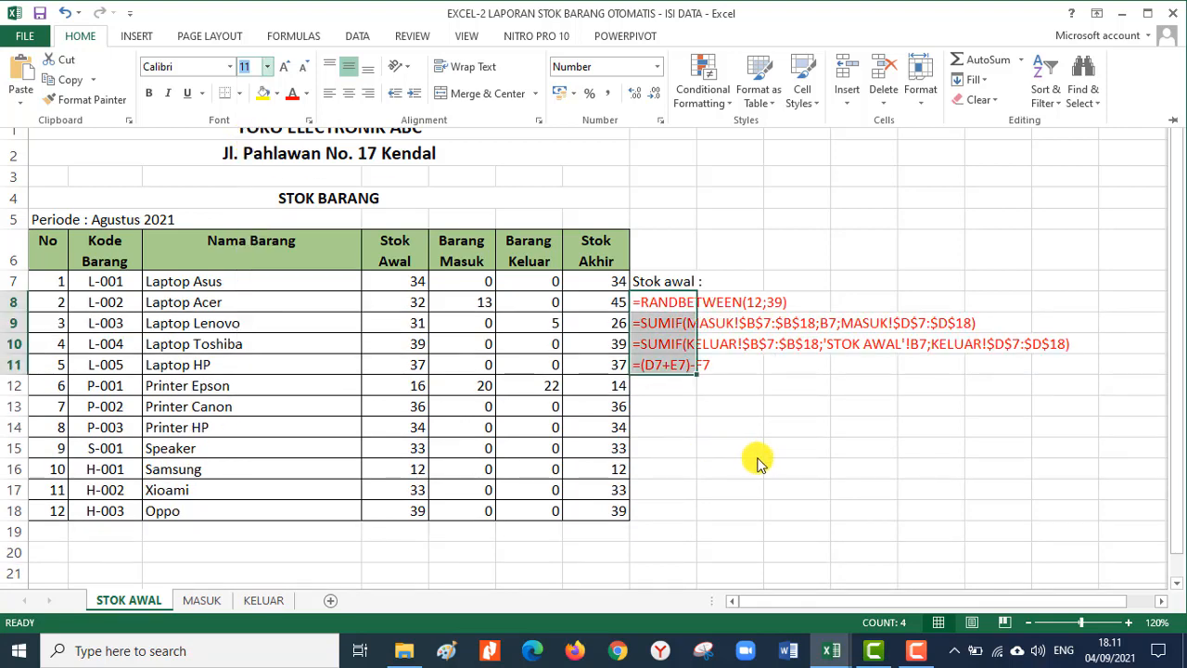
pyautogui.hotkey('ctrl', 'F1')
pyautogui.press('Return')
pyautogui.click(746, 445)
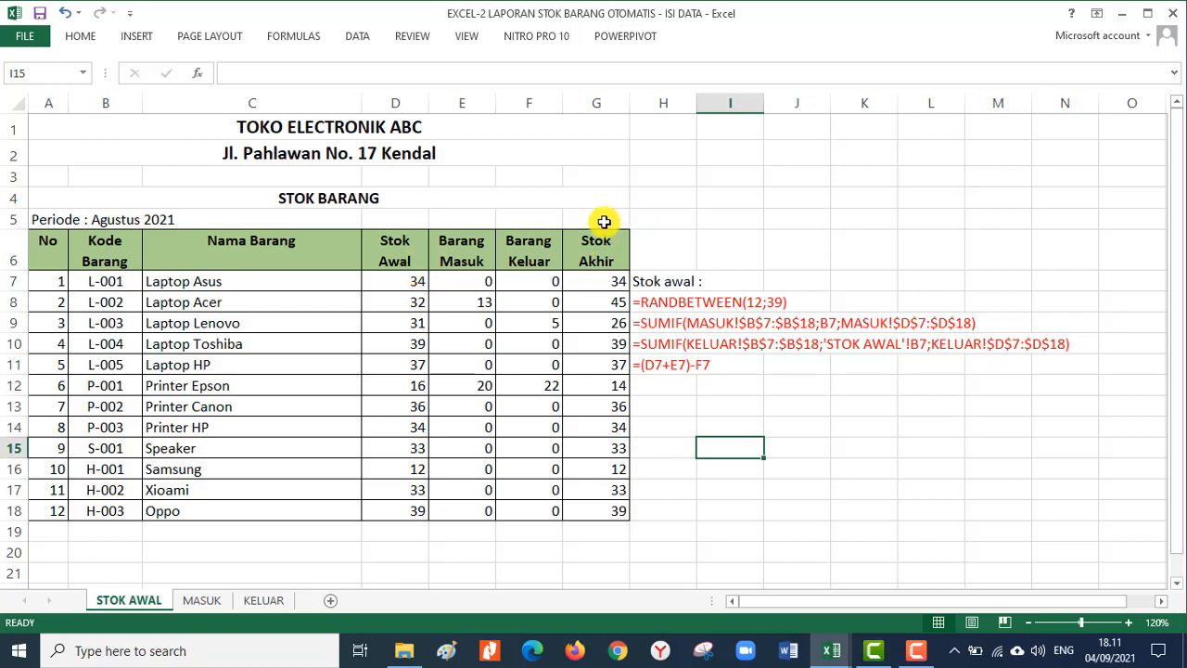
# - Review the formulas in E7:G7 of STOK AWAL and the Kode Barang cell B7 with its Data Validation tool in MASUK
pyautogui.click(473, 281)
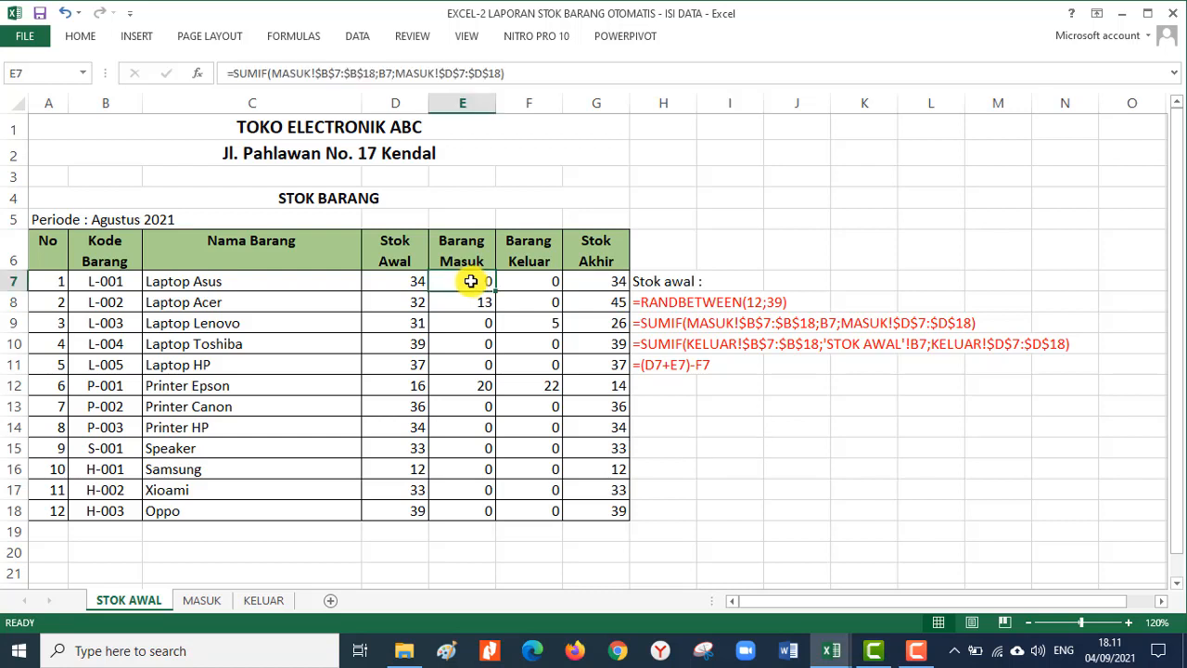
pyautogui.click(528, 281)
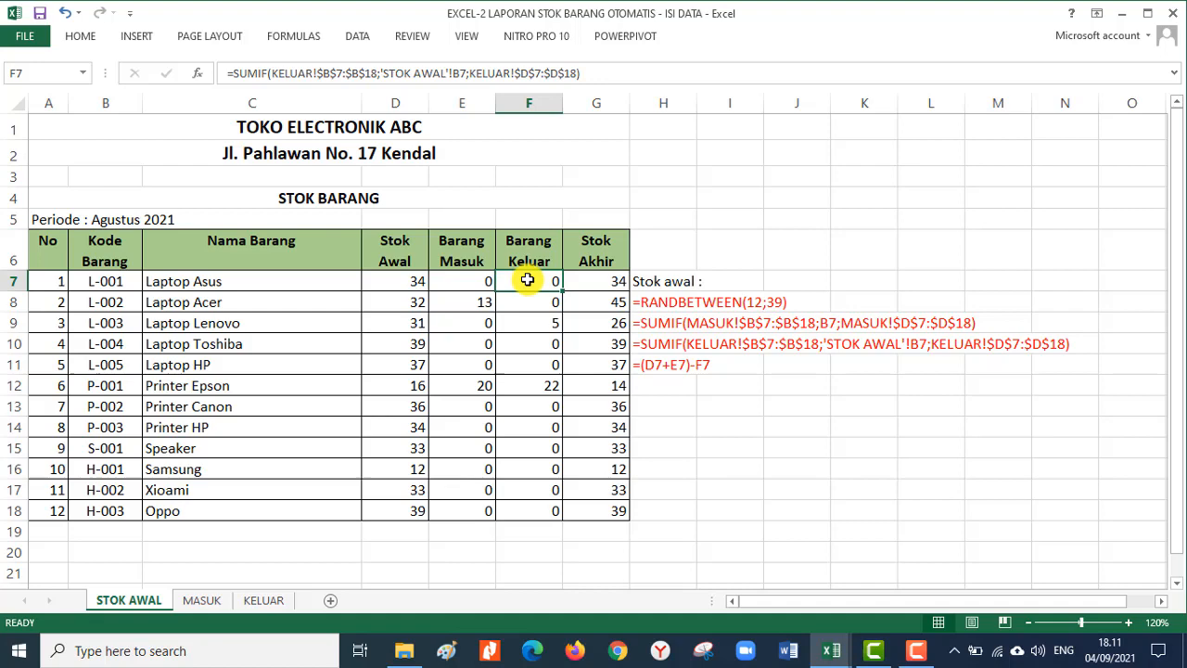
pyautogui.click(600, 281)
pyautogui.click(202, 600)
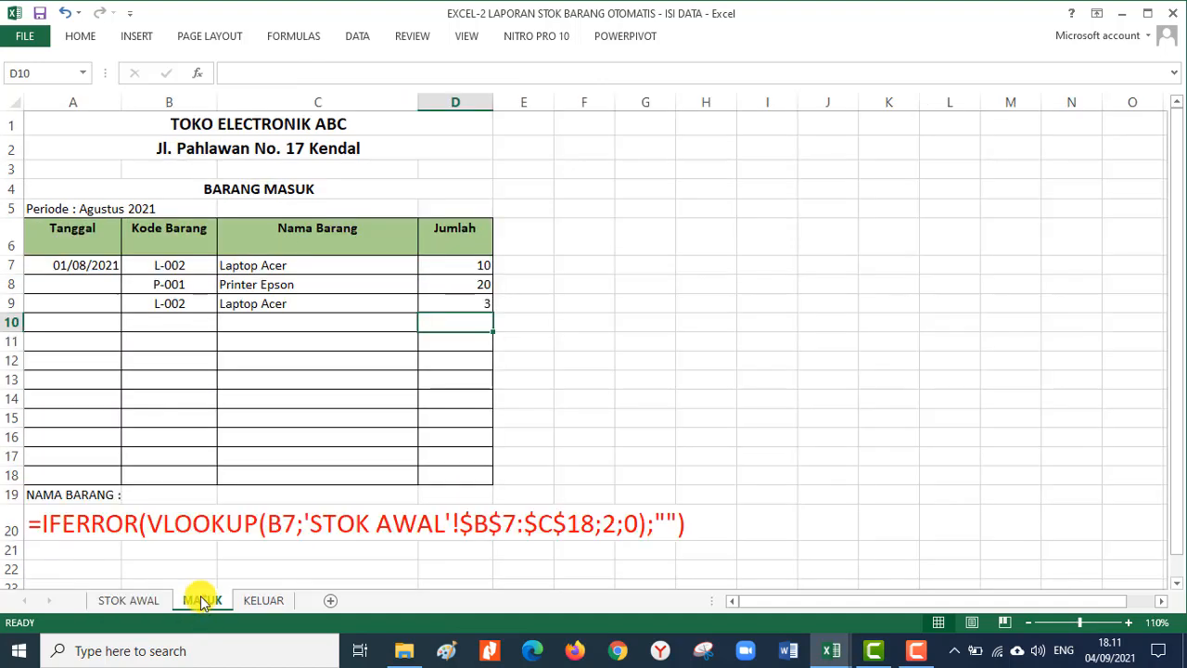
pyautogui.click(167, 266)
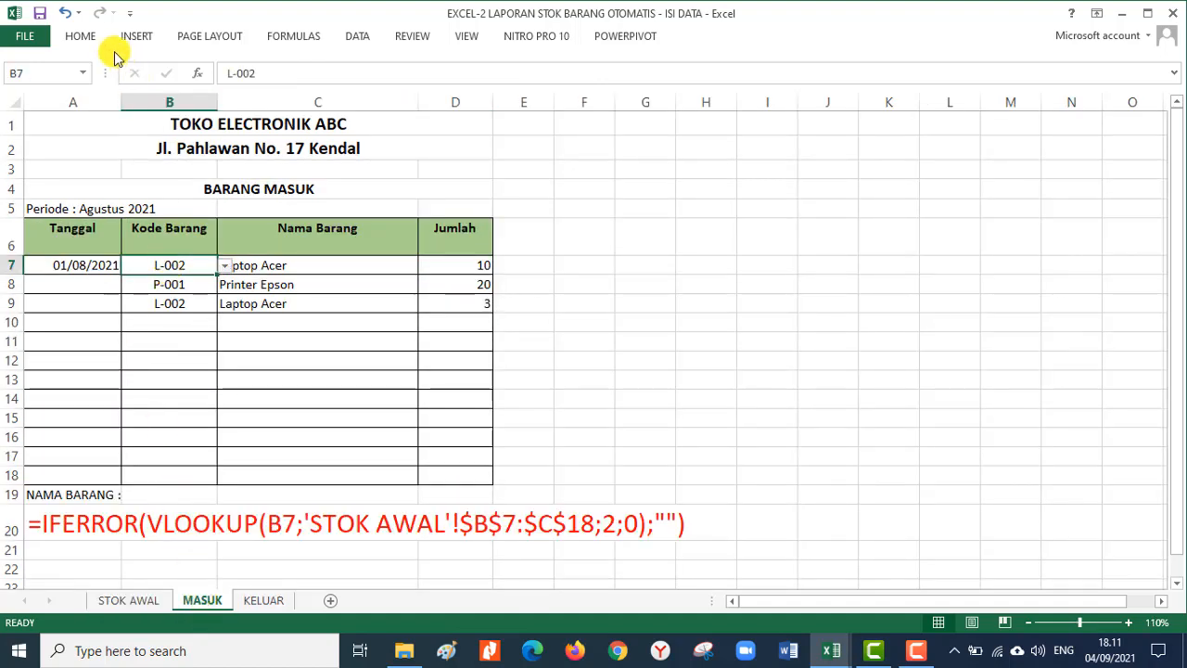
pyautogui.click(357, 37)
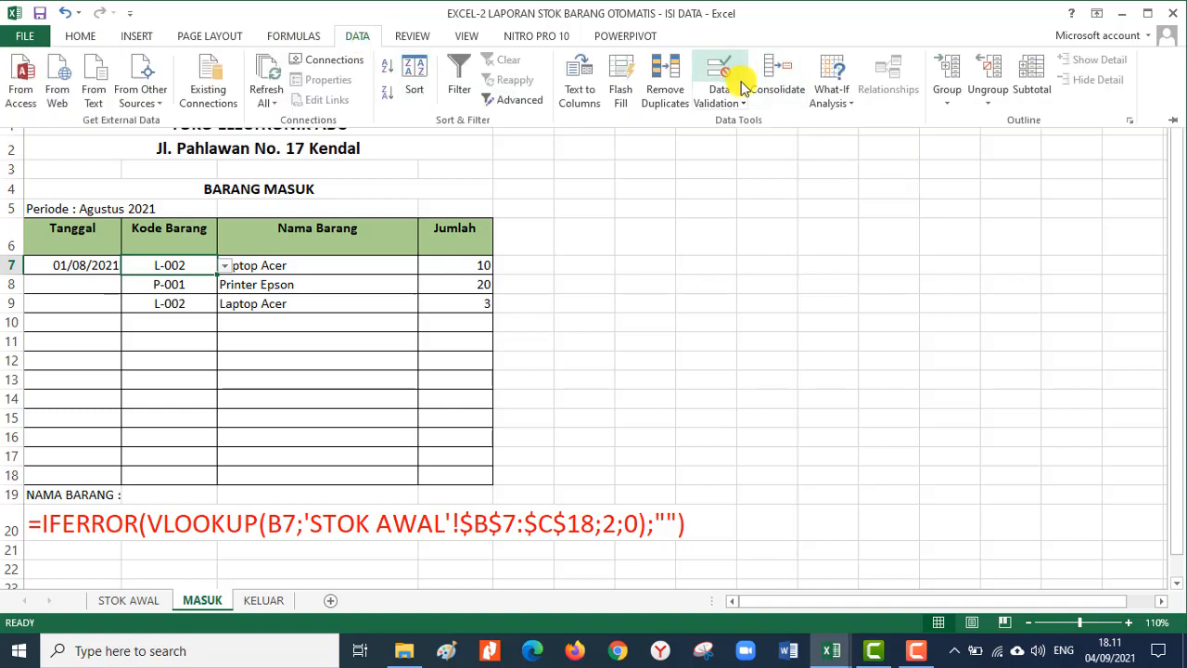
# - Add an incoming entry in row 10 of the MASUK sheet with Kode Barang P-002 and a Jumlah of 1
pyautogui.click(202, 324)
pyautogui.click(209, 327)
pyautogui.click(225, 326)
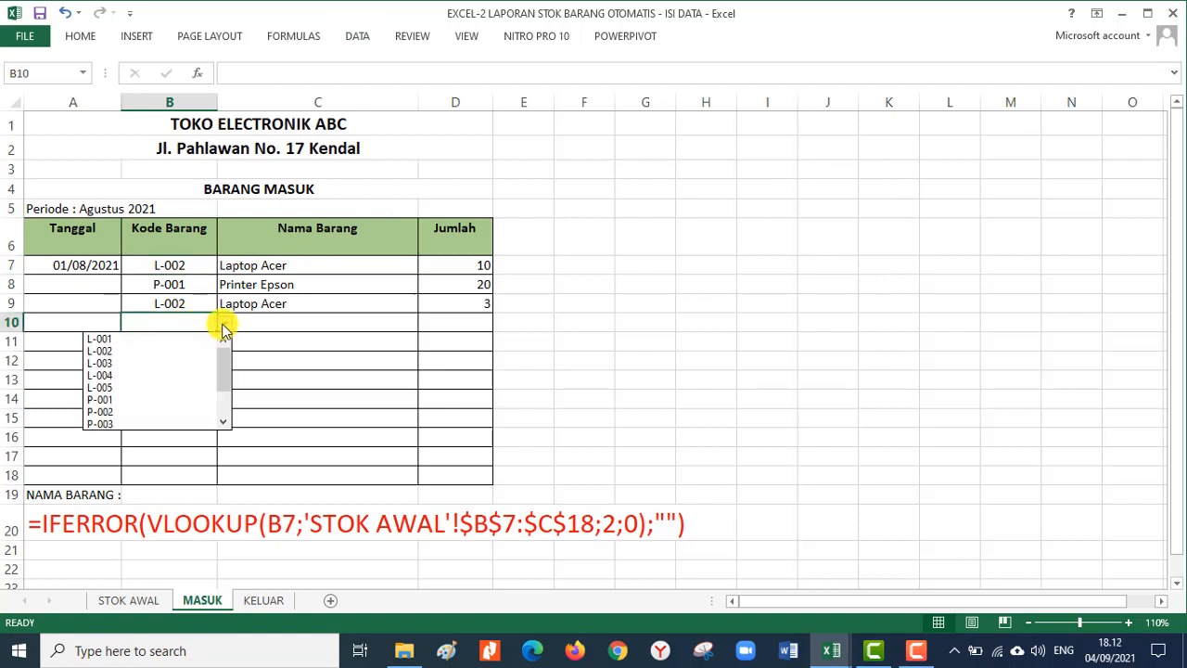
pyautogui.click(159, 410)
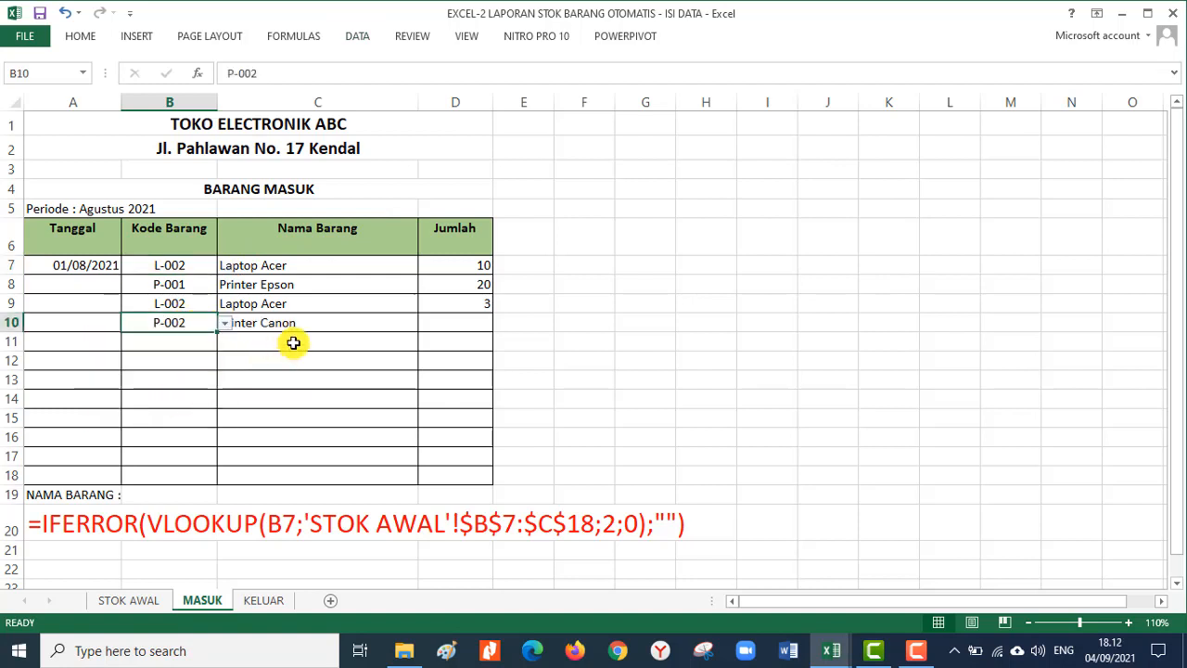
pyautogui.click(454, 320)
pyautogui.write('1')
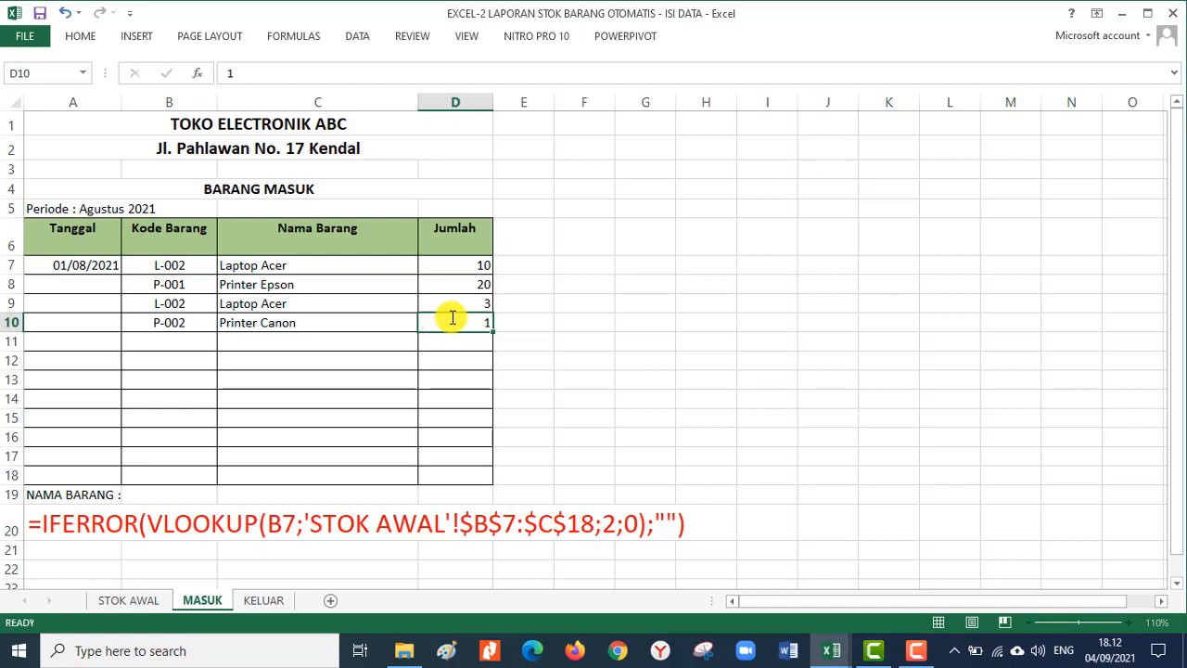
pyautogui.press('Return')
# - Review the Nama Barang lookup formula in MASUK and KELUAR, and check the Stok Akhir calculation for Printer Epson in row 12 of STOK AWAL
pyautogui.click(300, 265)
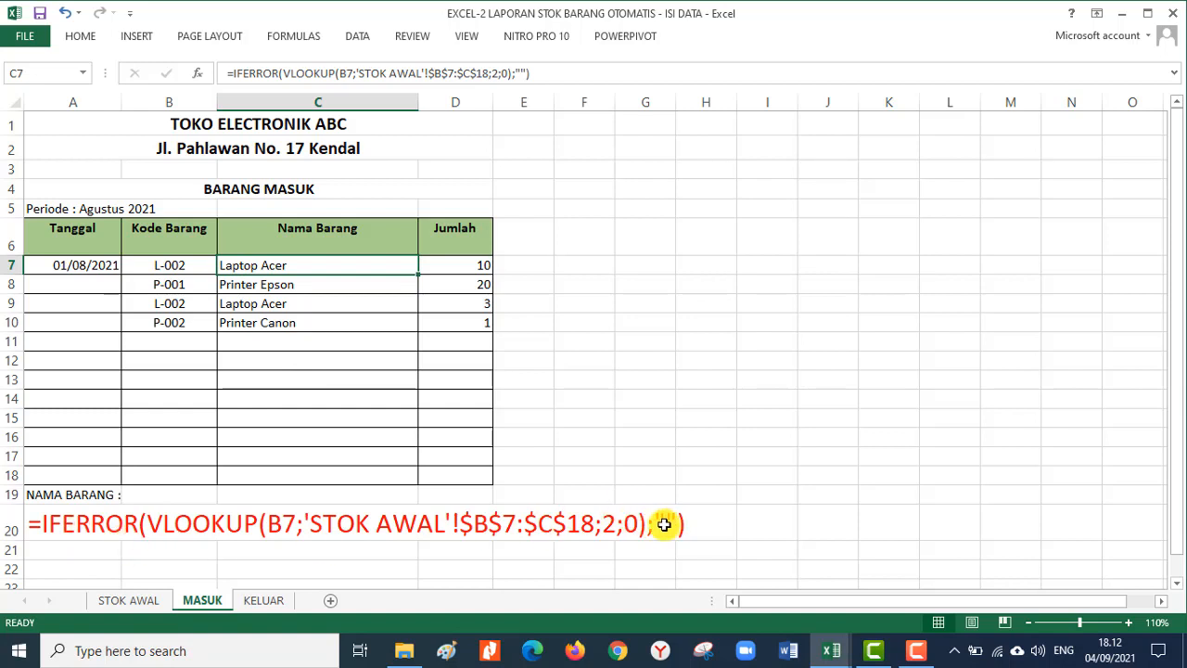
pyautogui.click(259, 599)
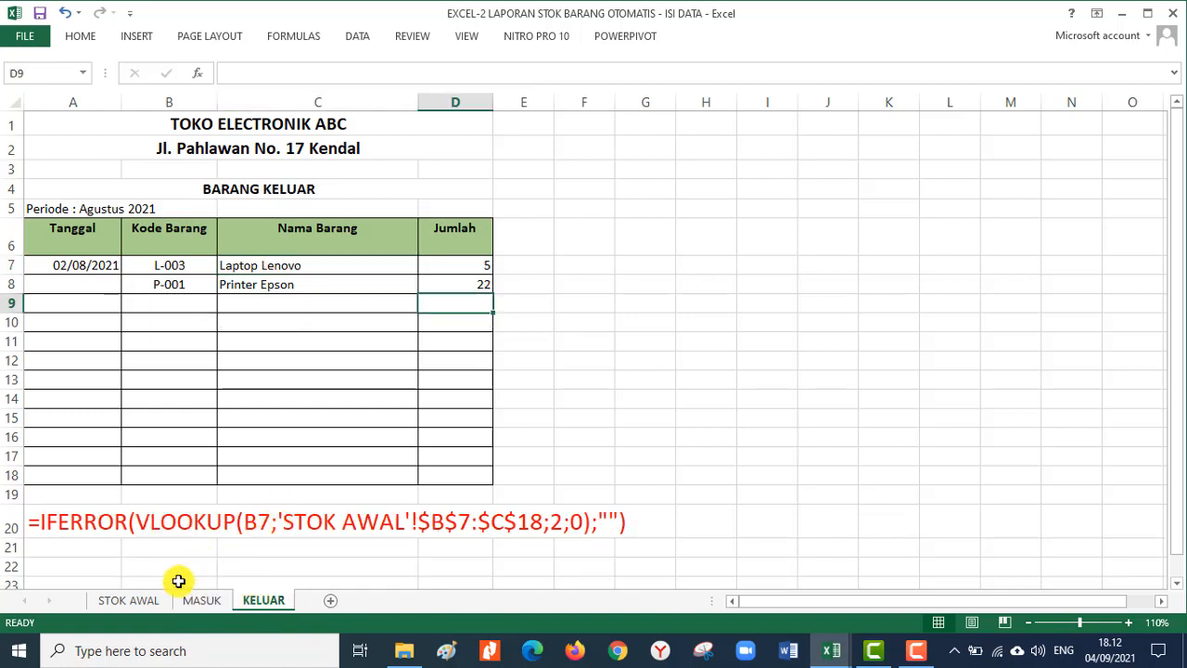
pyautogui.click(134, 603)
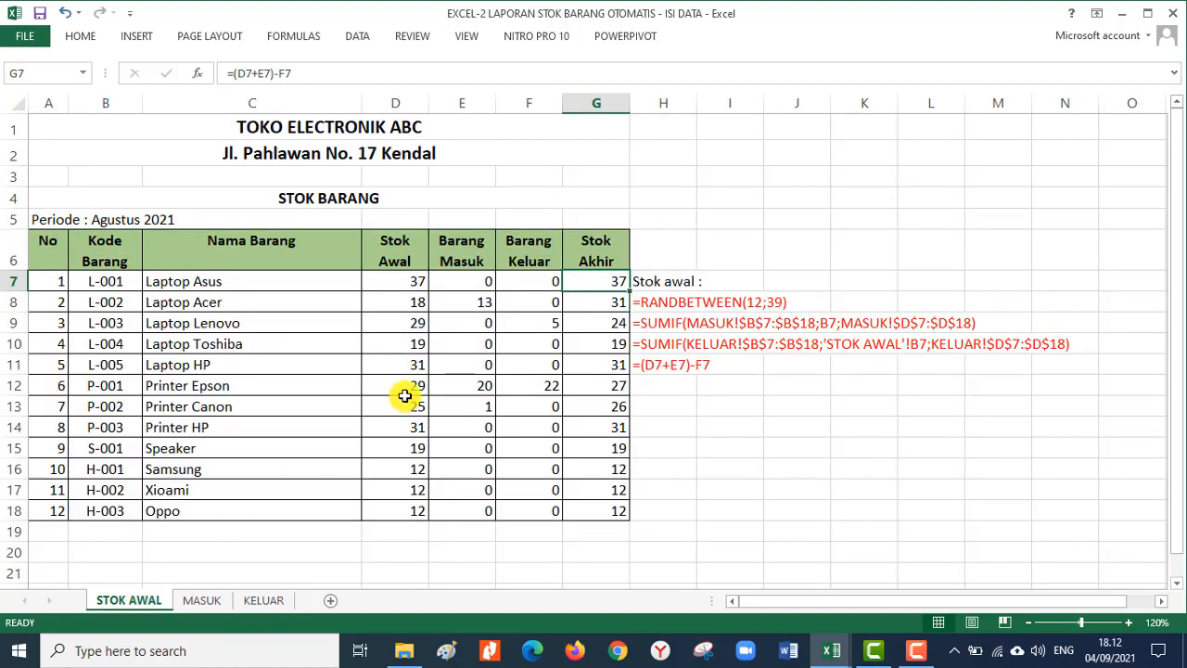
pyautogui.click(603, 384)
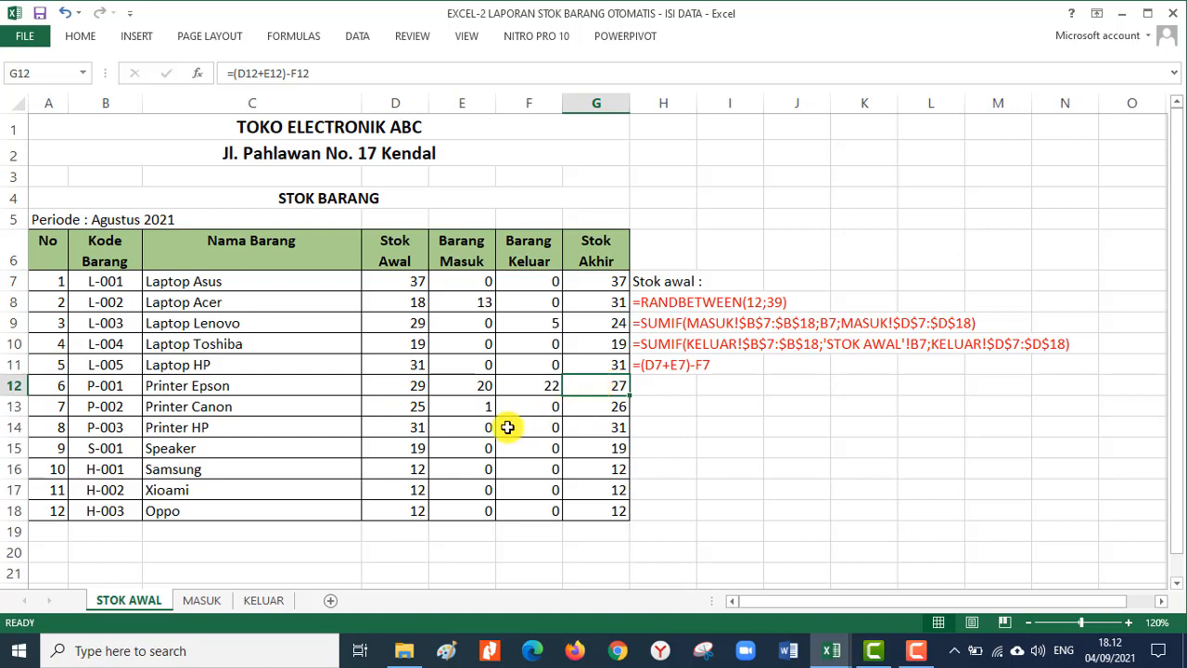
pyautogui.click(417, 390)
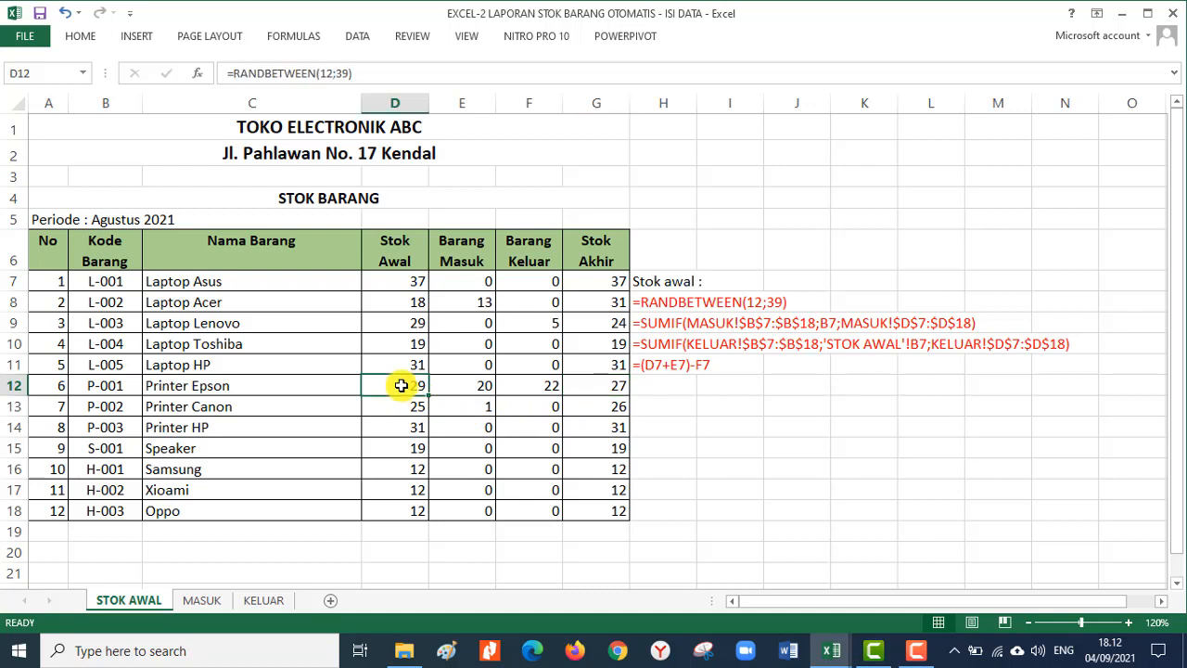
pyautogui.click(460, 385)
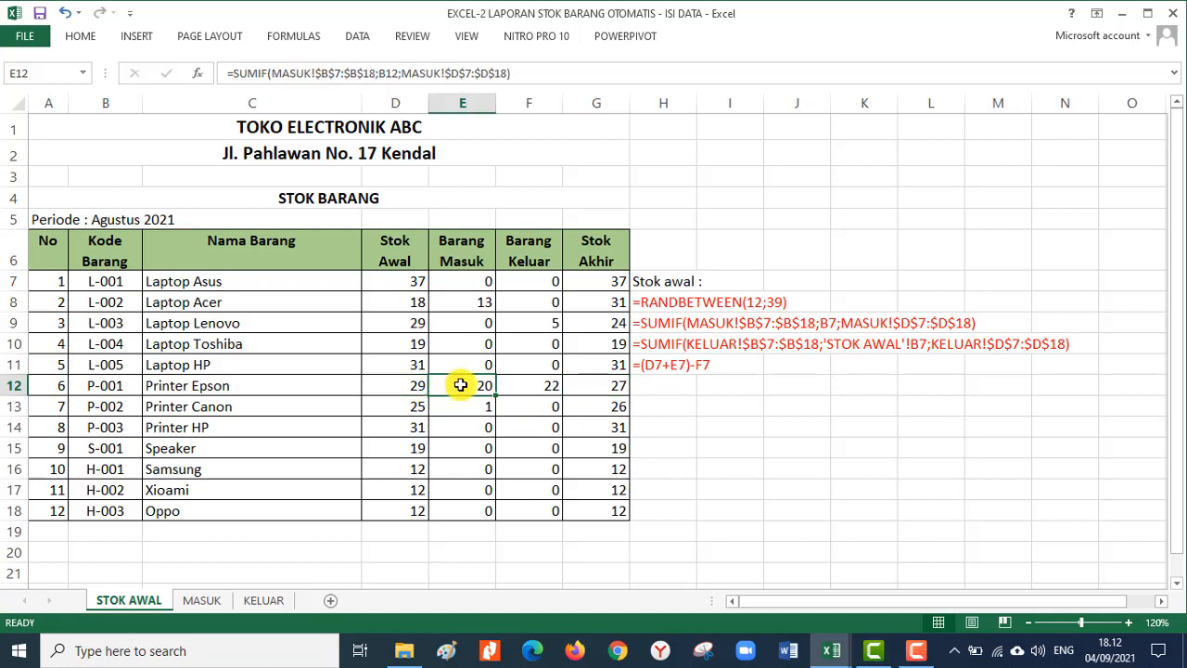
pyautogui.click(532, 386)
pyautogui.click(616, 389)
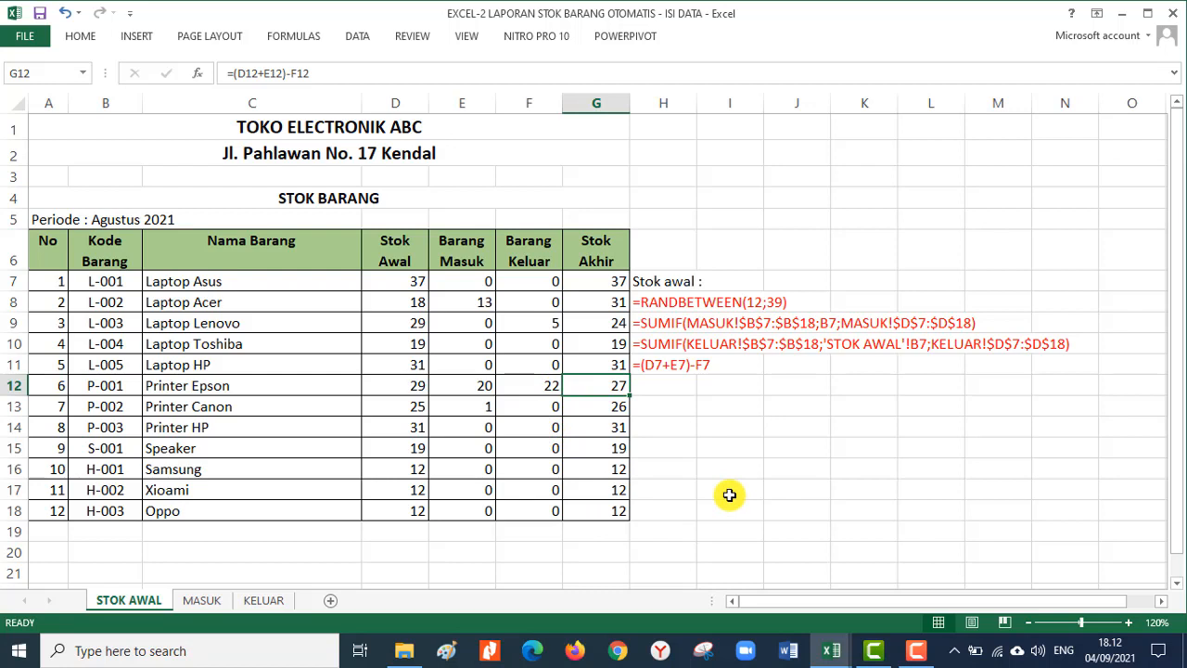
pyautogui.click(697, 456)
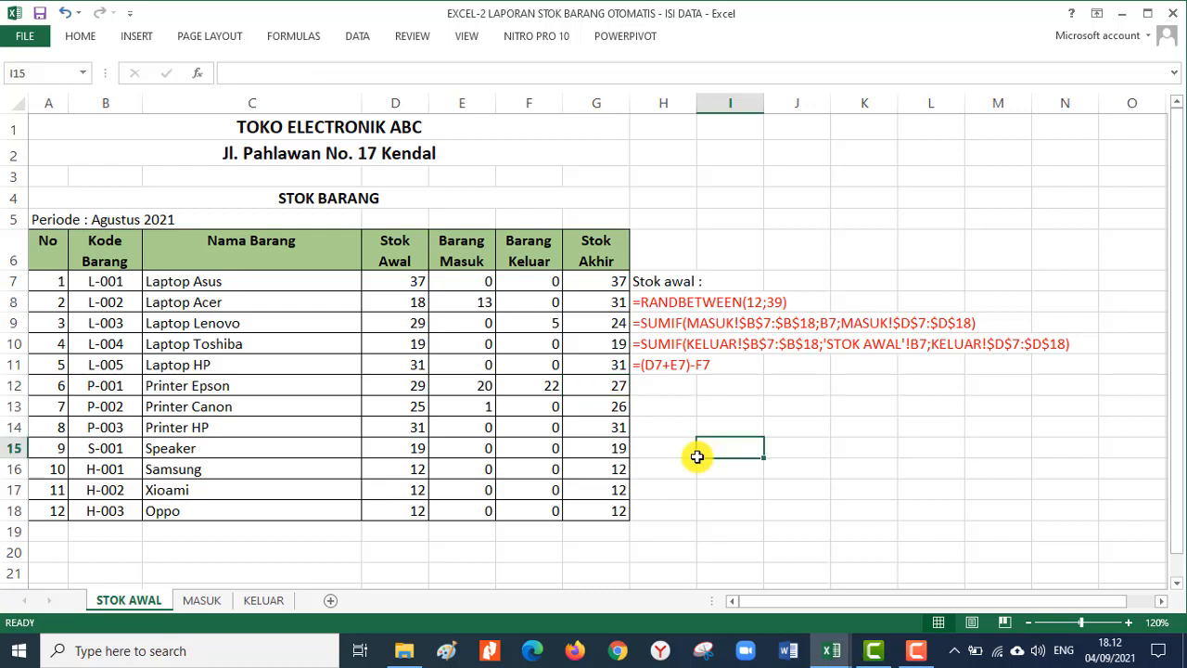